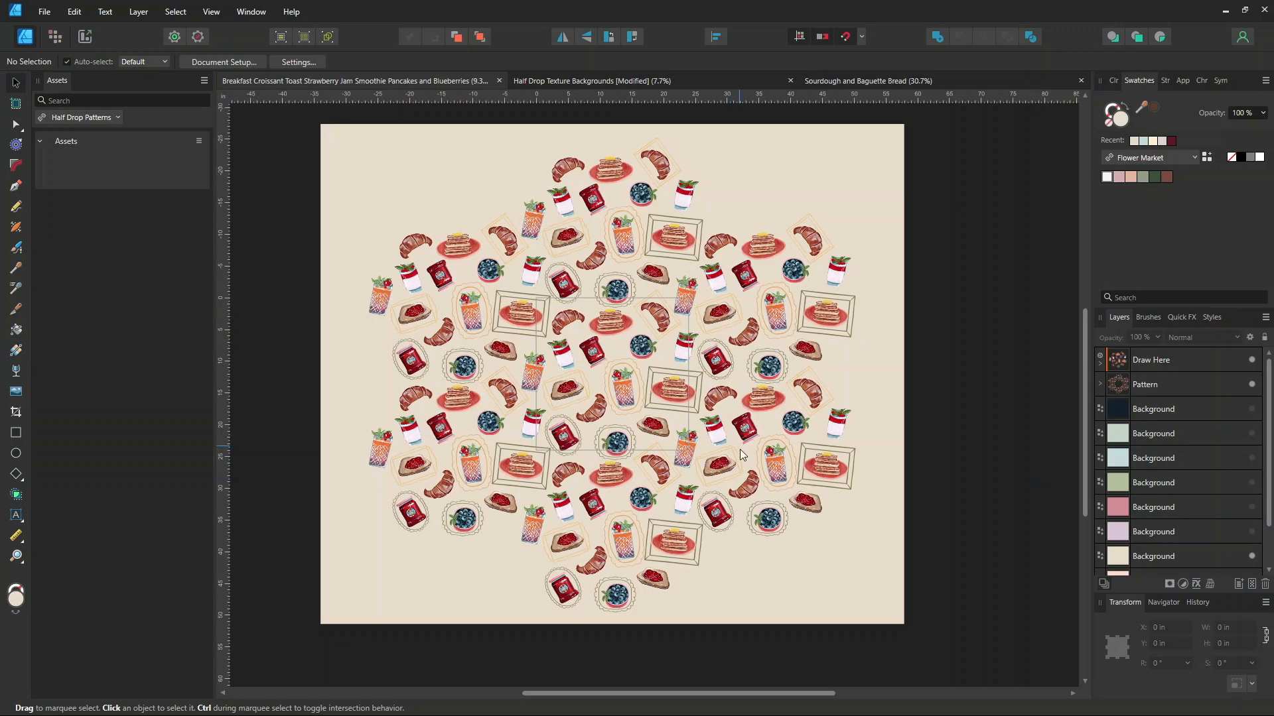
{"action": "scroll", "coordinate": [612, 322], "scroll_direction": "up", "scroll_amount": 2}
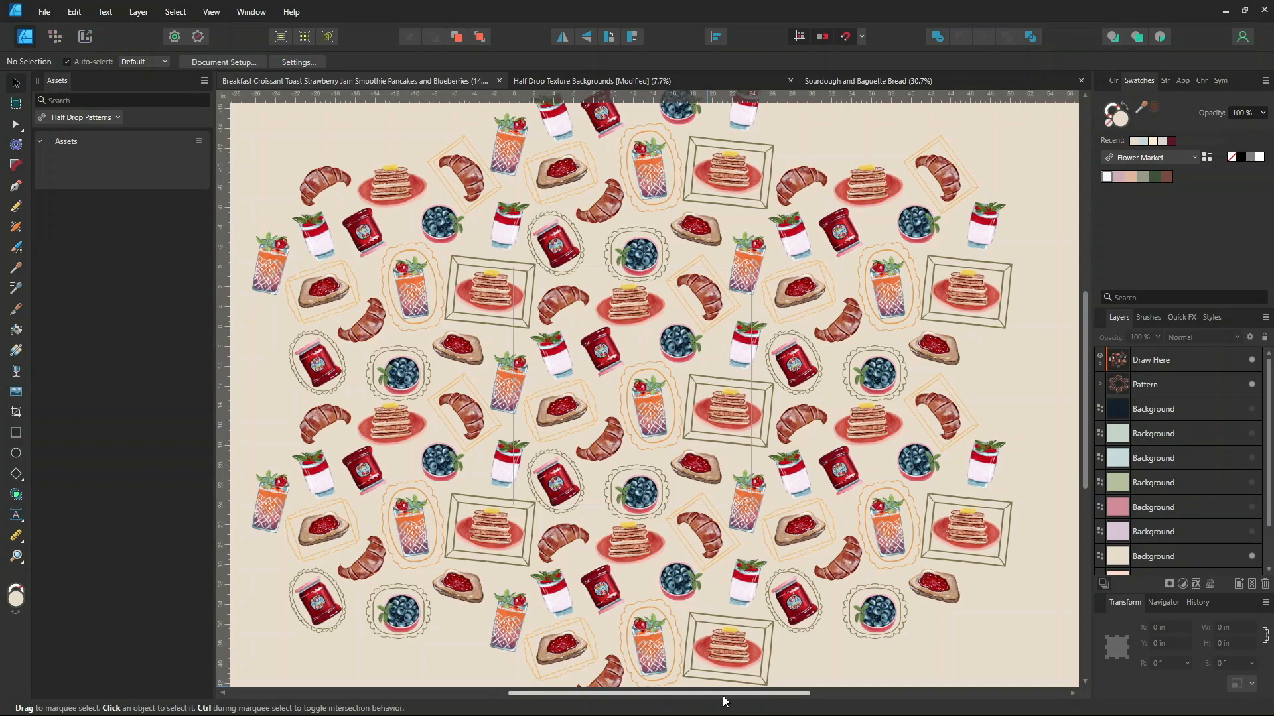
{"action": "left_click_drag", "start_coordinate": [723, 699], "coordinate": [704, 699]}
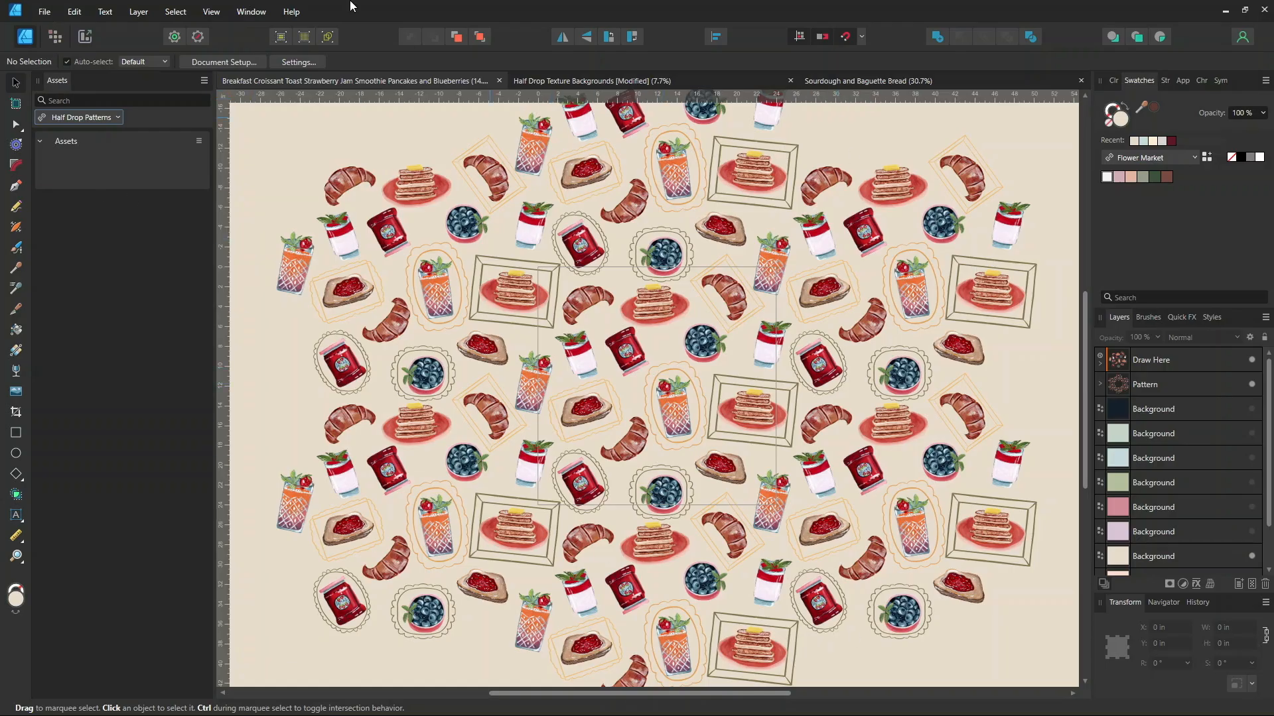
Create a new document from the 24x24 inch 300DPI preset, keeping RGB/8 colour and a transparent background
{"action": "left_click", "coordinate": [44, 13]}
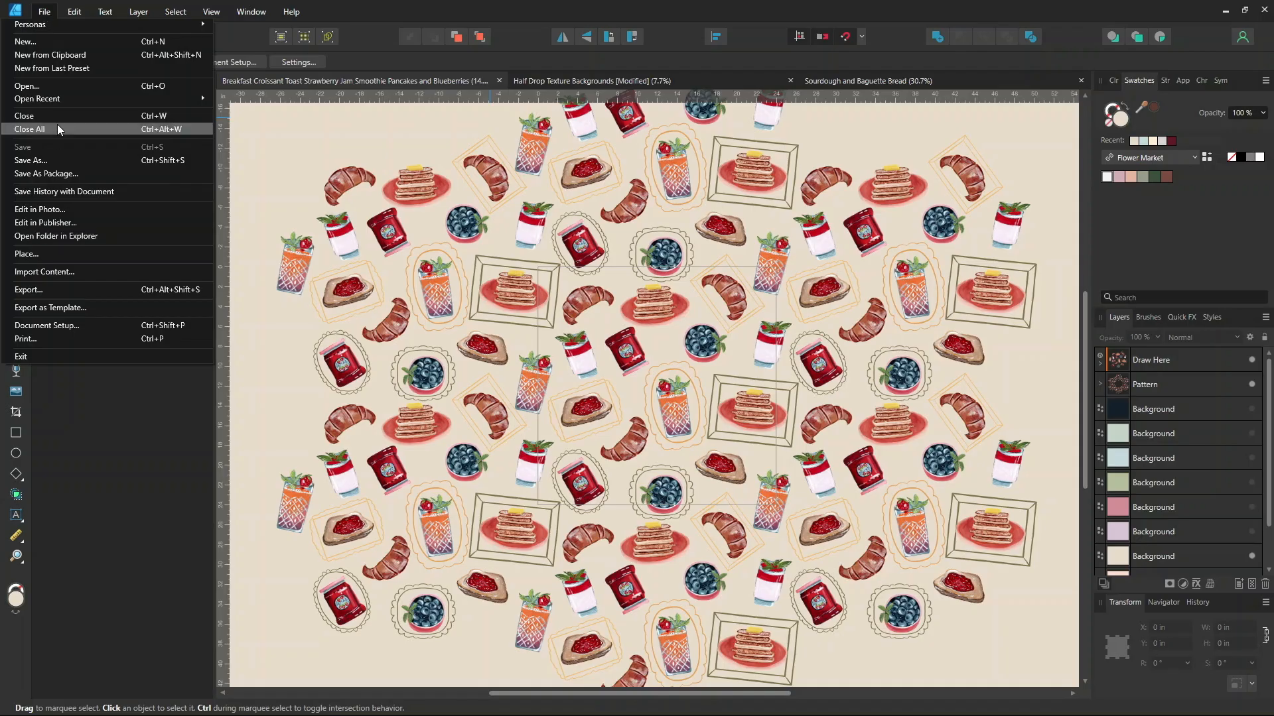
{"action": "left_click", "coordinate": [47, 42]}
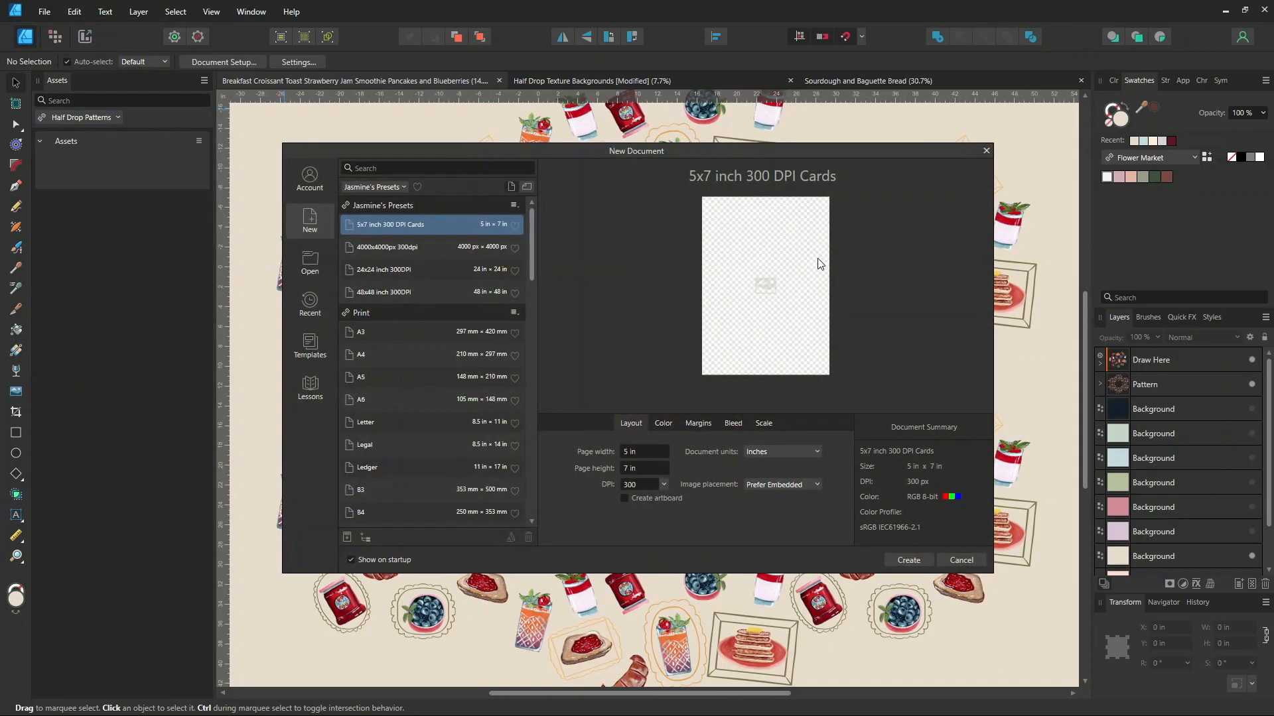
{"action": "left_click", "coordinate": [361, 272]}
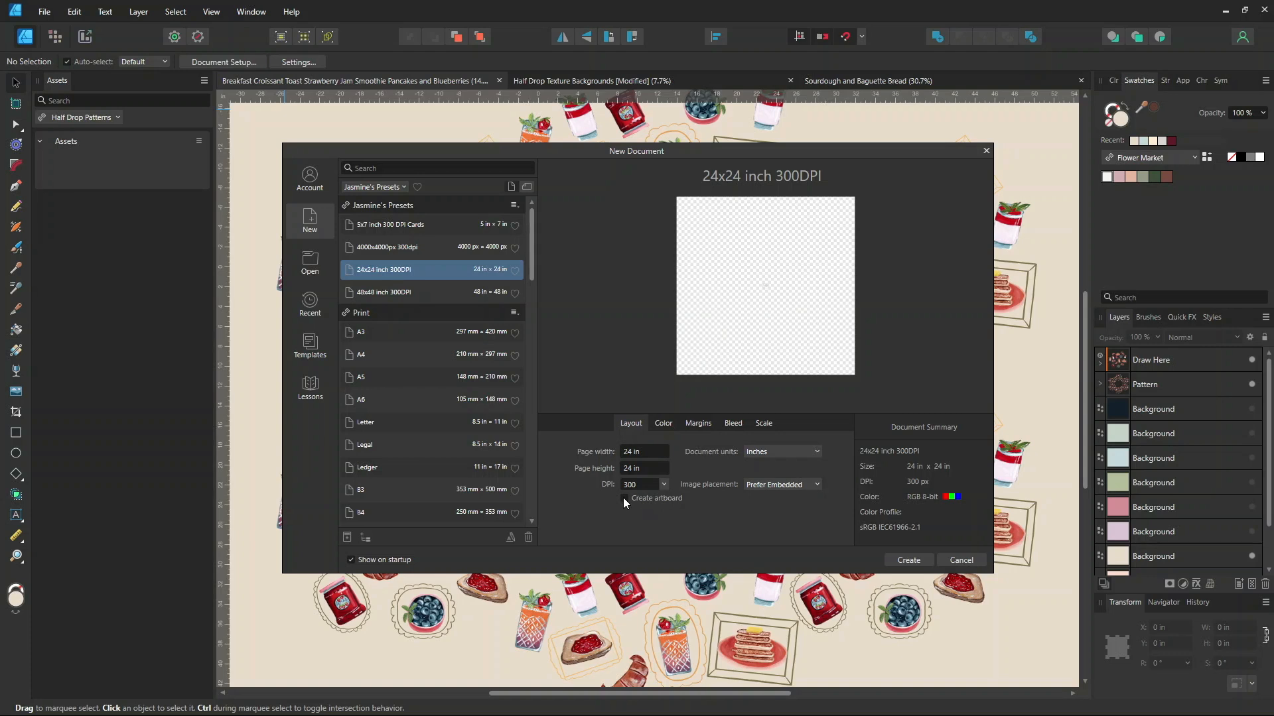
{"action": "left_click", "coordinate": [663, 423]}
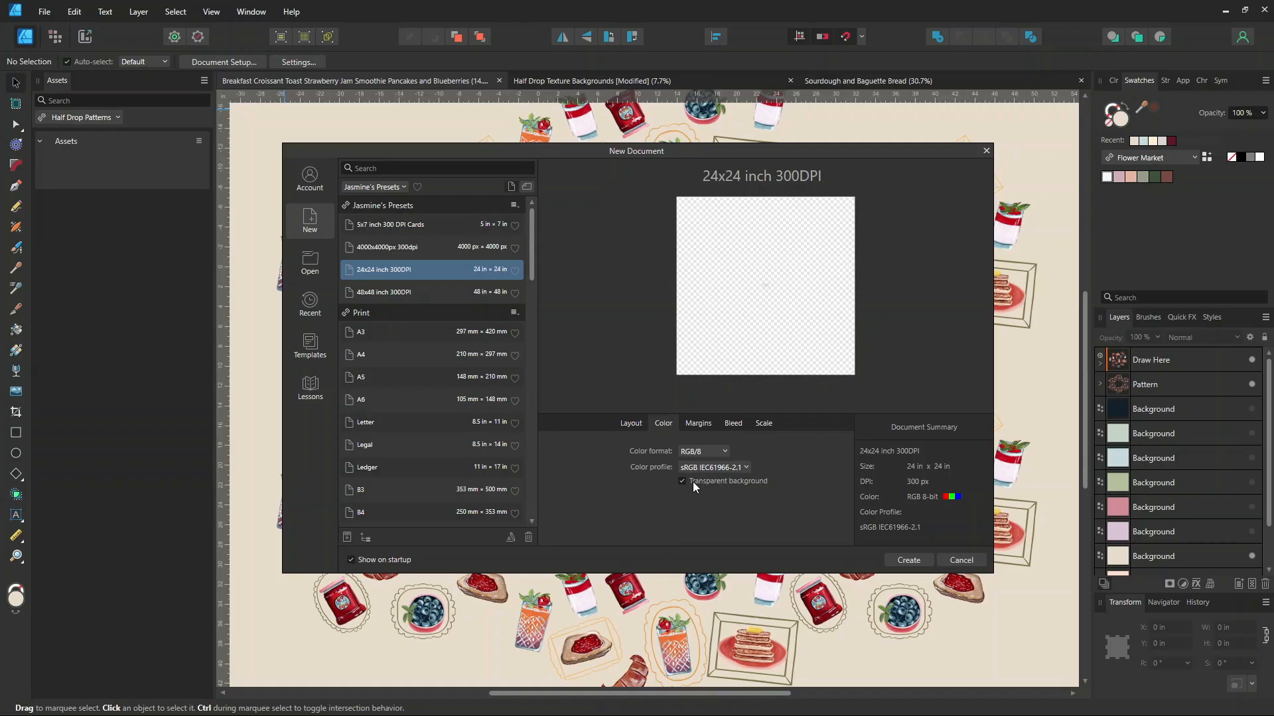
{"action": "left_click", "coordinate": [630, 423]}
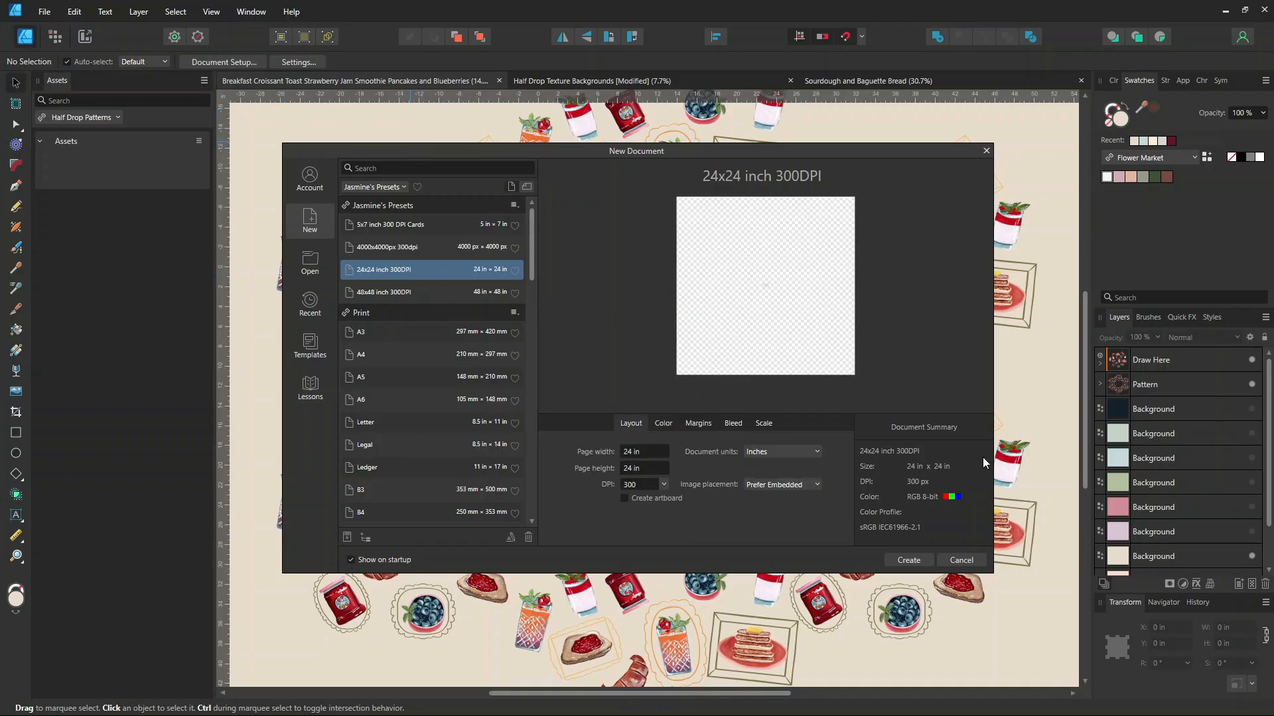
{"action": "left_click", "coordinate": [908, 560]}
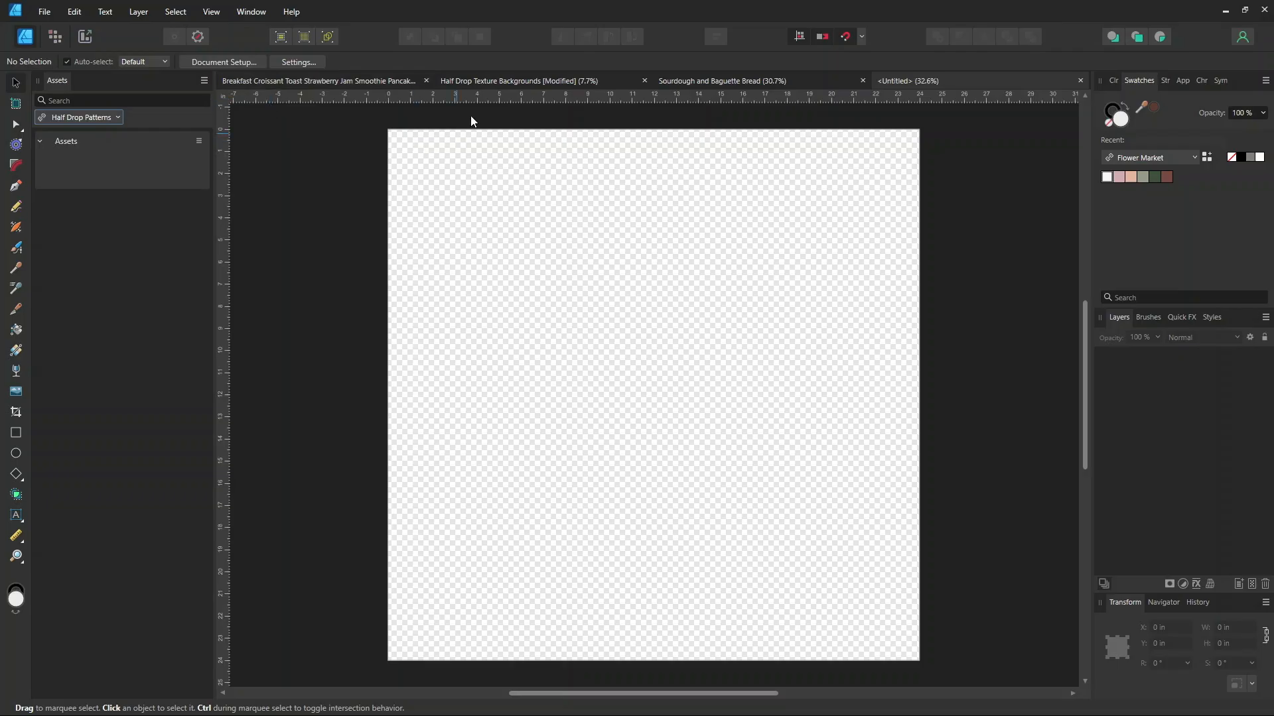
Draw a 24 × 24 in rectangle that exactly covers the page and remove its fill
{"action": "key", "text": "ctrl+minus"}
{"action": "key", "text": "ctrl+minus"}
{"action": "key", "text": "ctrl+minus"}
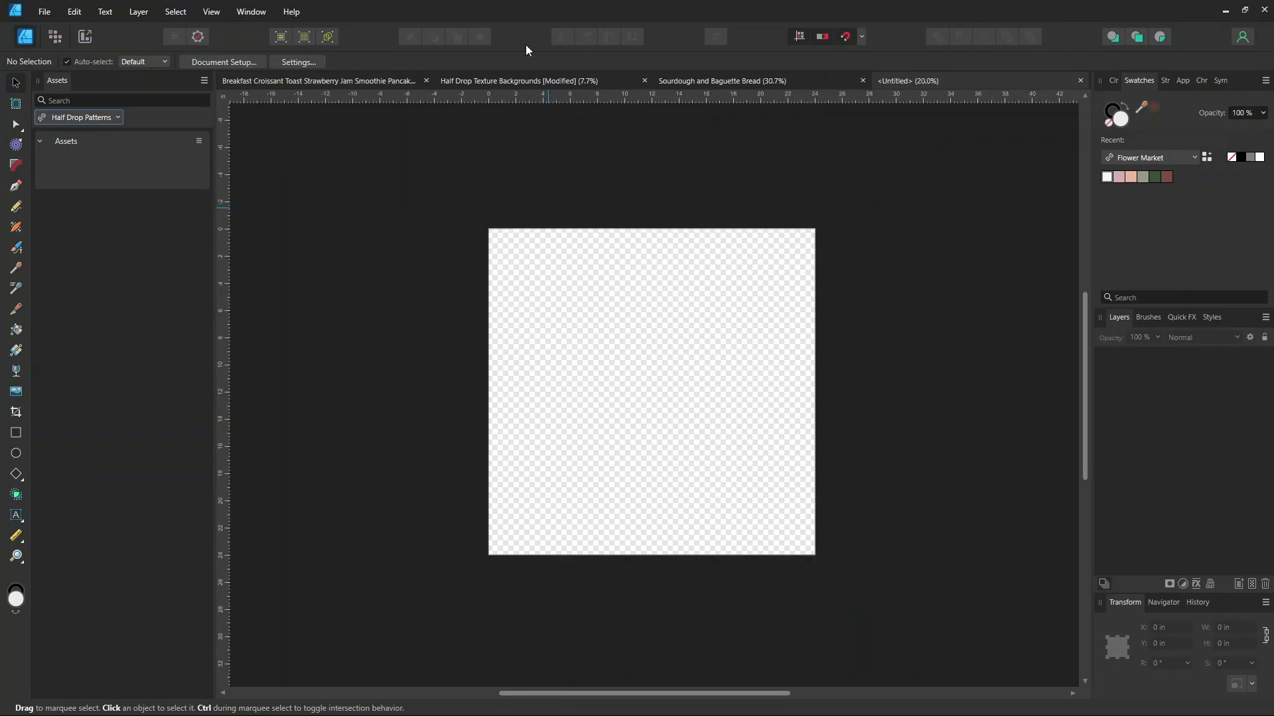
{"action": "left_click", "coordinate": [19, 431]}
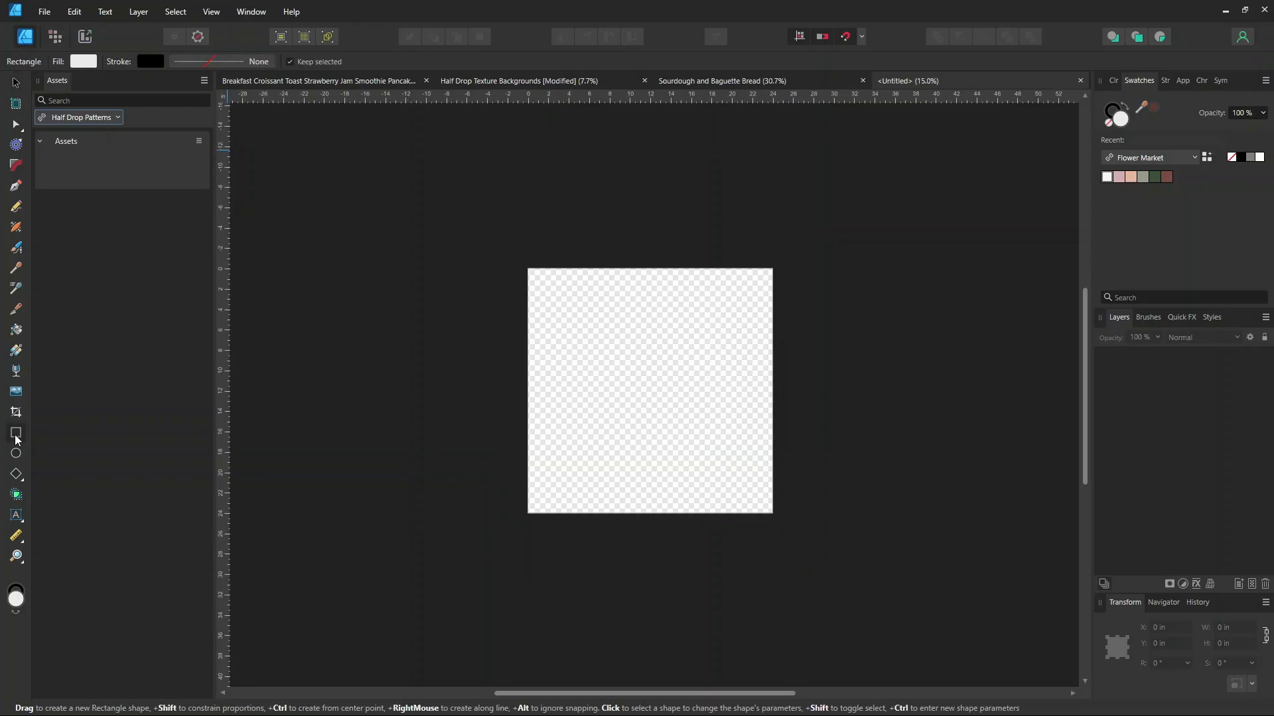
{"action": "left_click_drag", "start_coordinate": [529, 269], "coordinate": [773, 513]}
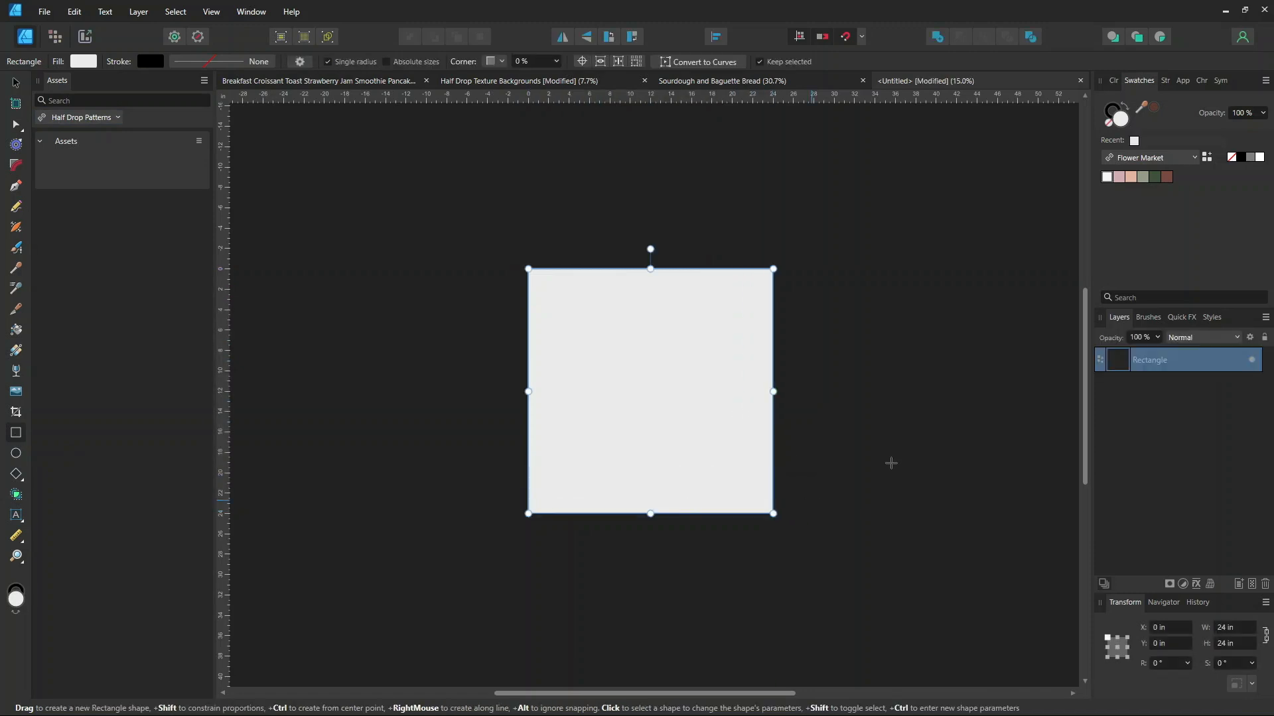
{"action": "left_click", "coordinate": [1117, 114]}
{"action": "left_click", "coordinate": [1120, 124]}
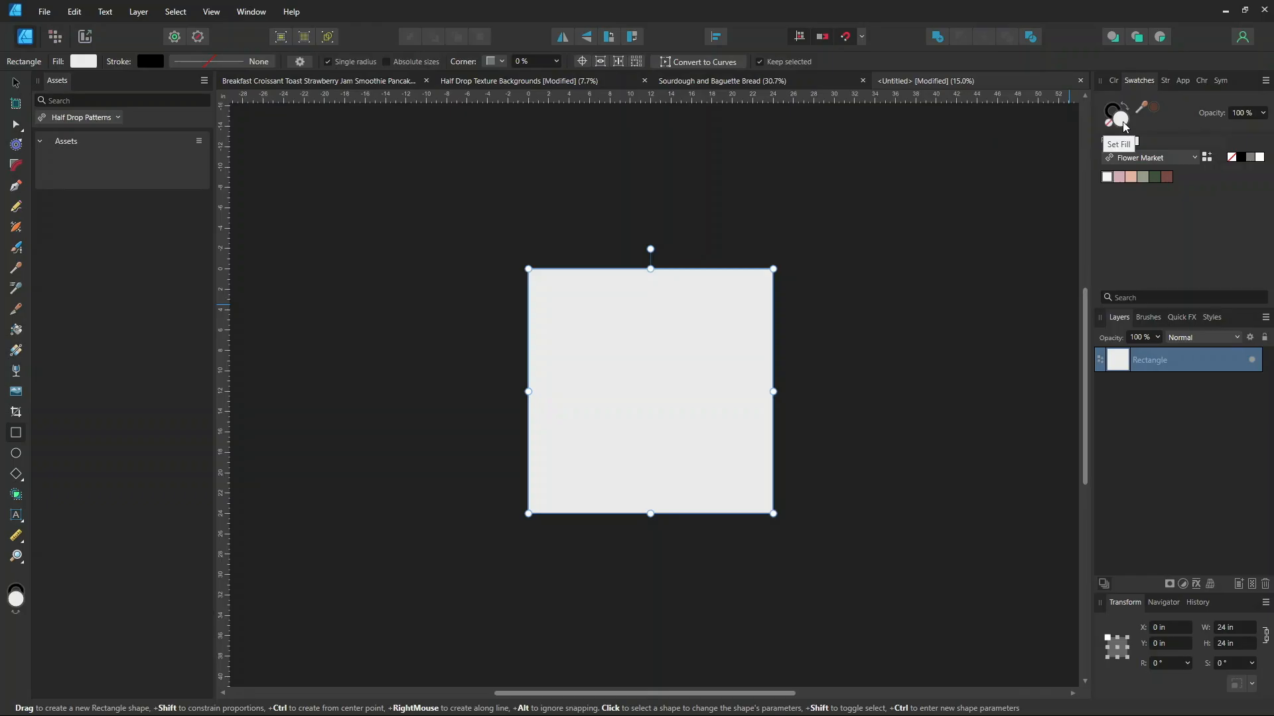
{"action": "left_click", "coordinate": [1108, 122]}
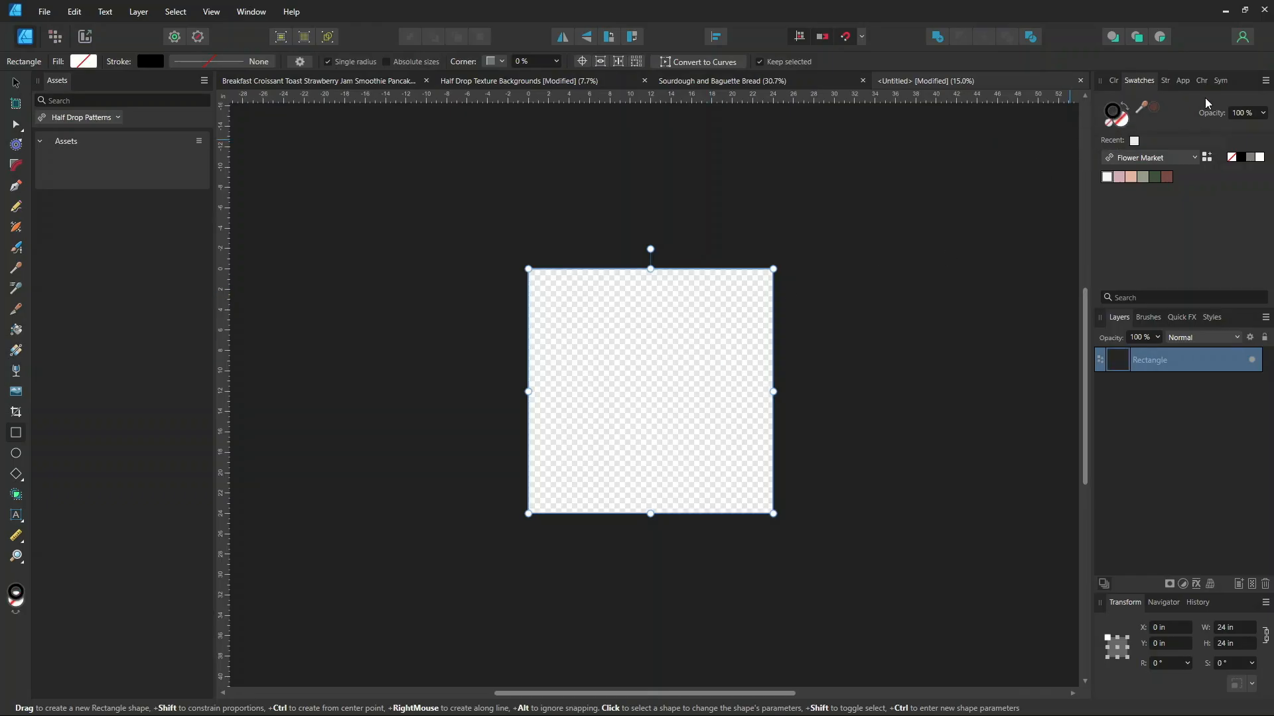
Give the page-sized rectangle a 5 pt stroke, convert it to curves and deselect it
{"action": "left_click", "coordinate": [1171, 85]}
{"action": "left_click", "coordinate": [1247, 121]}
{"action": "type", "text": "5"}
{"action": "key", "text": "Return"}
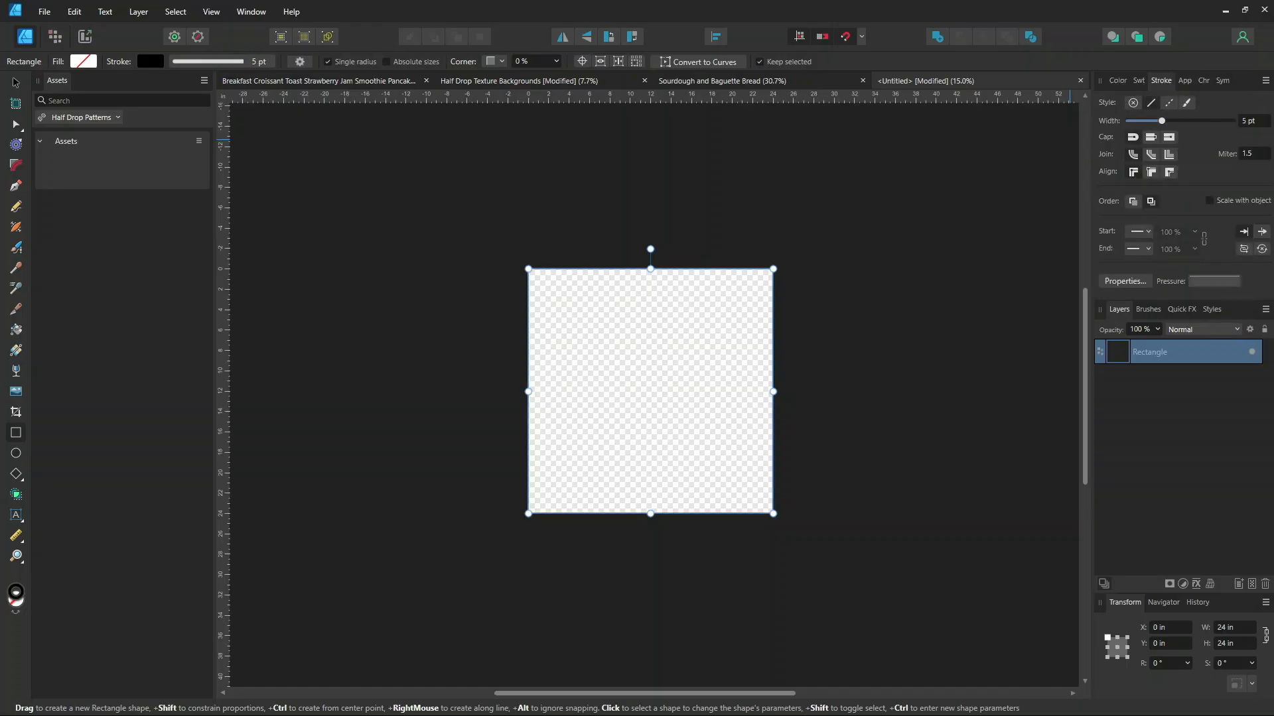
{"action": "key", "text": "ctrl+Return"}
{"action": "key", "text": "ctrl+equal"}
{"action": "key", "text": "ctrl+equal"}
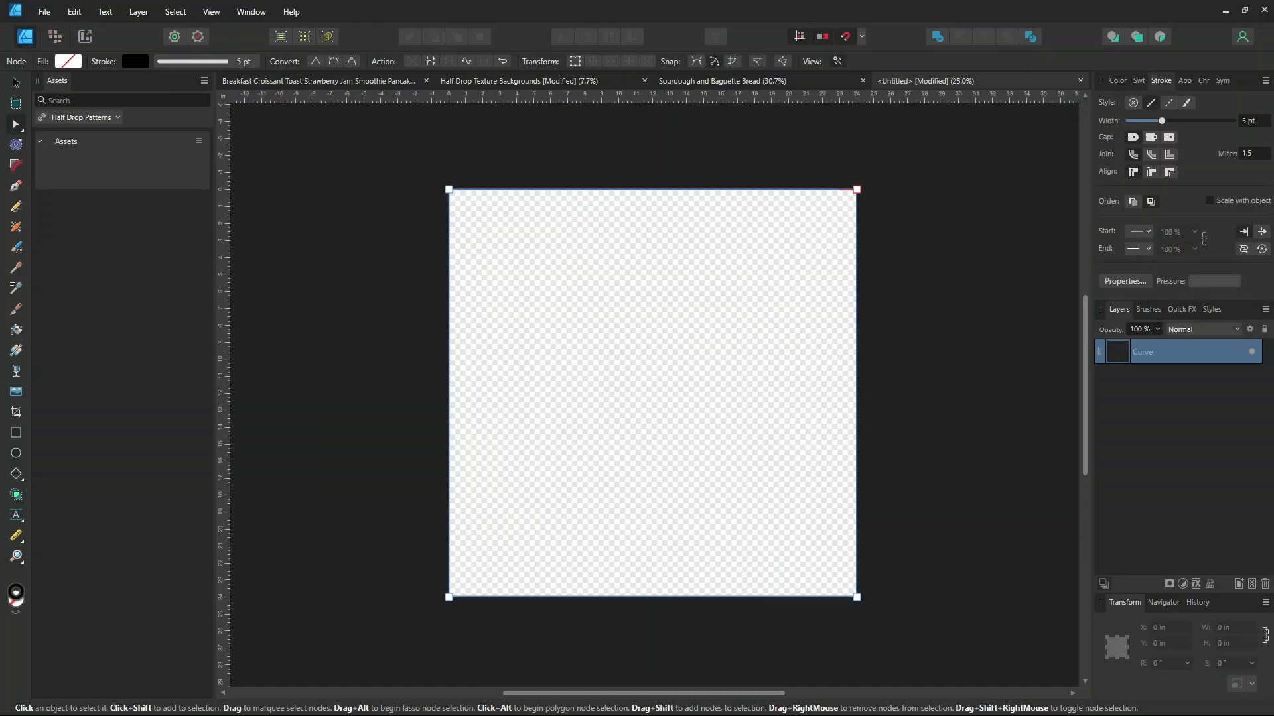
{"action": "key", "text": "ctrl+d"}
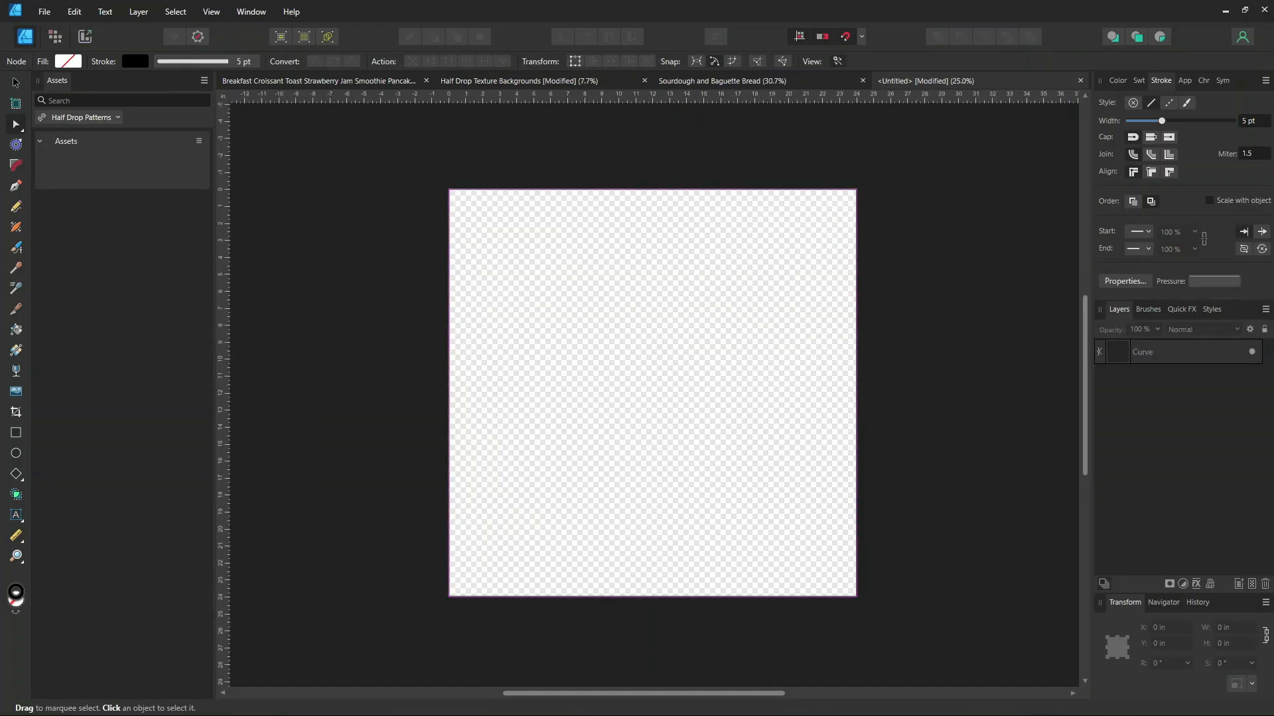
{"action": "key", "text": "ctrl+minus"}
{"action": "key", "text": "ctrl+minus"}
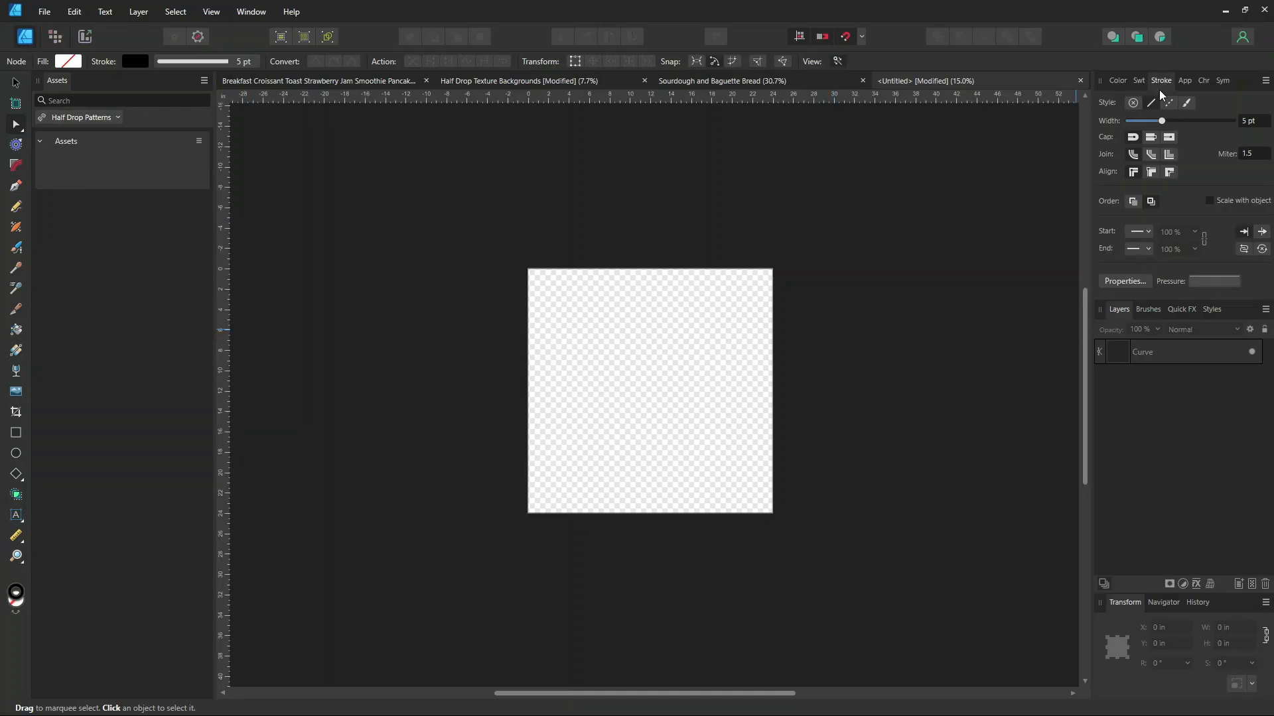
Create a symbol from the page-sized outline curve
{"action": "left_click", "coordinate": [1137, 83]}
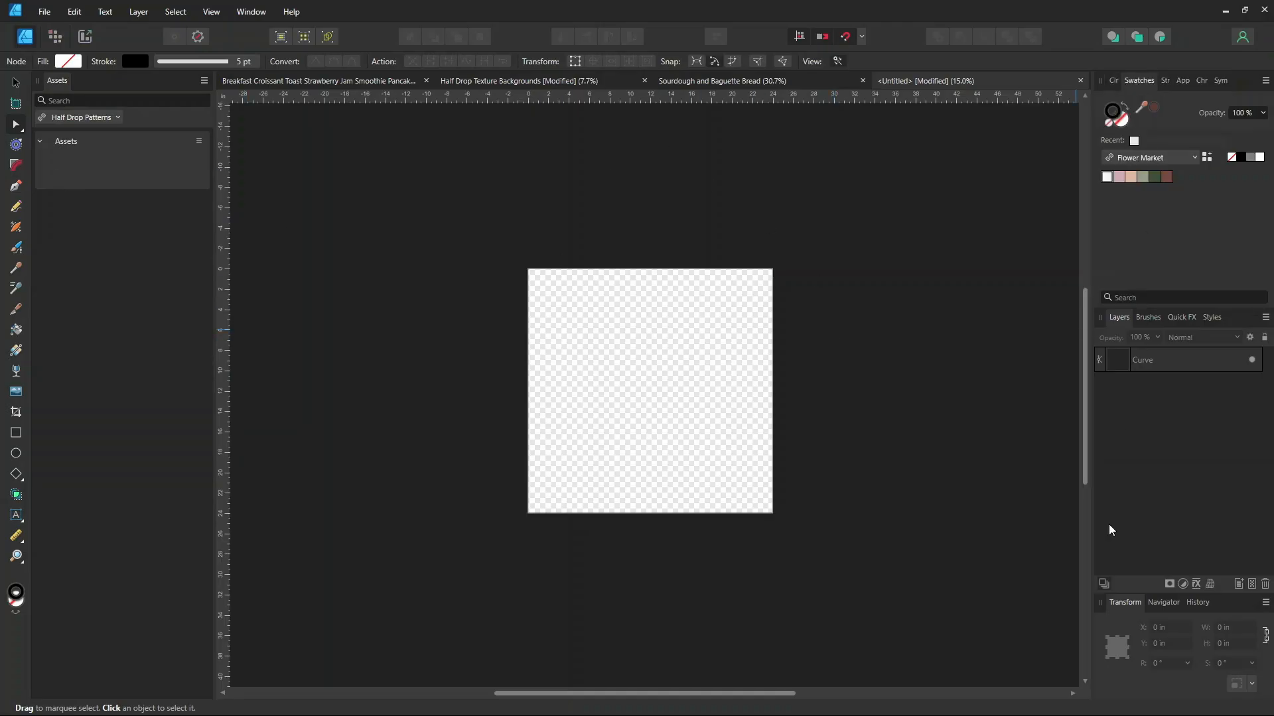
{"action": "left_click", "coordinate": [1166, 371]}
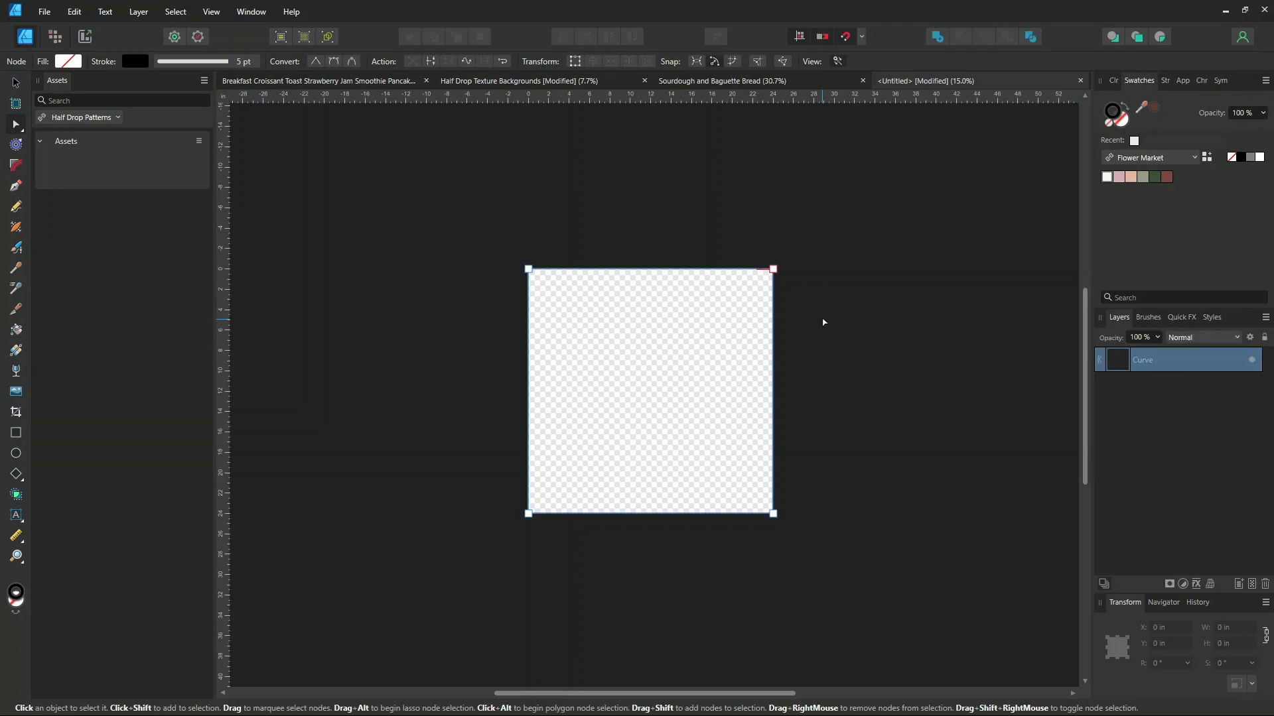
{"action": "left_click", "coordinate": [15, 83]}
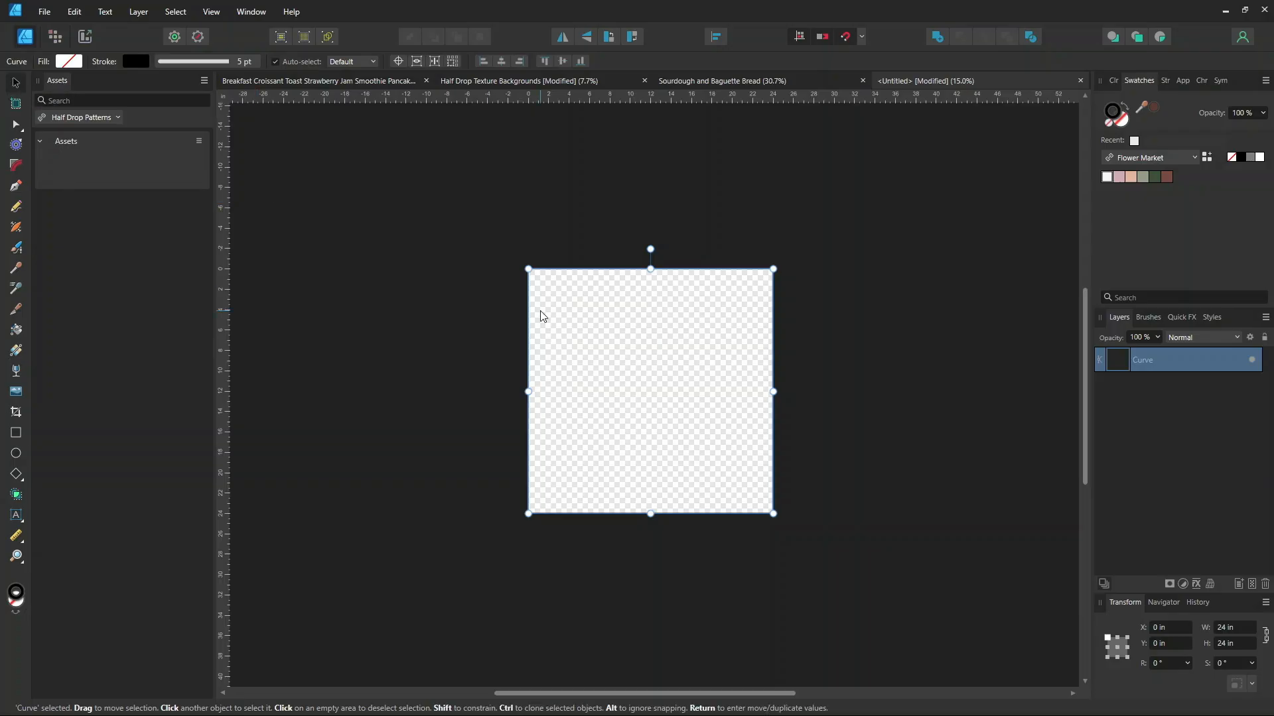
{"action": "left_click", "coordinate": [1221, 82]}
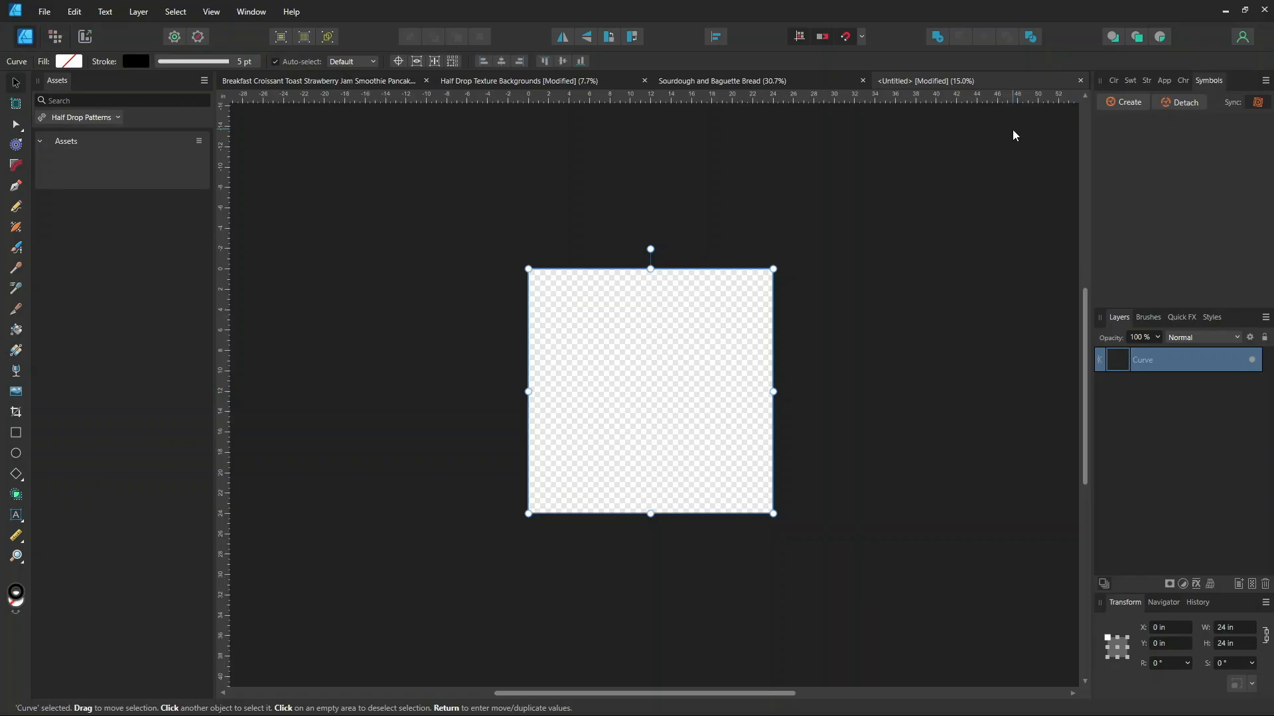
{"action": "left_click", "coordinate": [256, 14]}
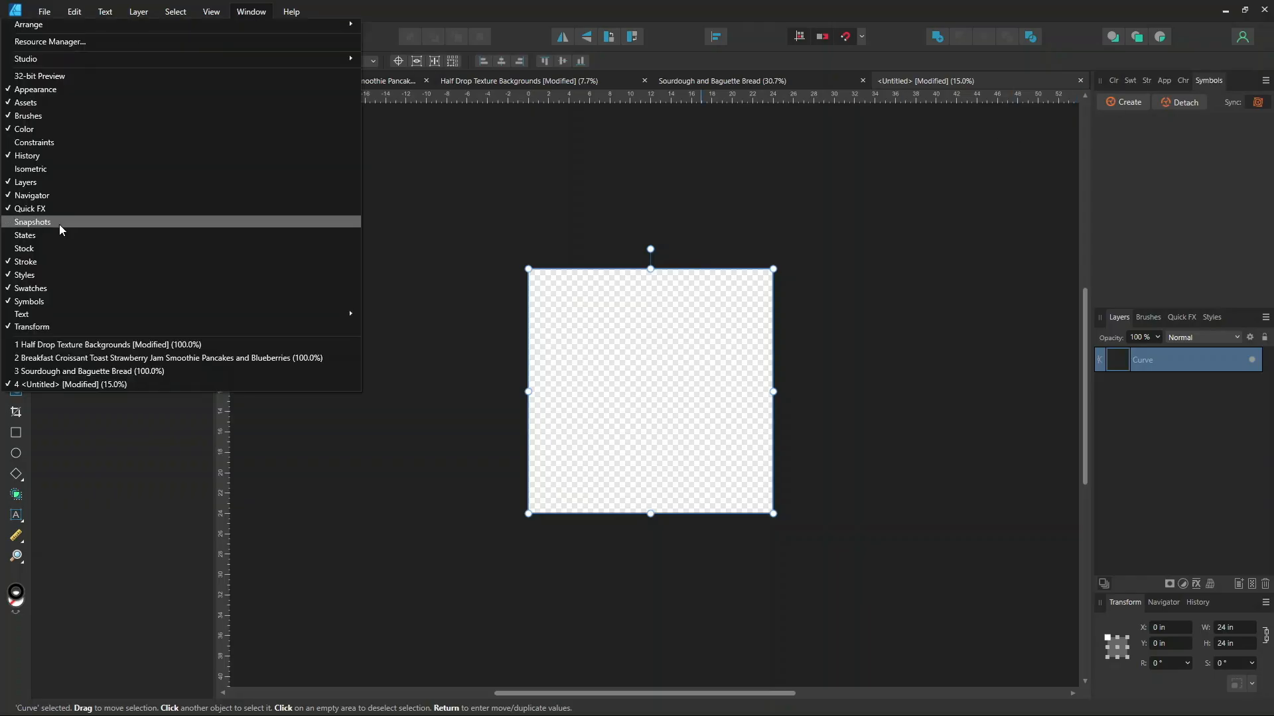
{"action": "double_click", "coordinate": [1190, 363]}
{"action": "left_click", "coordinate": [1120, 363]}
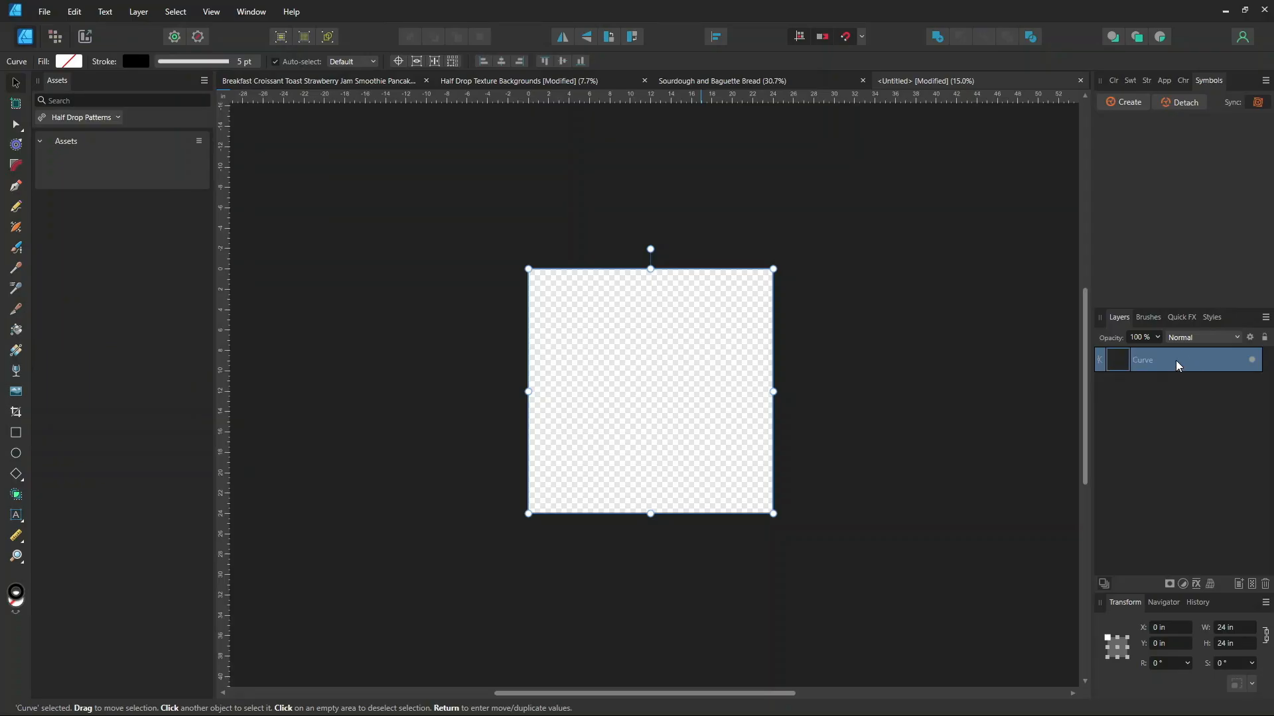
{"action": "left_click", "coordinate": [1125, 104]}
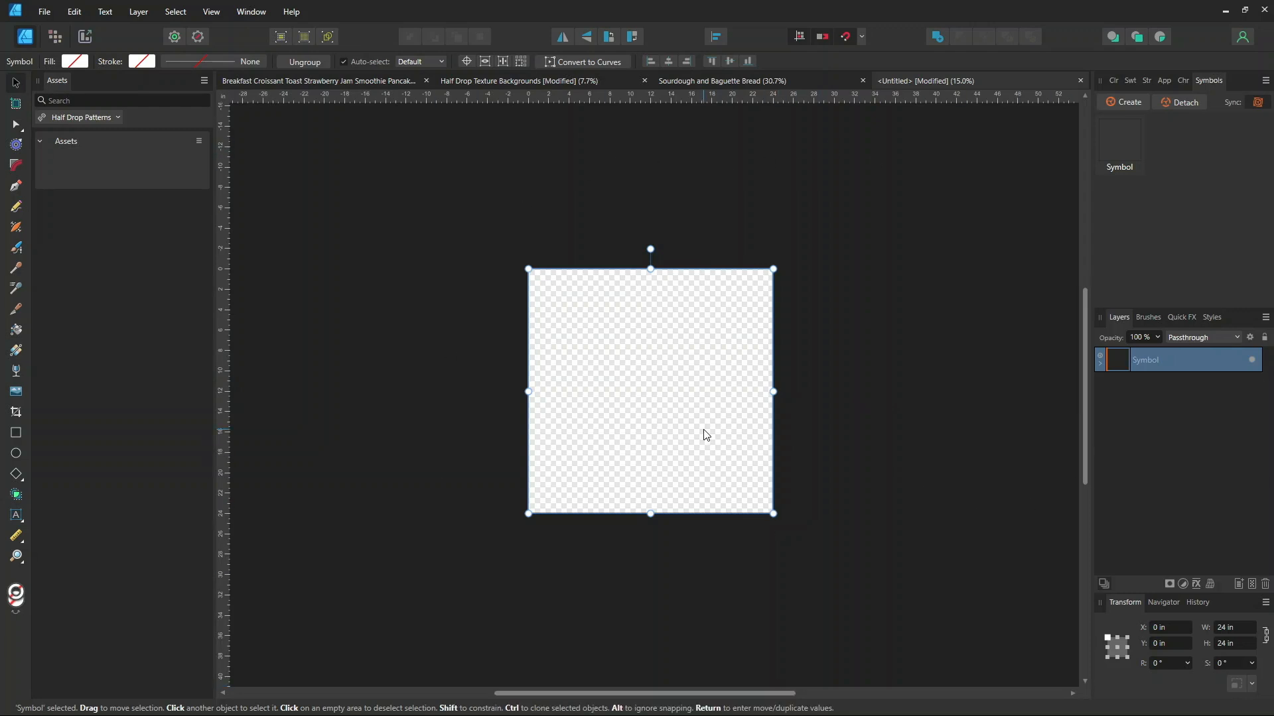
Place two stacked copies of the symbol to the right of the page at X 24 in, with Y at 12 in and -12 in
{"action": "left_click_drag", "start_coordinate": [678, 408], "coordinate": [915, 375]}
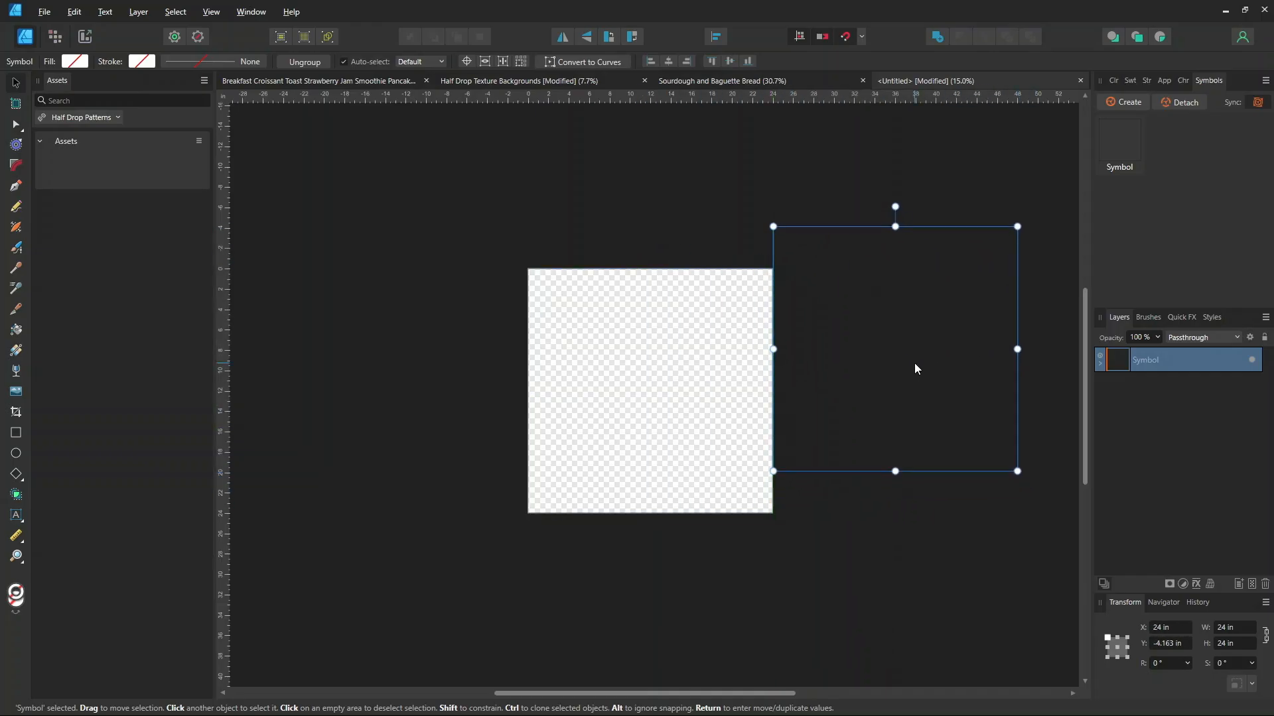
{"action": "key", "text": "ctrl+j"}
{"action": "left_click_drag", "start_coordinate": [936, 440], "coordinate": [912, 373]}
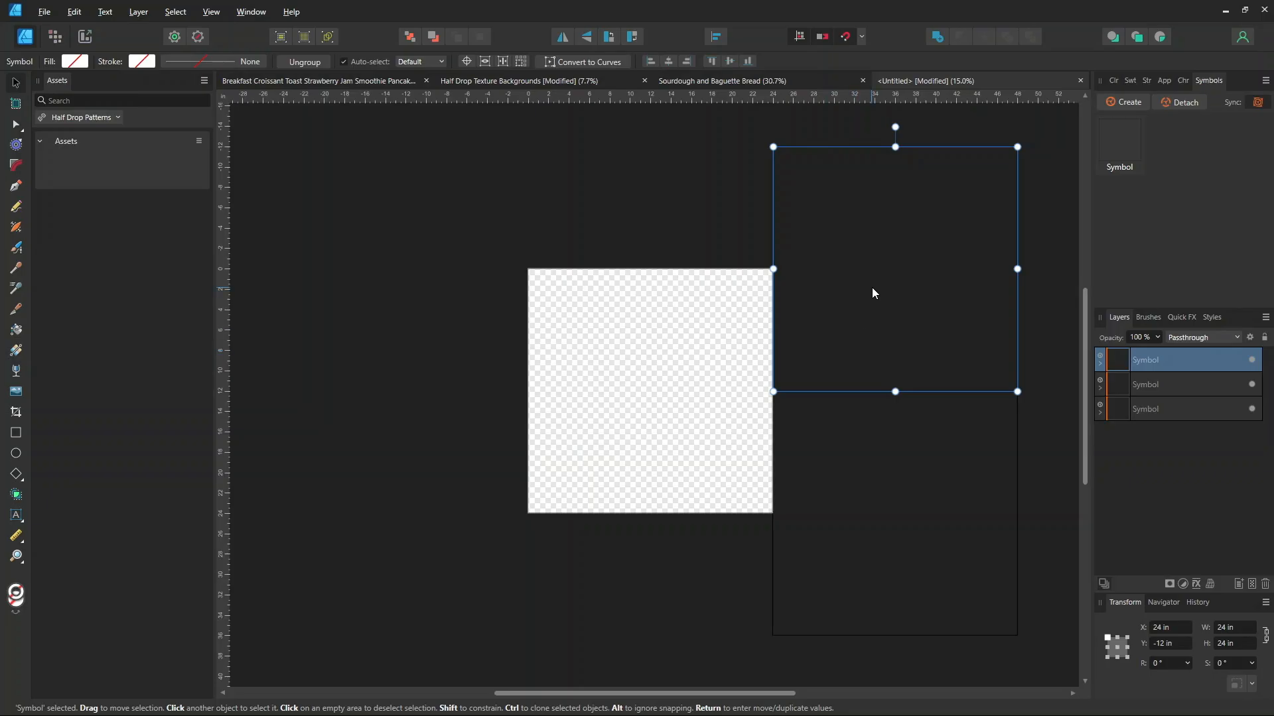
{"action": "mouse_move", "coordinate": [855, 289]}
{"action": "left_mouse_down"}
{"action": "mouse_move", "coordinate": [879, 270]}
{"action": "mouse_move", "coordinate": [833, 216]}
{"action": "mouse_move", "coordinate": [936, 275]}
{"action": "mouse_move", "coordinate": [864, 290]}
{"action": "left_mouse_up"}
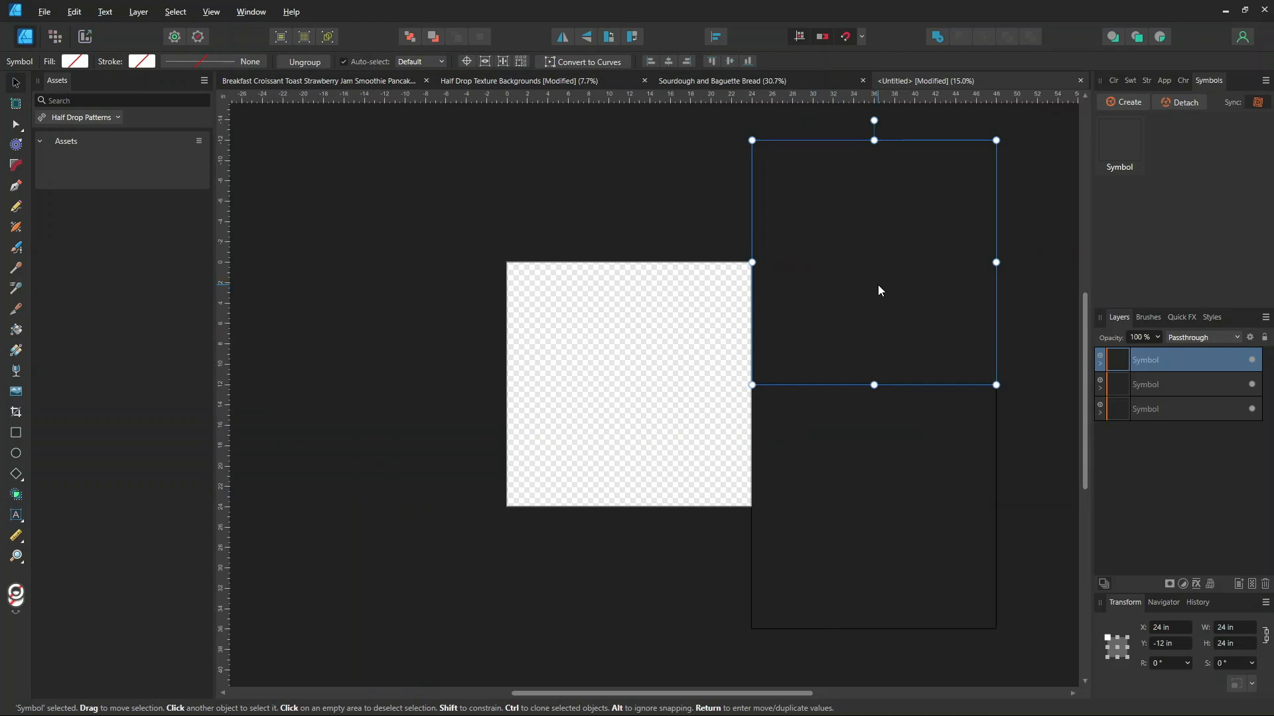
Add symbol copies above (Y -24 in) and below (Y 24 in) the page, plus two left of it (X -24 in) with a half-tile vertical offset
{"action": "left_click_drag", "start_coordinate": [879, 319], "coordinate": [634, 208]}
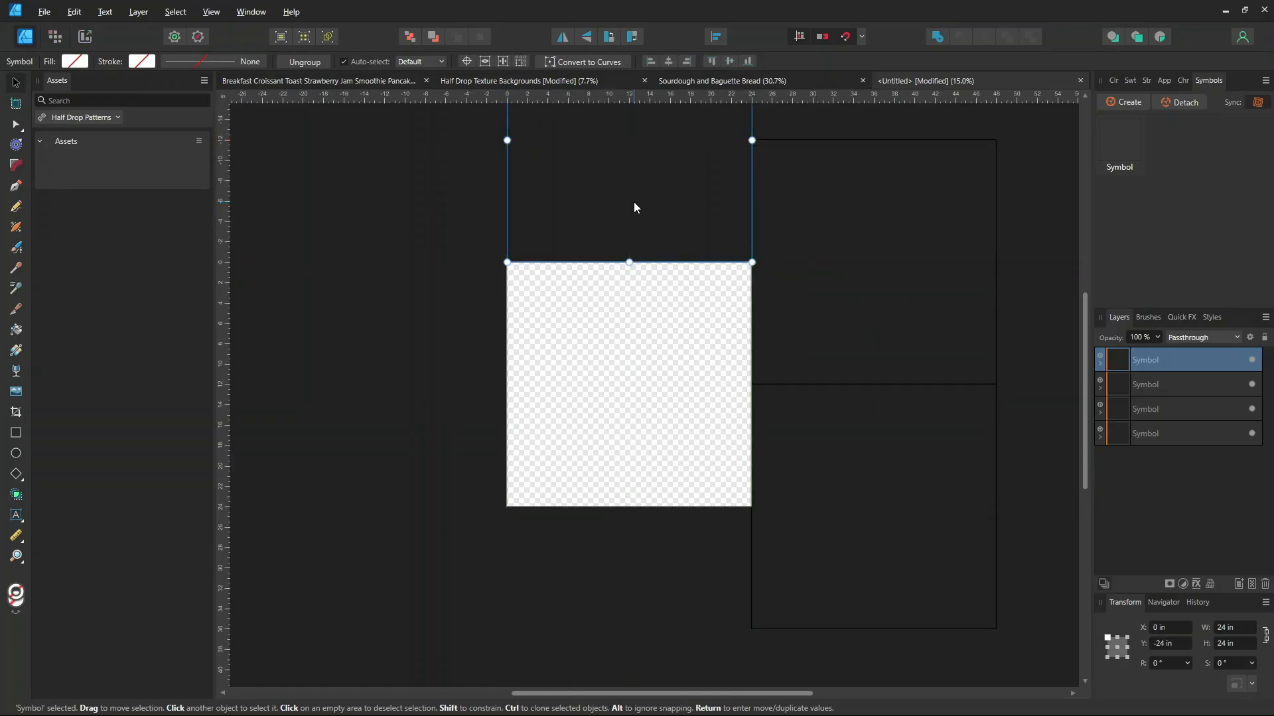
{"action": "scroll", "coordinate": [711, 220], "scroll_direction": "down", "scroll_amount": 2}
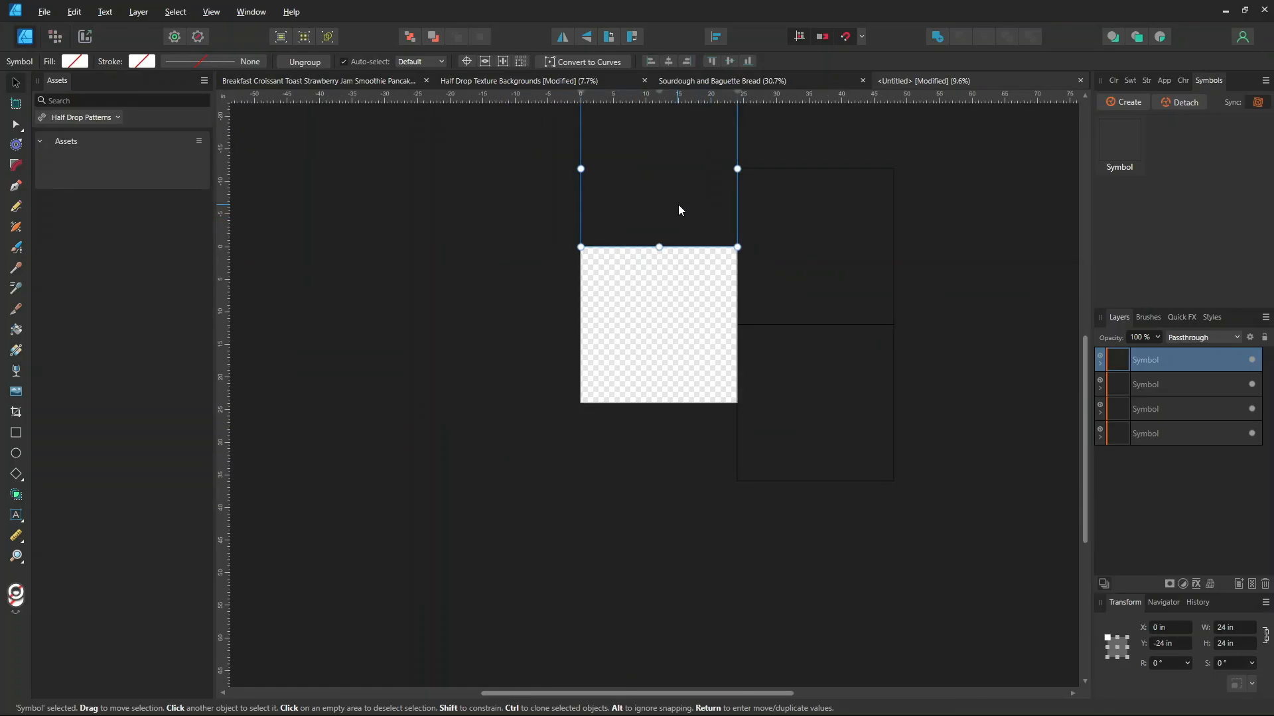
{"action": "left_click_drag", "start_coordinate": [677, 205], "coordinate": [513, 402]}
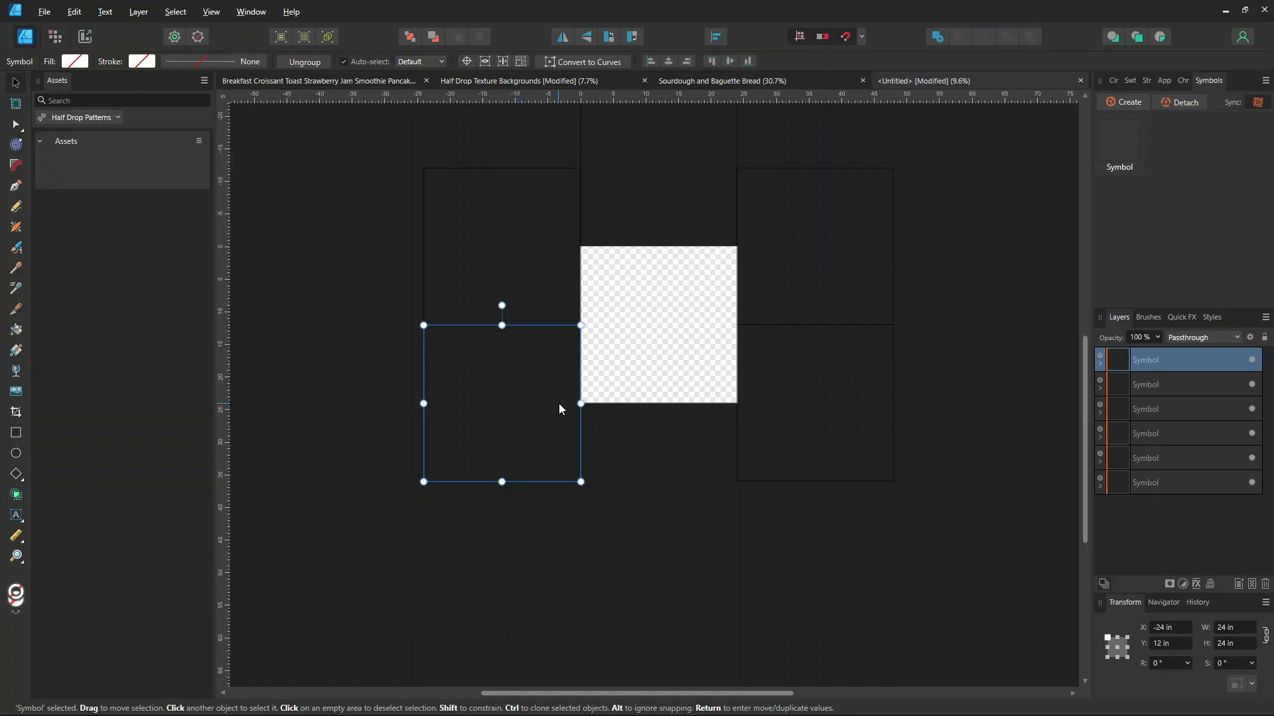
{"action": "left_click_drag", "start_coordinate": [547, 400], "coordinate": [702, 599]}
{"action": "left_click_drag", "start_coordinate": [697, 486], "coordinate": [691, 475]}
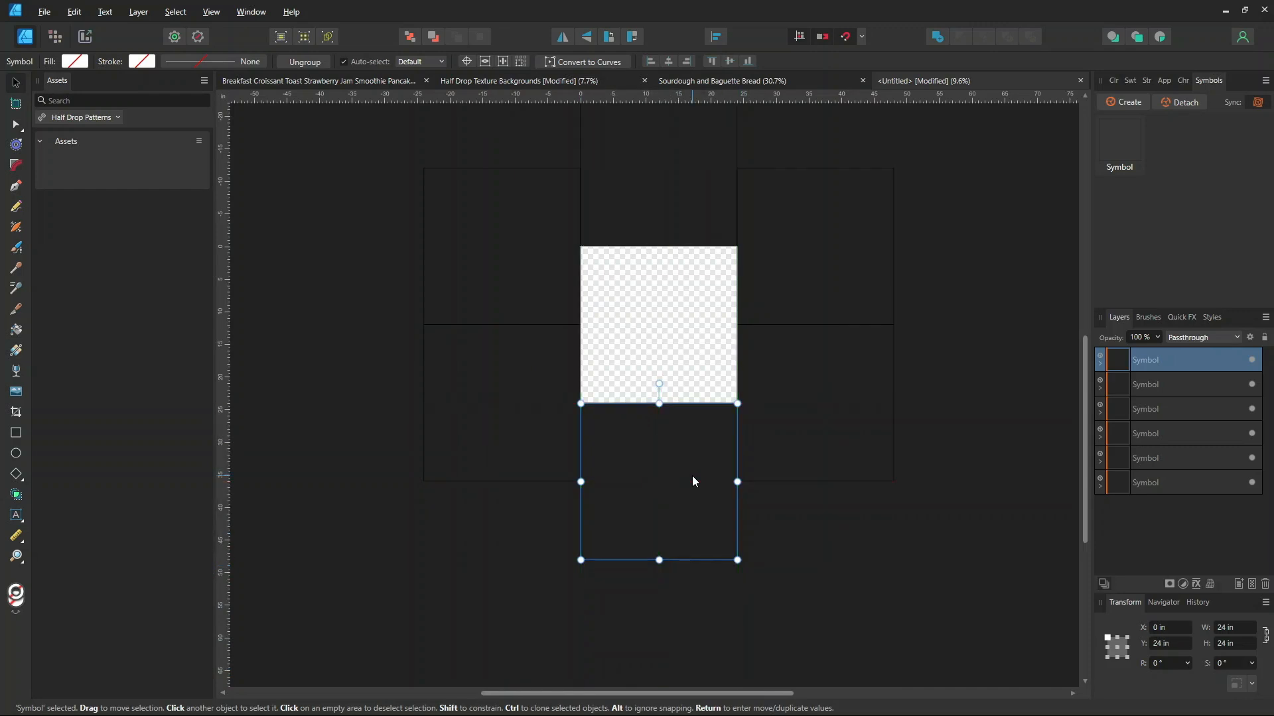
{"action": "key", "text": "ctrl+minus"}
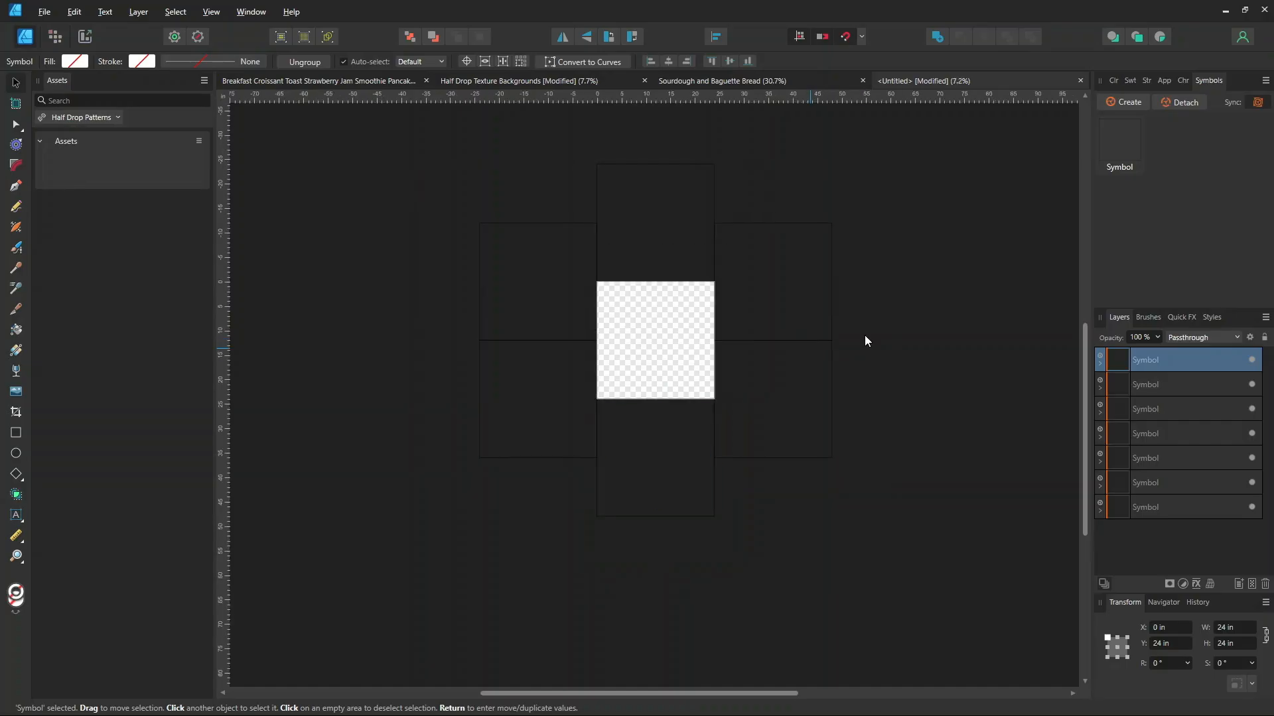
{"action": "left_click_drag", "start_coordinate": [865, 336], "coordinate": [866, 374]}
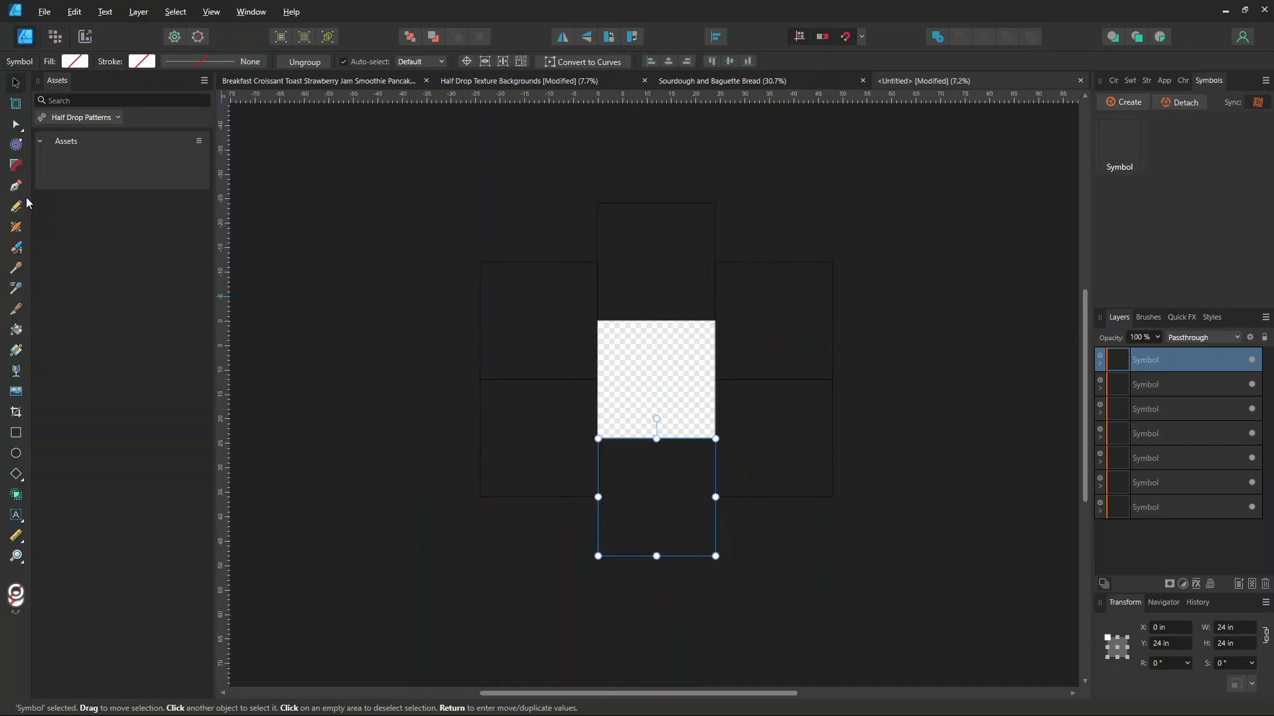
Deselect everything and draw a background rectangle about 99 × 88 in around all the pattern tiles
{"action": "left_click", "coordinate": [1178, 535]}
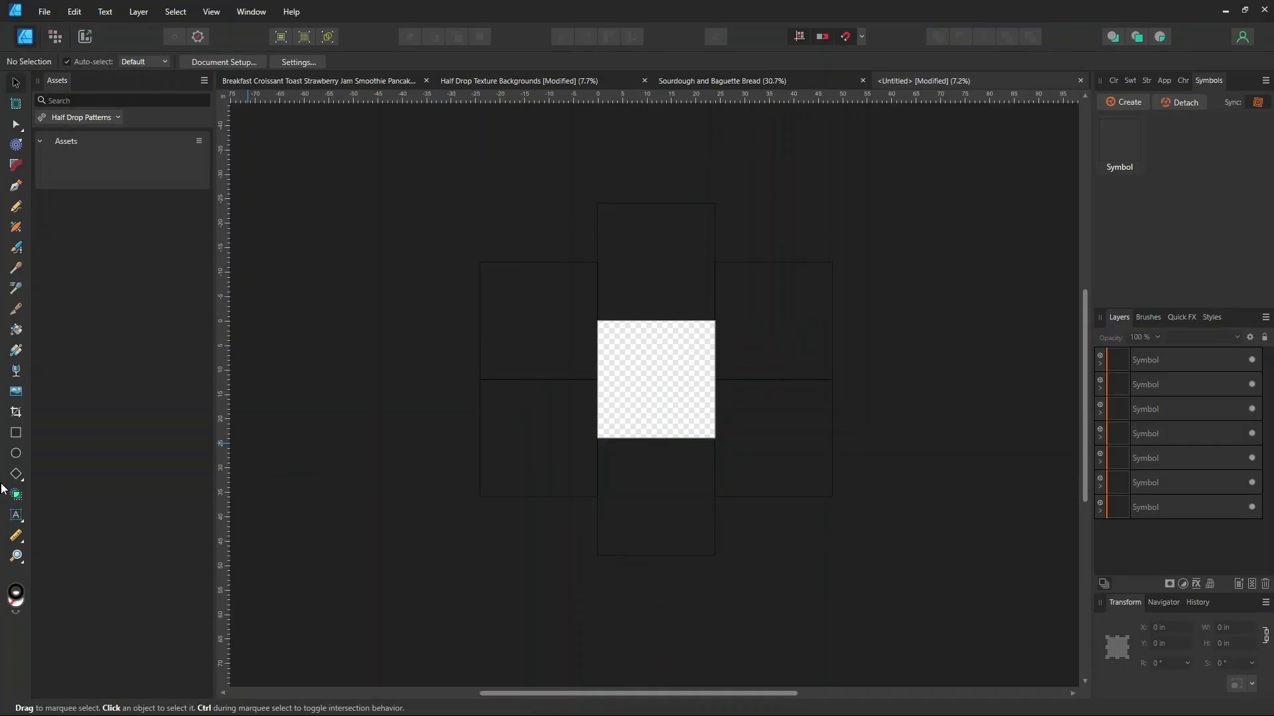
{"action": "left_click", "coordinate": [16, 435]}
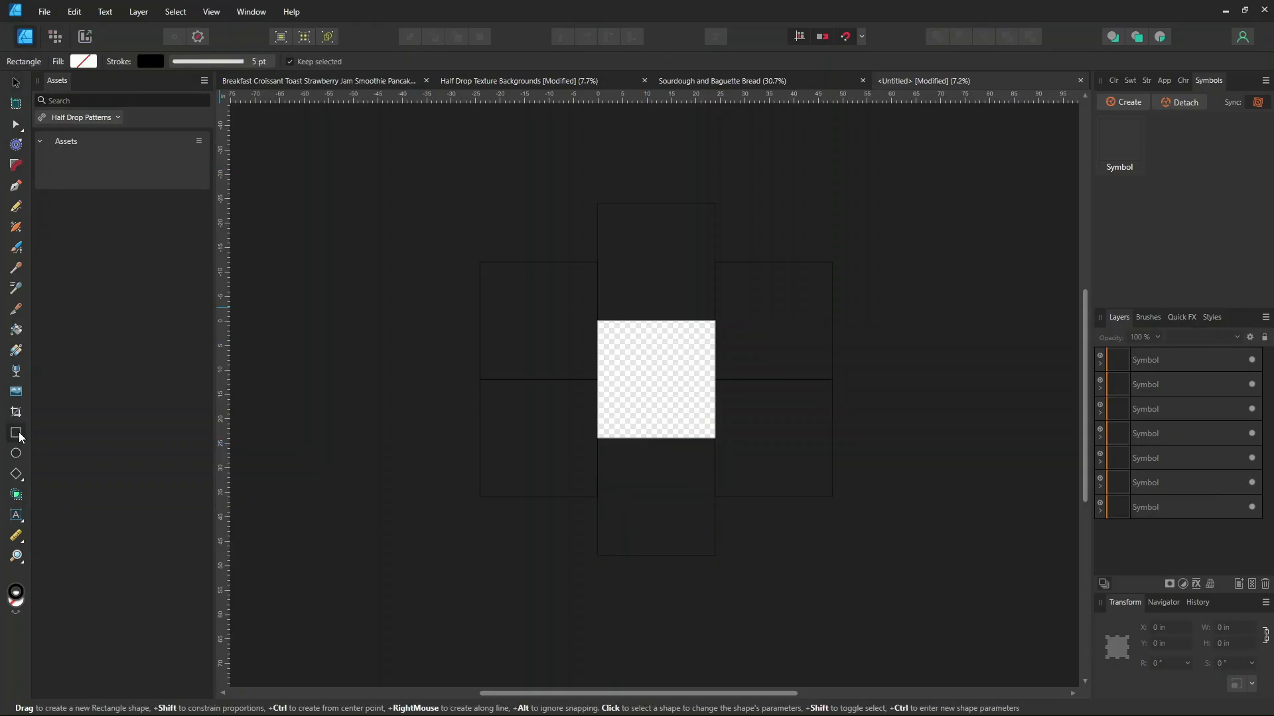
{"action": "left_click_drag", "start_coordinate": [412, 166], "coordinate": [897, 596]}
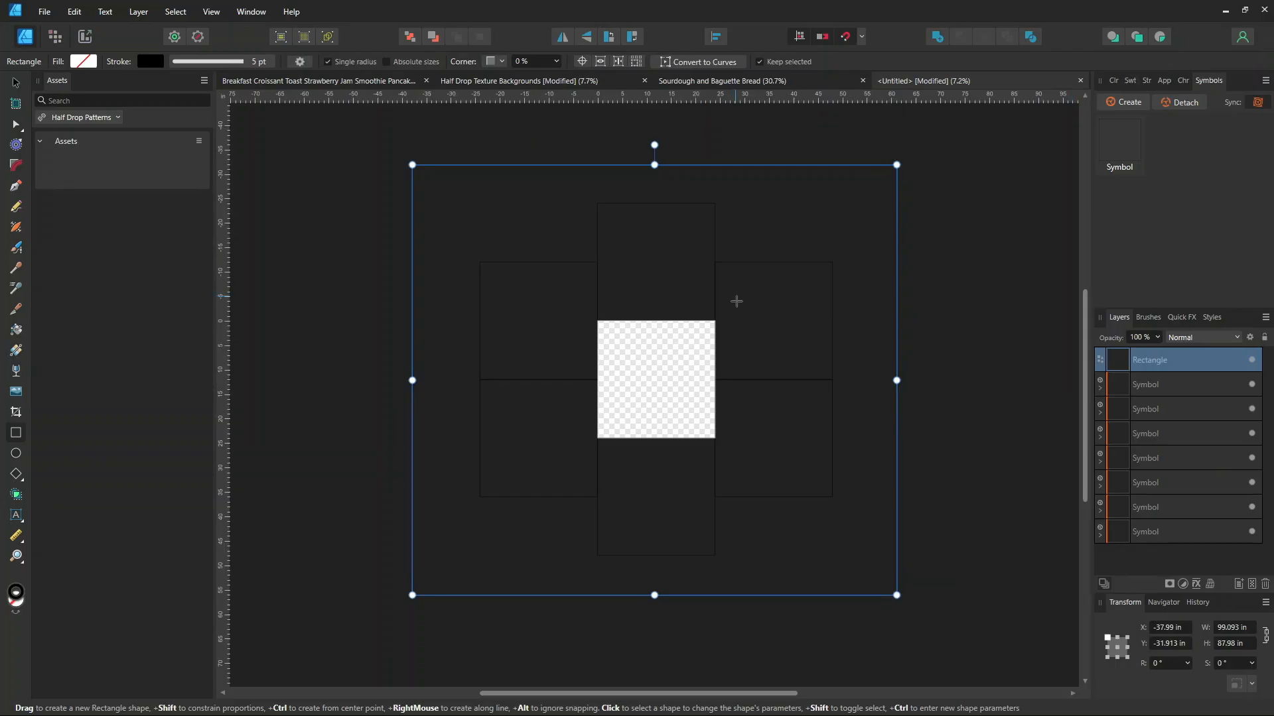
Remove the background rectangle's stroke, fill it with the Flower Market swatch #F7F6F2 and place it beneath all symbols
{"action": "scroll", "coordinate": [736, 301], "scroll_direction": "up", "scroll_amount": 1}
{"action": "left_click", "coordinate": [1130, 81]}
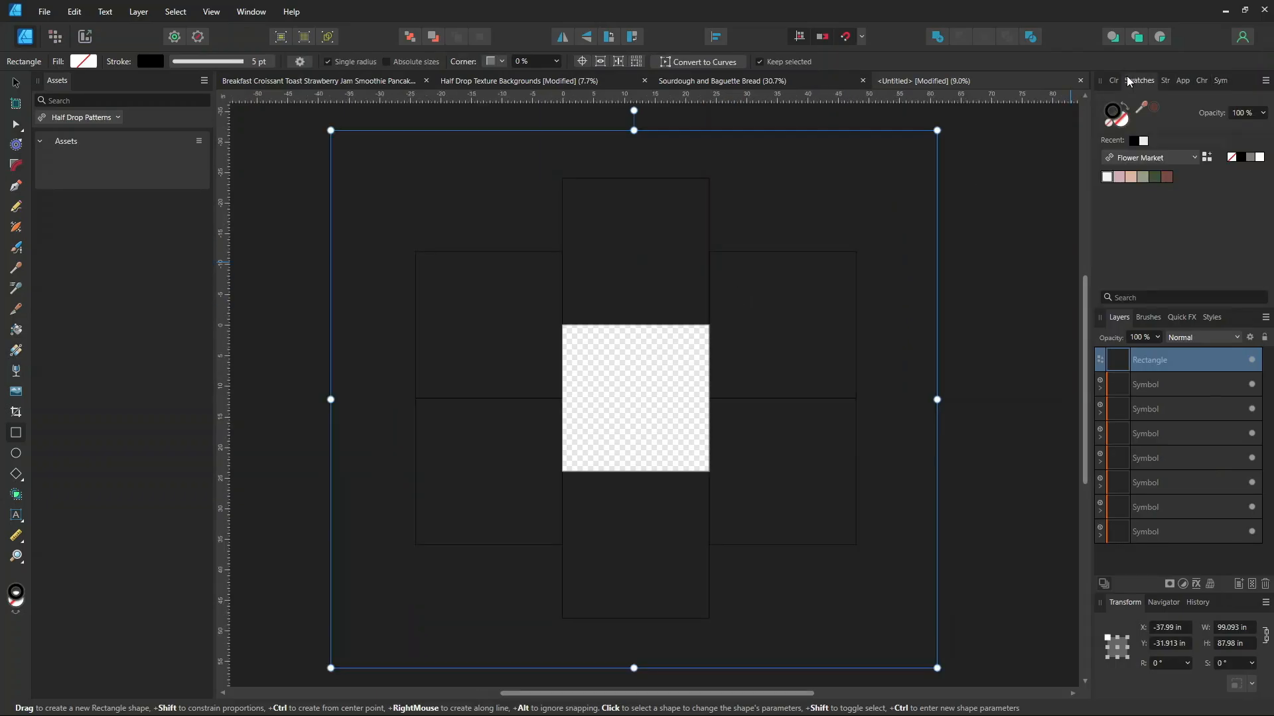
{"action": "left_click", "coordinate": [1113, 123]}
{"action": "left_click", "coordinate": [1117, 112]}
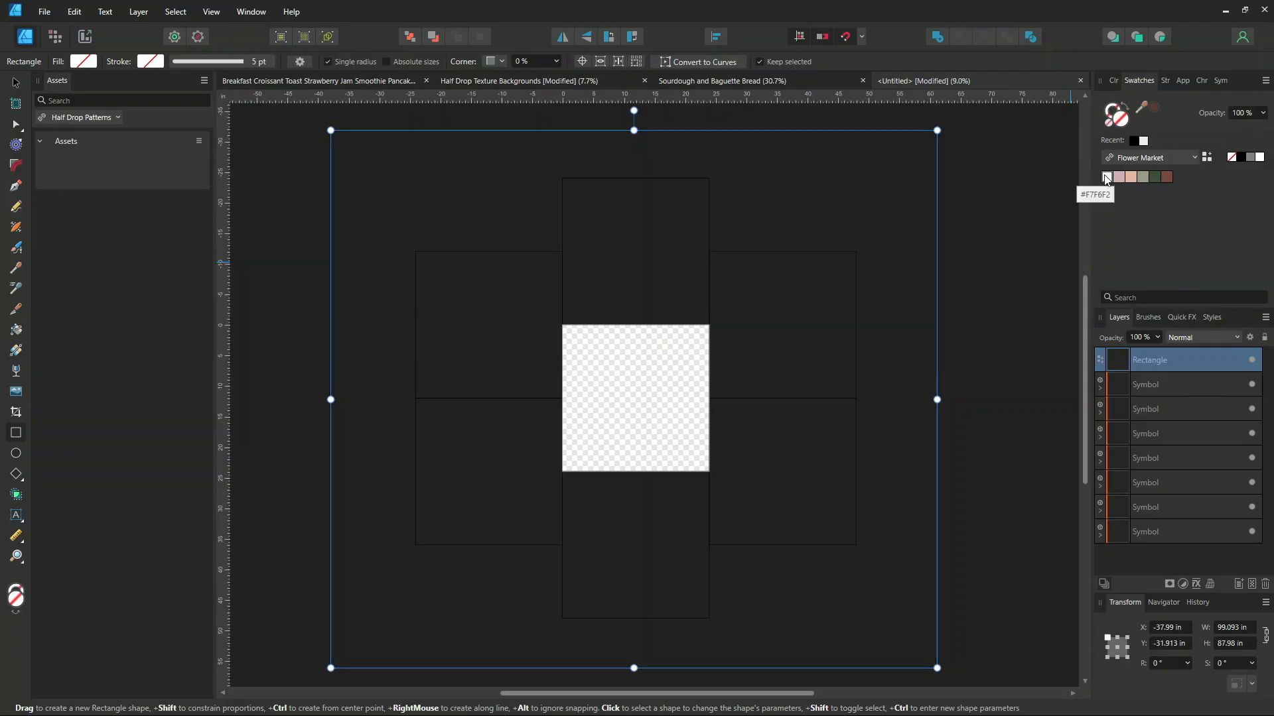
{"action": "left_click", "coordinate": [1106, 176]}
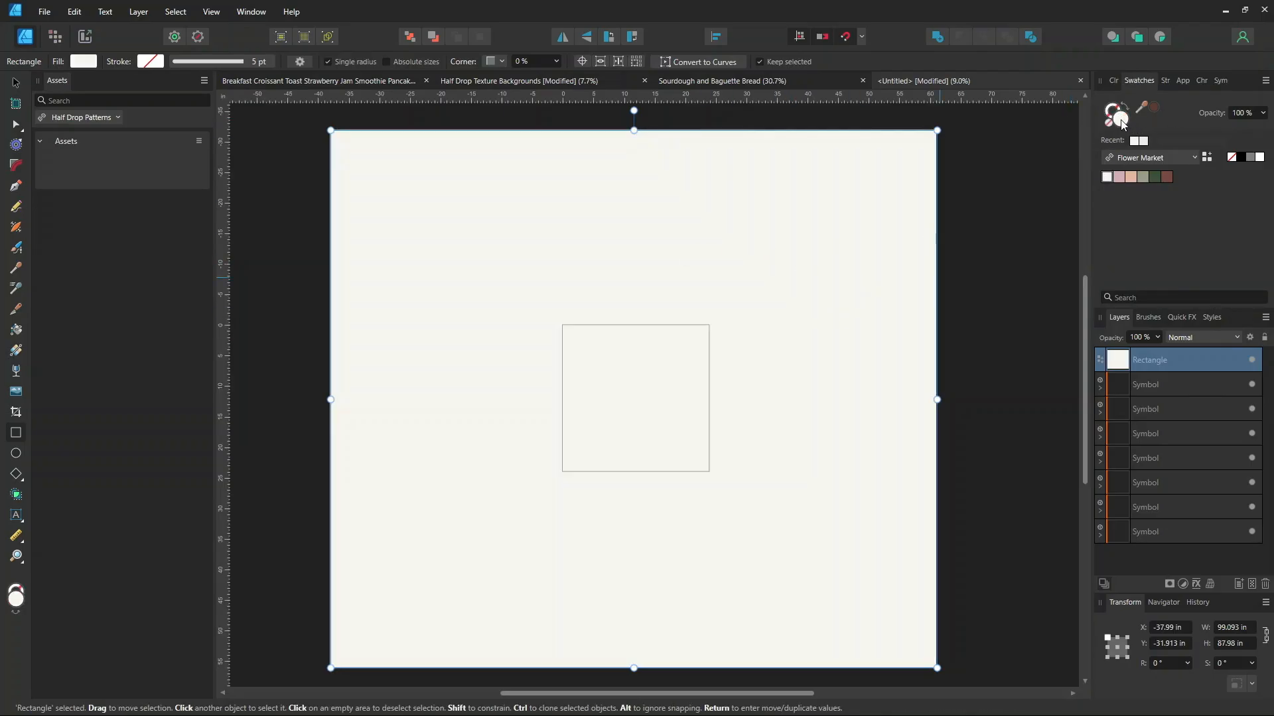
{"action": "left_click_drag", "start_coordinate": [1180, 358], "coordinate": [1172, 556]}
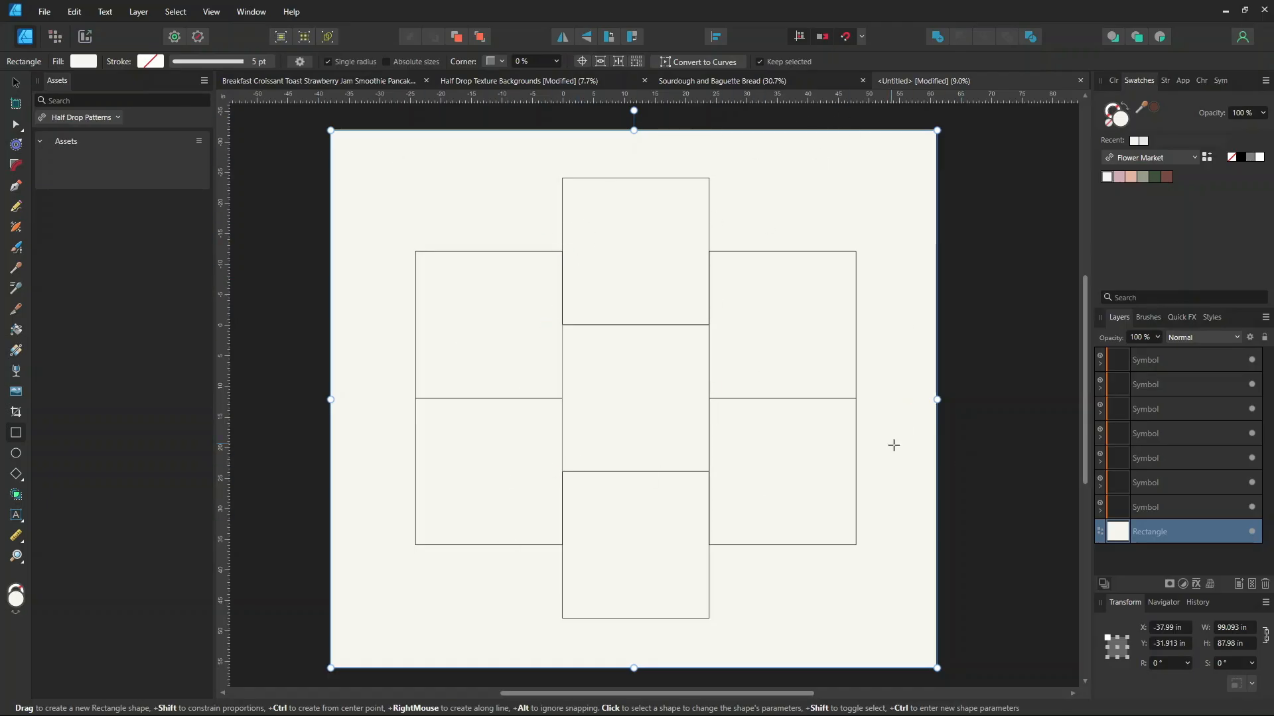
Group the six symbols surrounding the page and place the group beneath the centre symbol in the layer order
{"action": "left_click", "coordinate": [1195, 362]}
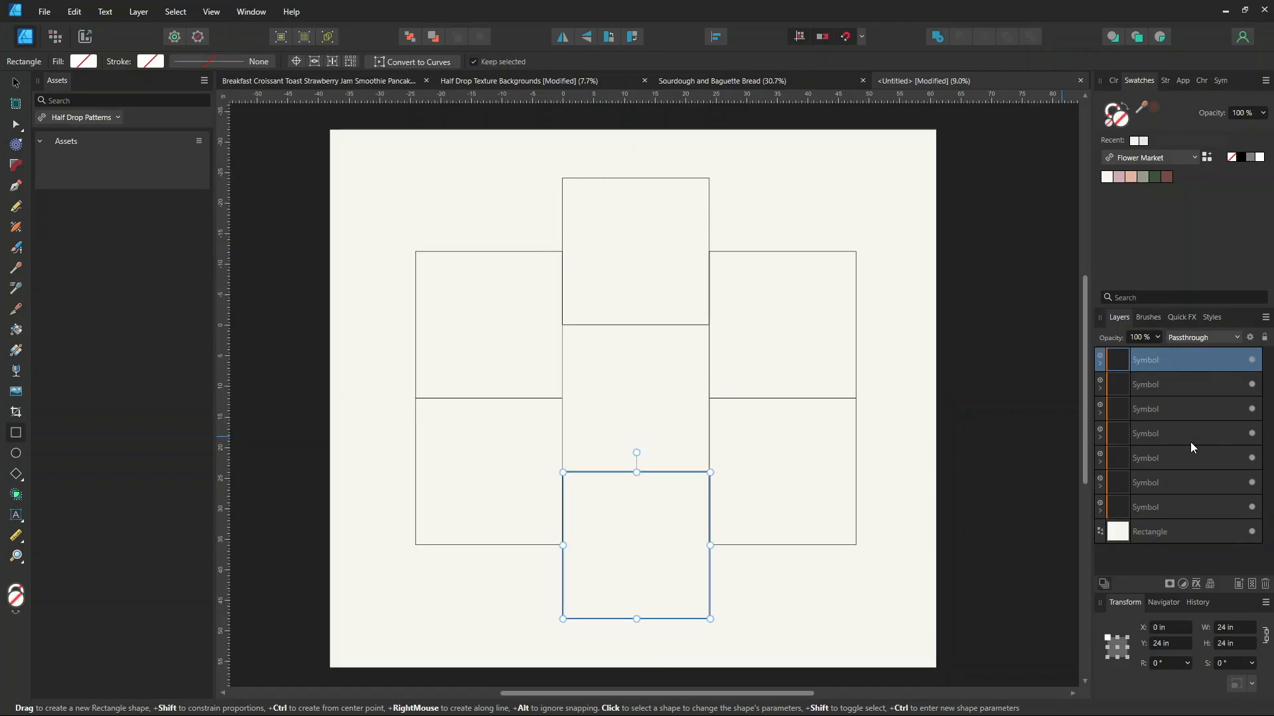
{"action": "left_click", "coordinate": [1181, 486], "text": "shift"}
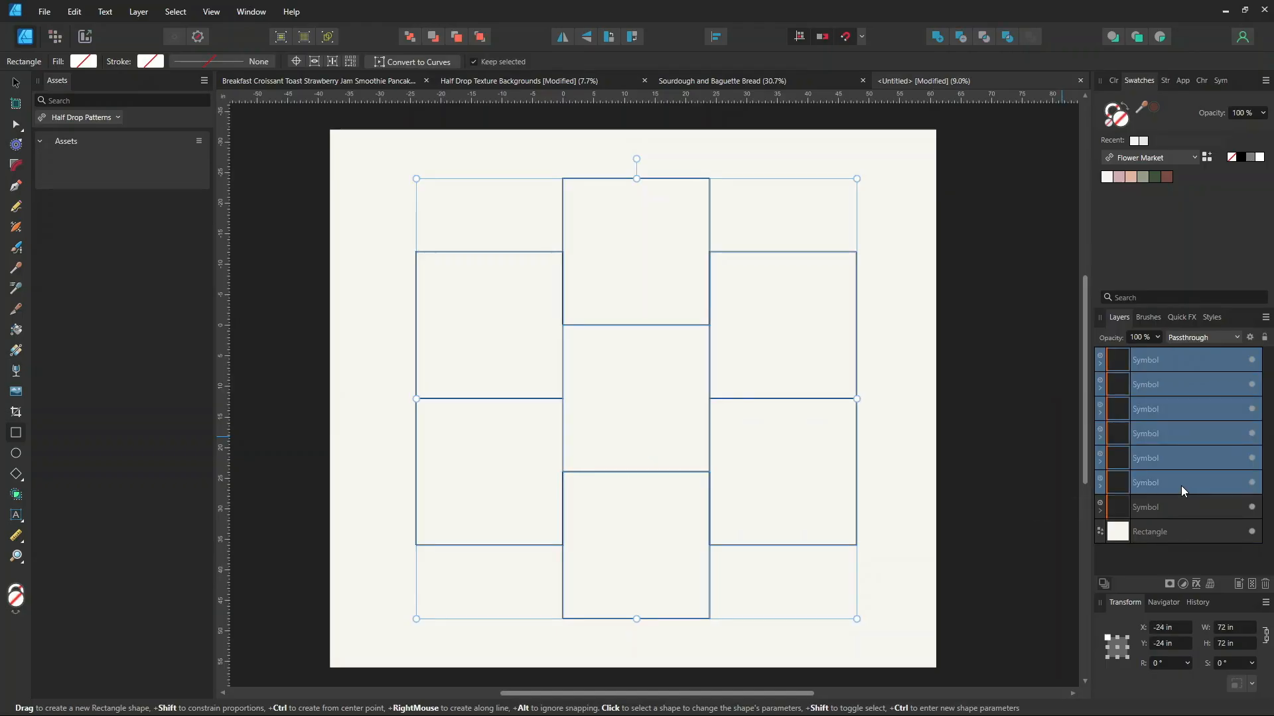
{"action": "key", "text": "ctrl+g"}
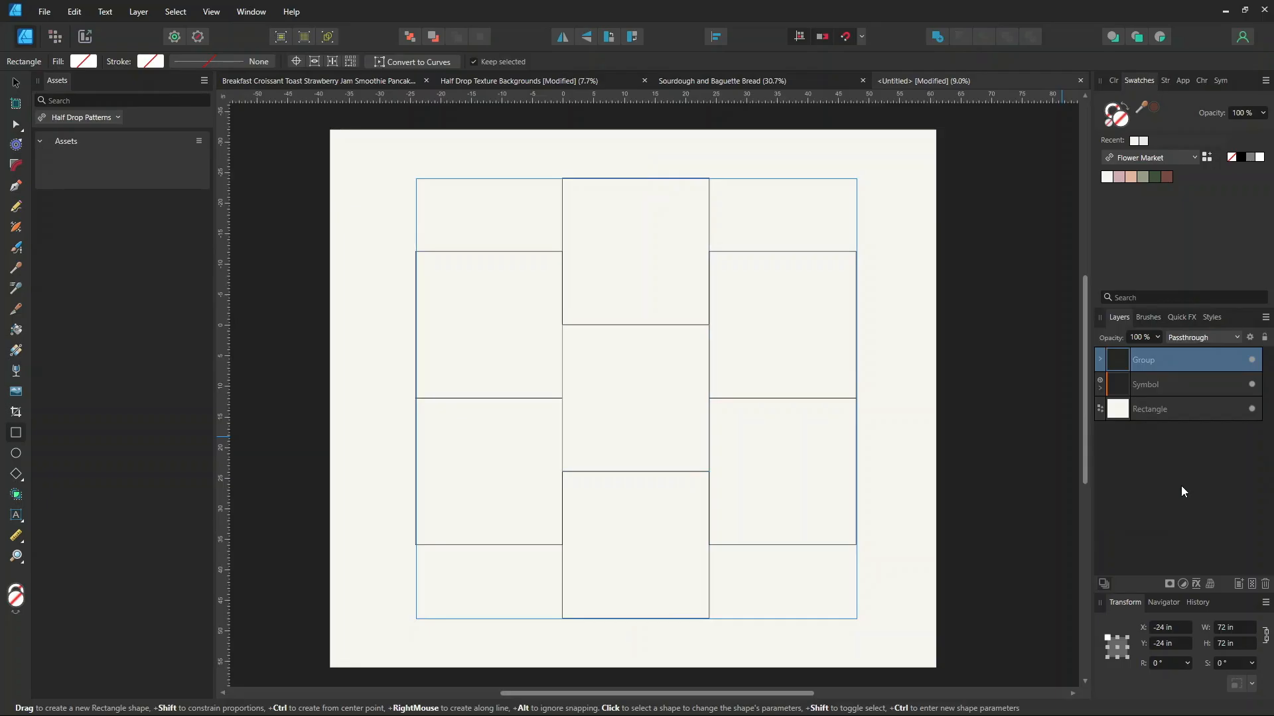
{"action": "left_click_drag", "start_coordinate": [1176, 366], "coordinate": [1184, 399]}
Rename the group of surrounding symbols "Repeats" and the centre symbol "Pattern"
{"action": "double_click", "coordinate": [1152, 385]}
{"action": "type", "text": "Repeats"}
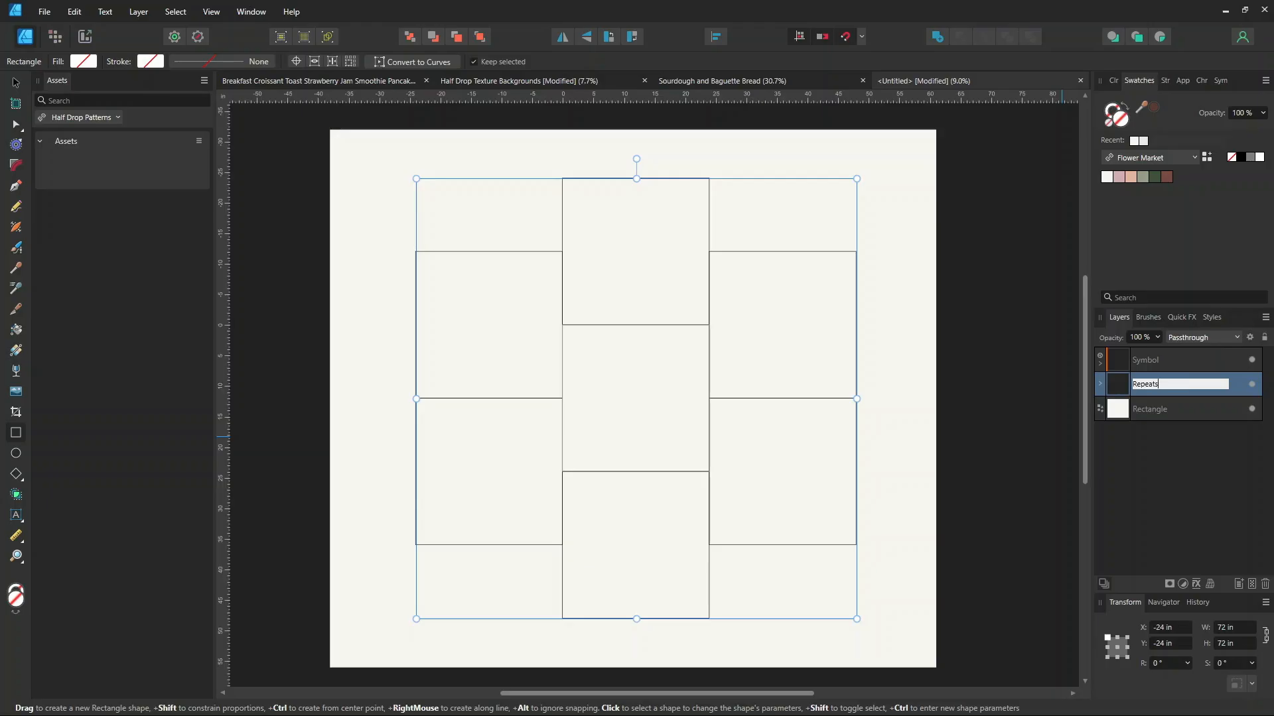
{"action": "key", "text": "Return"}
{"action": "left_click", "coordinate": [1147, 359]}
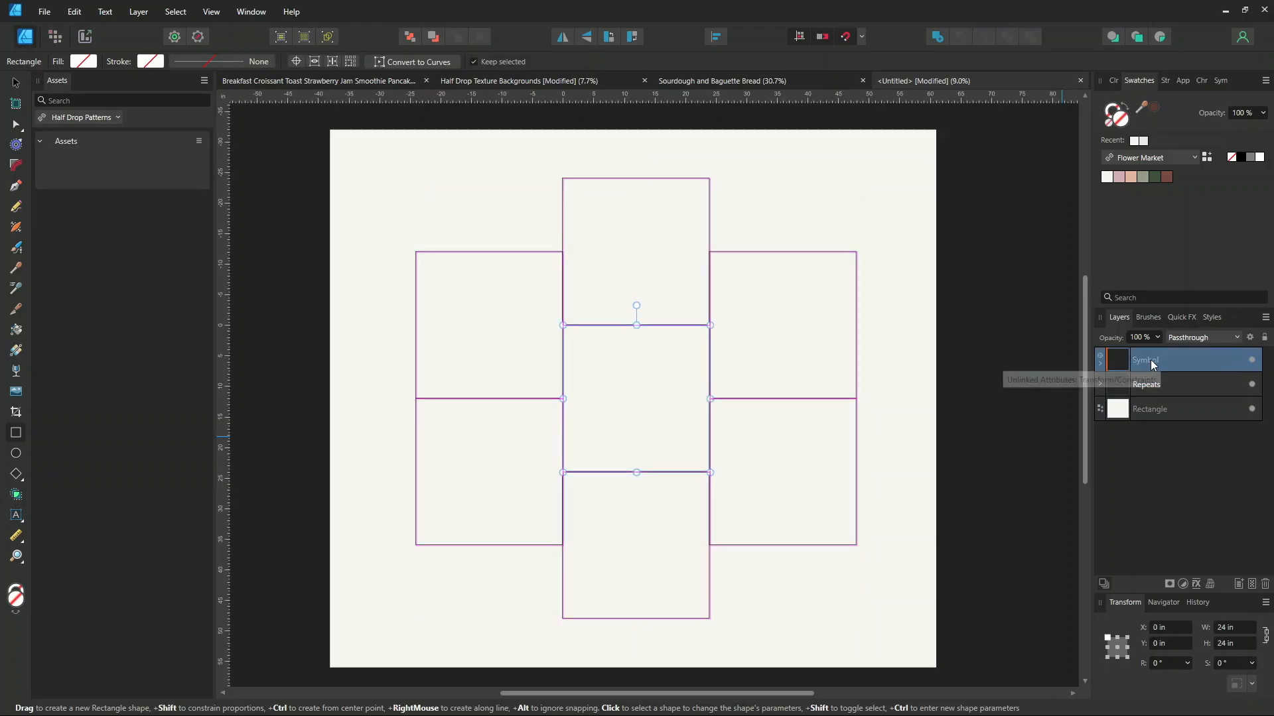
{"action": "double_click", "coordinate": [1152, 359]}
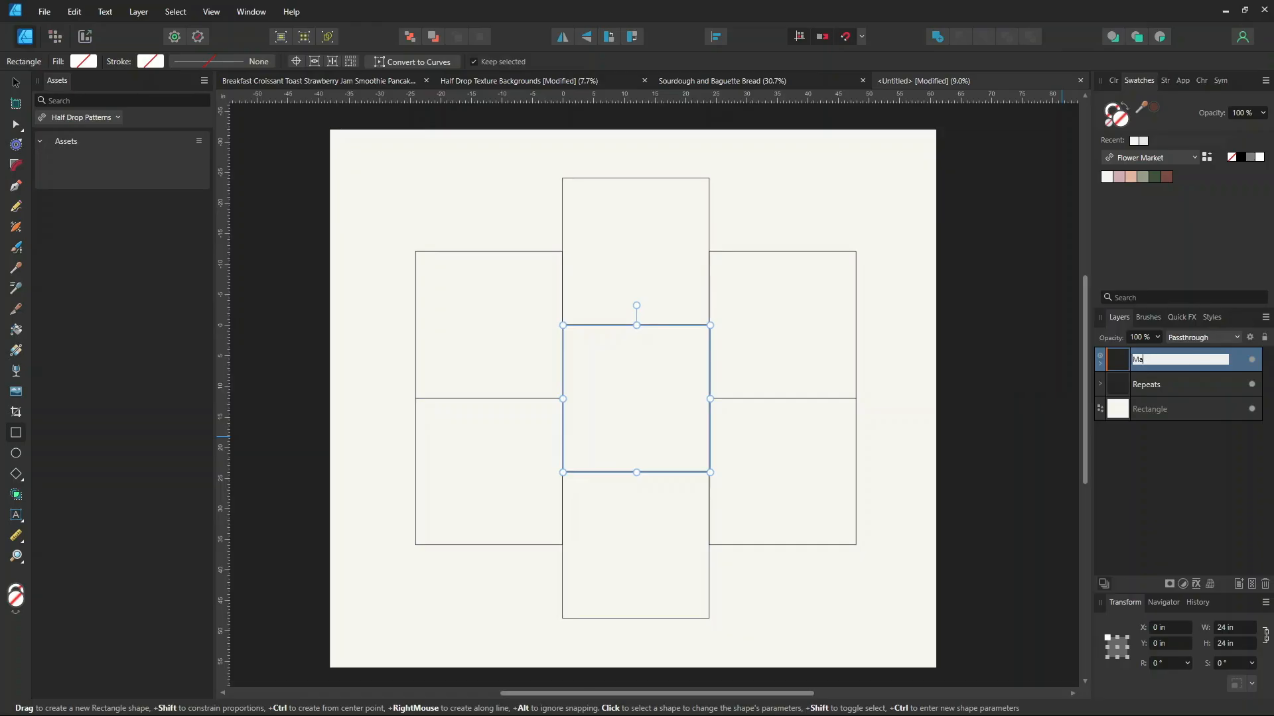
{"action": "type", "text": "Pattern"}
{"action": "key", "text": "Return"}
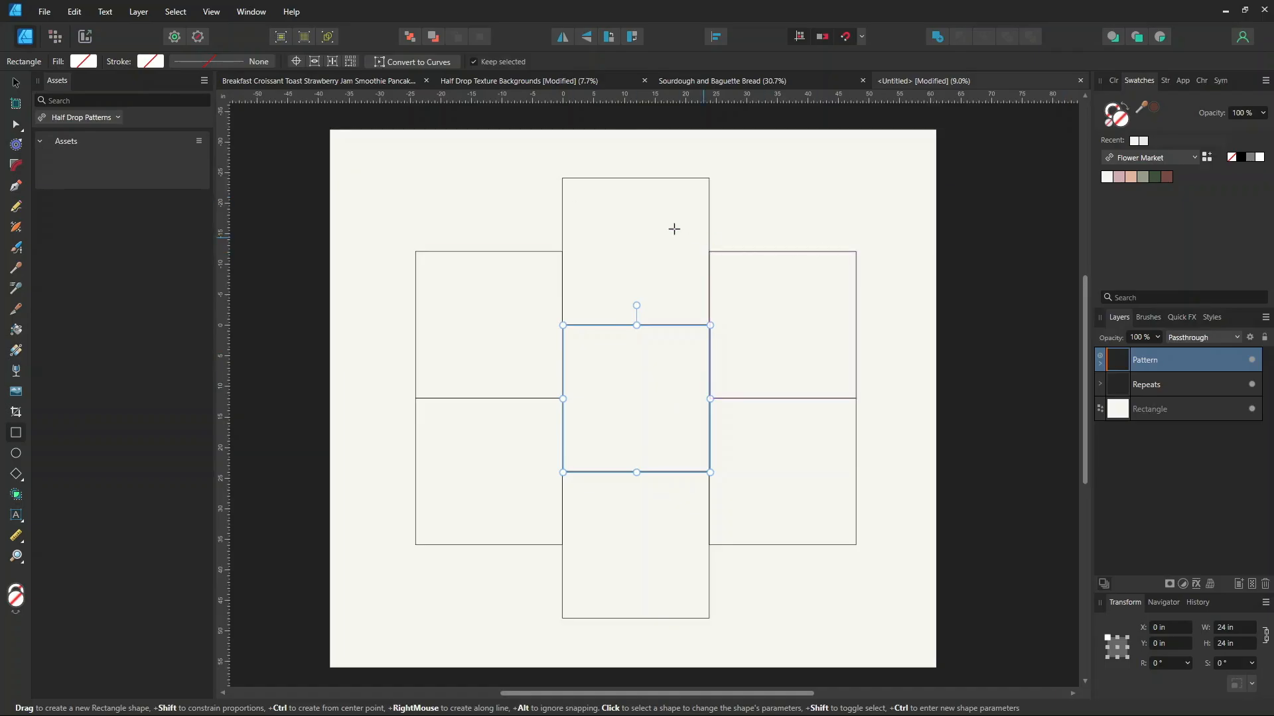
{"action": "left_click", "coordinate": [1162, 385]}
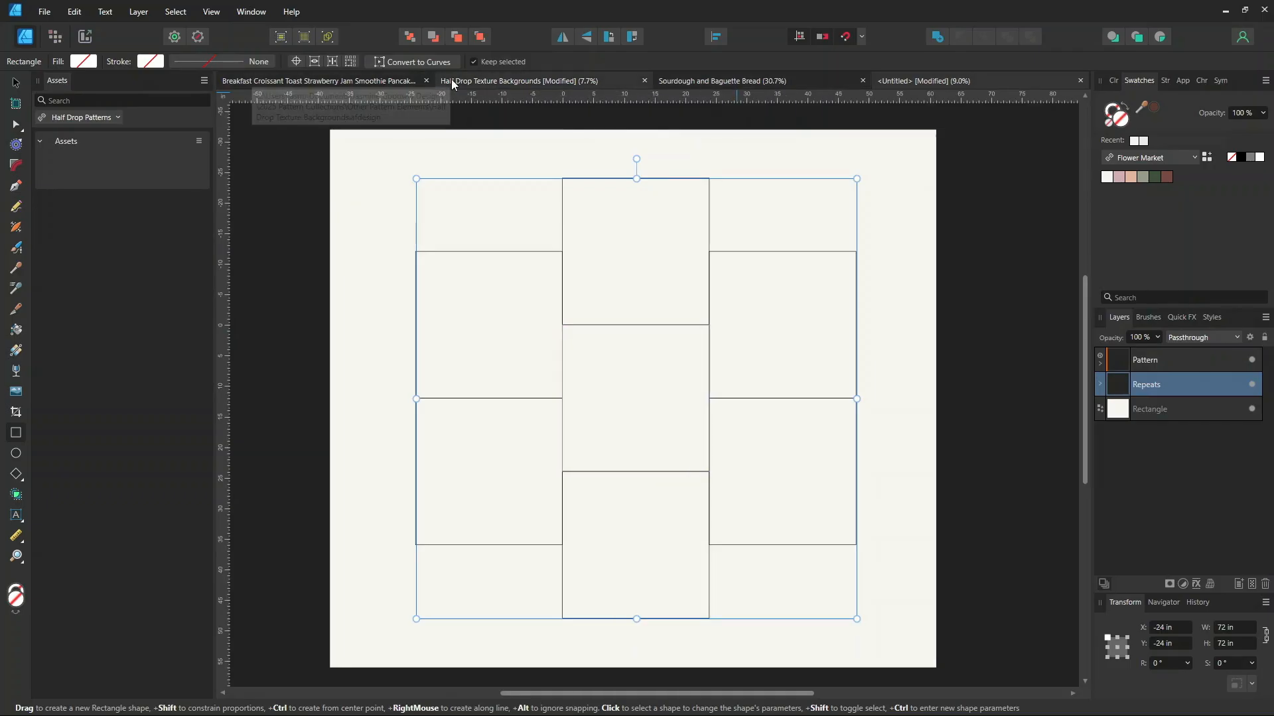
In the Breakfast Croissant document, select and copy all motifs and frame curves inside the Draw Here symbol, excluding the Guide layer
{"action": "left_click", "coordinate": [368, 83]}
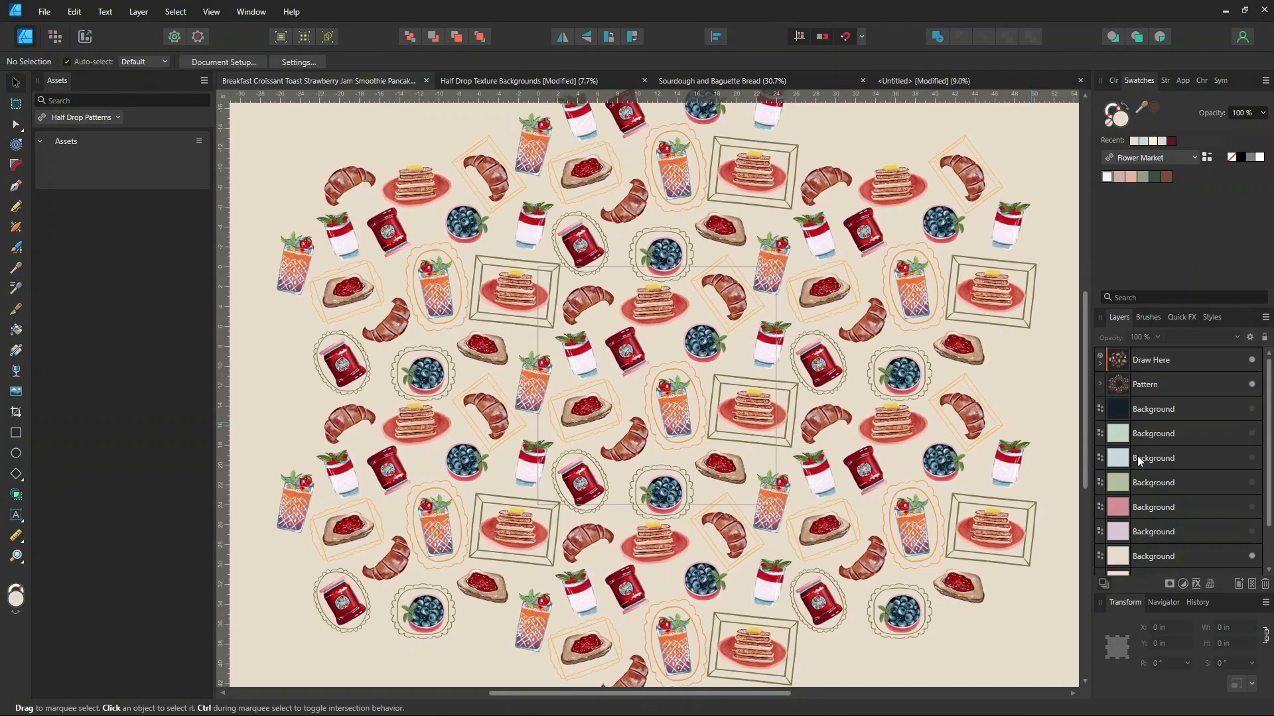
{"action": "left_click", "coordinate": [1098, 366]}
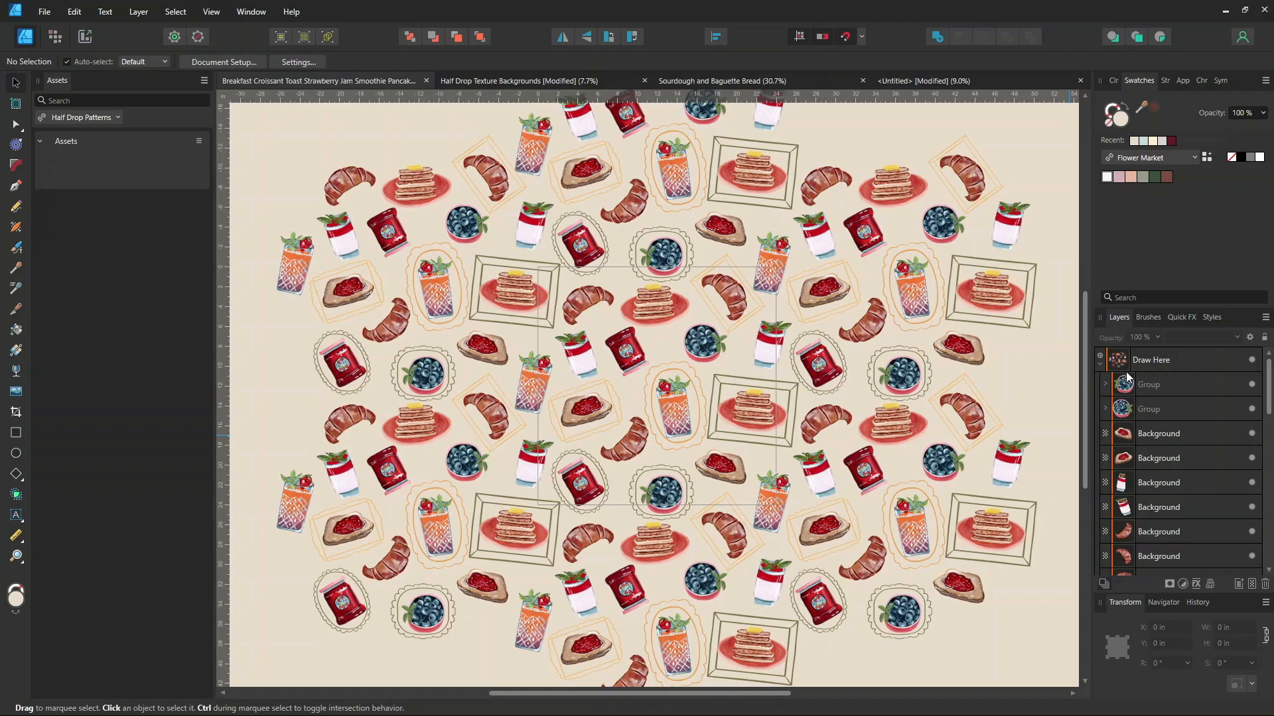
{"action": "left_click", "coordinate": [1180, 384]}
{"action": "left_click_drag", "start_coordinate": [1269, 411], "coordinate": [1269, 481]}
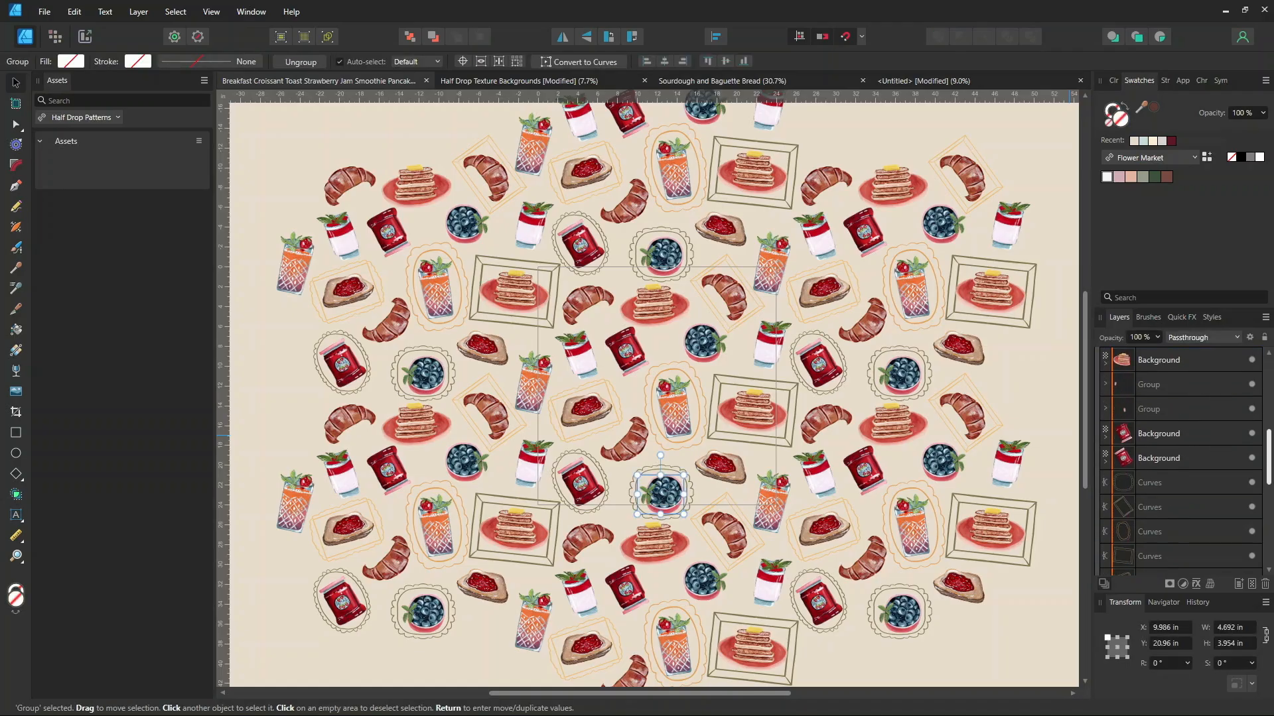
{"action": "left_click", "coordinate": [1160, 455], "text": "shift"}
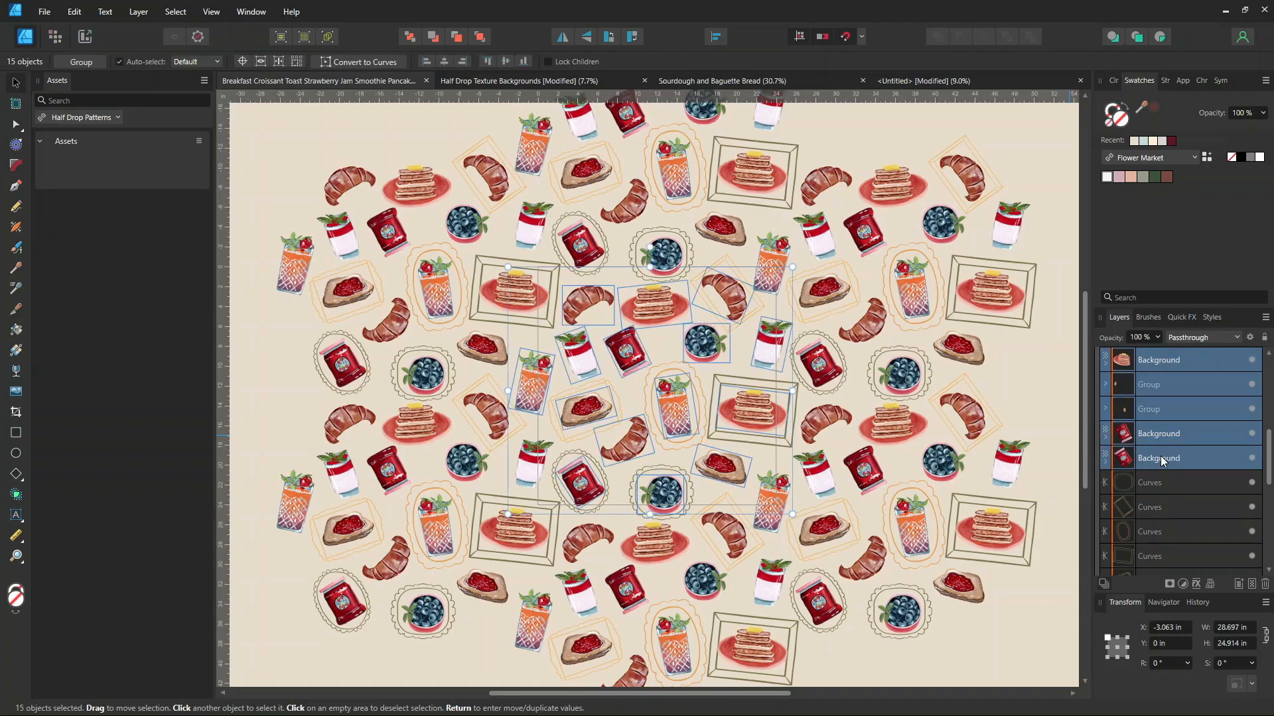
{"action": "left_click_drag", "start_coordinate": [1270, 478], "coordinate": [1272, 499]}
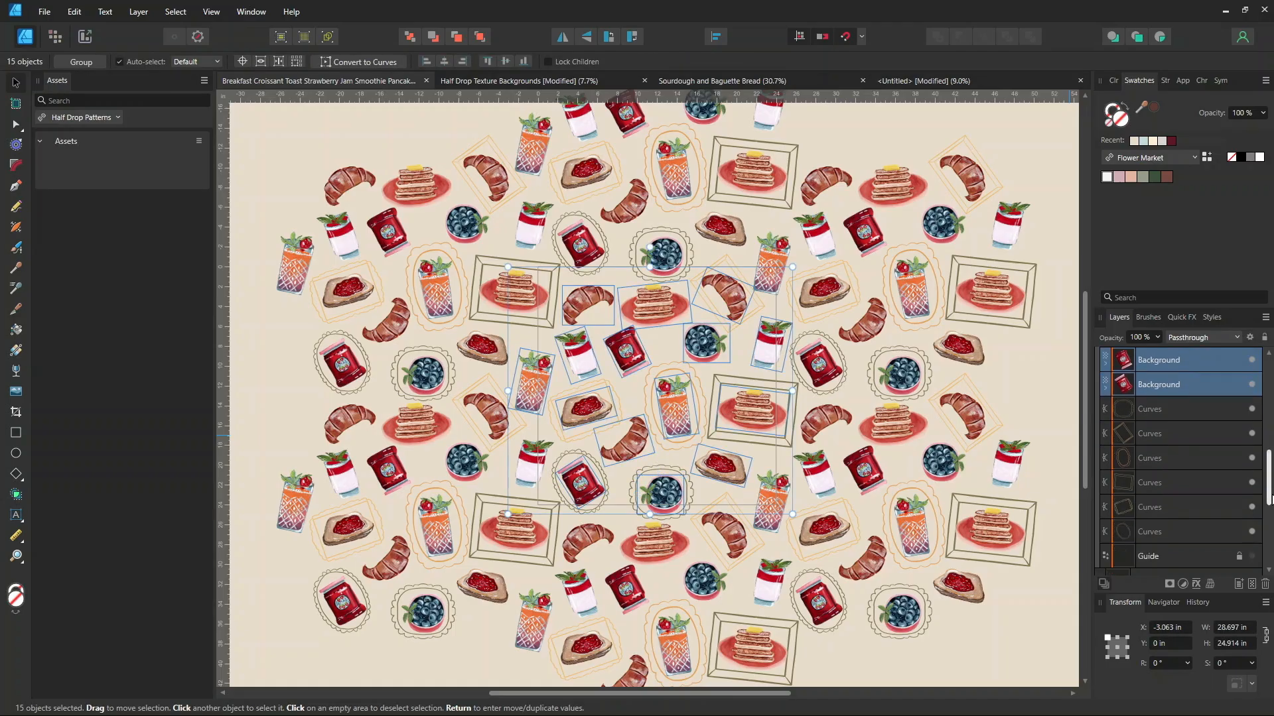
{"action": "left_click", "coordinate": [1161, 533], "text": "shift"}
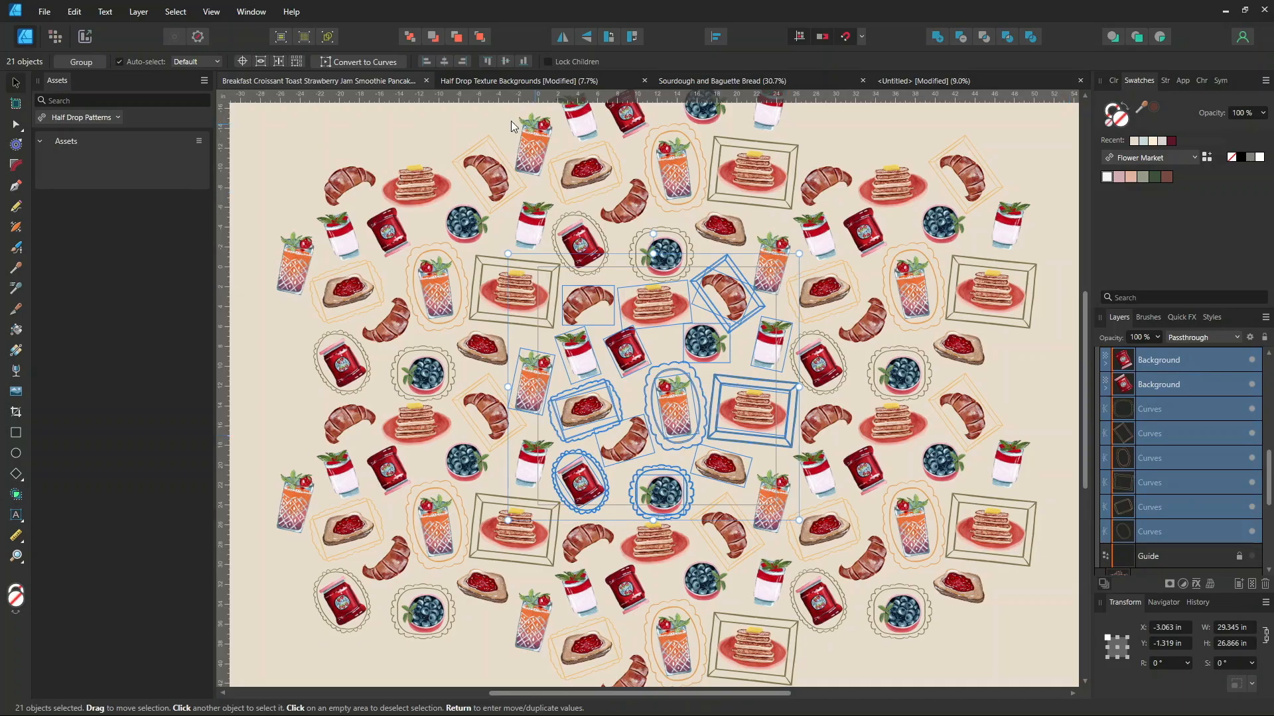
Return to the untitled template document and paste the copied breakfast motifs and frames onto the page
{"action": "left_click", "coordinate": [906, 80]}
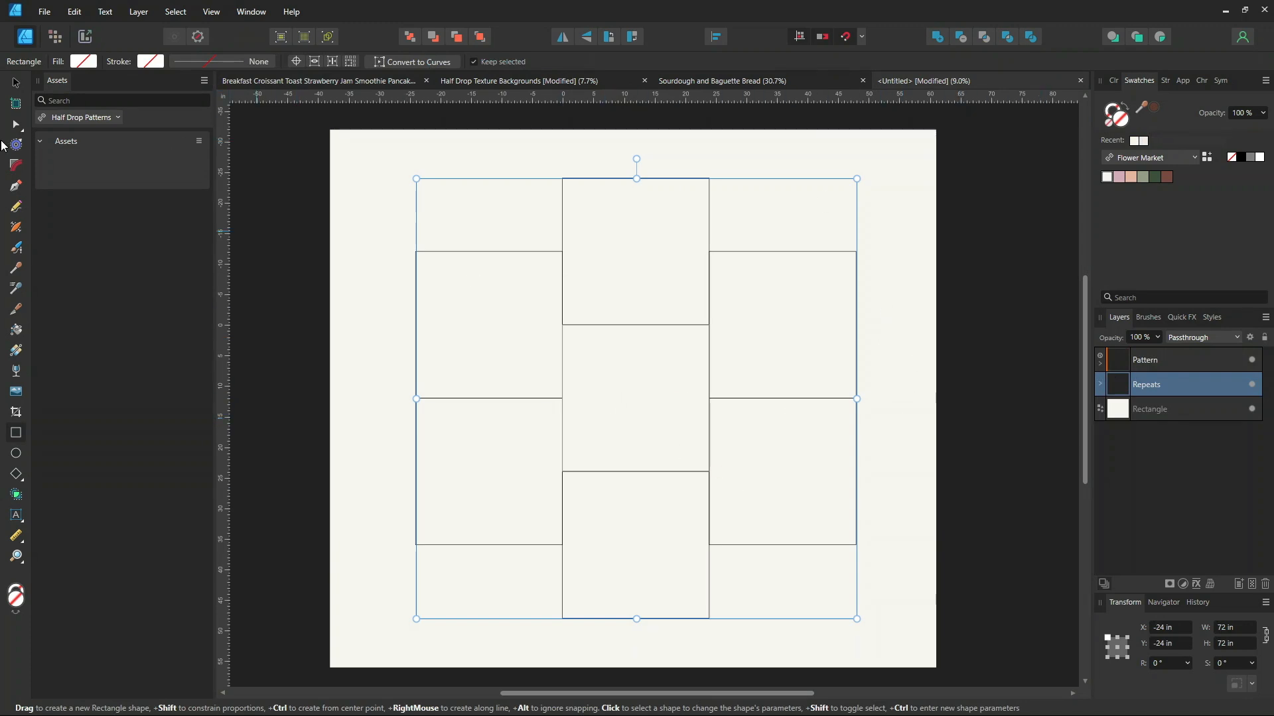
{"action": "left_click", "coordinate": [16, 82]}
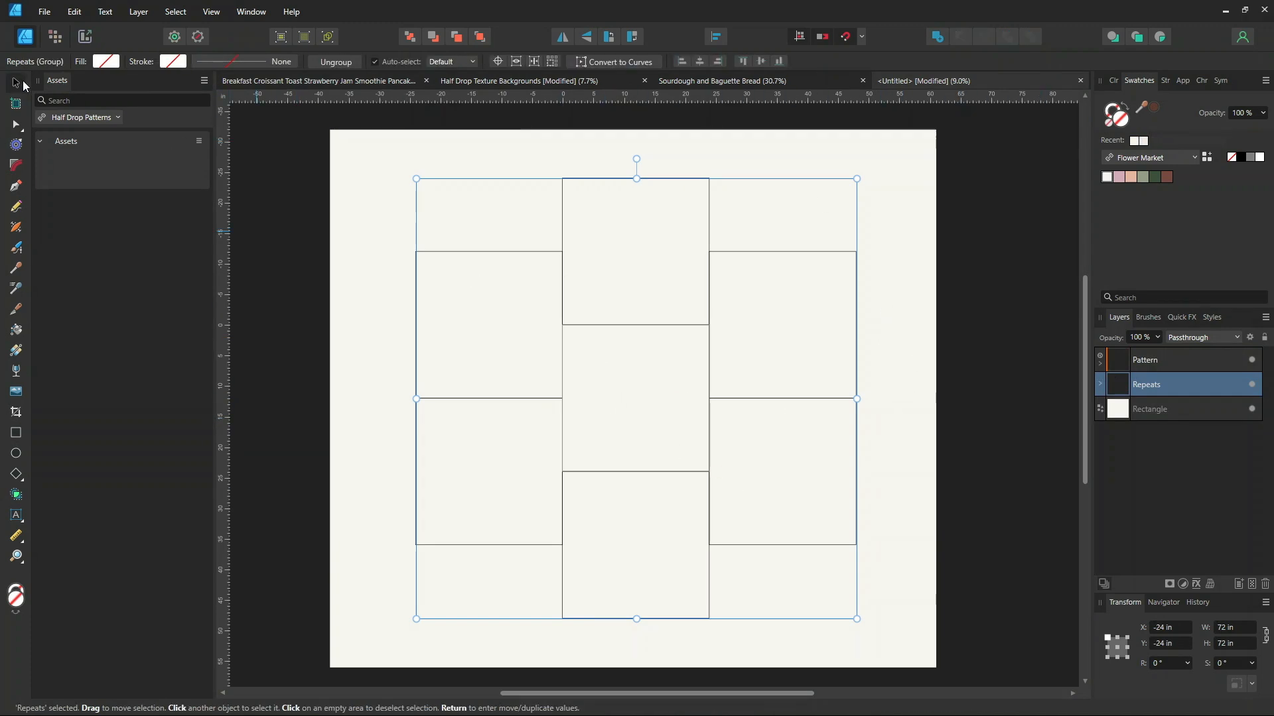
{"action": "left_click", "coordinate": [998, 332]}
{"action": "right_click", "coordinate": [643, 381]}
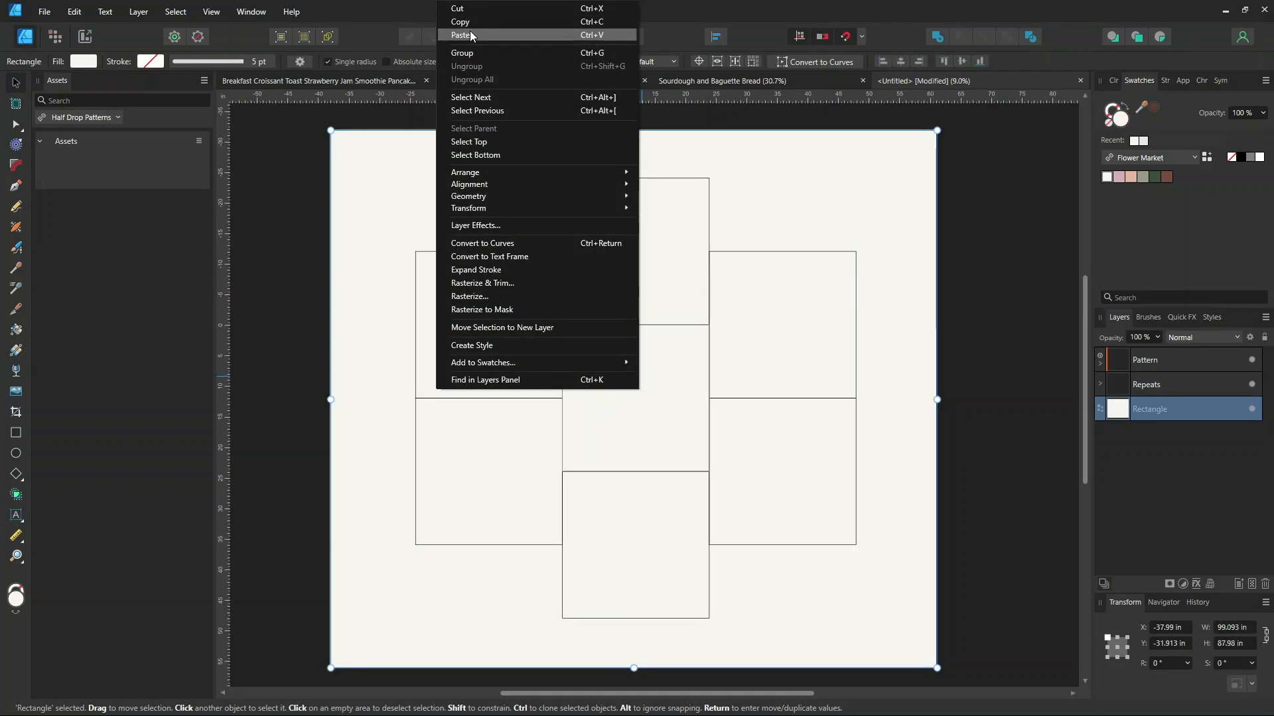
{"action": "key", "text": "ctrl+v"}
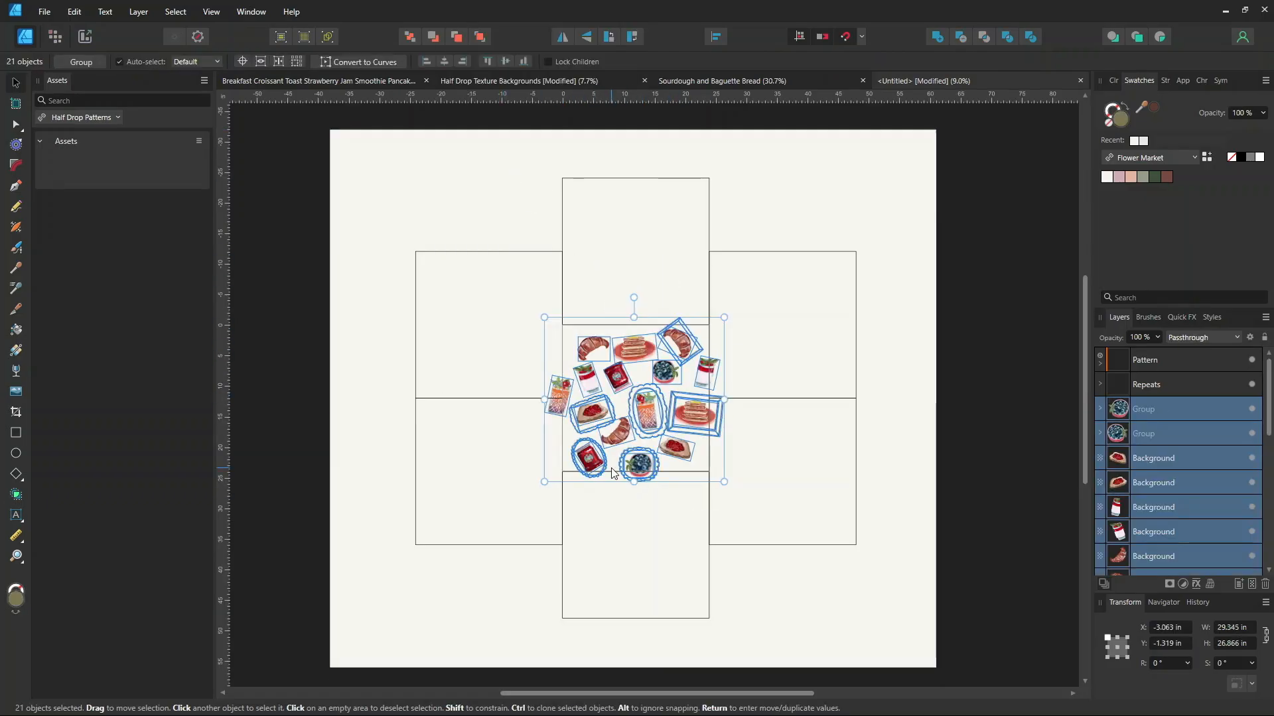
Expand the Pattern symbol and move all pasted artwork layers inside it, above its outline curve
{"action": "scroll", "coordinate": [605, 457], "scroll_direction": "up", "scroll_amount": 1}
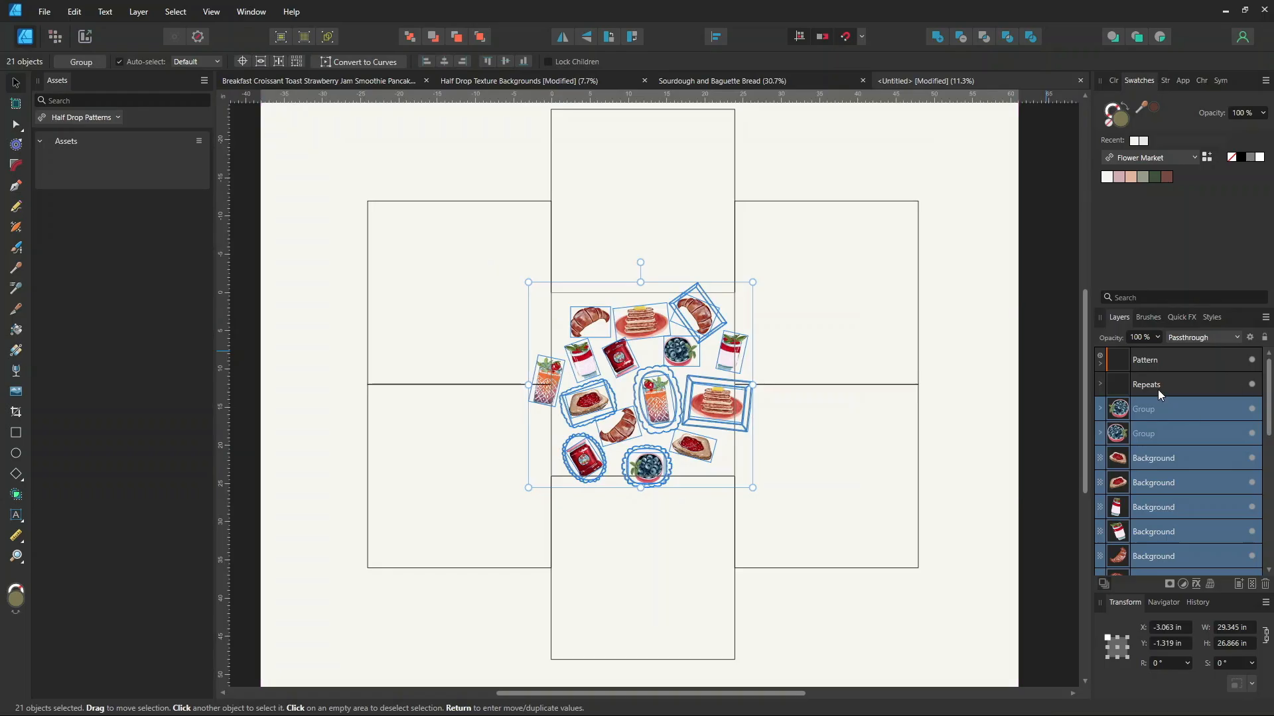
{"action": "left_click", "coordinate": [1101, 364]}
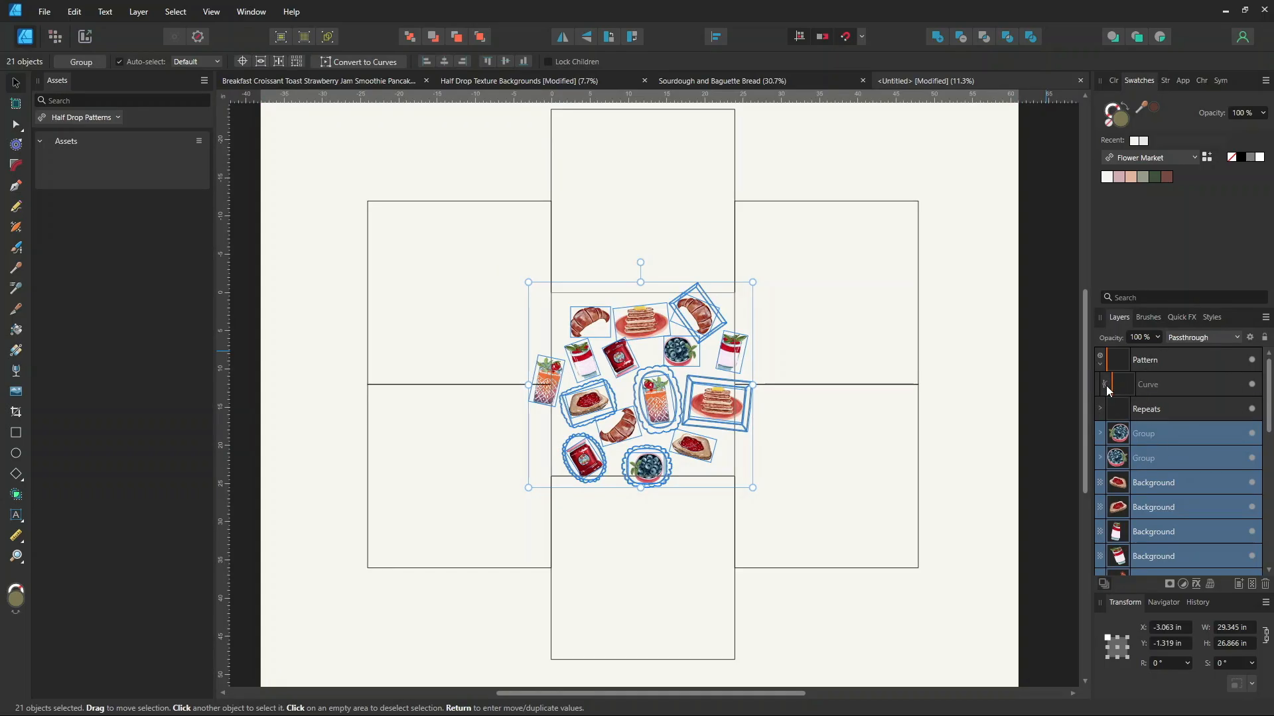
{"action": "left_click_drag", "start_coordinate": [1156, 436], "coordinate": [1173, 373]}
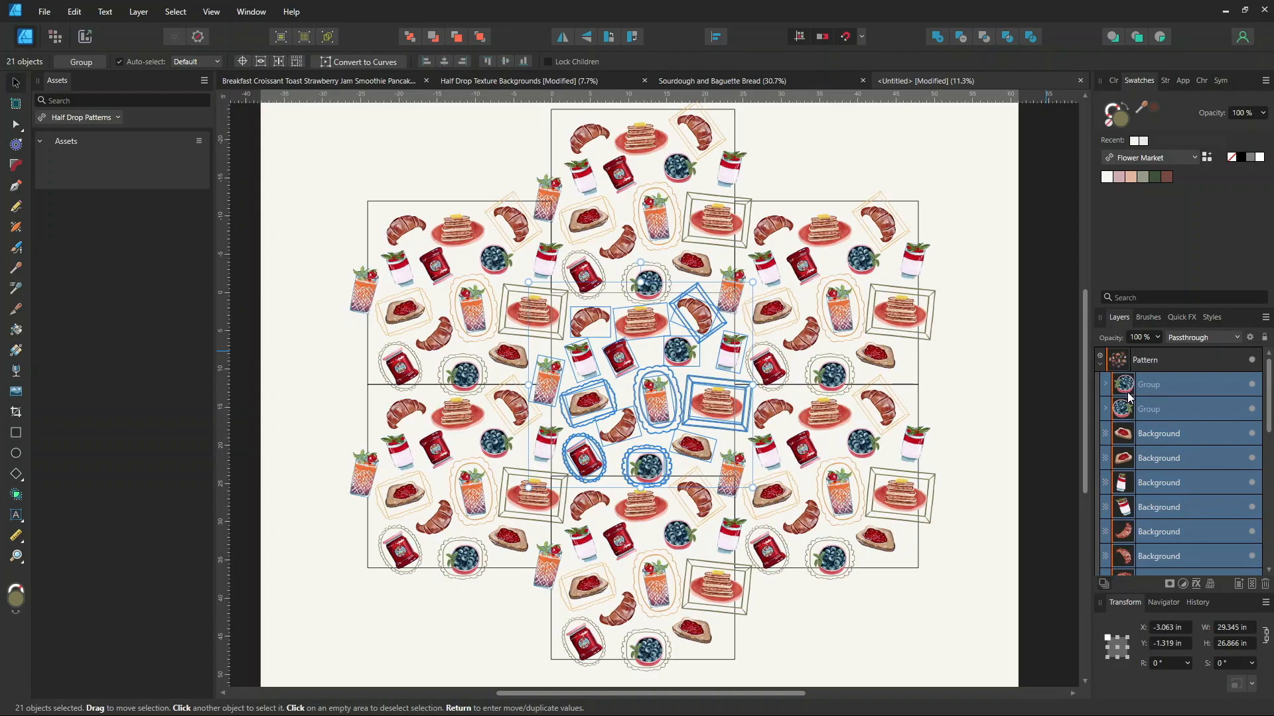
Examine the artwork layers and outline curve inside the Pattern symbol, inspect the half-drop repeat on the canvas, and collapse the symbol
{"action": "scroll", "coordinate": [1128, 392], "scroll_direction": "down", "scroll_amount": 3}
{"action": "scroll", "coordinate": [1142, 380], "scroll_direction": "up", "scroll_amount": 3}
{"action": "left_click_drag", "start_coordinate": [1270, 416], "coordinate": [1271, 475]}
{"action": "scroll", "coordinate": [1123, 512], "scroll_direction": "down", "scroll_amount": 5}
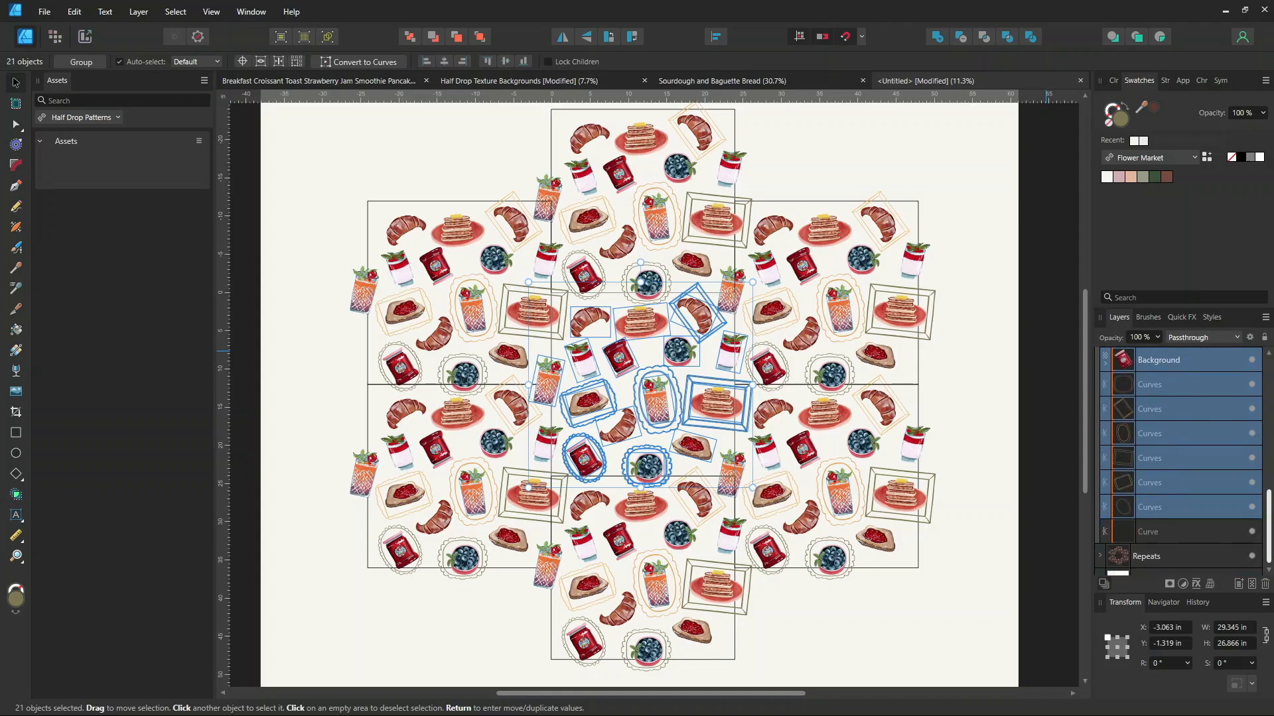
{"action": "left_click", "coordinate": [1167, 509]}
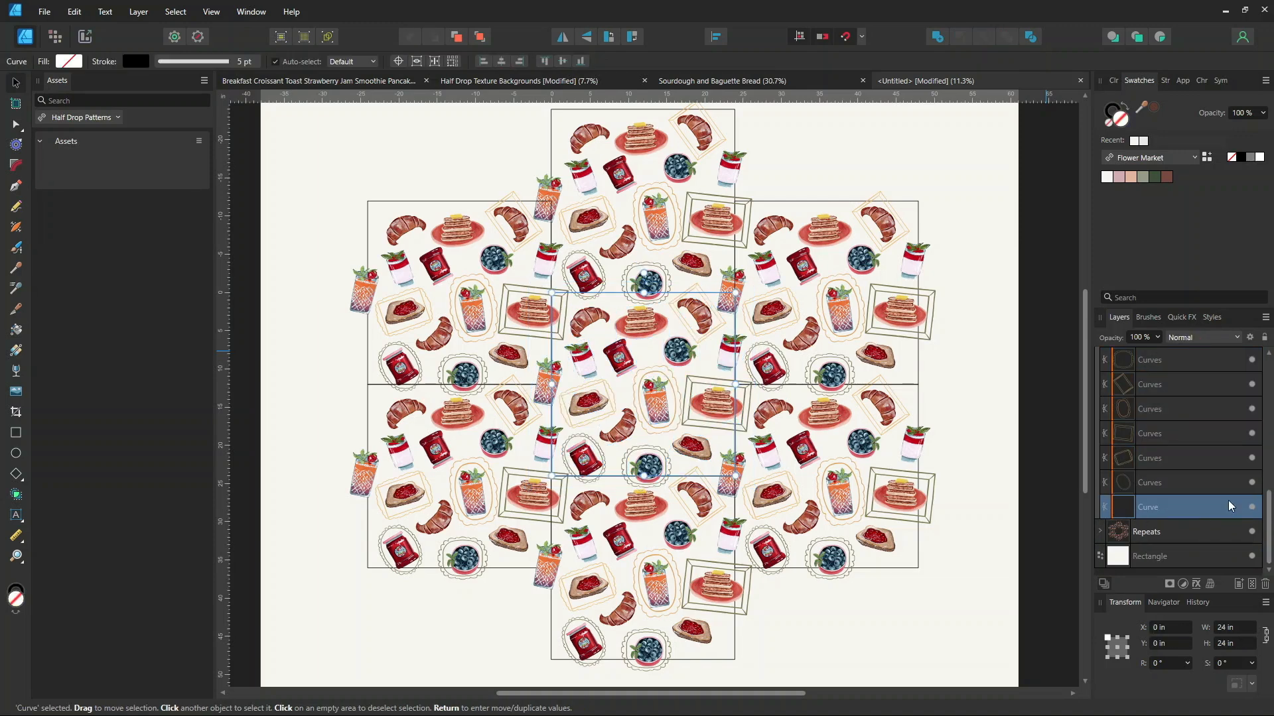
{"action": "scroll", "coordinate": [711, 396], "scroll_direction": "up", "scroll_amount": 3}
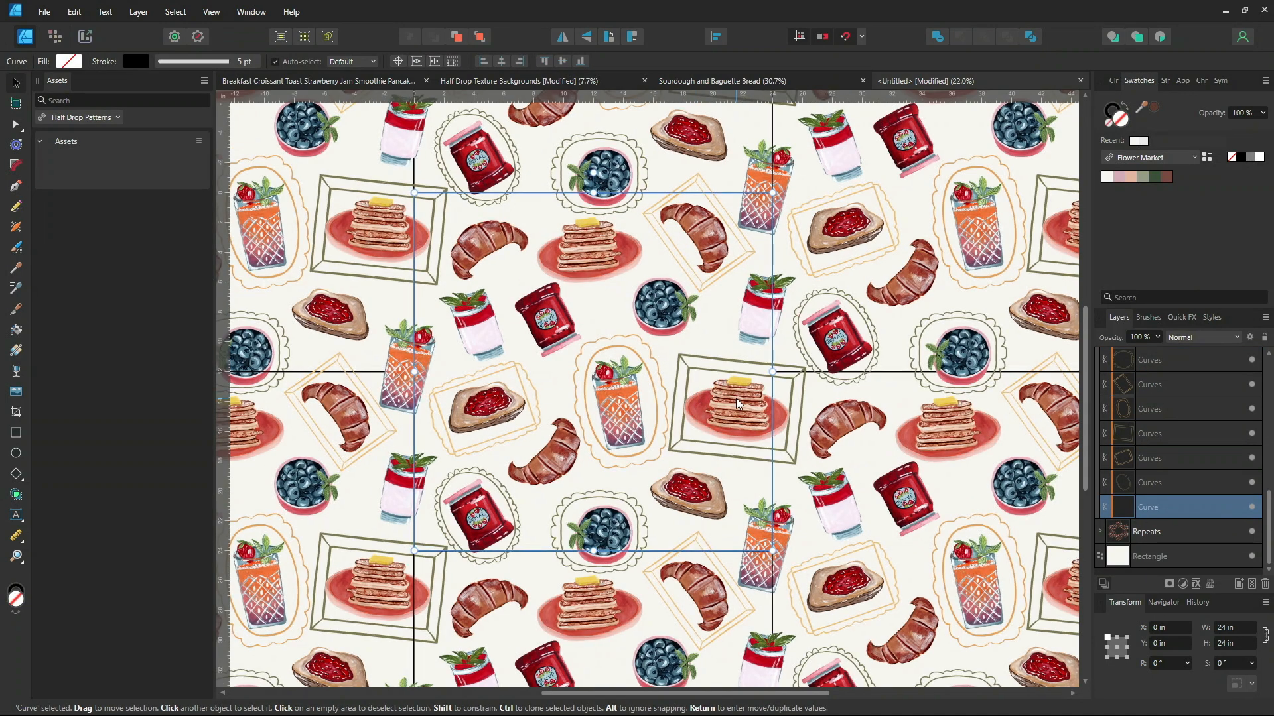
{"action": "scroll", "coordinate": [735, 399], "scroll_direction": "down", "scroll_amount": 2}
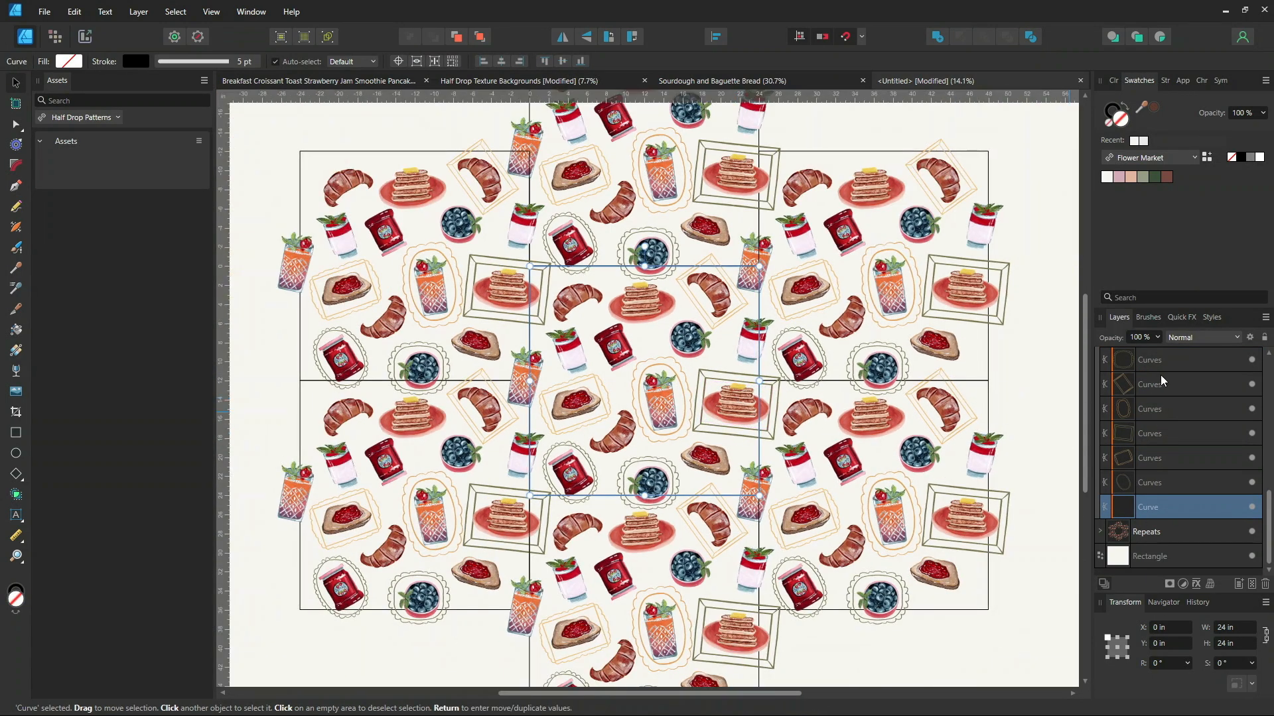
{"action": "scroll", "coordinate": [1174, 465], "scroll_direction": "up", "scroll_amount": 10}
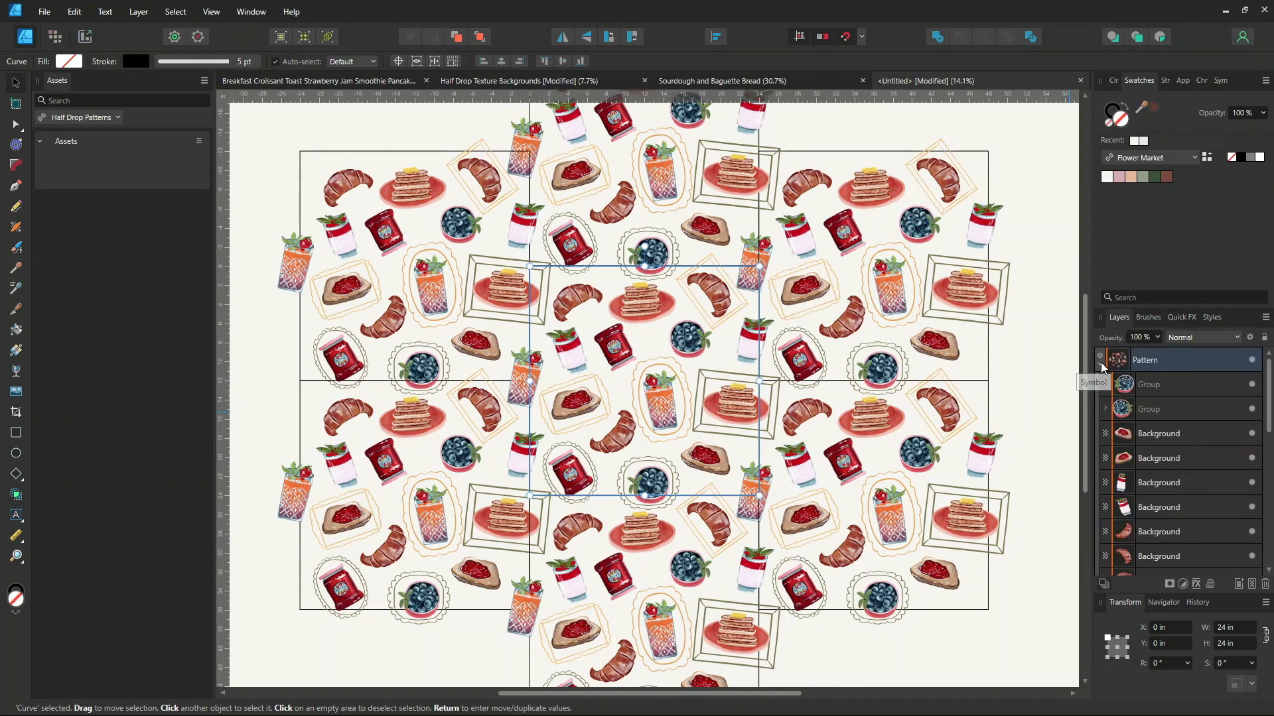
{"action": "left_click", "coordinate": [1100, 363]}
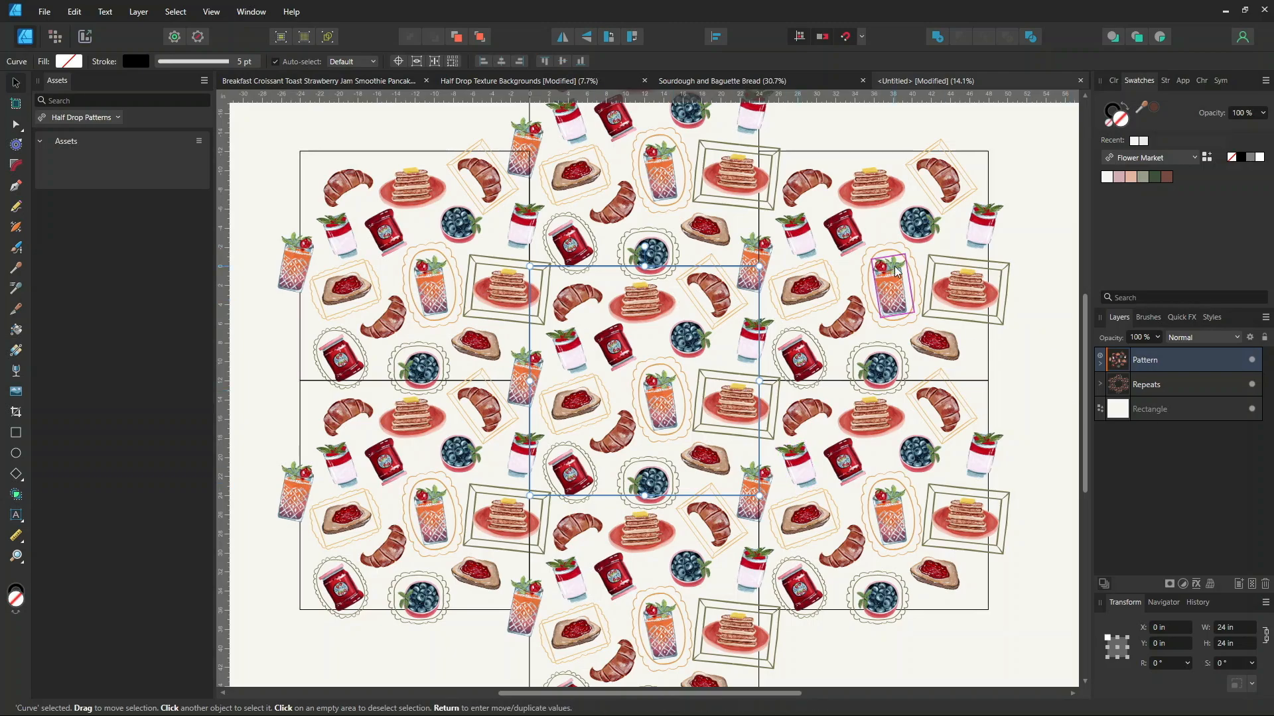
Load the AP Texture Patterns asset category and place a navy woven texture onto the page's breakfast artwork
{"action": "left_click", "coordinate": [96, 120]}
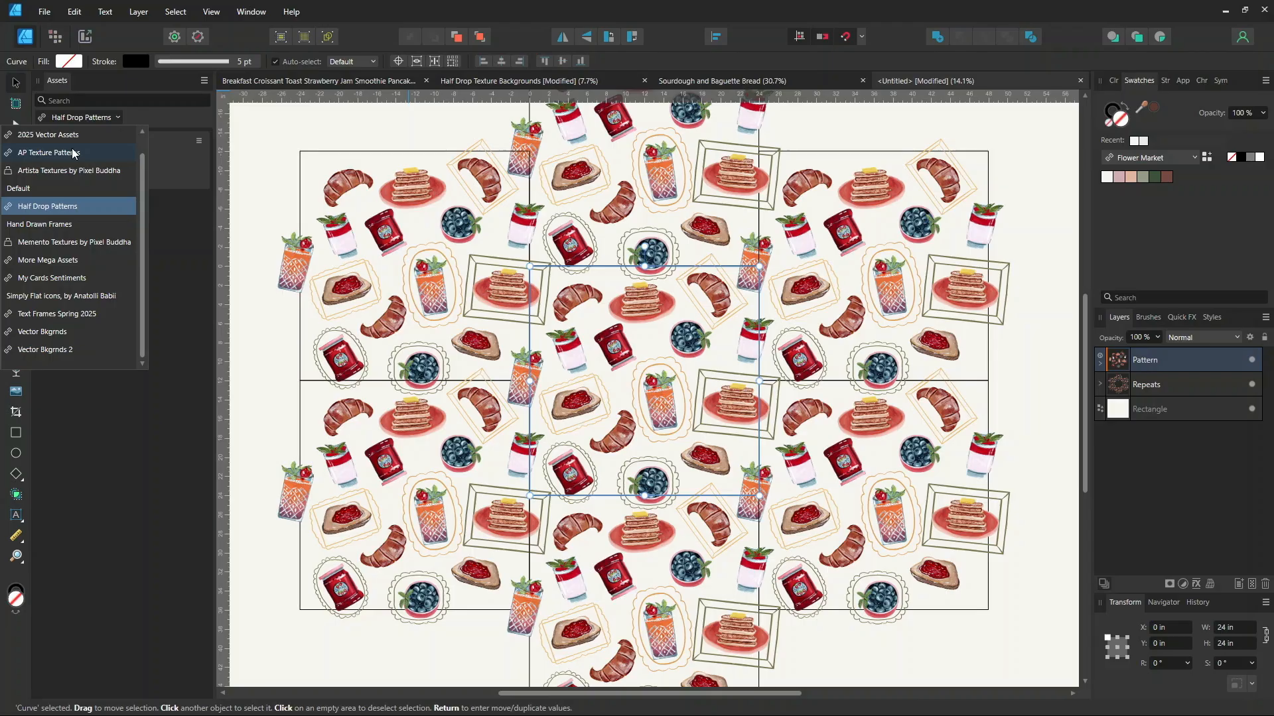
{"action": "left_click", "coordinate": [73, 153]}
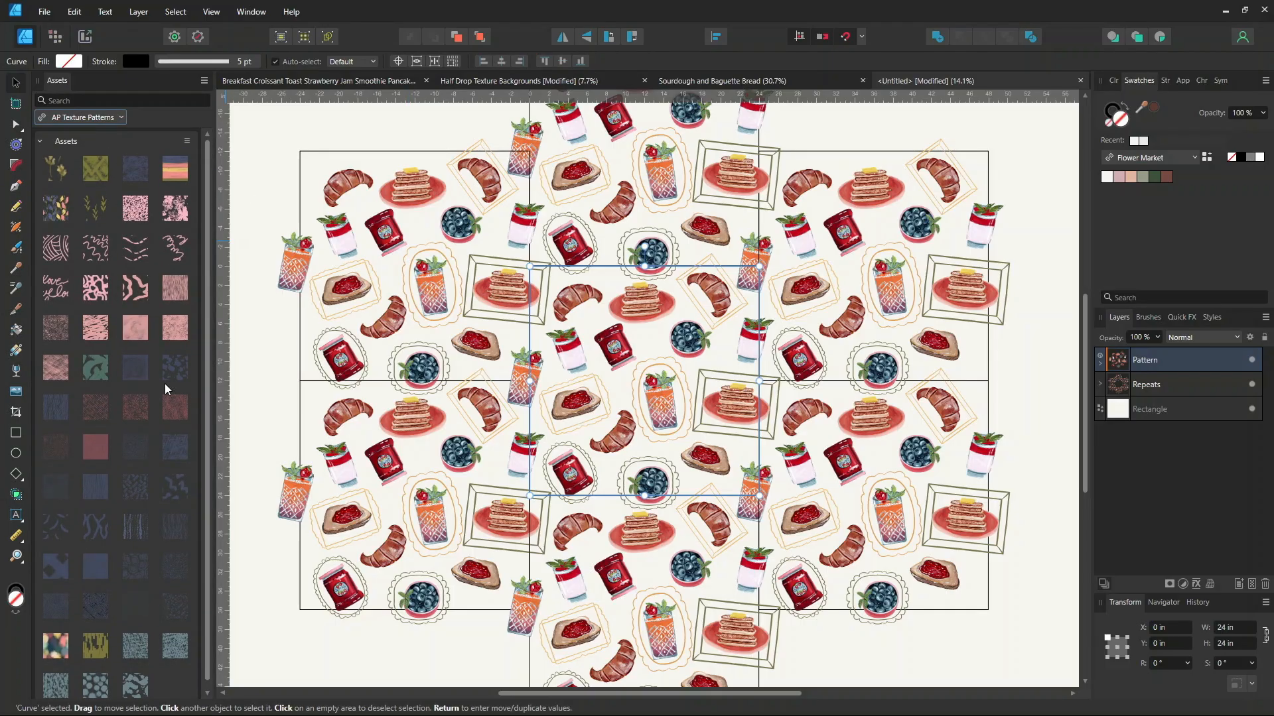
{"action": "left_click_drag", "start_coordinate": [95, 606], "coordinate": [553, 383]}
{"action": "scroll", "coordinate": [583, 356], "scroll_direction": "up", "scroll_amount": 5}
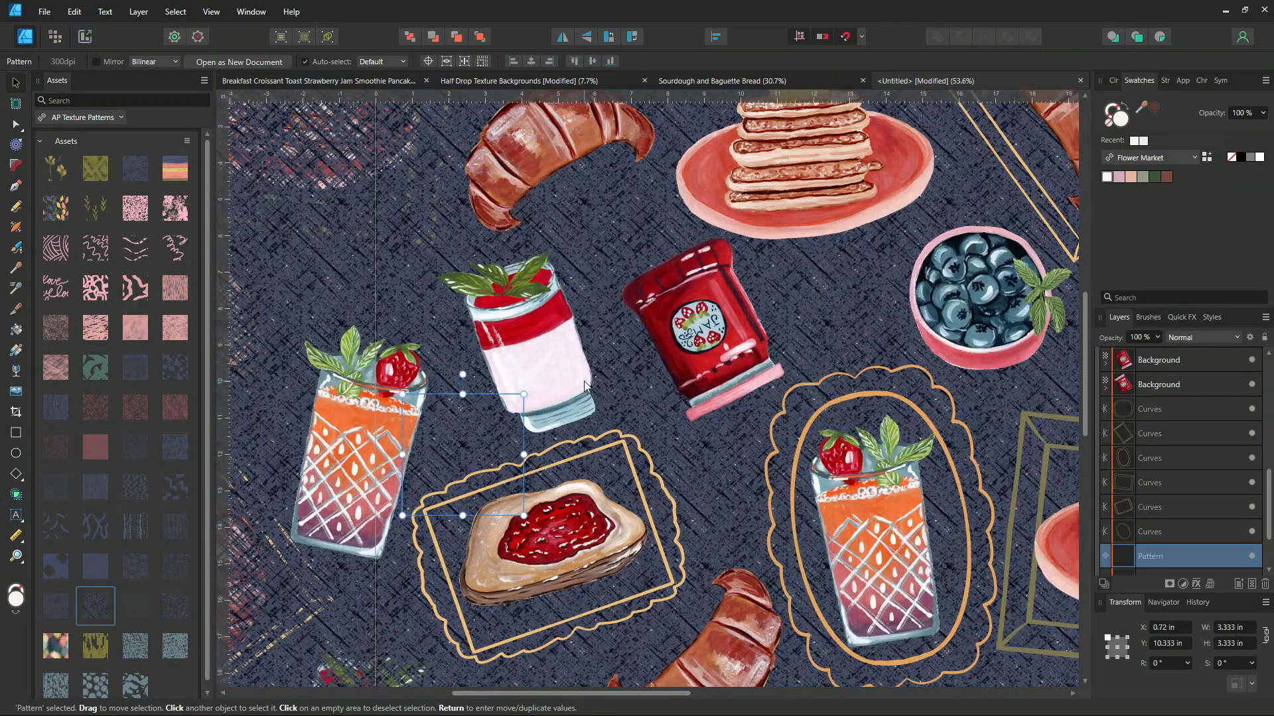
Move the texture layer out of the Pattern symbol to sit between Repeats and the background rectangle
{"action": "scroll", "coordinate": [570, 358], "scroll_direction": "down", "scroll_amount": 5}
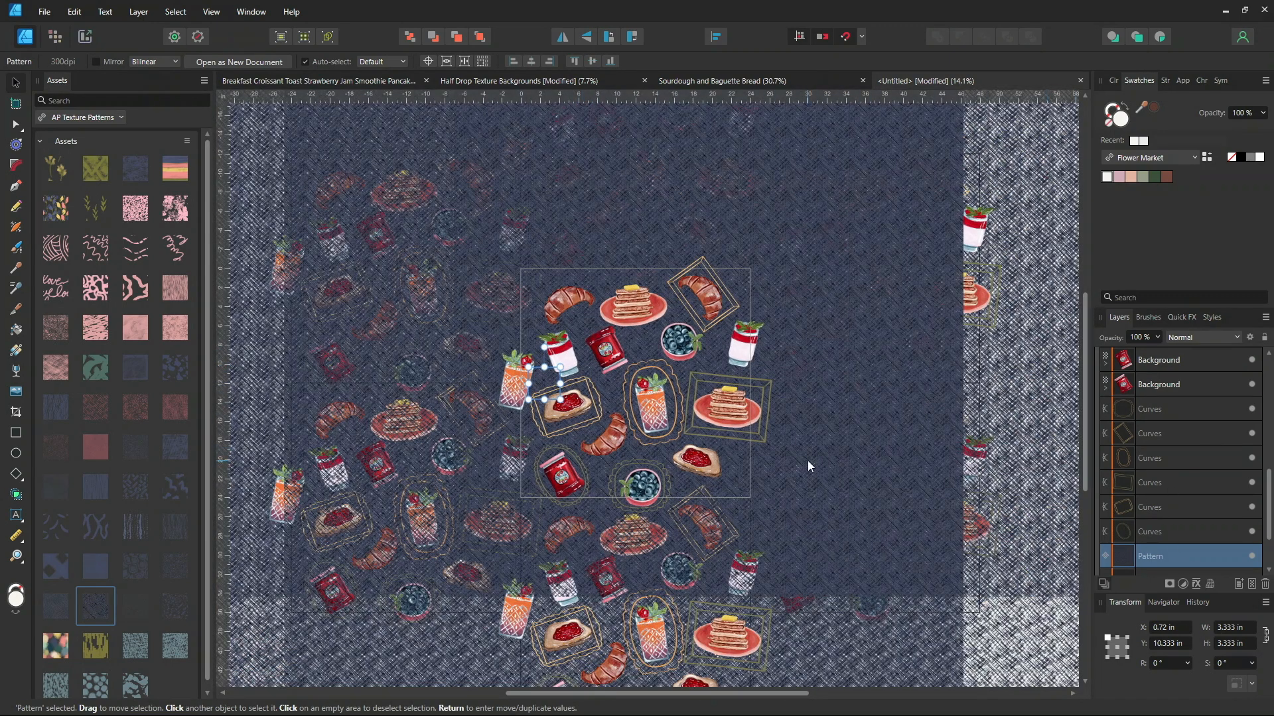
{"action": "scroll", "coordinate": [807, 461], "scroll_direction": "down", "scroll_amount": 3}
{"action": "scroll", "coordinate": [1146, 554], "scroll_direction": "down", "scroll_amount": 3}
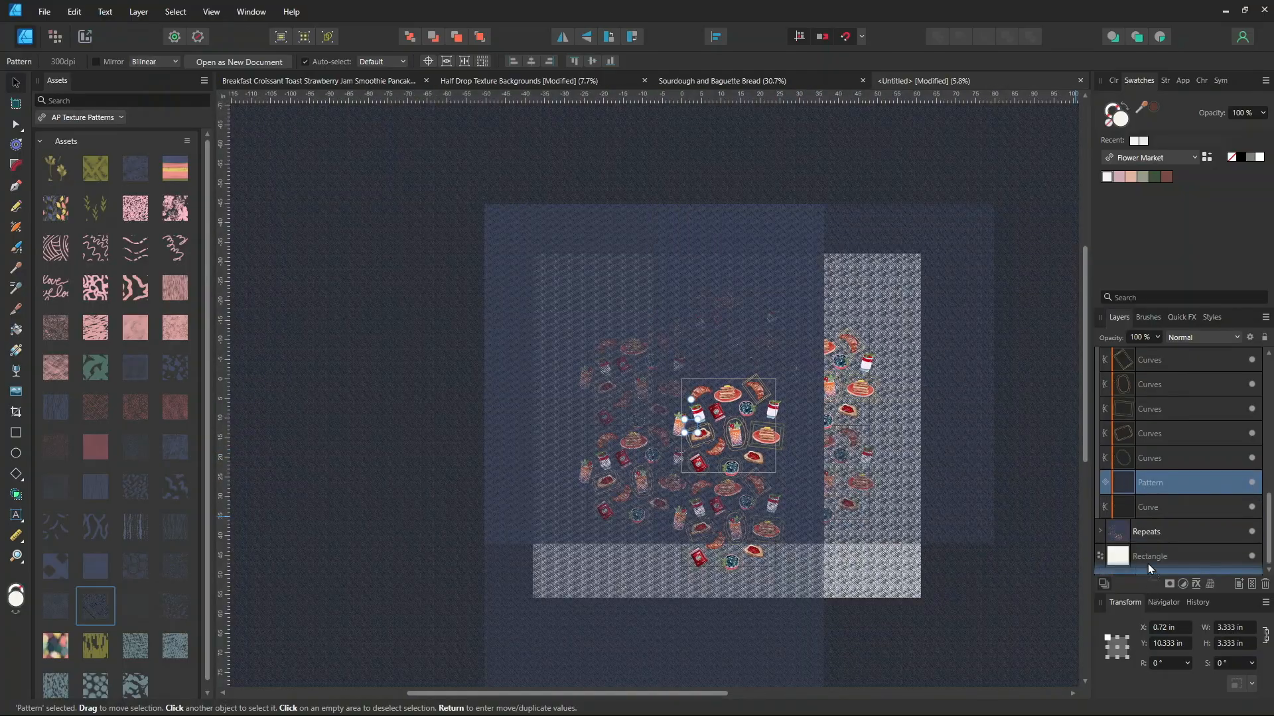
{"action": "left_click_drag", "start_coordinate": [1097, 527], "coordinate": [1098, 539]}
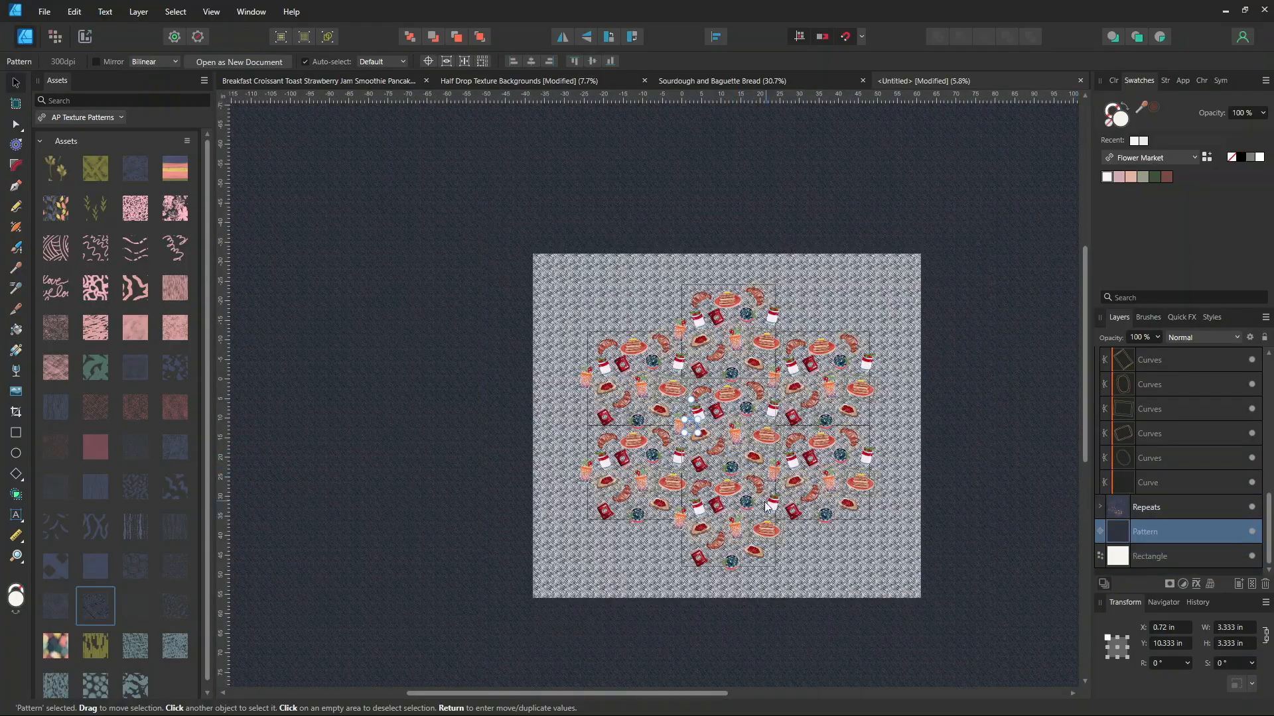
Inspect the texture behind the motifs, delete its layer, and switch the assets back to the Half Drop Patterns category
{"action": "scroll", "coordinate": [806, 508], "scroll_direction": "up", "scroll_amount": 4}
{"action": "scroll", "coordinate": [456, 428], "scroll_direction": "up", "scroll_amount": 4}
{"action": "scroll", "coordinate": [527, 407], "scroll_direction": "down", "scroll_amount": 5}
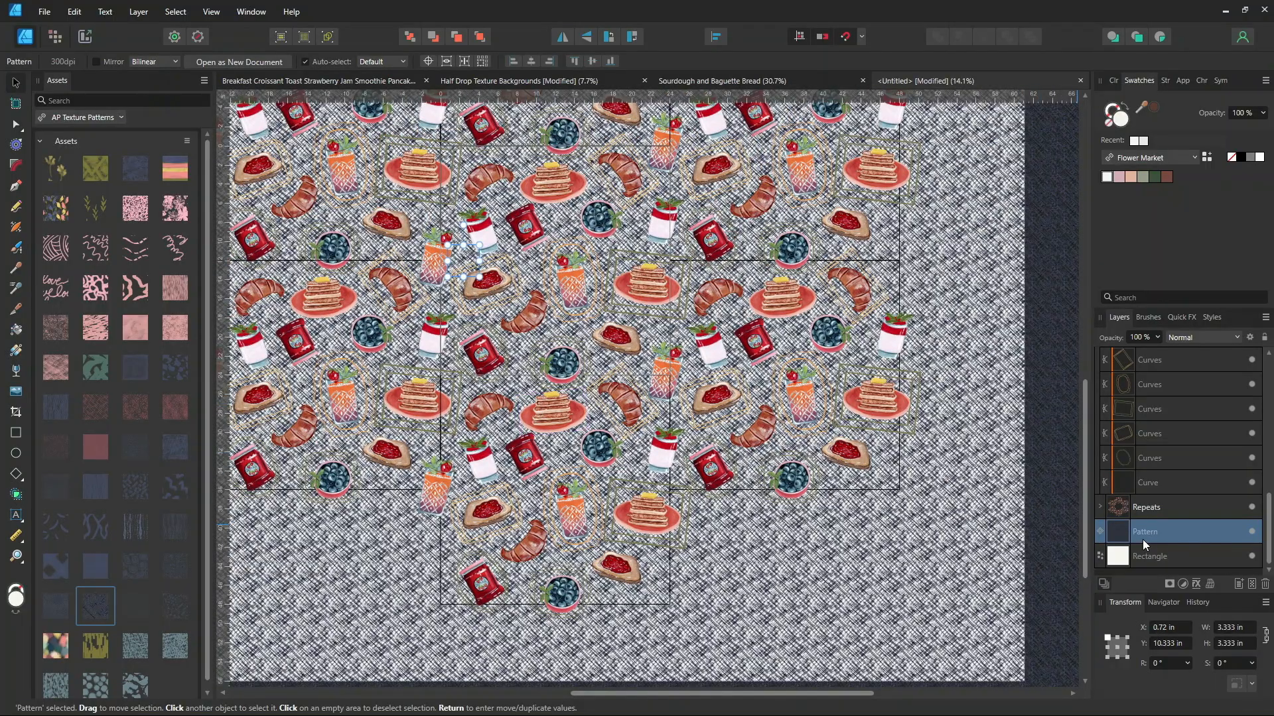
{"action": "scroll", "coordinate": [650, 213], "scroll_direction": "up", "scroll_amount": 3}
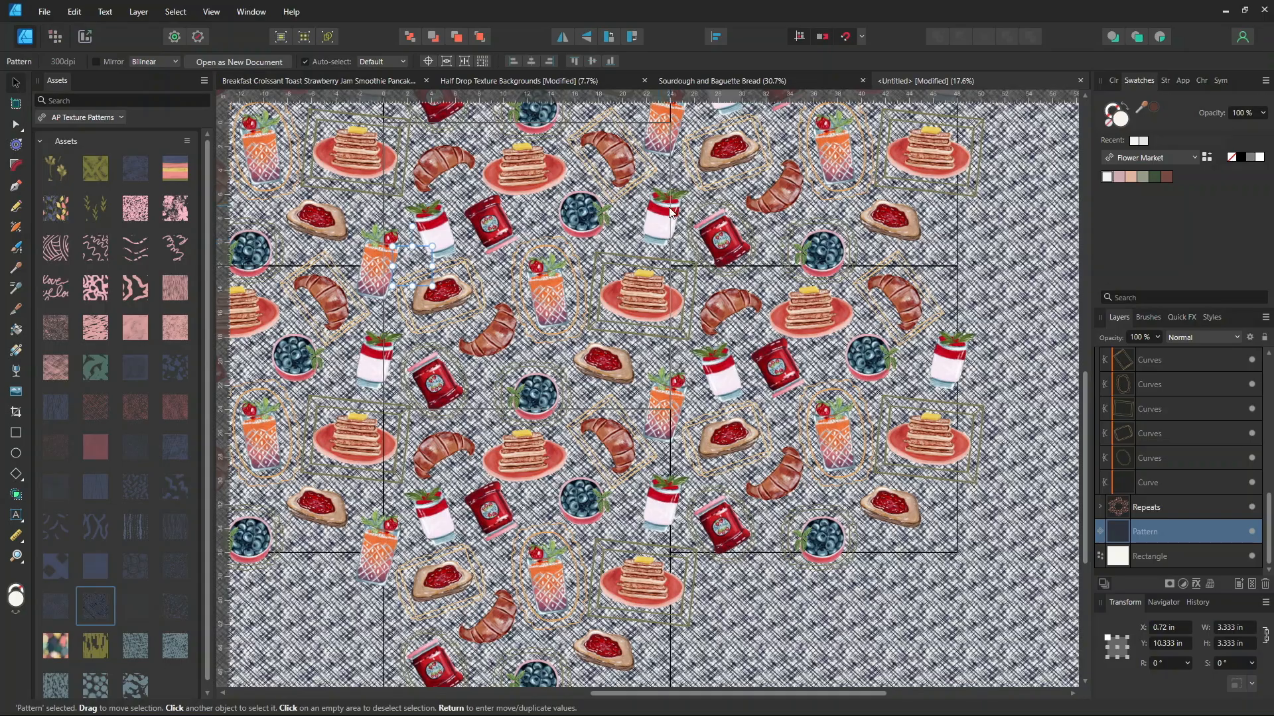
{"action": "scroll", "coordinate": [609, 312], "scroll_direction": "down", "scroll_amount": 3}
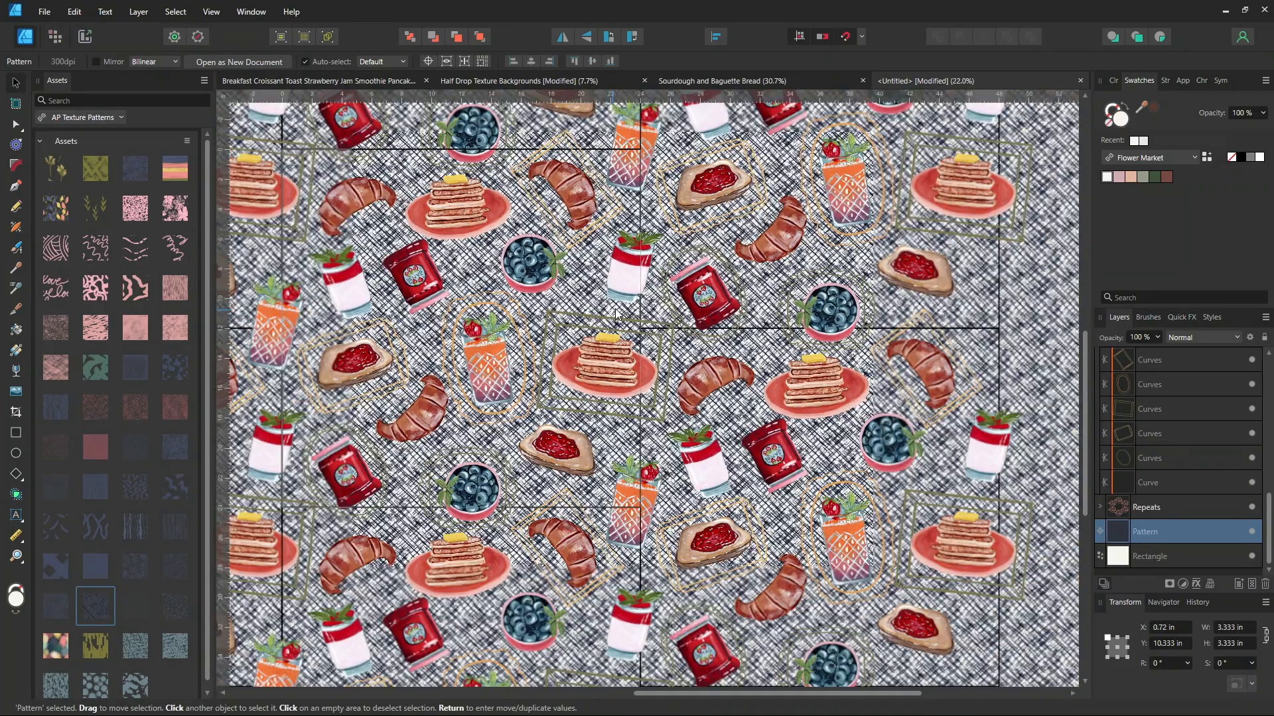
{"action": "scroll", "coordinate": [413, 274], "scroll_direction": "down", "scroll_amount": 3}
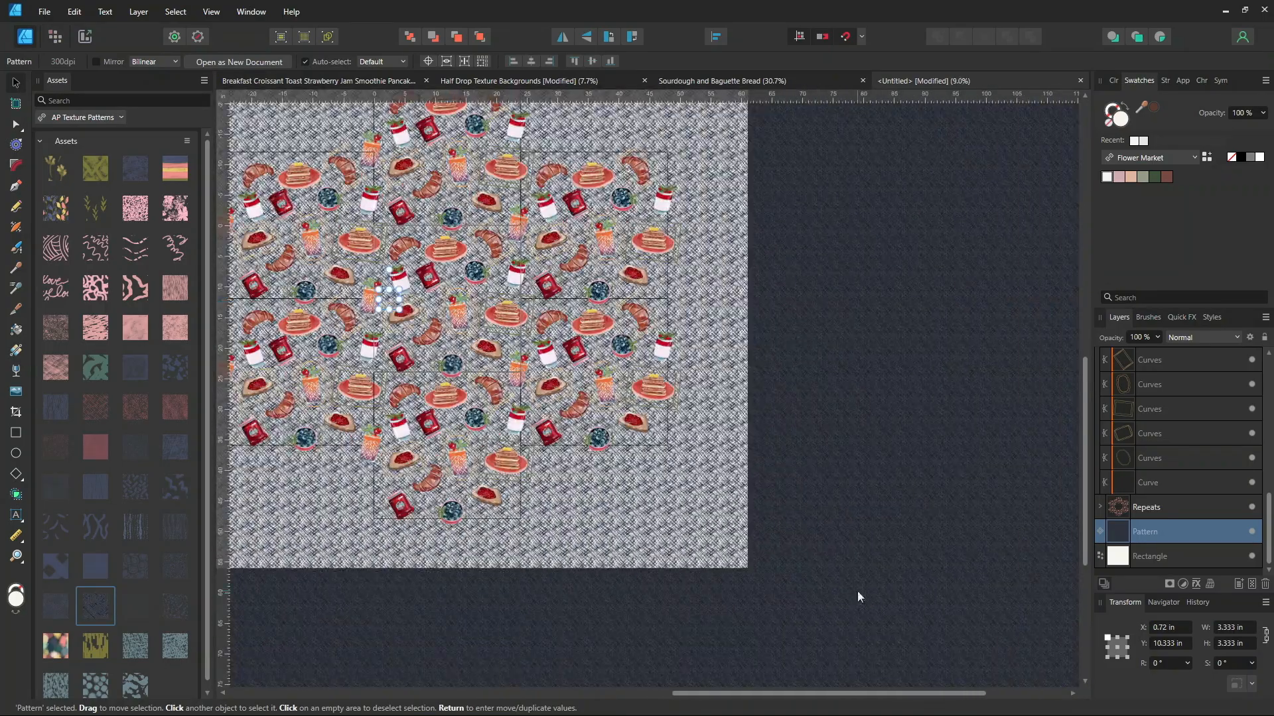
{"action": "key", "text": "Delete"}
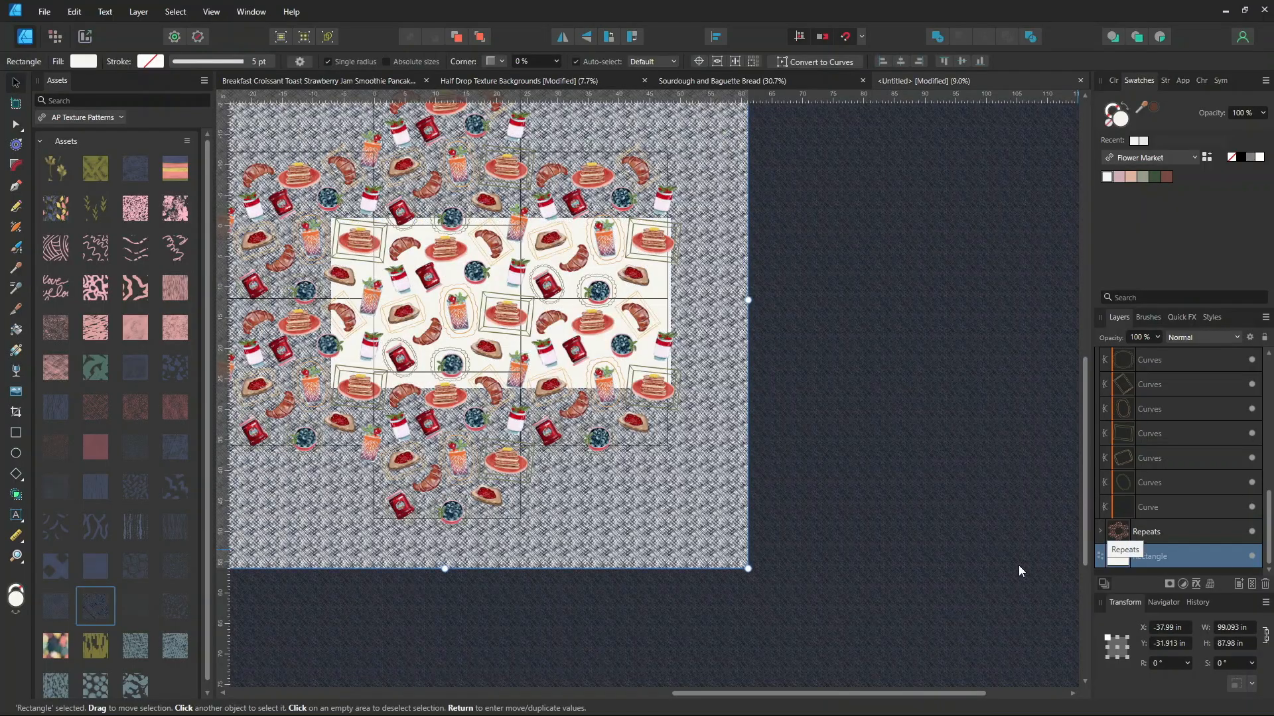
{"action": "left_click_drag", "start_coordinate": [847, 694], "coordinate": [701, 694]}
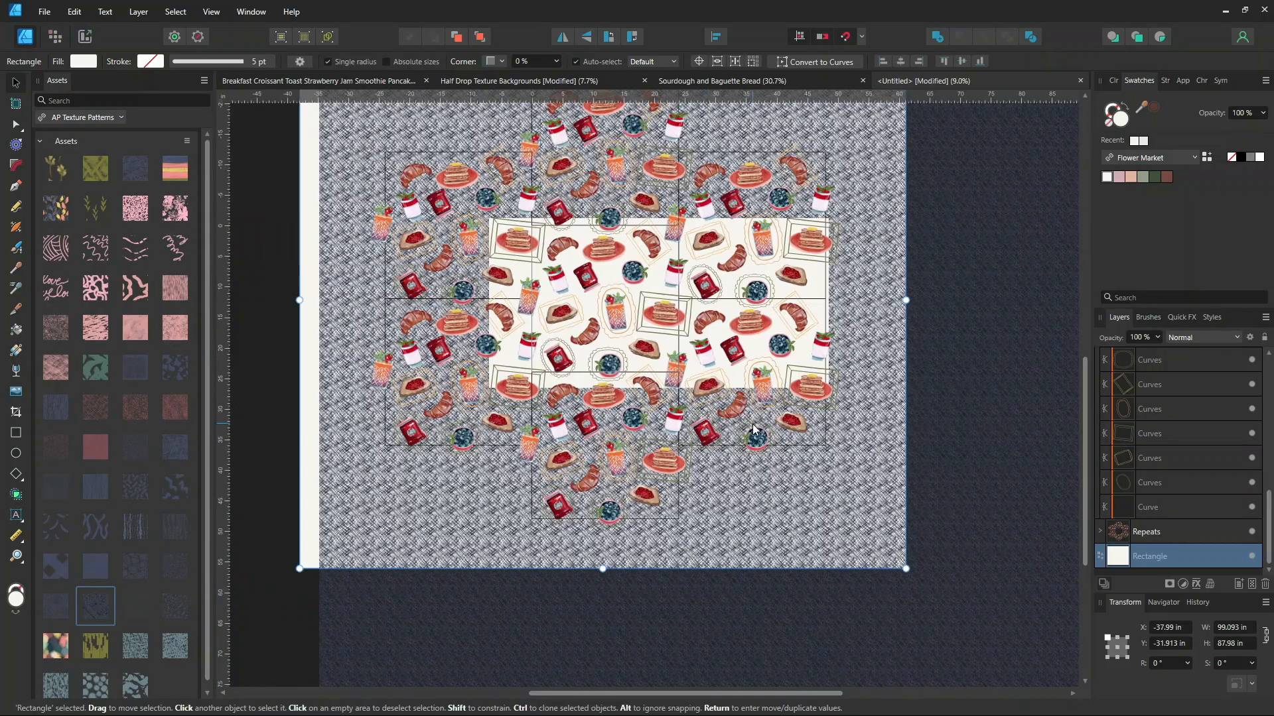
{"action": "scroll", "coordinate": [548, 426], "scroll_direction": "up", "scroll_amount": 1}
{"action": "left_click_drag", "start_coordinate": [810, 694], "coordinate": [781, 705]}
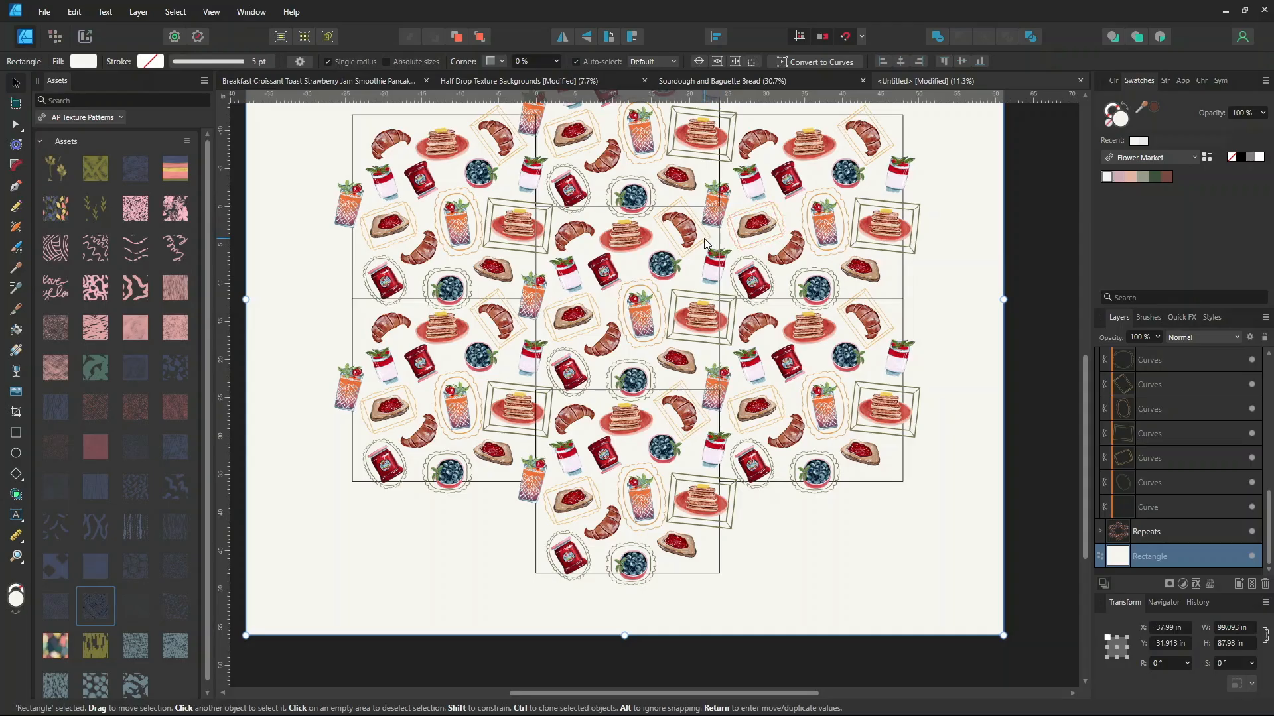
{"action": "left_click", "coordinate": [93, 117]}
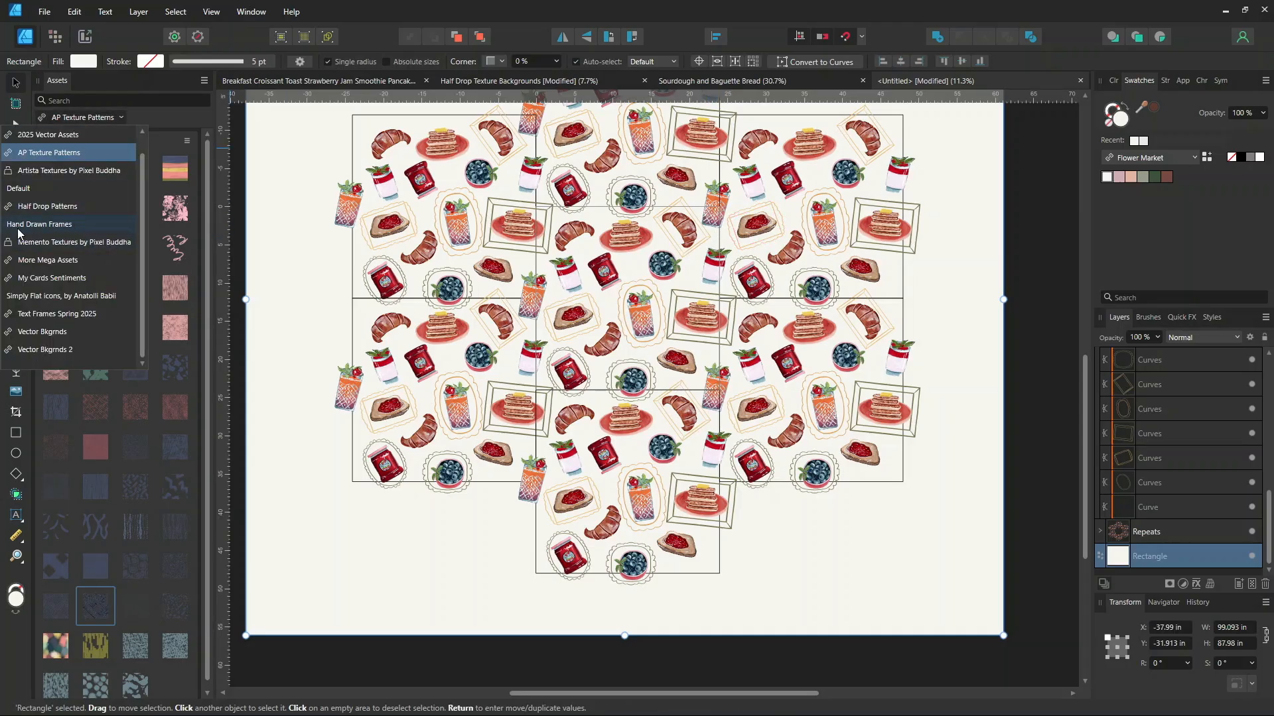
{"action": "left_click", "coordinate": [39, 207]}
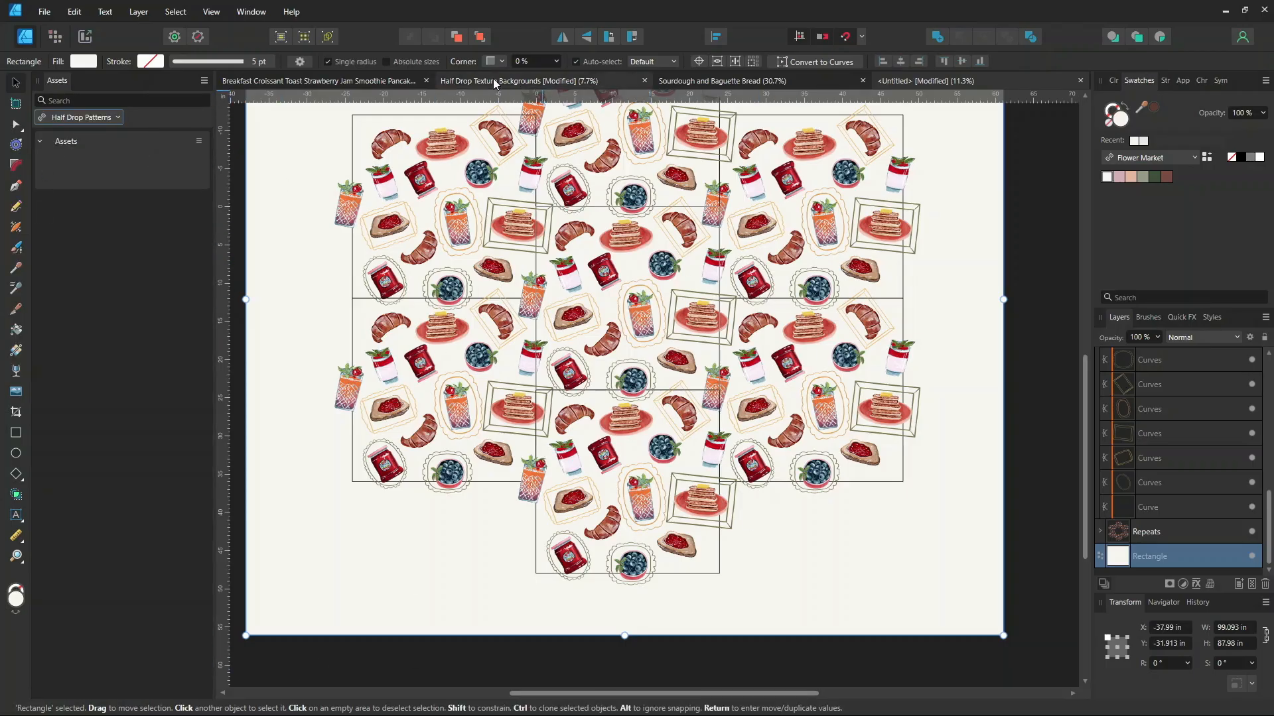
Switch to the Half Drop Texture Backgrounds document and examine its grid texture and the curve layers inside the PATTERN symbol
{"action": "left_click", "coordinate": [516, 80]}
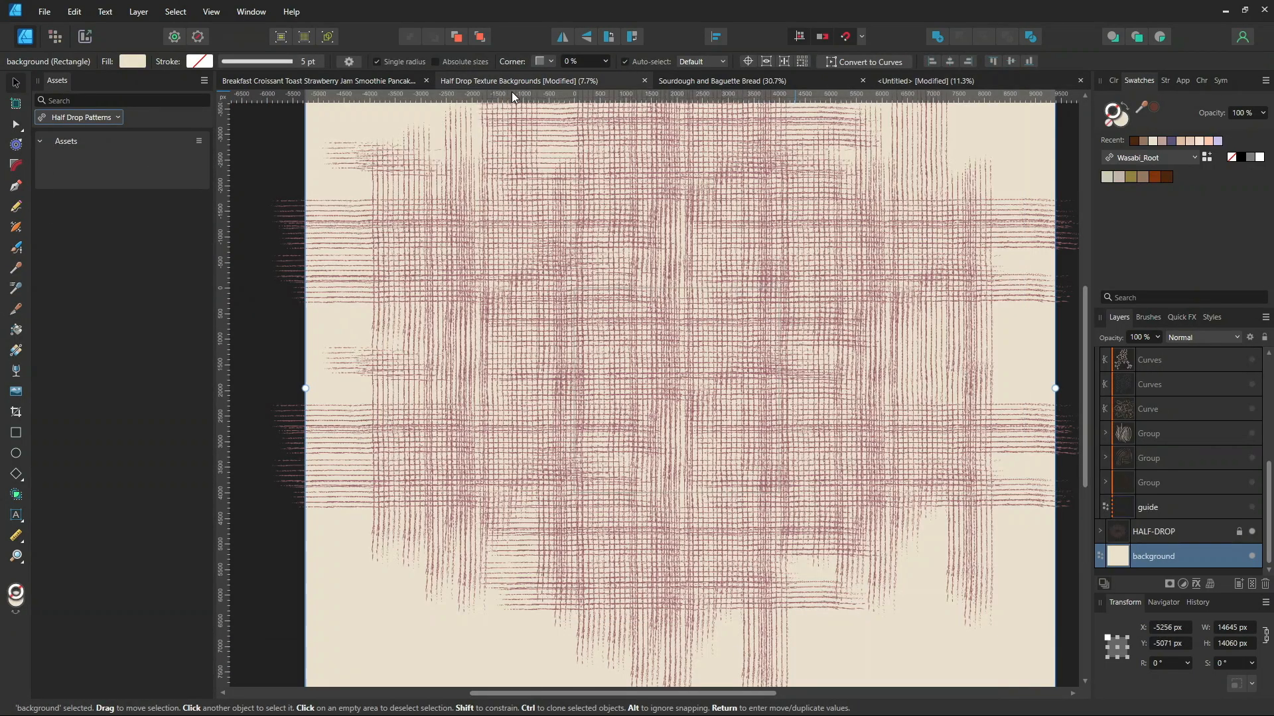
{"action": "scroll", "coordinate": [702, 481], "scroll_direction": "up", "scroll_amount": 5}
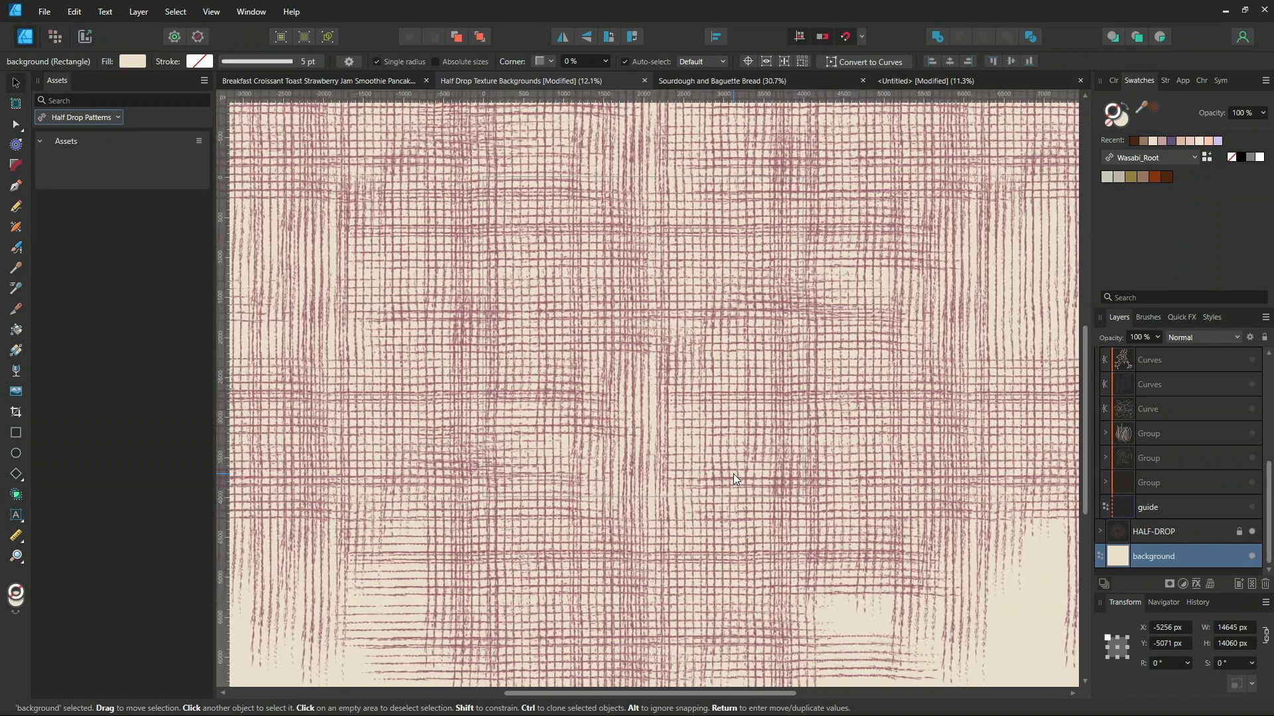
{"action": "scroll", "coordinate": [738, 474], "scroll_direction": "down", "scroll_amount": 6}
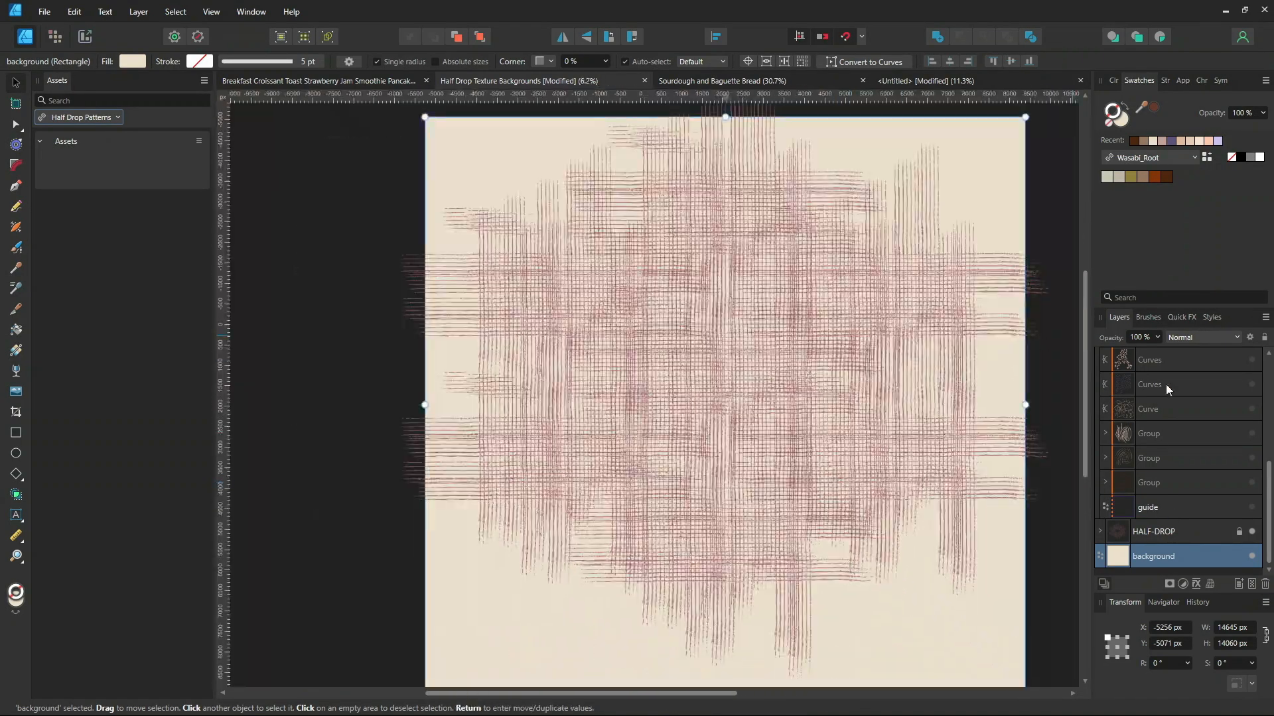
{"action": "left_click_drag", "start_coordinate": [1269, 502], "coordinate": [1268, 398]}
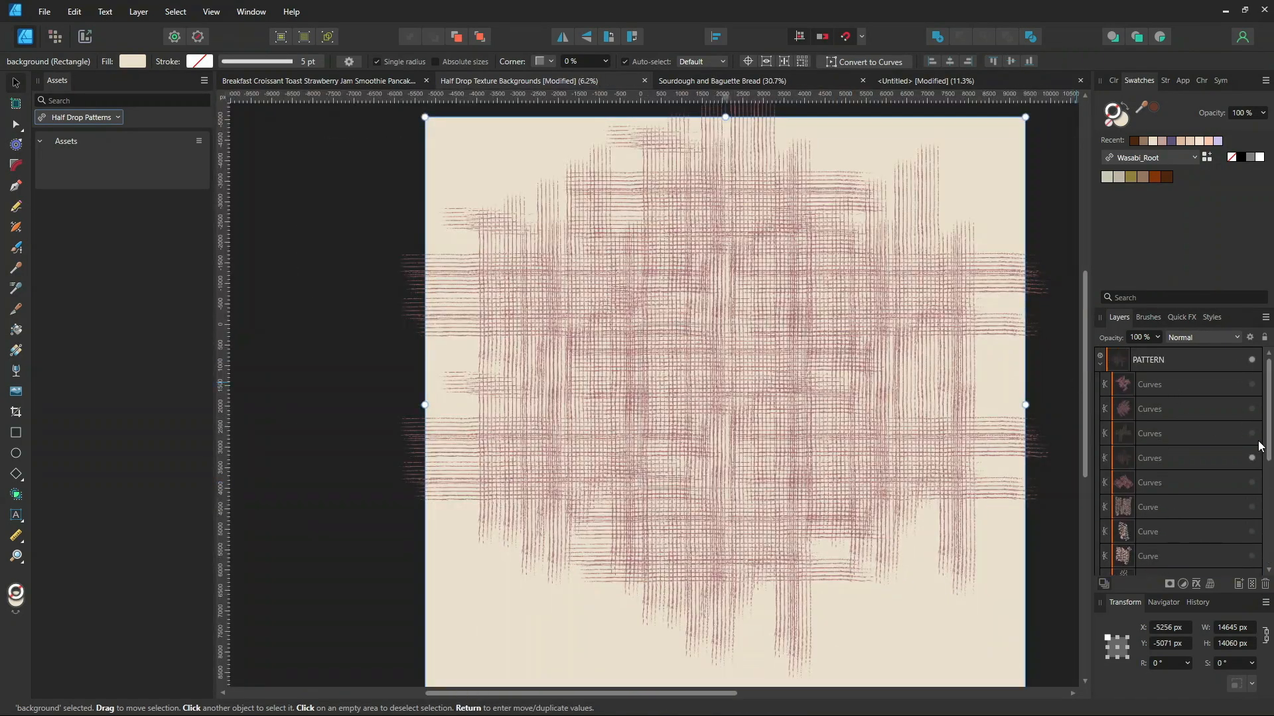
{"action": "left_click", "coordinate": [1124, 459]}
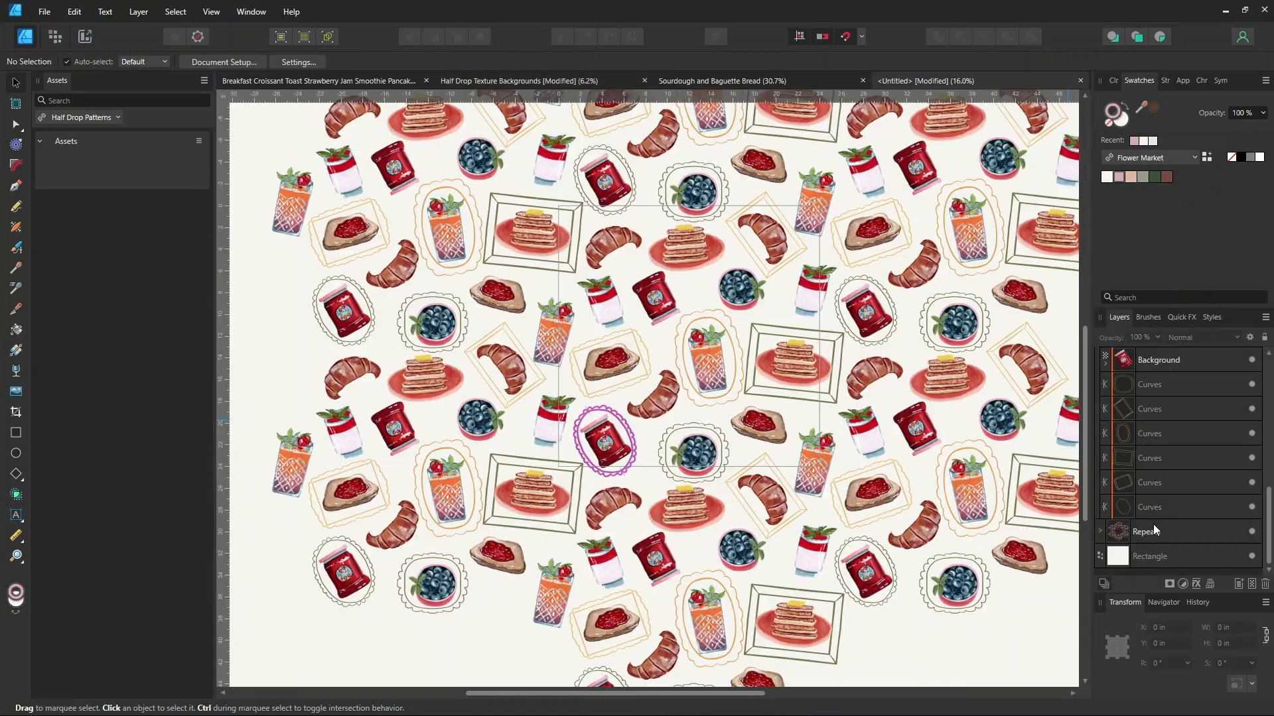
Preview the untitled document as a whole-document PNG export with the background included, and cancel the export
{"action": "key", "text": "ctrl+0"}
{"action": "key", "text": "space"}
{"action": "mouse_move", "coordinate": [689, 379]}
{"action": "left_mouse_down"}
{"action": "mouse_move", "coordinate": [670, 373]}
{"action": "mouse_move", "coordinate": [667, 386]}
{"action": "left_mouse_up"}
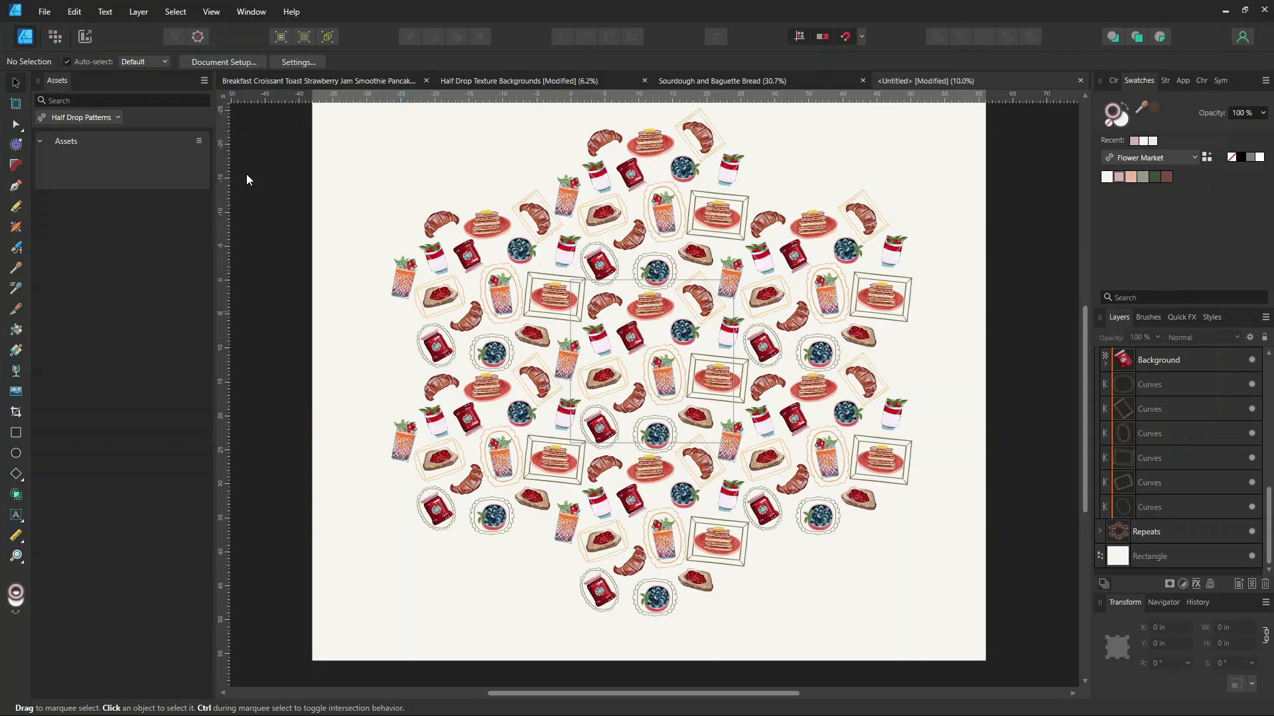
{"action": "left_click", "coordinate": [44, 11]}
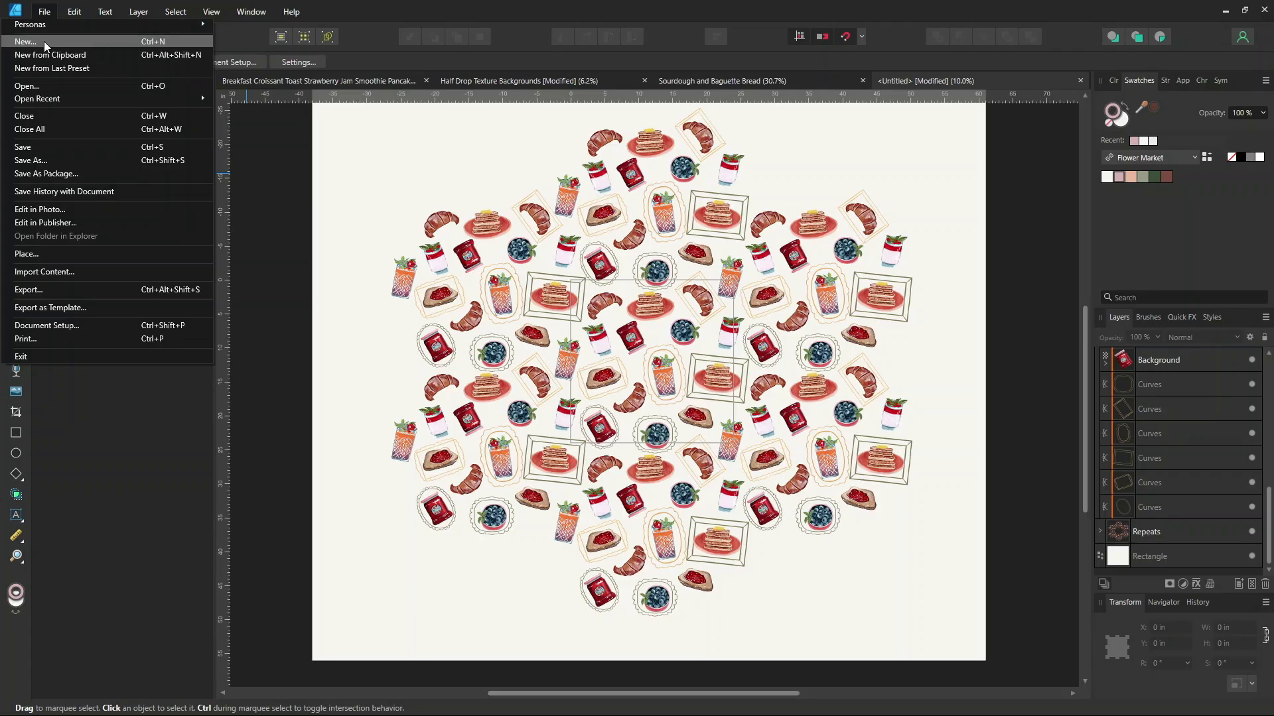
{"action": "left_click", "coordinate": [48, 290]}
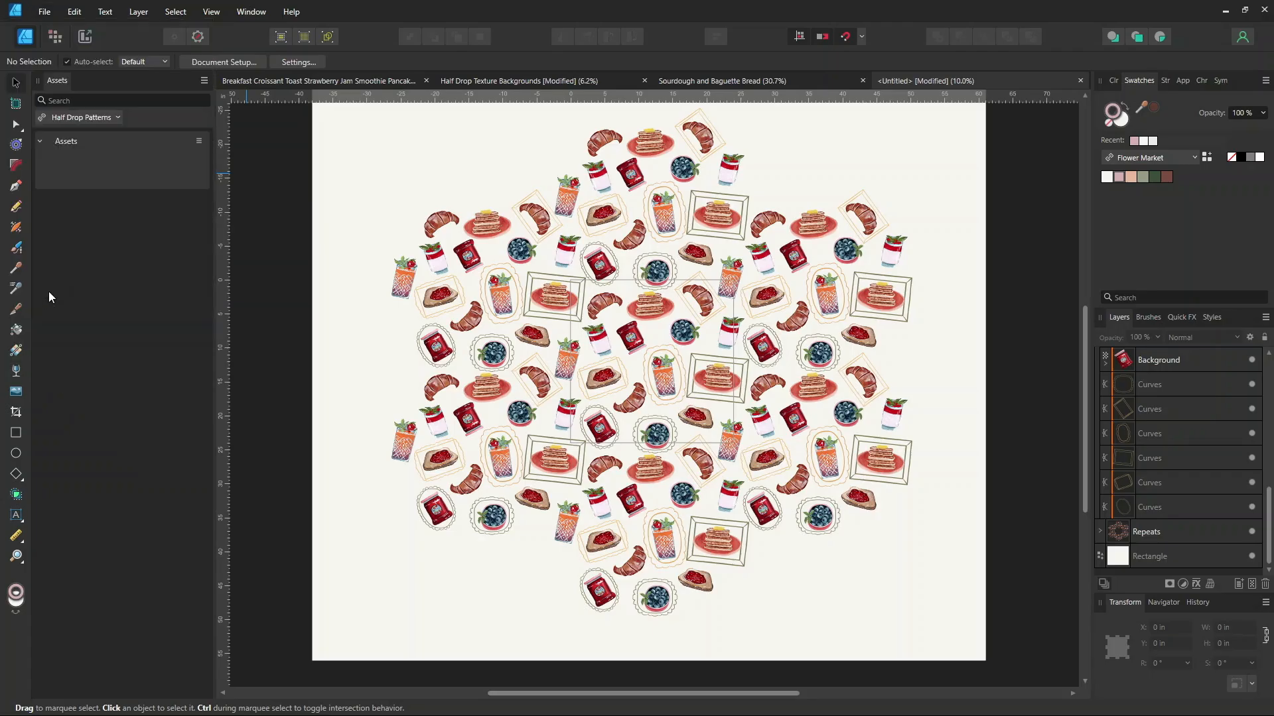
{"action": "left_click", "coordinate": [615, 118]}
{"action": "left_click", "coordinate": [640, 122]}
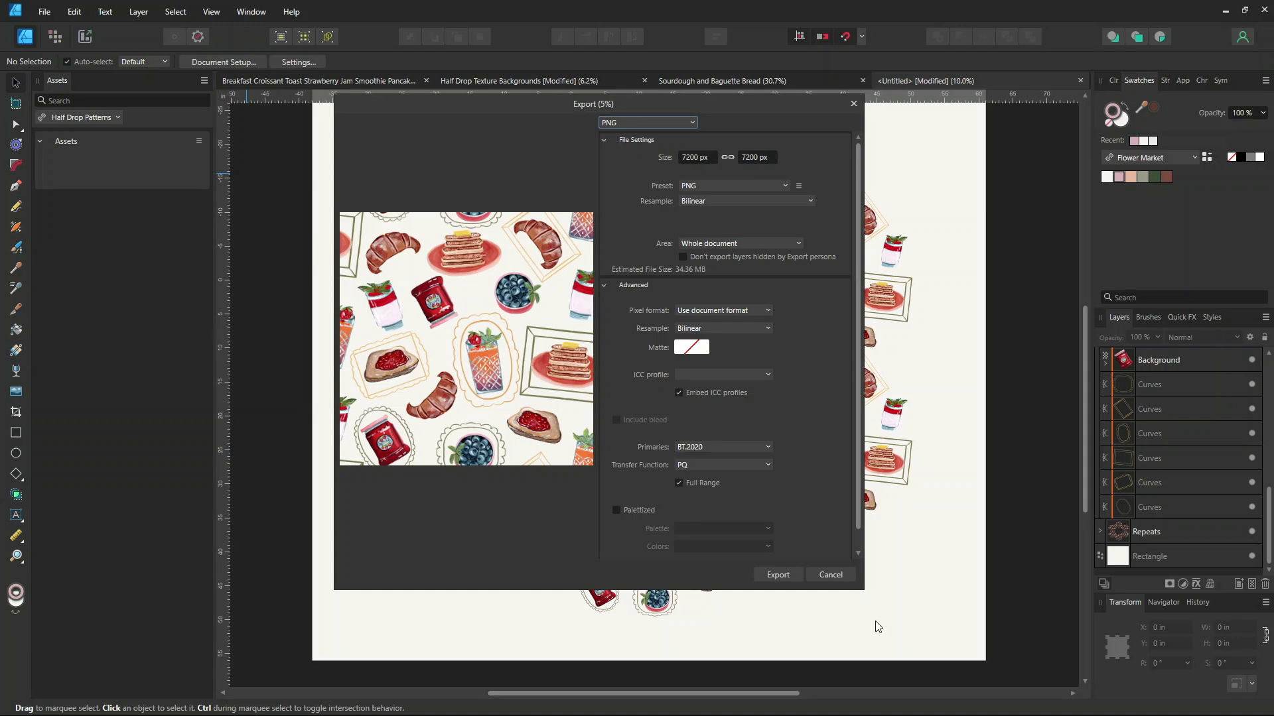
{"action": "left_click", "coordinate": [826, 574]}
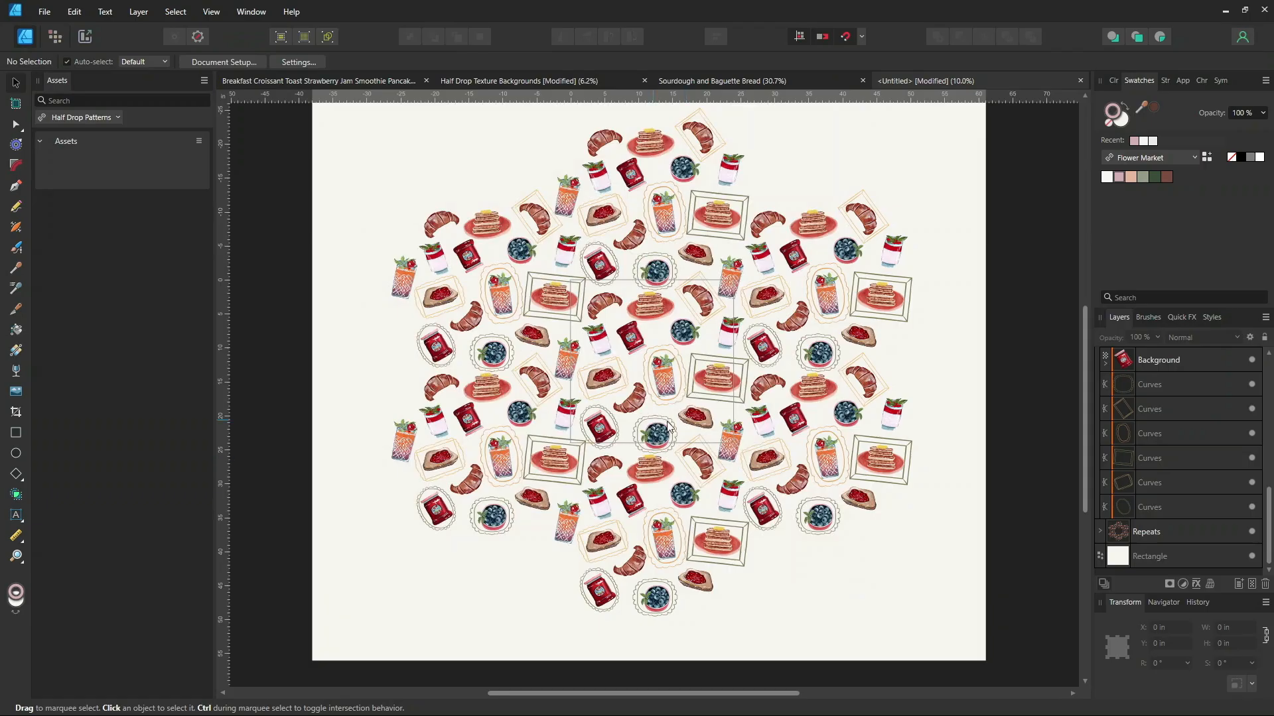
Hide the background rectangle and inspect the motifs on the transparent page
{"action": "left_click", "coordinate": [1254, 557]}
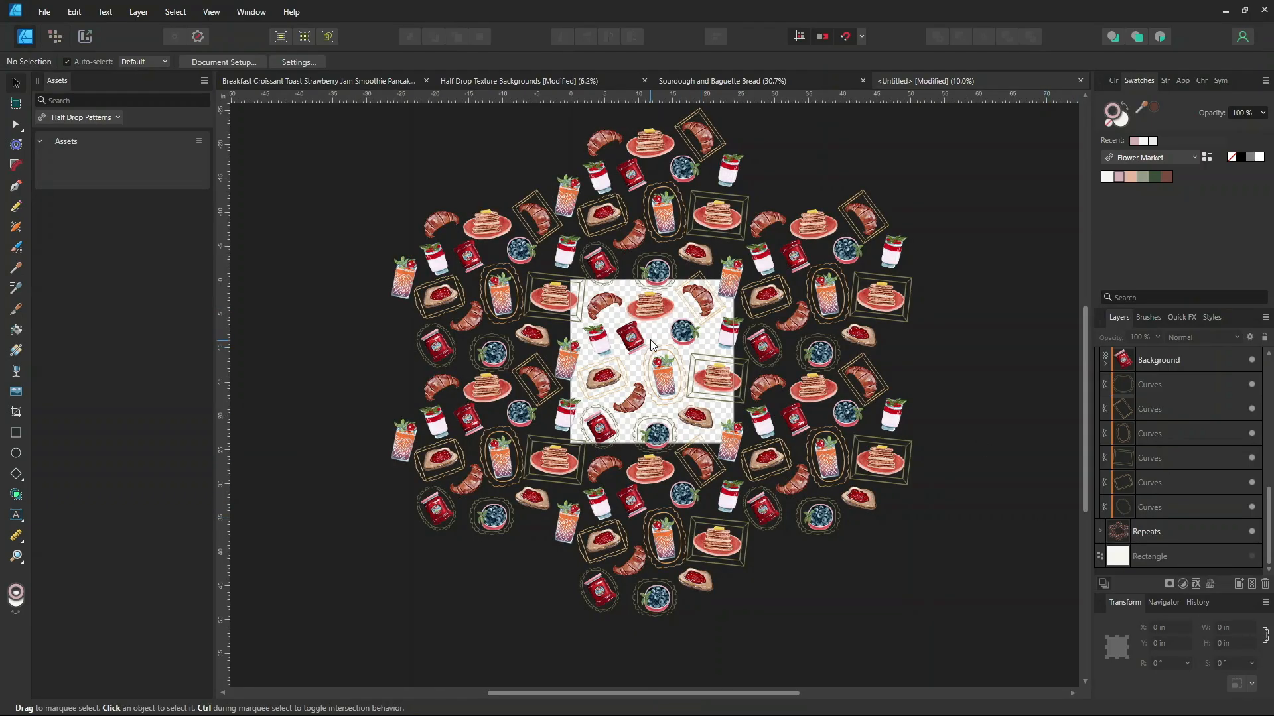
{"action": "scroll", "coordinate": [654, 342], "scroll_direction": "up", "scroll_amount": 5}
{"action": "scroll", "coordinate": [674, 300], "scroll_direction": "down", "scroll_amount": 2}
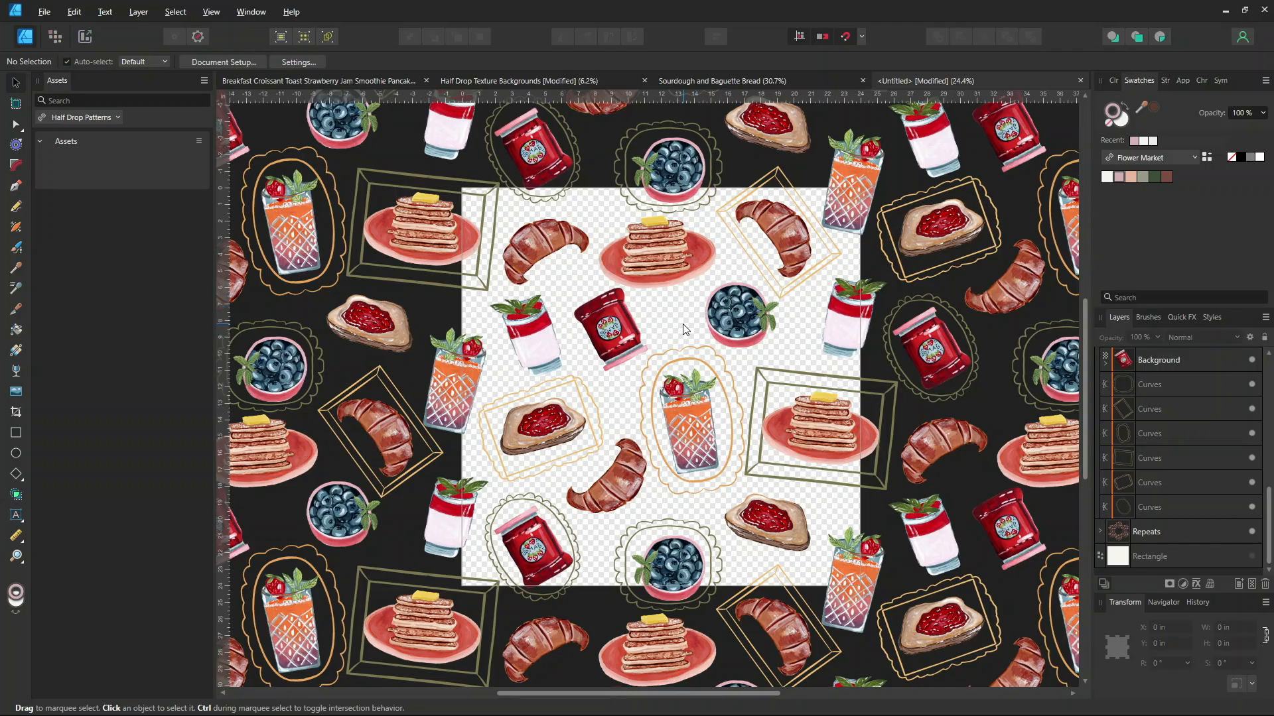
Export the whole document as a 7200 × 7200 px PNG named Breakfast in the Brunch at Nonnas folder
{"action": "key", "text": "ctrl+alt+shift+s"}
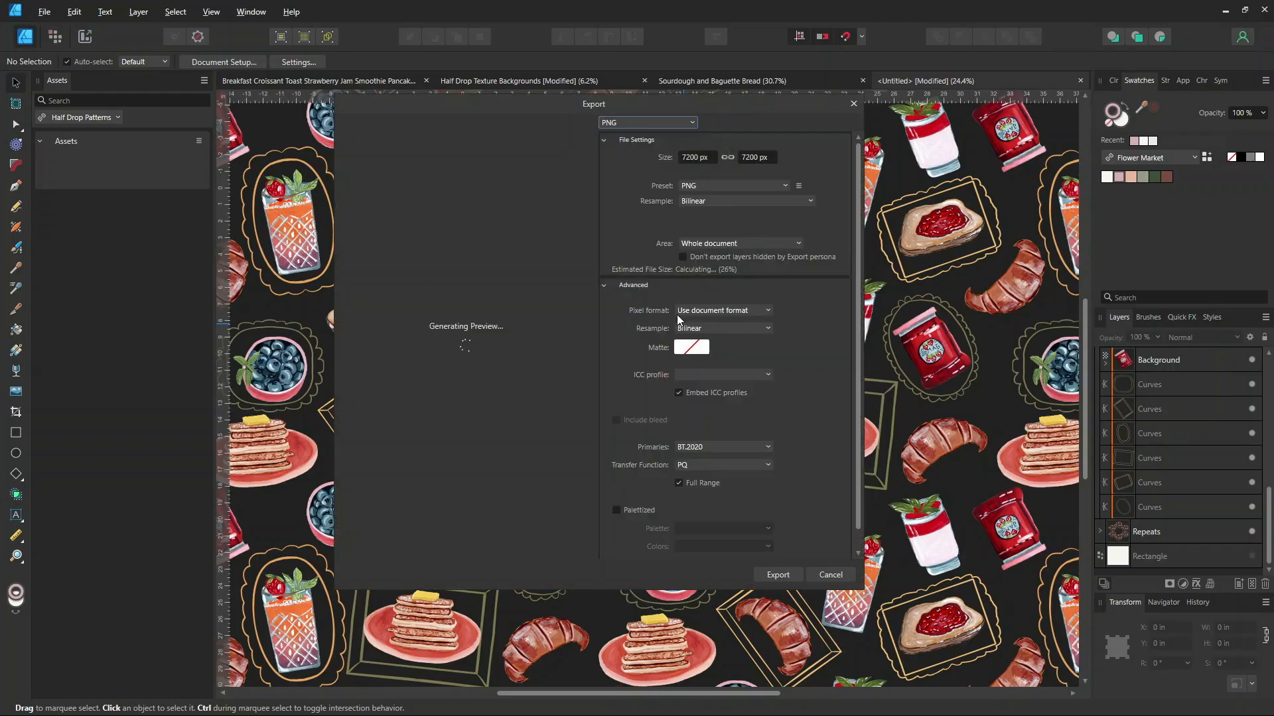
{"action": "left_click", "coordinate": [778, 576]}
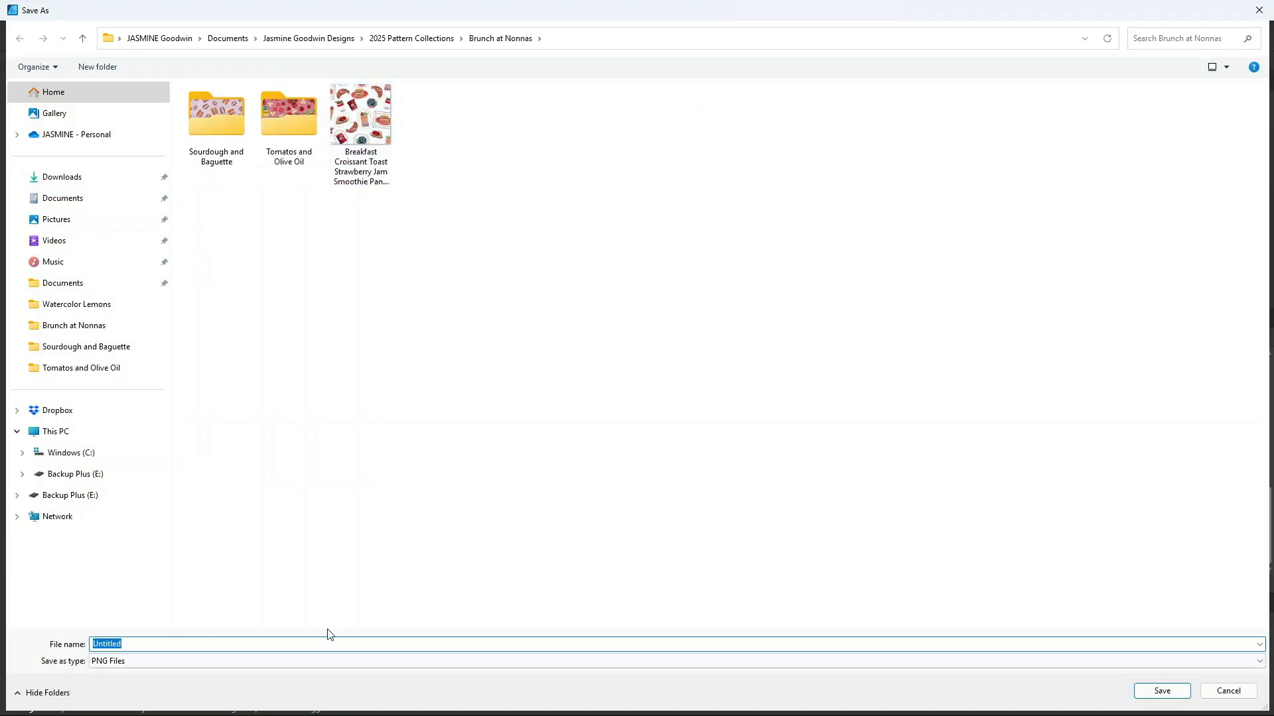
{"action": "type", "text": "Bea"}
{"action": "key", "text": "BackSpace"}
{"action": "key", "text": "BackSpace"}
{"action": "type", "text": "reakgf"}
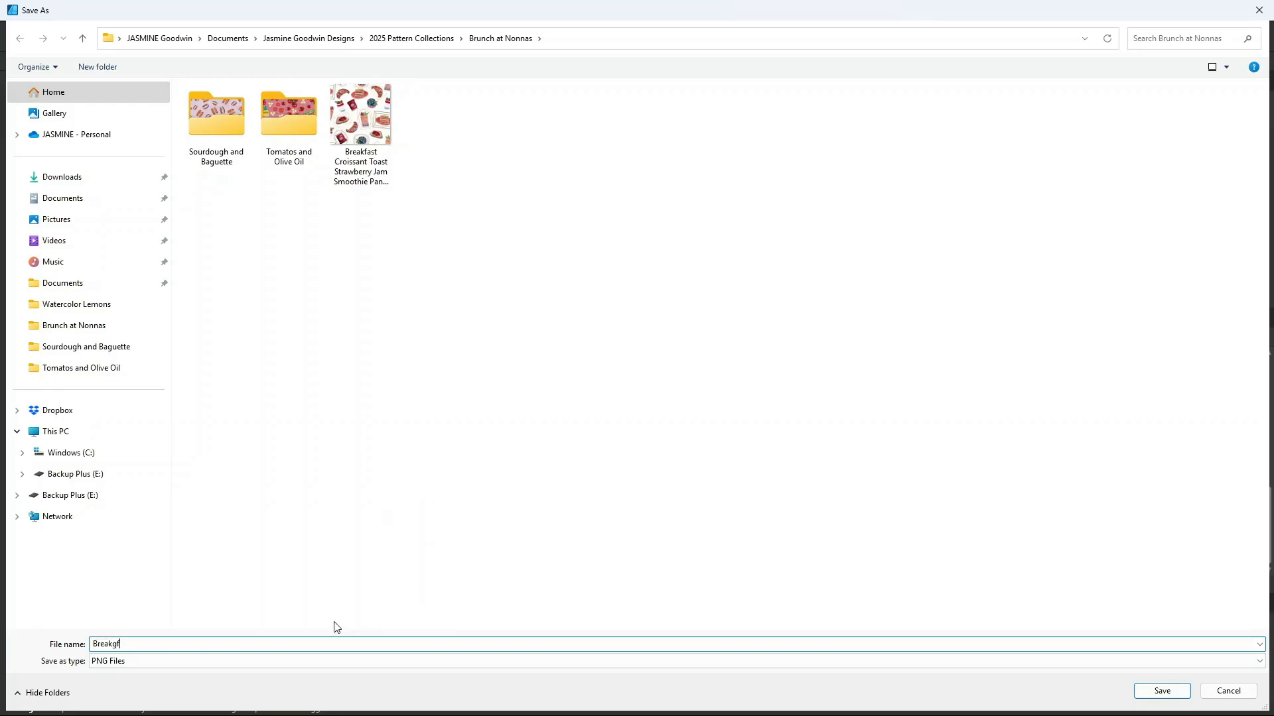
{"action": "key", "text": "BackSpace"}
{"action": "key", "text": "BackSpace"}
{"action": "type", "text": "fast"}
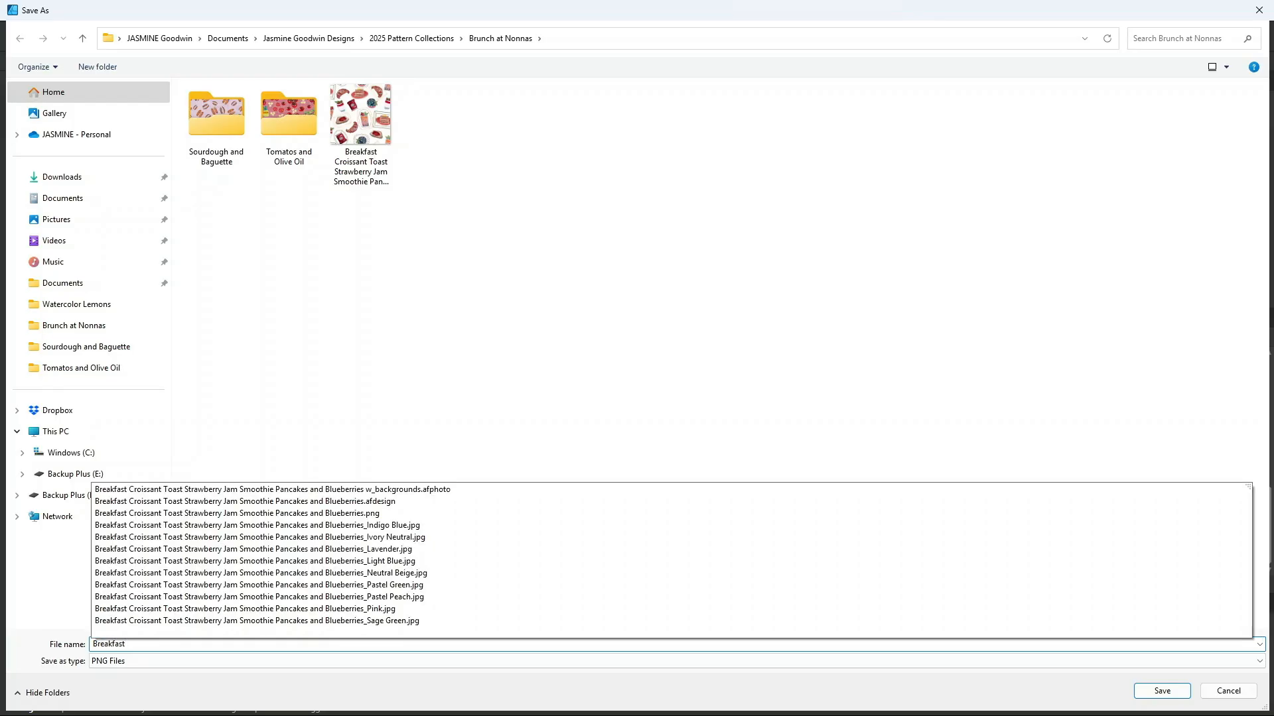
{"action": "left_click", "coordinate": [549, 375]}
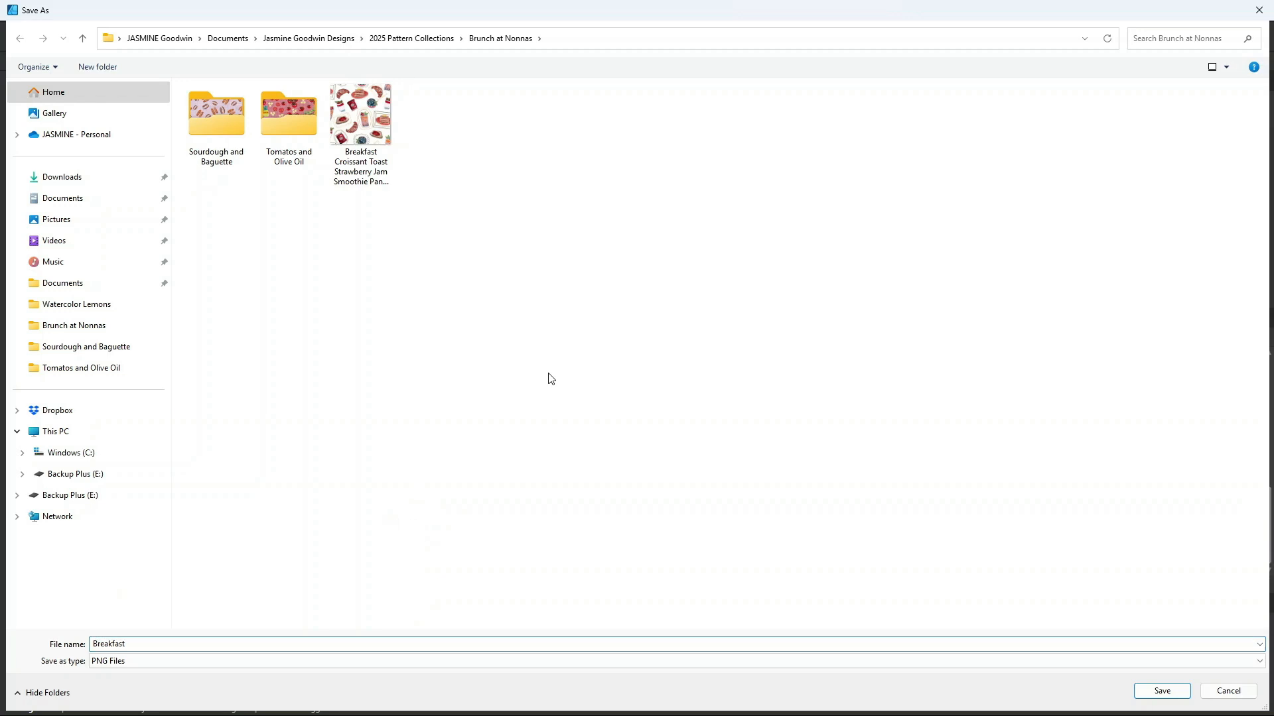
{"action": "left_click", "coordinate": [1158, 690]}
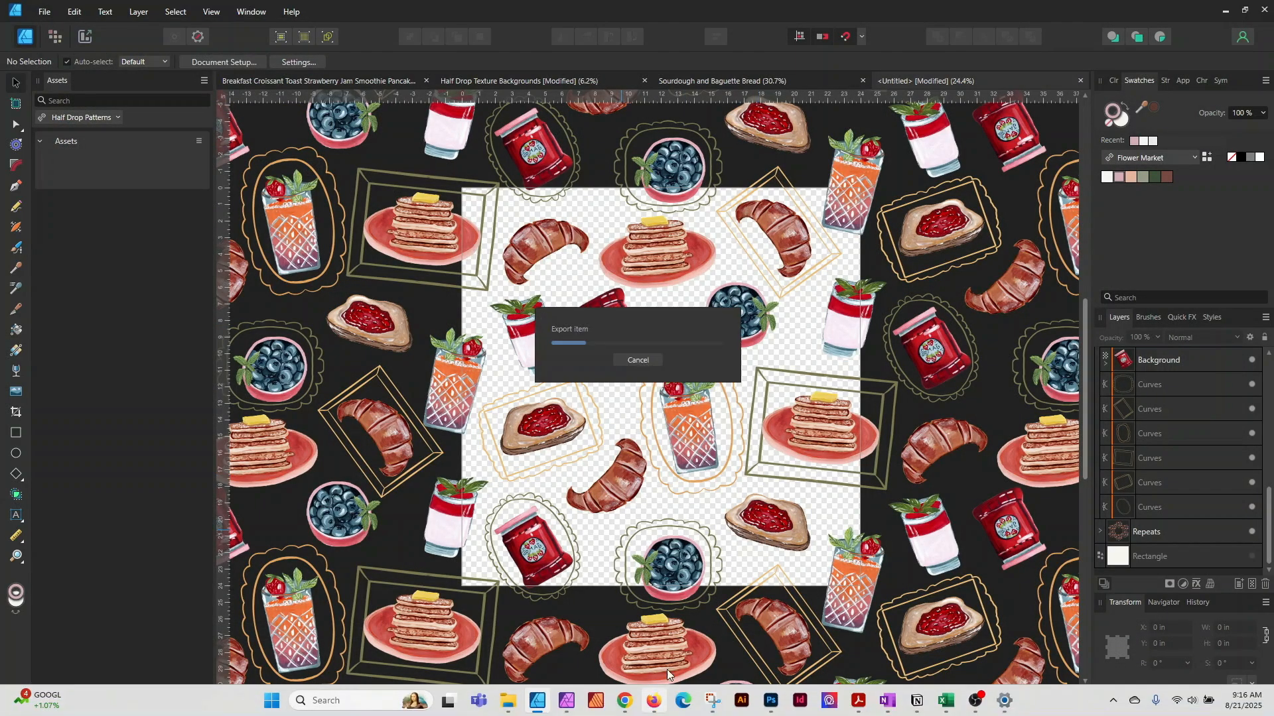
Switch to Affinity Photo and open Breakfast.png from the Brunch at Nonnas folder
{"action": "left_click", "coordinate": [567, 701]}
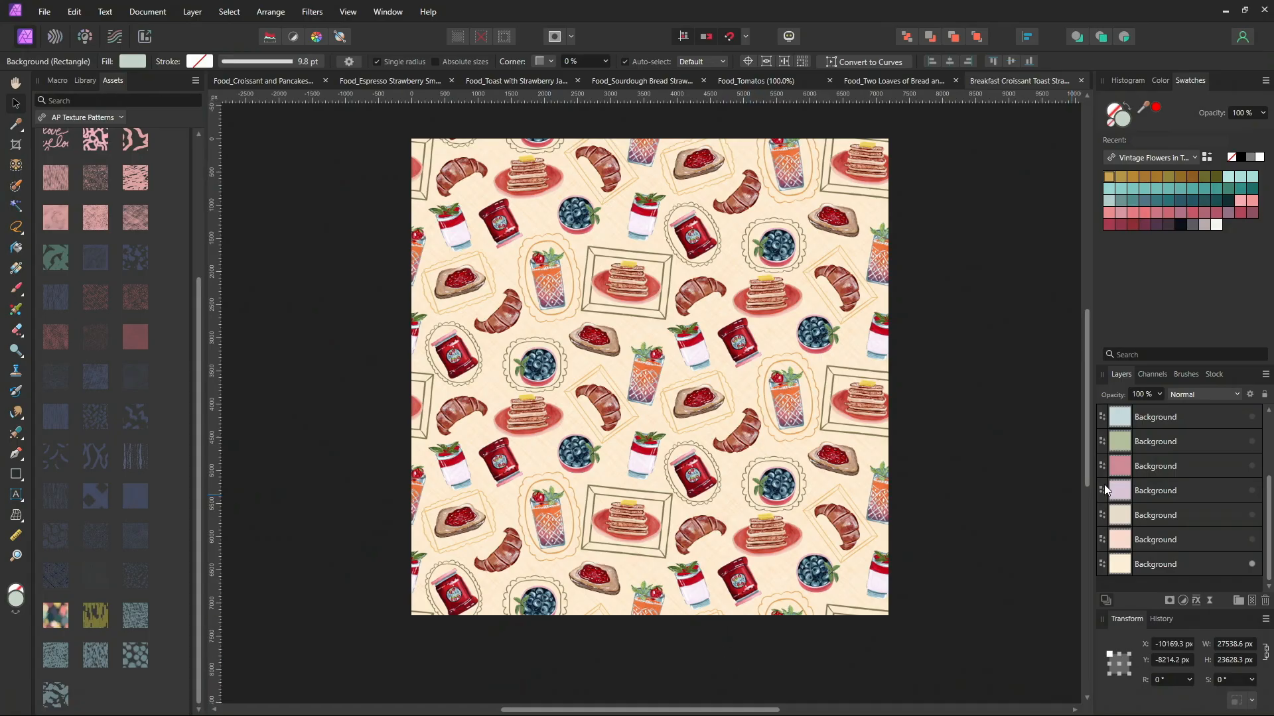
{"action": "left_click", "coordinate": [45, 14]}
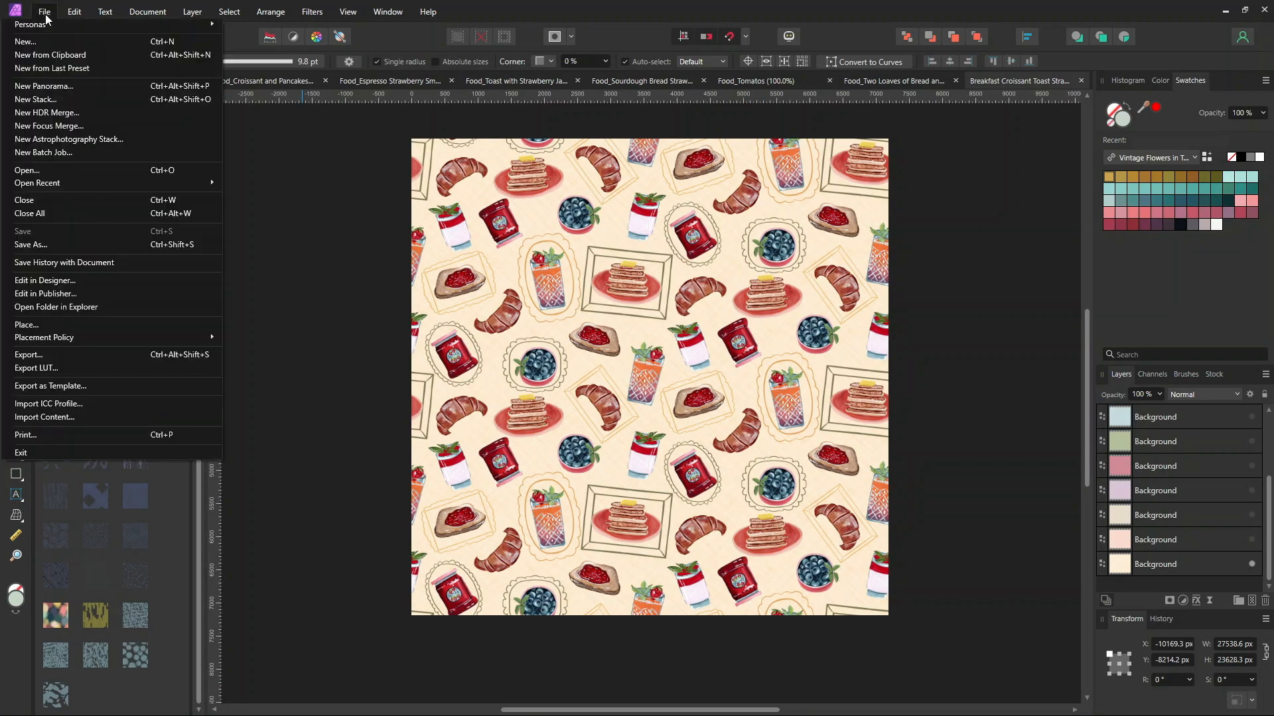
{"action": "left_click", "coordinate": [65, 172]}
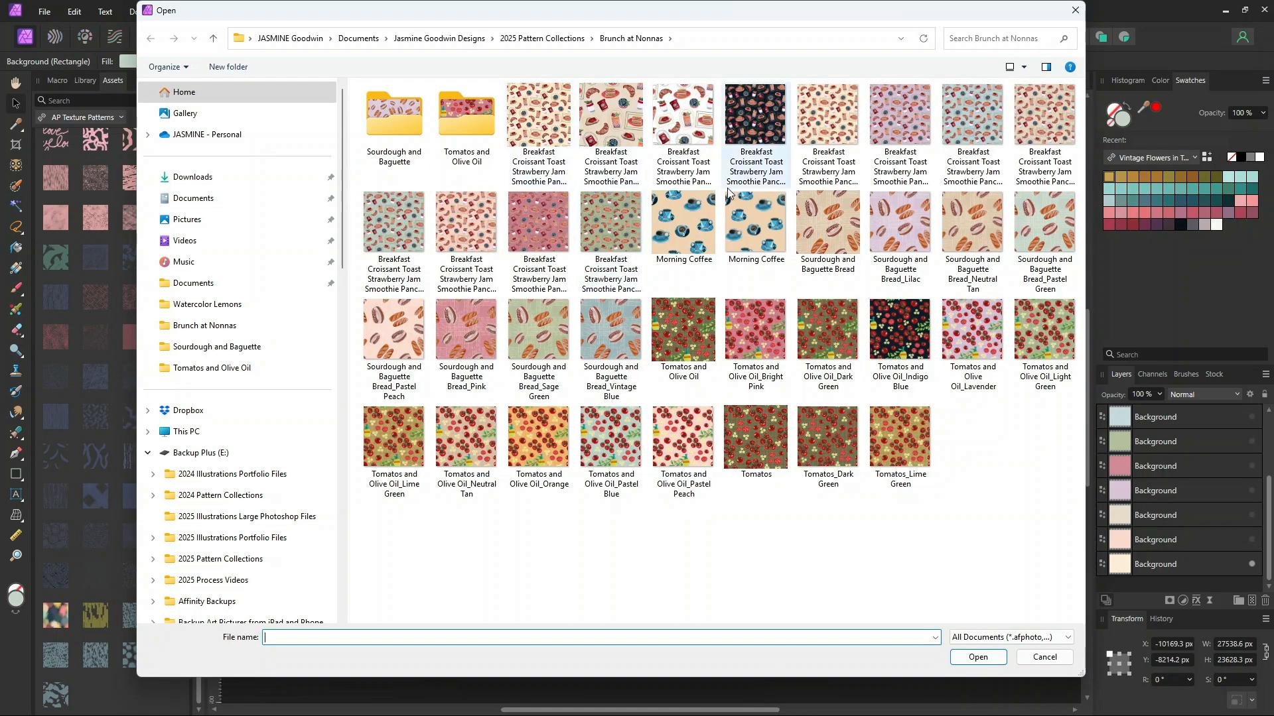
{"action": "left_click", "coordinate": [683, 222]}
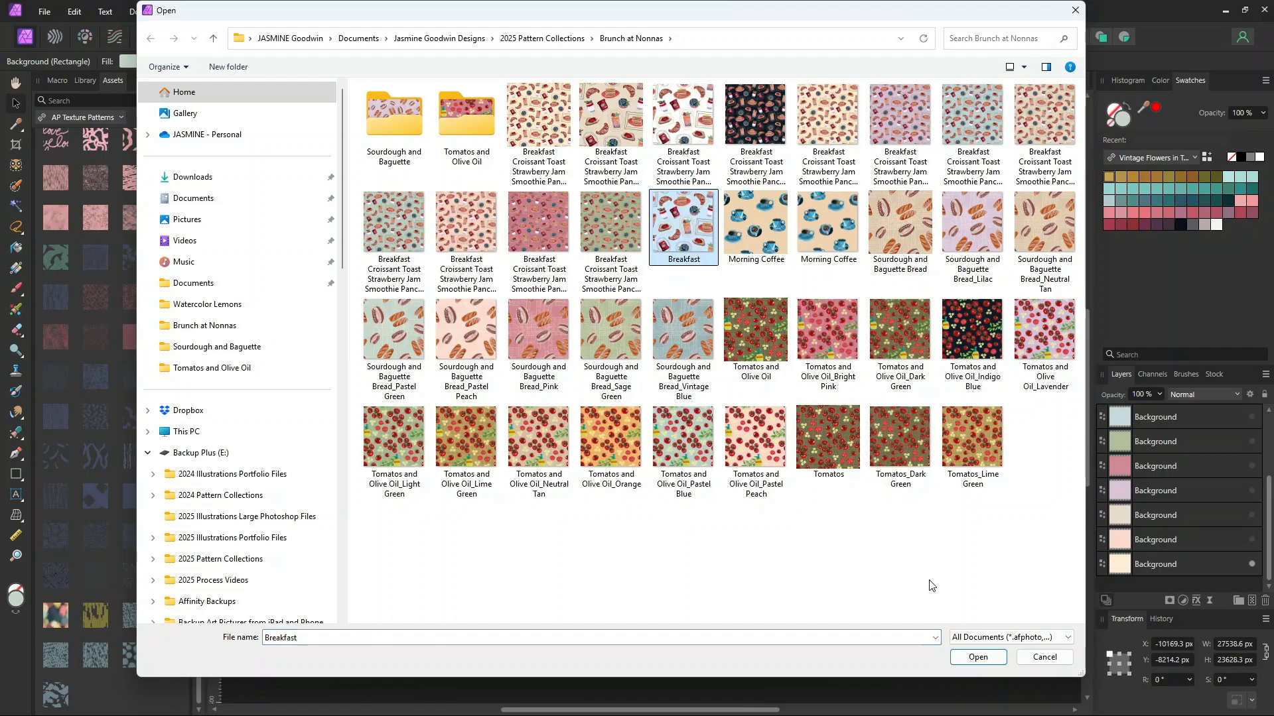
{"action": "left_click", "coordinate": [987, 657]}
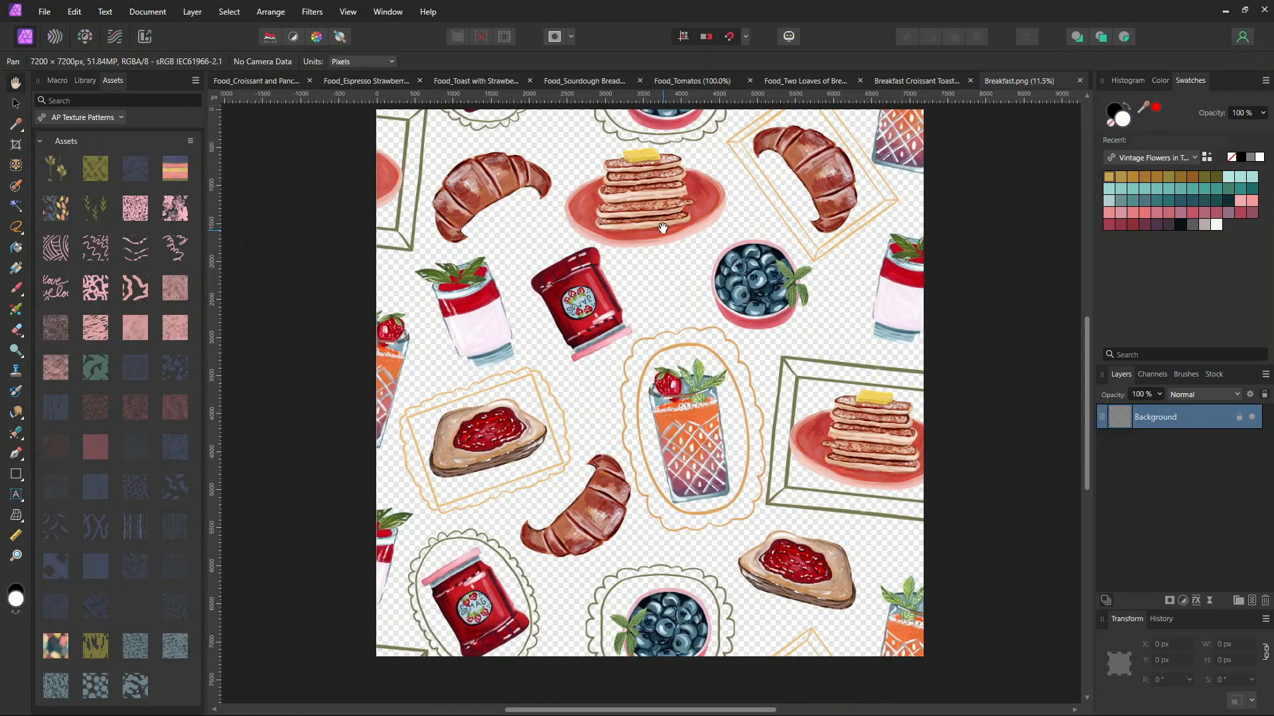
{"action": "double_click", "coordinate": [1188, 417]}
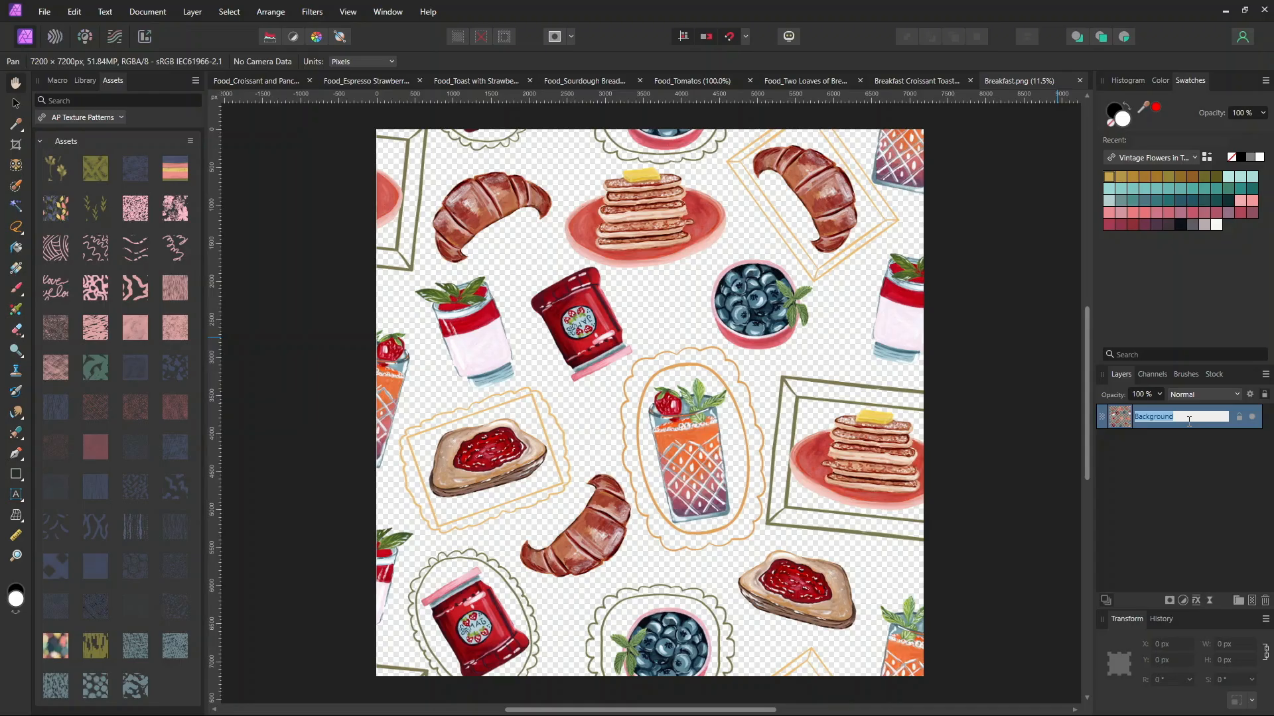
{"action": "left_click", "coordinate": [987, 236]}
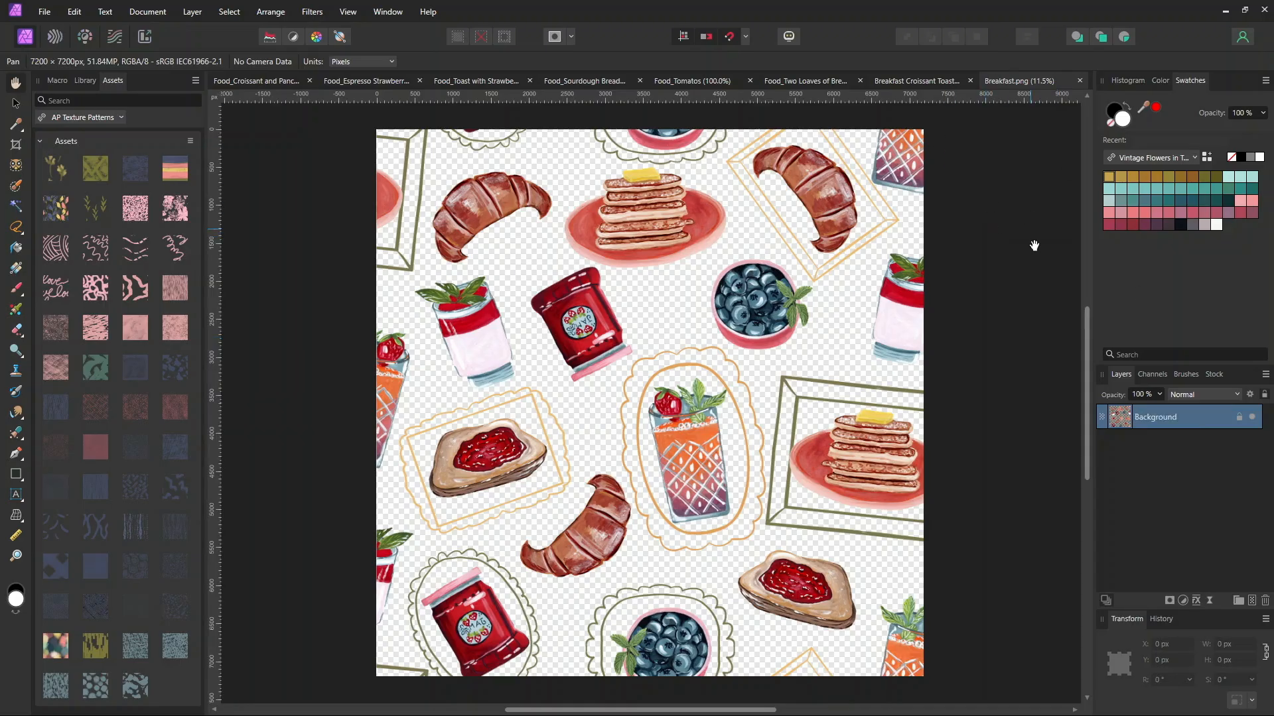
{"action": "double_click", "coordinate": [1158, 421]}
{"action": "left_click", "coordinate": [1128, 417]}
Examine the saved half-drop macros, the macro recording controls, and the list of studio panels that can be shown
{"action": "left_click", "coordinate": [58, 80]}
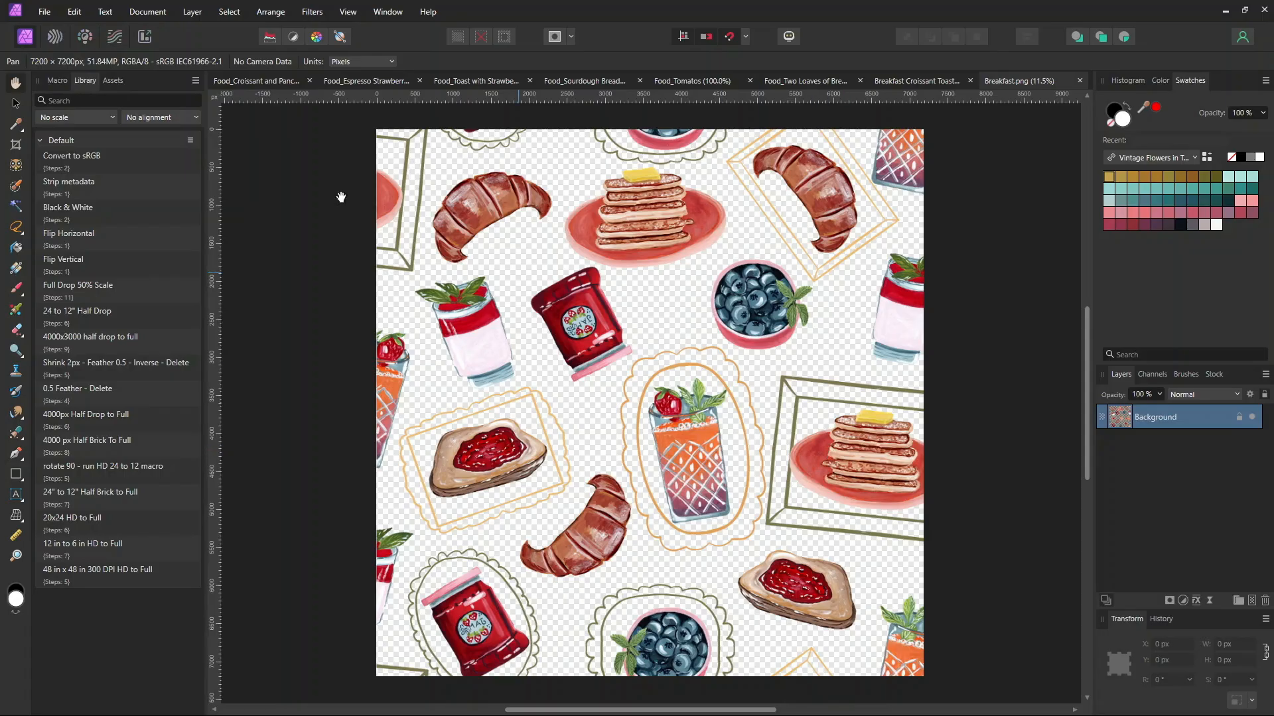
{"action": "left_click", "coordinate": [56, 80]}
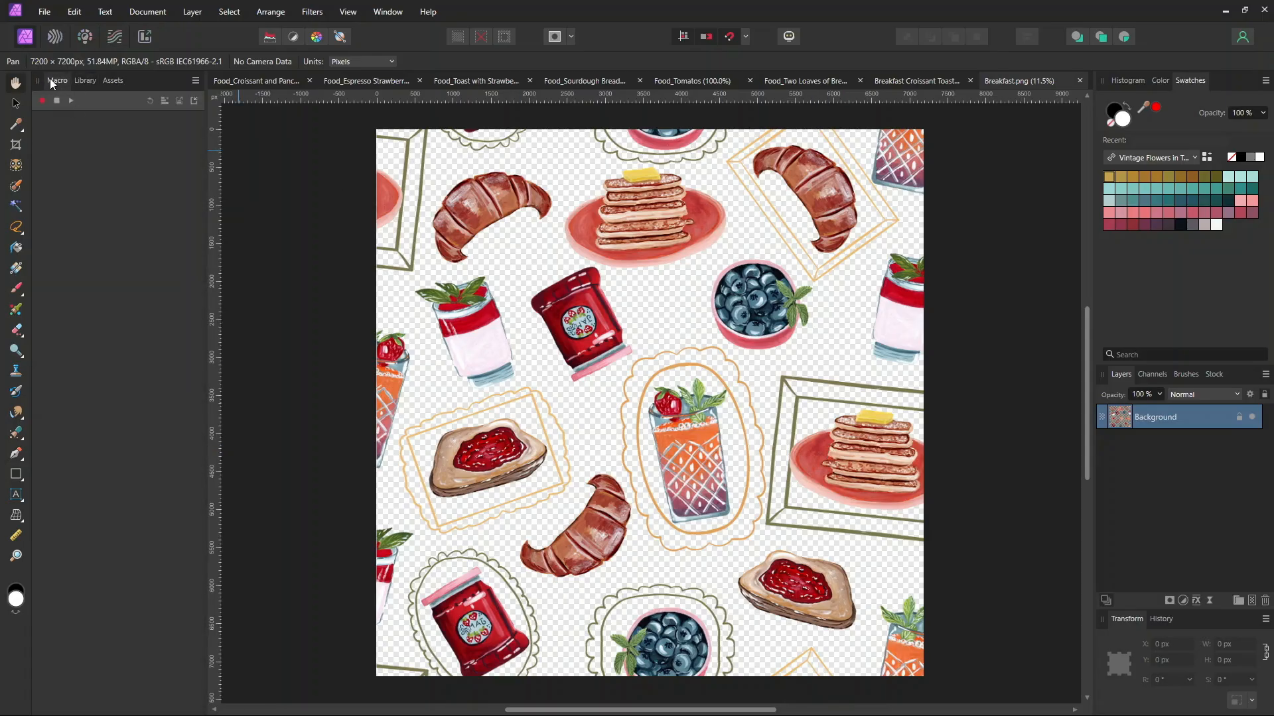
{"action": "left_click", "coordinate": [391, 14]}
{"action": "left_click", "coordinate": [391, 15]}
{"action": "left_click", "coordinate": [375, 15]}
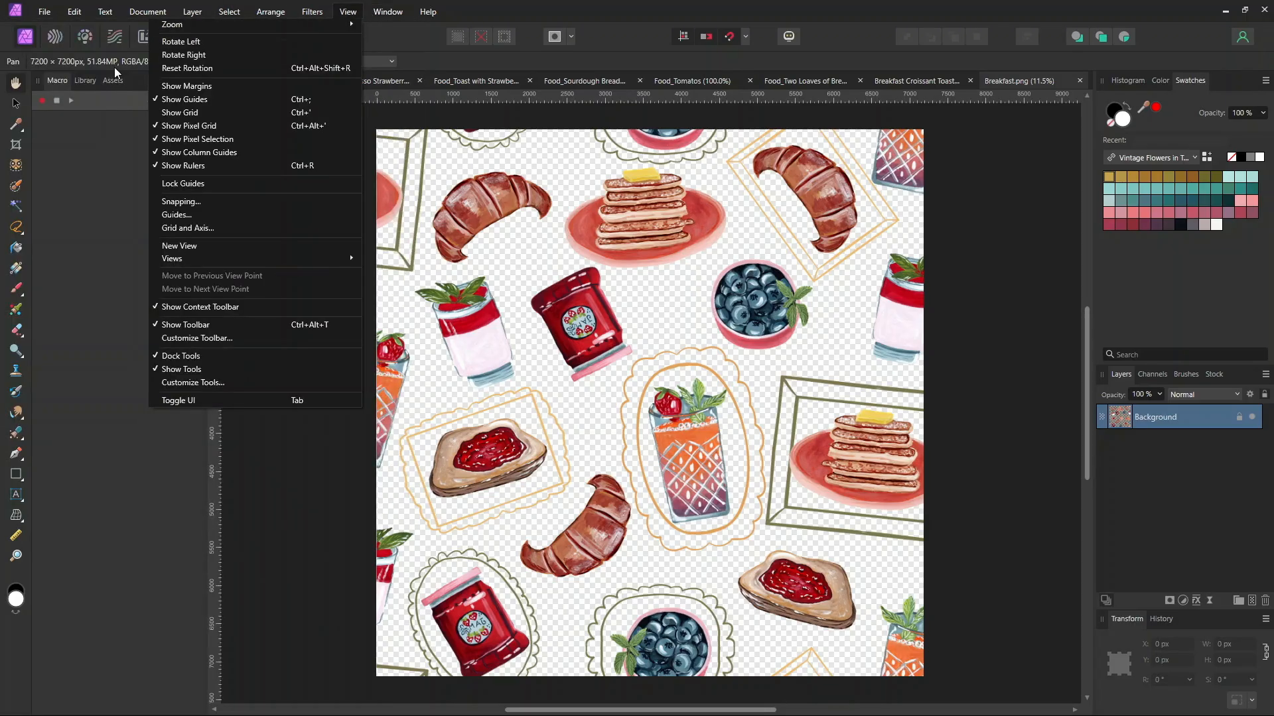
{"action": "mouse_move", "coordinate": [383, 17]}
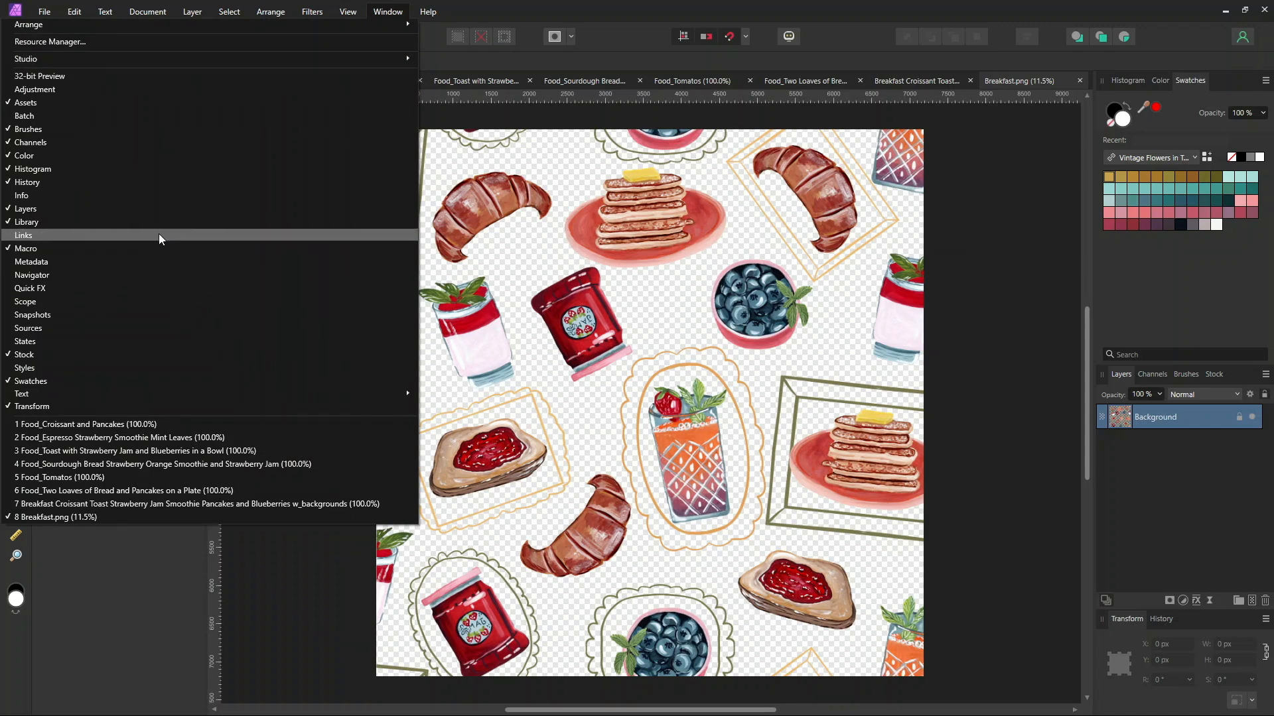
{"action": "left_click", "coordinate": [524, 10]}
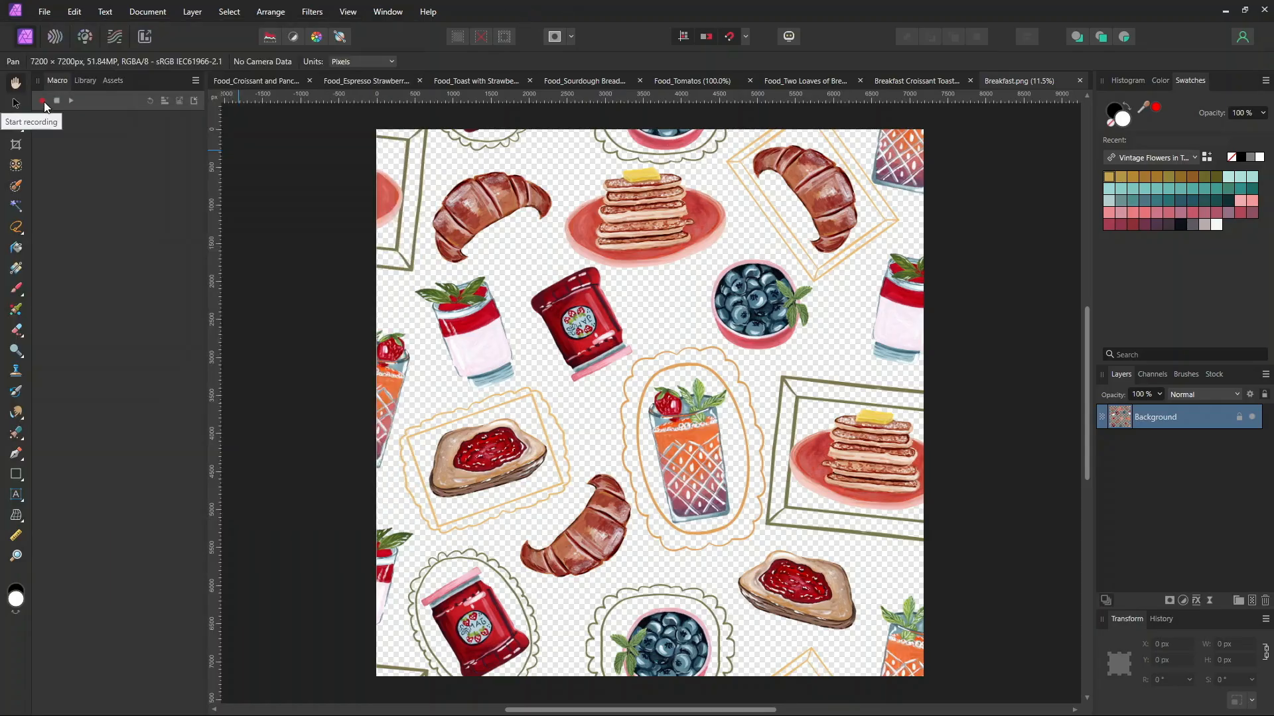
{"action": "left_click", "coordinate": [85, 80]}
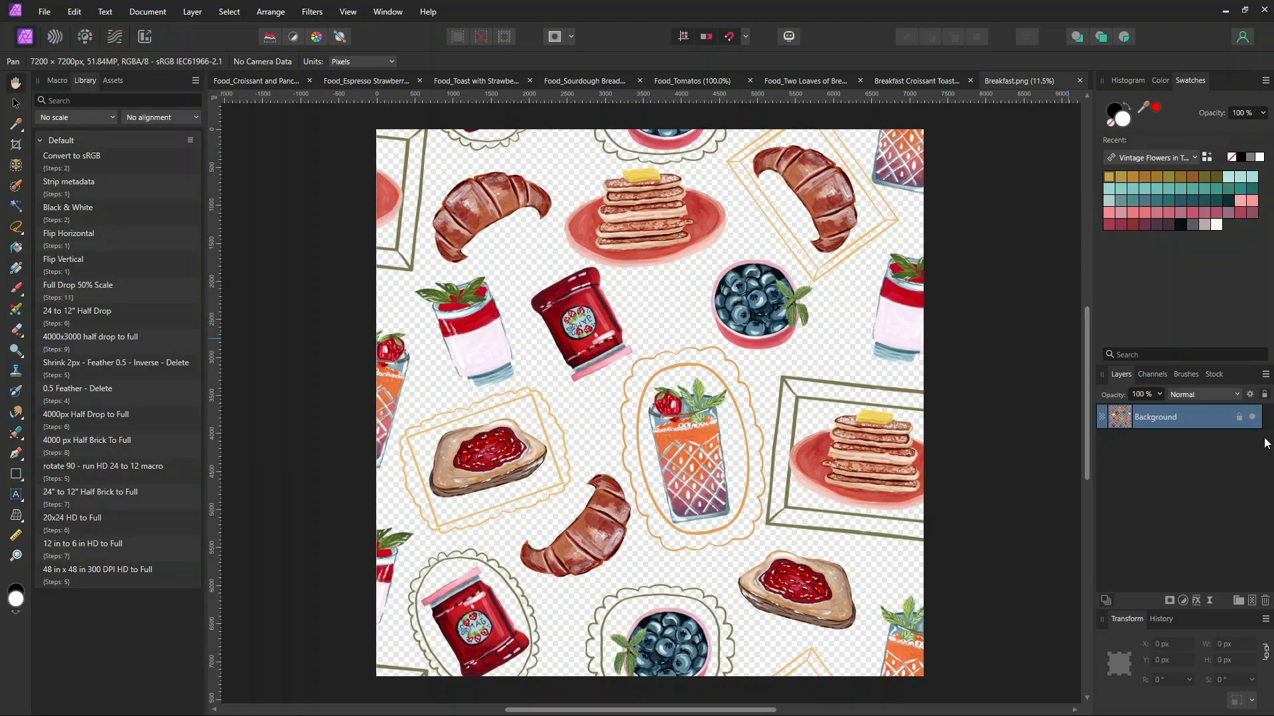
Unlock the Background layer and scale it from its upper-left corner to 3600 × 3600 px
{"action": "left_click", "coordinate": [1238, 417]}
{"action": "left_click", "coordinate": [16, 103]}
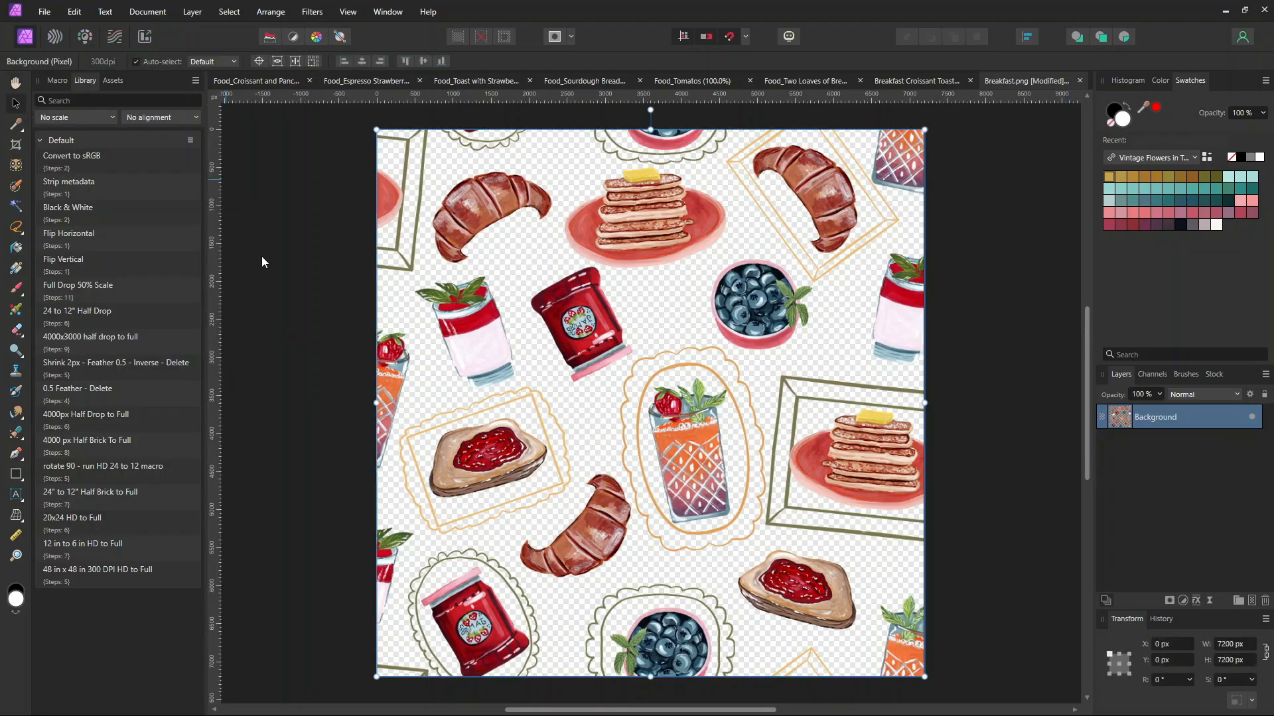
{"action": "left_click_drag", "start_coordinate": [925, 675], "coordinate": [666, 382]}
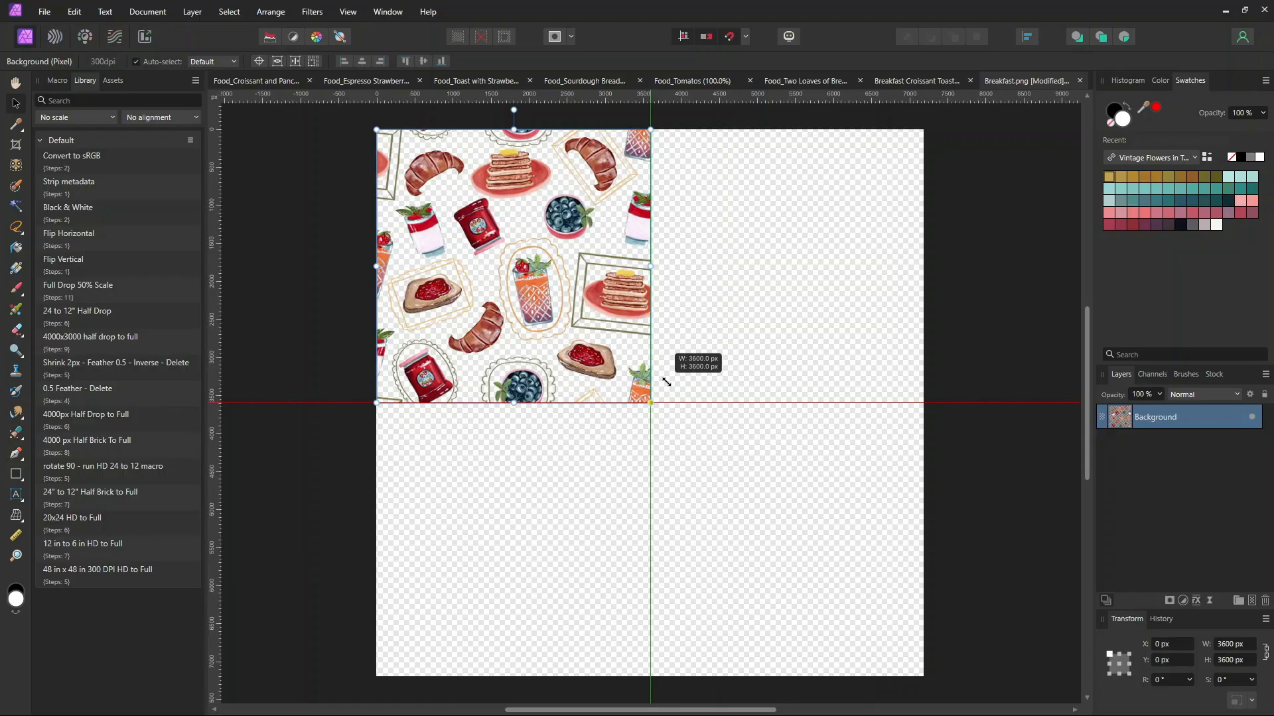
{"action": "left_click_drag", "start_coordinate": [666, 382], "coordinate": [666, 383]}
Duplicate the scaled tile directly below the original at X 0, Y 3600 px to fill the page's left half
{"action": "left_click_drag", "start_coordinate": [595, 326], "coordinate": [565, 570]}
{"action": "left_click_drag", "start_coordinate": [541, 584], "coordinate": [528, 573]}
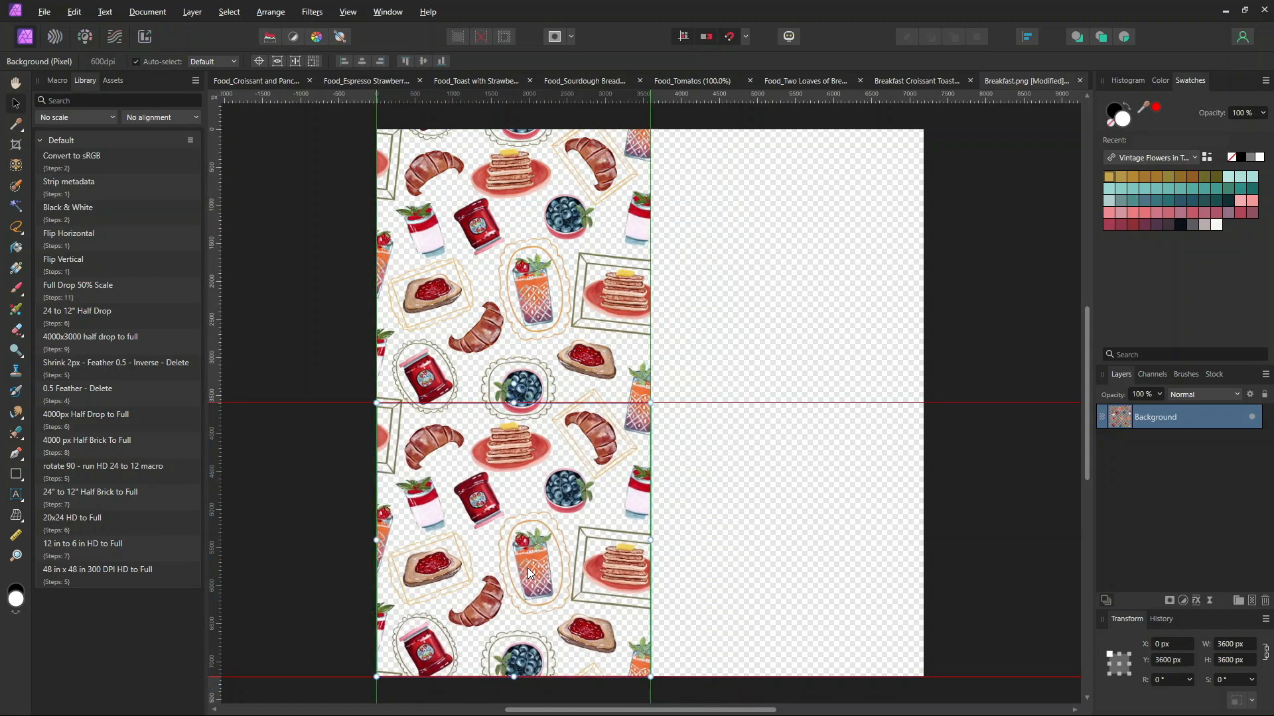
{"action": "left_click_drag", "start_coordinate": [529, 573], "coordinate": [529, 574]}
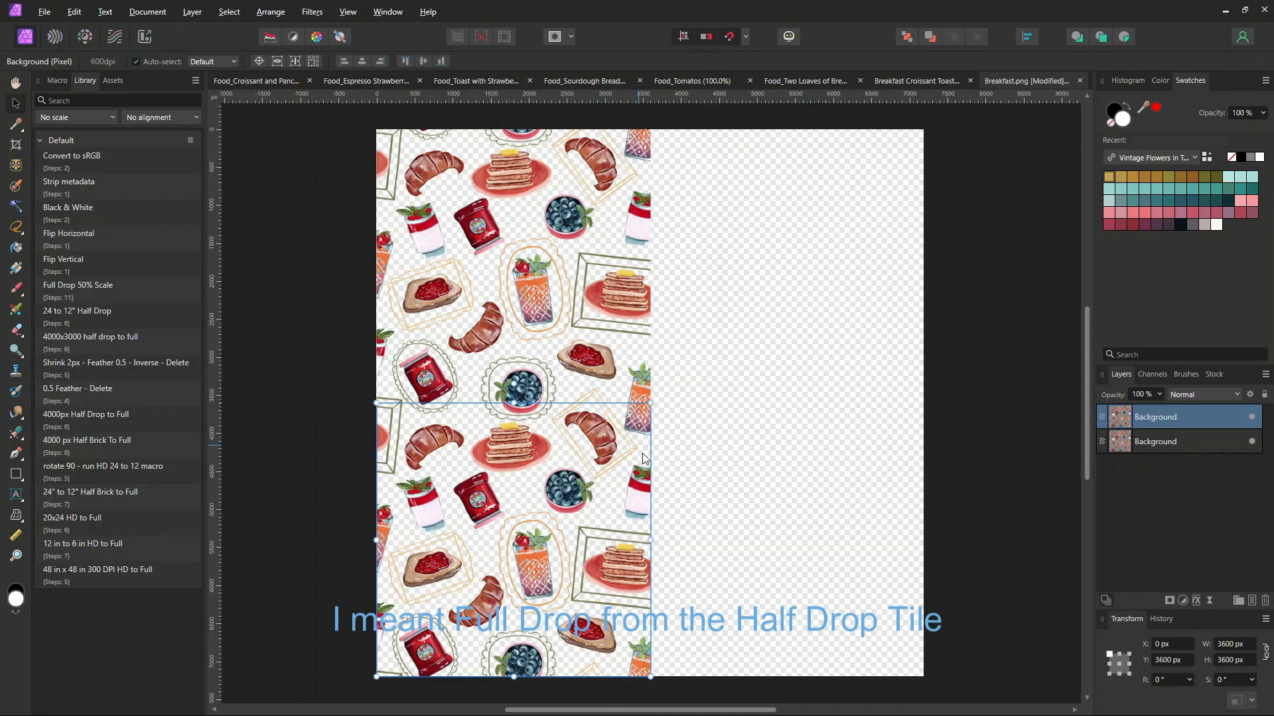
Fill the page's right half with three tile copies at X 3600 px, offset by half a tile from Y -1800 to 5400 px
{"action": "left_click_drag", "start_coordinate": [588, 617], "coordinate": [861, 204]}
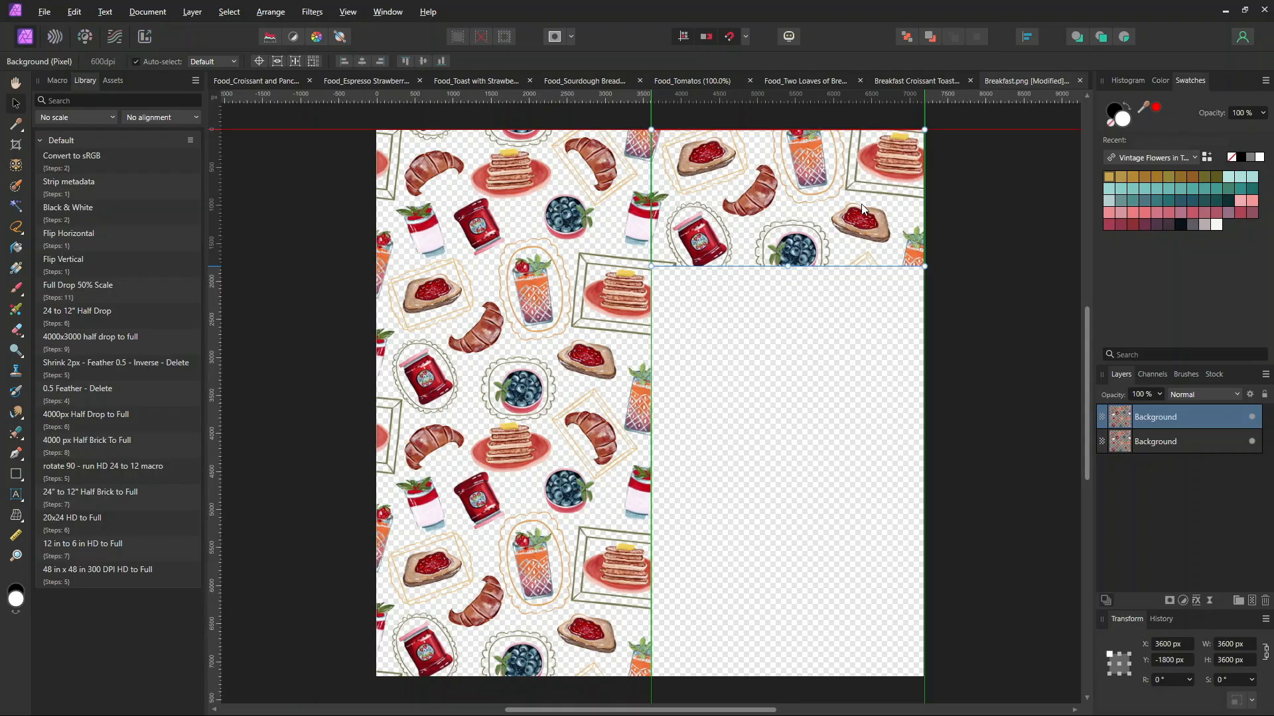
{"action": "left_click_drag", "start_coordinate": [861, 207], "coordinate": [787, 663]}
{"action": "key", "text": "ctrl+j"}
{"action": "key", "text": "ctrl+j"}
{"action": "key", "text": "ctrl+j"}
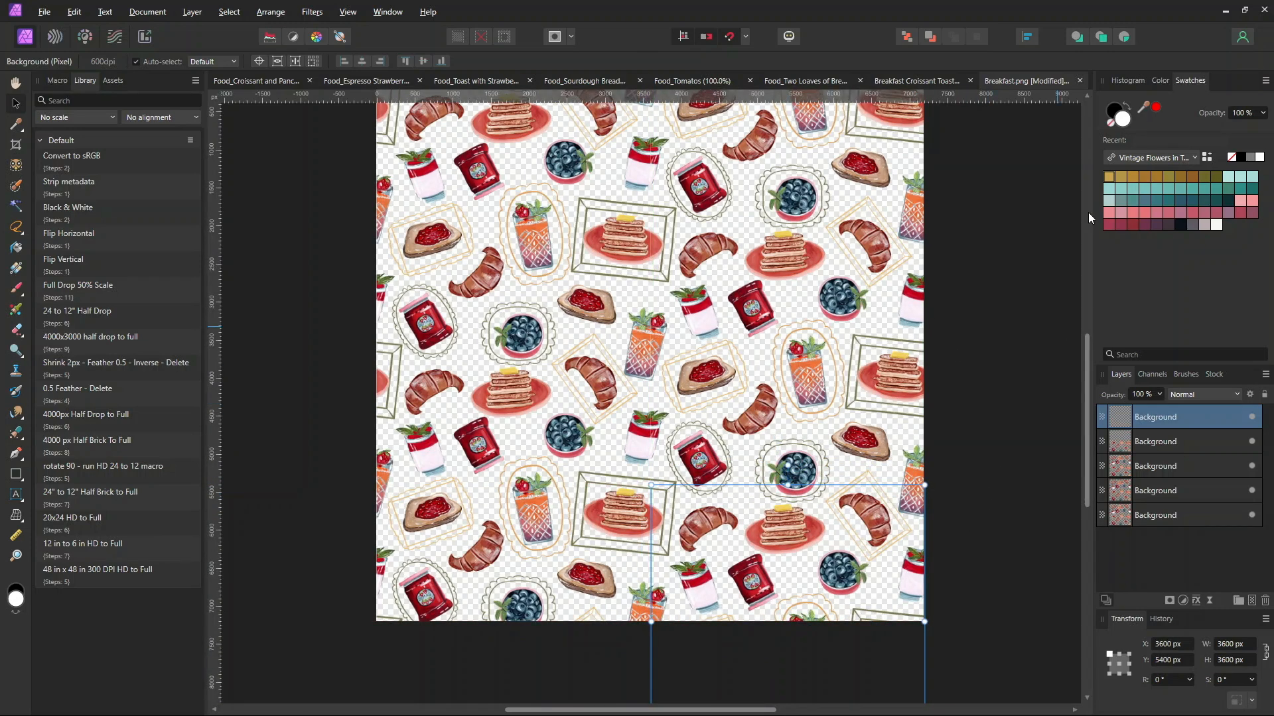
{"action": "scroll", "coordinate": [1085, 379], "scroll_direction": "up", "scroll_amount": 2}
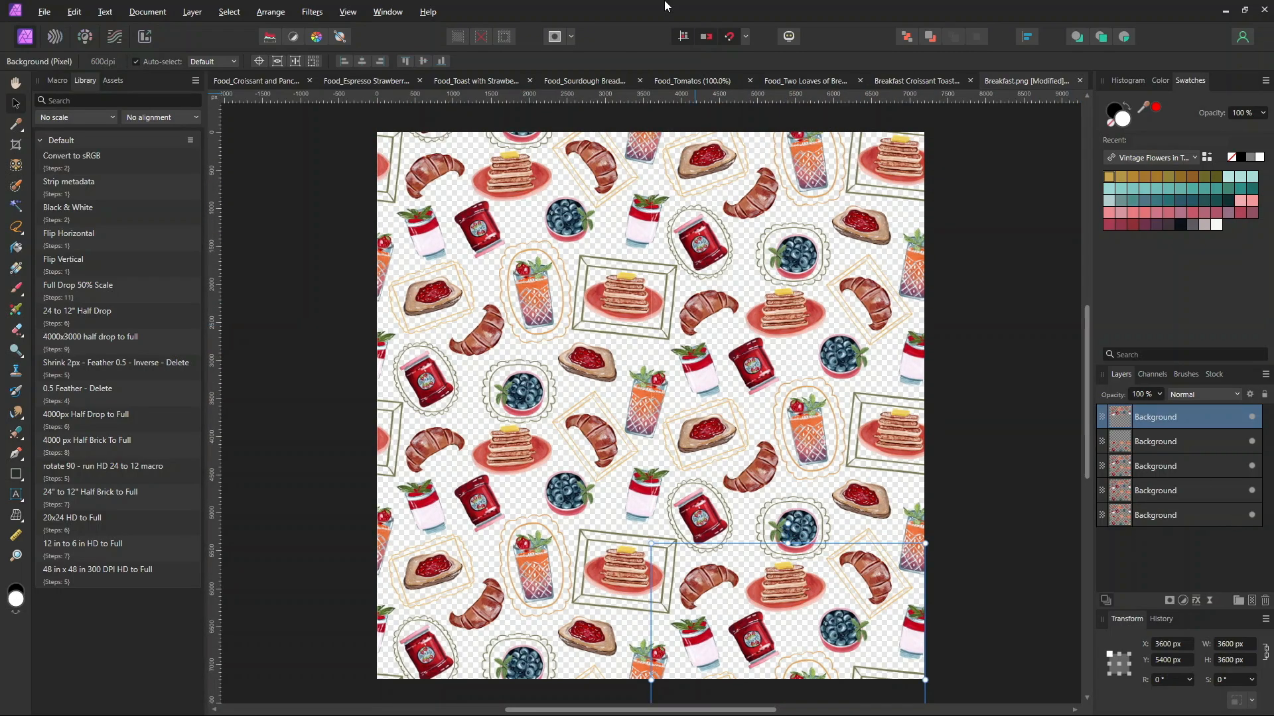
Copy four colored background rectangles from the Breakfast Croissant Toast document into Breakfast.png and place them beneath the tile layers
{"action": "left_click", "coordinate": [906, 80]}
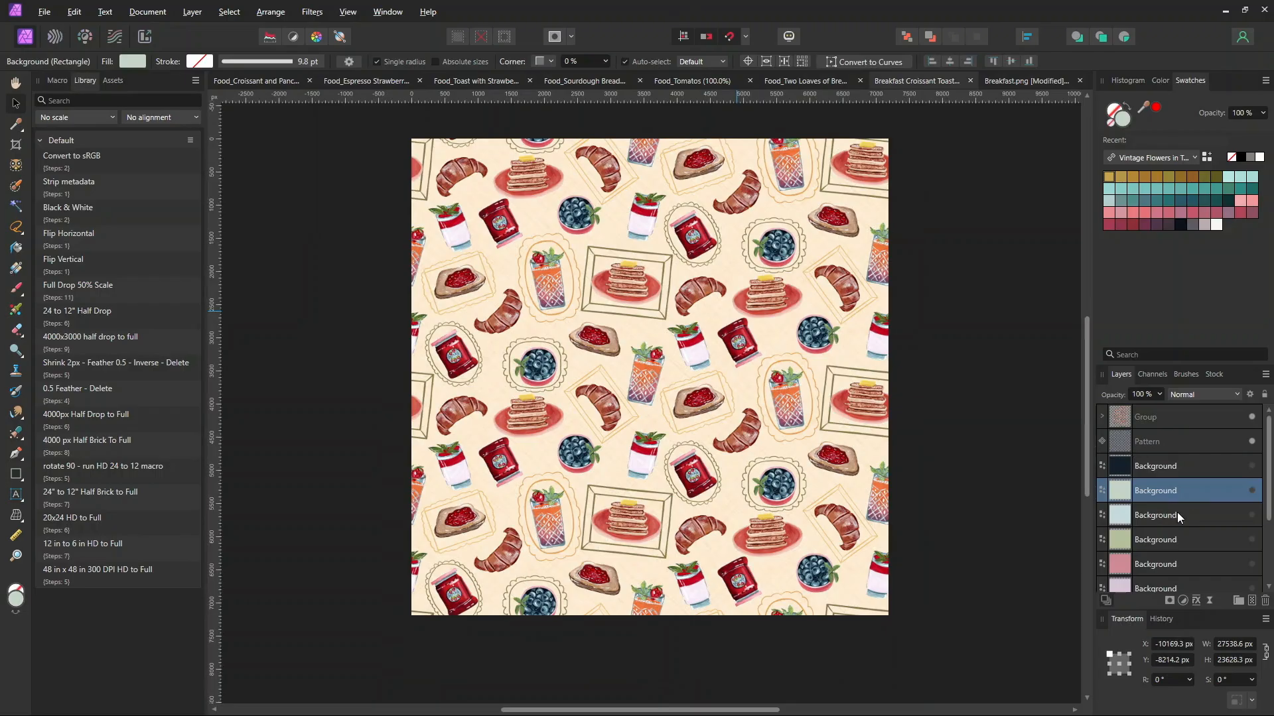
{"action": "left_click", "coordinate": [1185, 555], "text": "shift"}
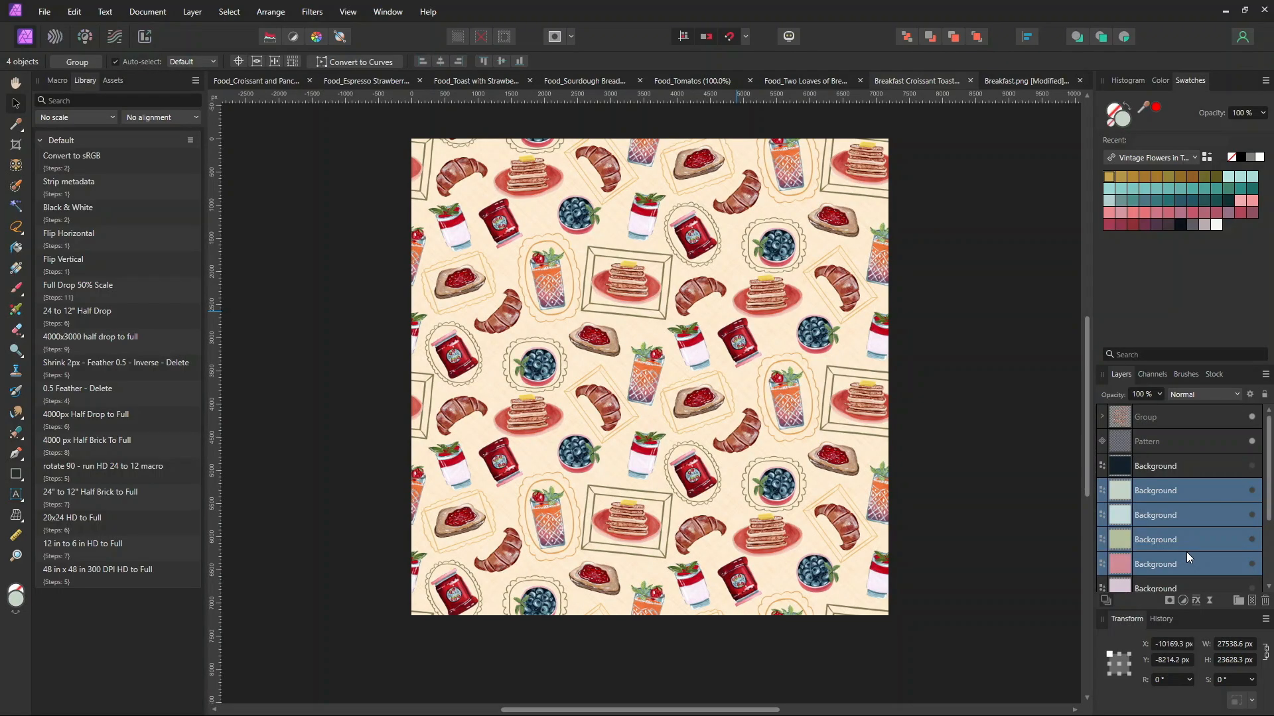
{"action": "left_click", "coordinate": [1045, 83]}
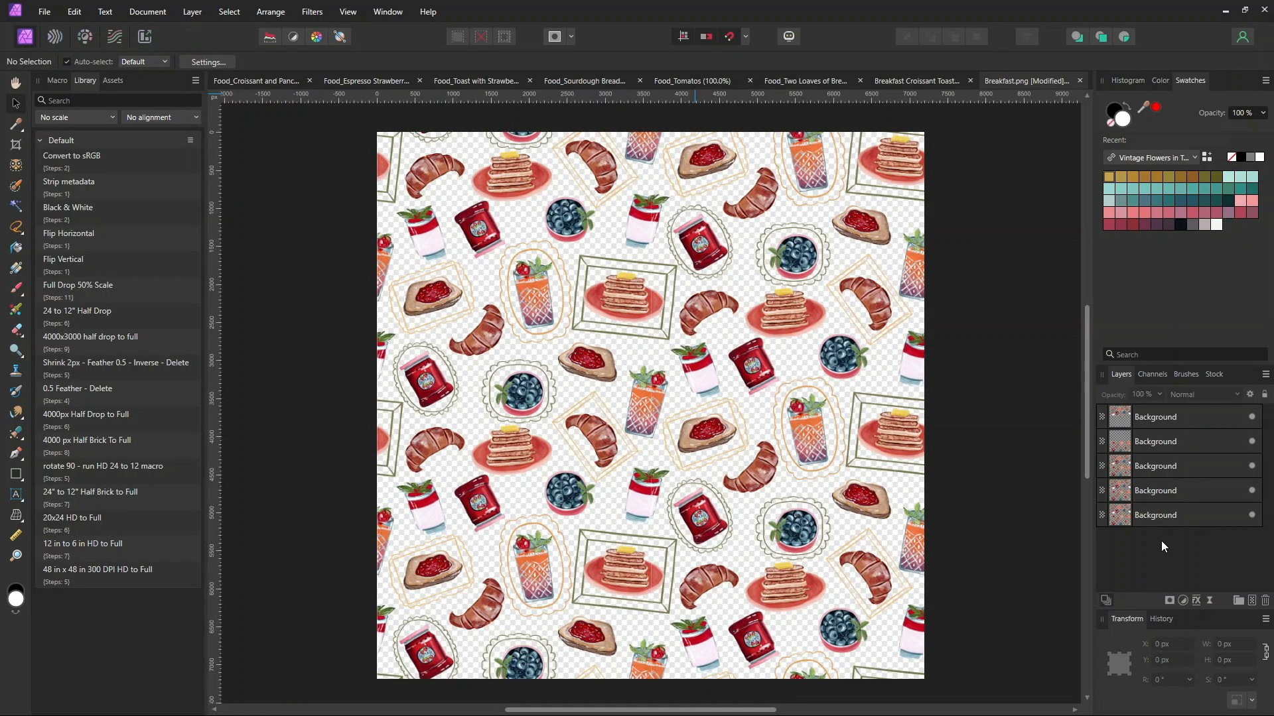
{"action": "key", "text": "ctrl+v"}
{"action": "left_click_drag", "start_coordinate": [1185, 482], "coordinate": [1183, 580]}
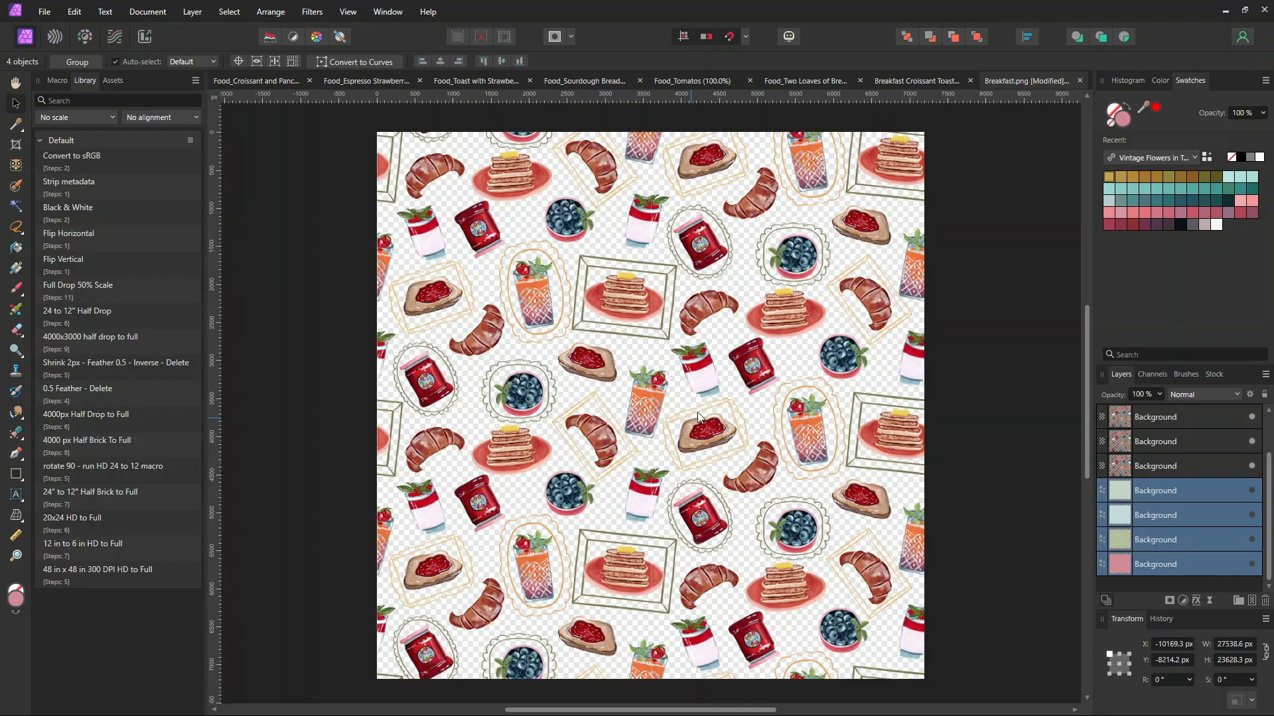
Group the five tile layers above the colored backgrounds
{"action": "left_click", "coordinate": [1191, 470]}
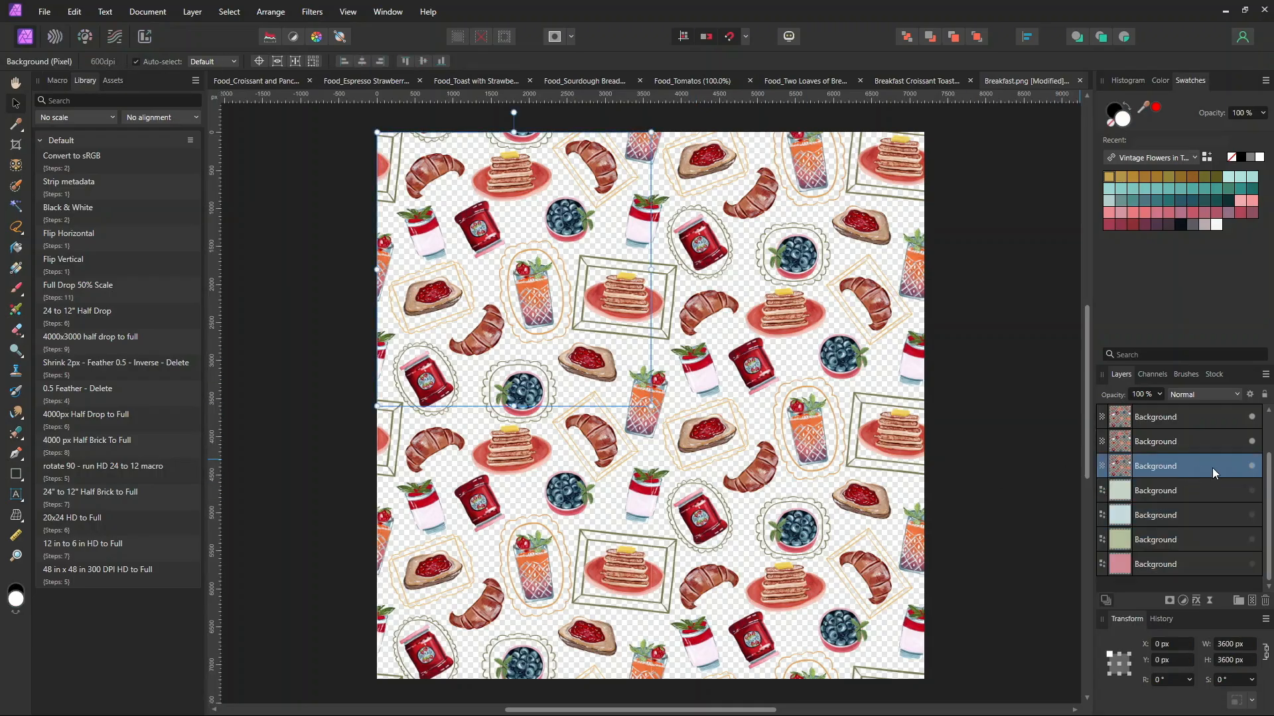
{"action": "left_click", "coordinate": [1186, 419], "text": "shift"}
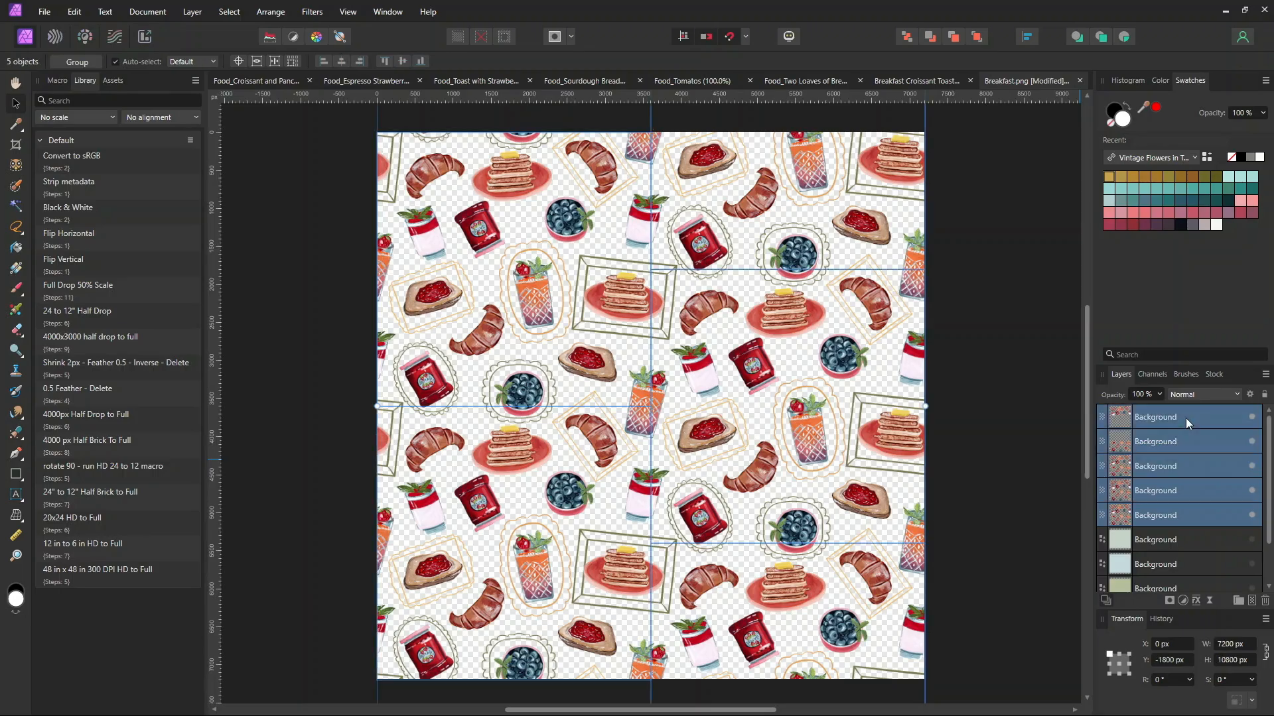
{"action": "right_click", "coordinate": [1136, 413]}
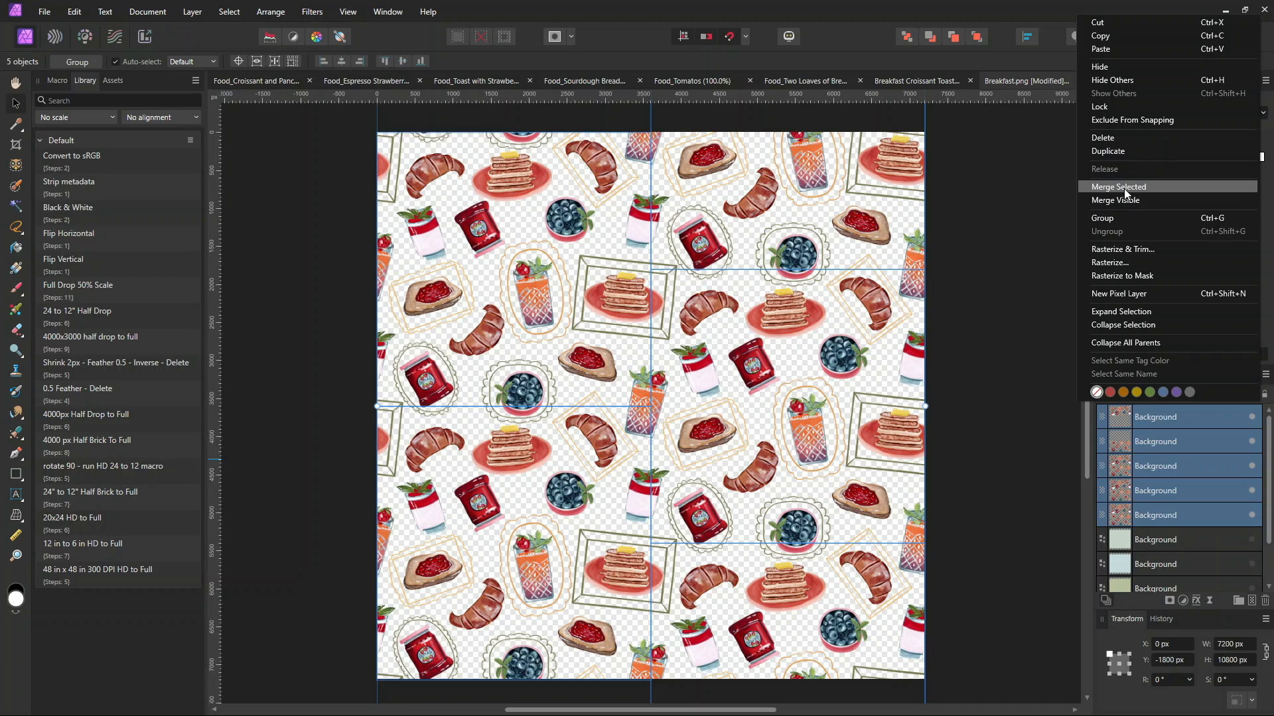
{"action": "left_click", "coordinate": [1130, 216]}
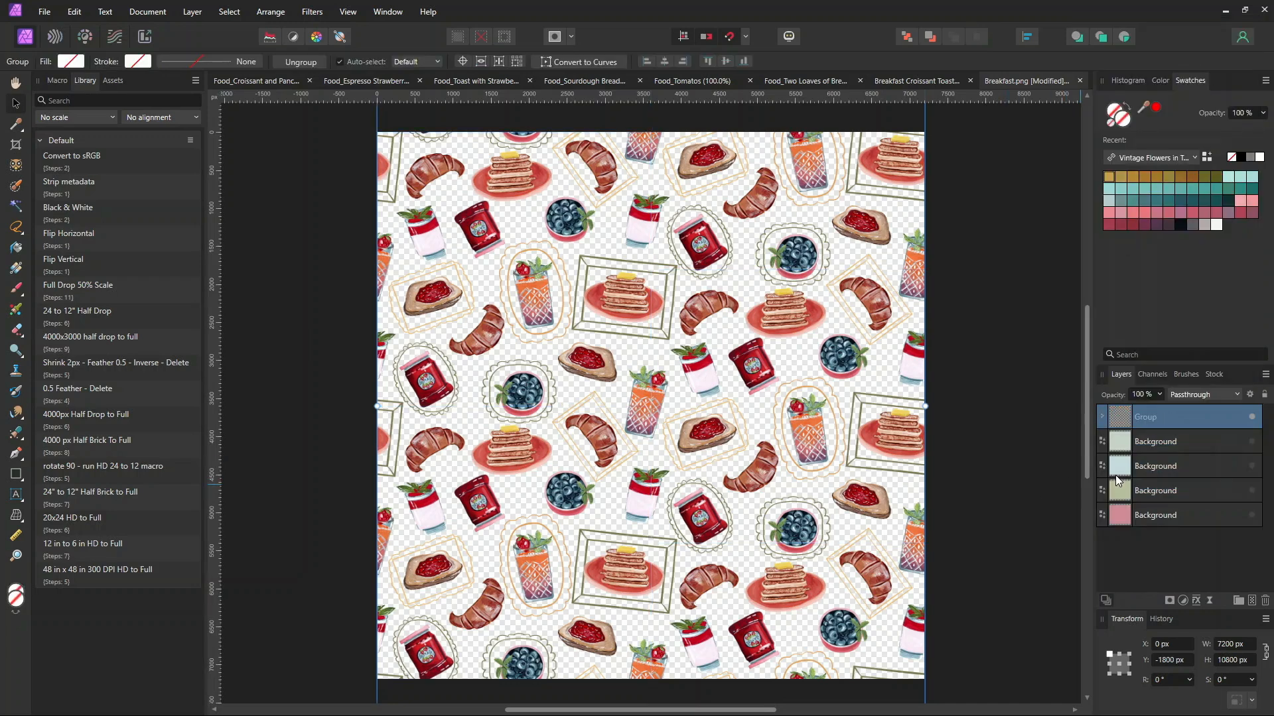
Show the pale green background beneath the group and select its layer
{"action": "left_click", "coordinate": [1252, 441]}
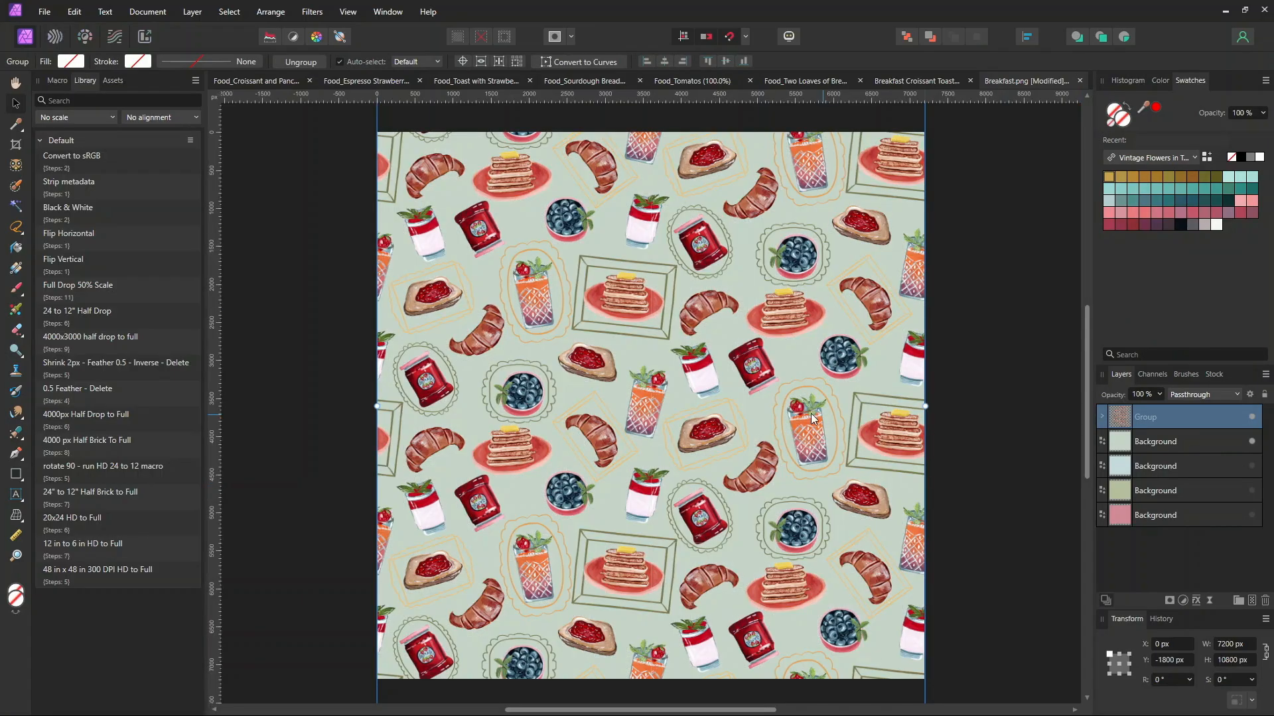
{"action": "scroll", "coordinate": [615, 419], "scroll_direction": "down", "scroll_amount": 2}
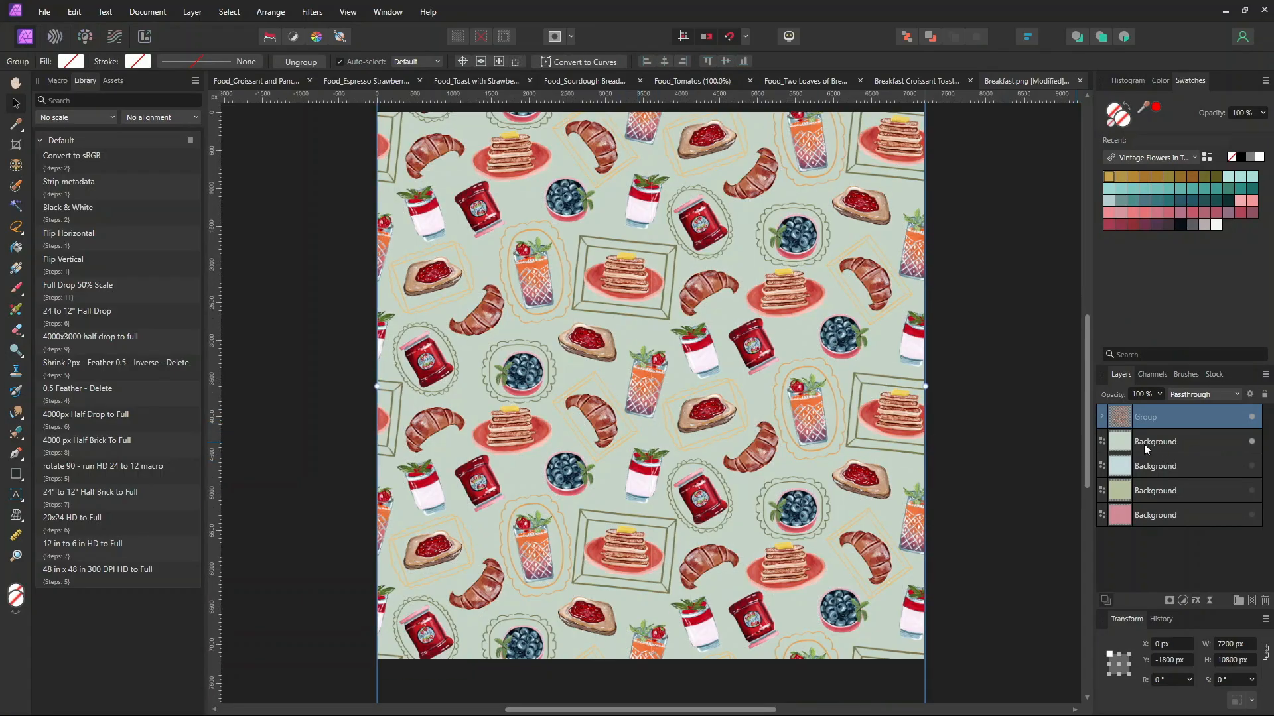
{"action": "left_click", "coordinate": [1112, 444]}
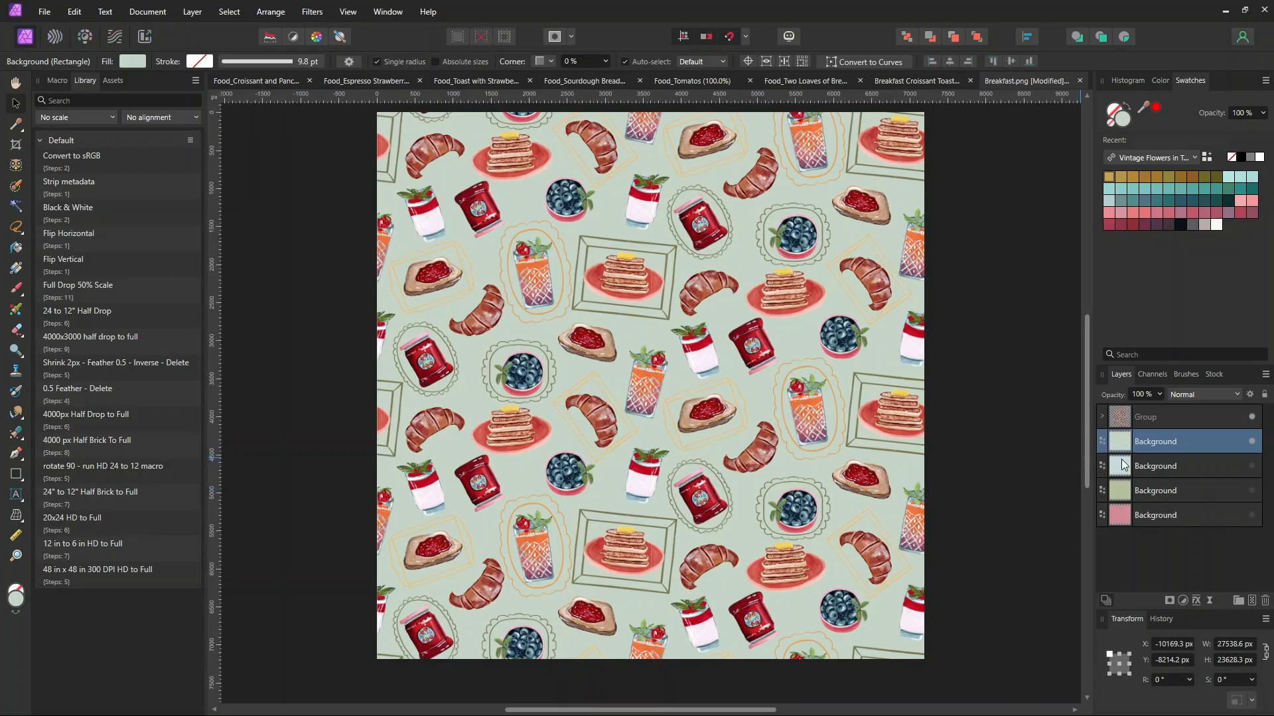
{"action": "left_click_drag", "start_coordinate": [1086, 368], "coordinate": [1091, 359]}
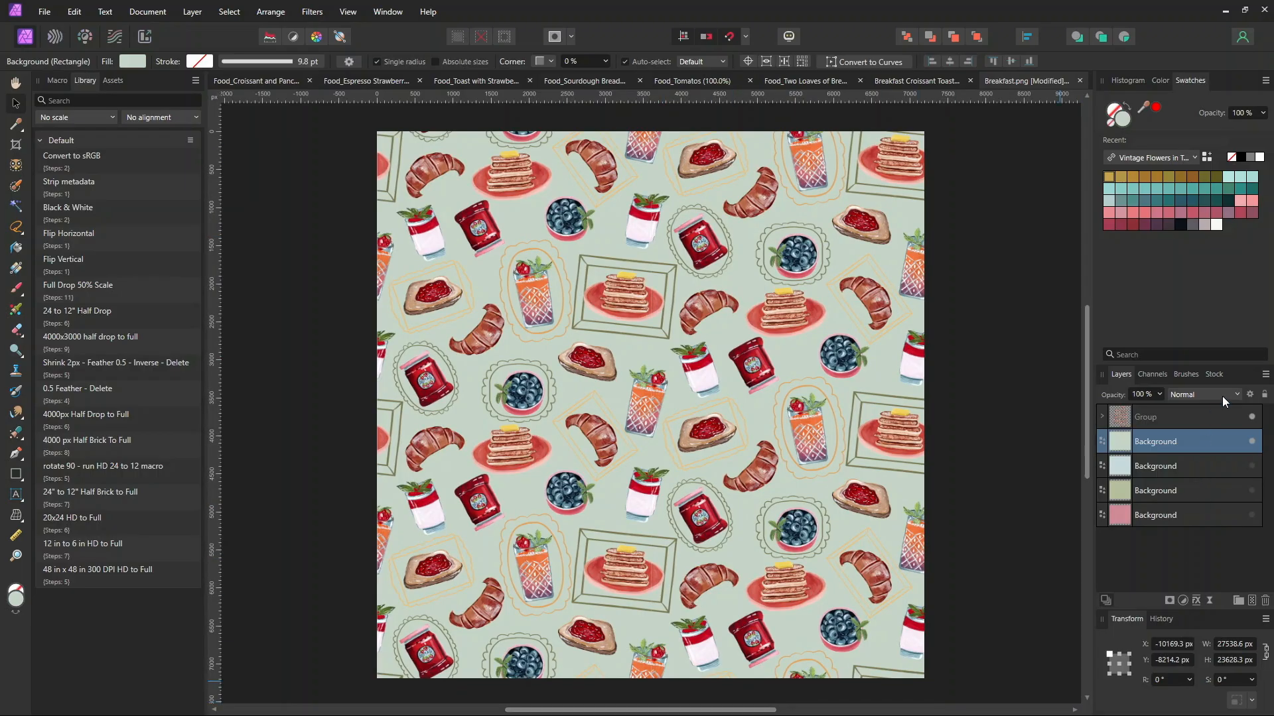
Place the dark crosshatch texture from the AP Texture Patterns assets between the motif group and the pale green background
{"action": "left_click", "coordinate": [109, 81]}
{"action": "left_click", "coordinate": [86, 118]}
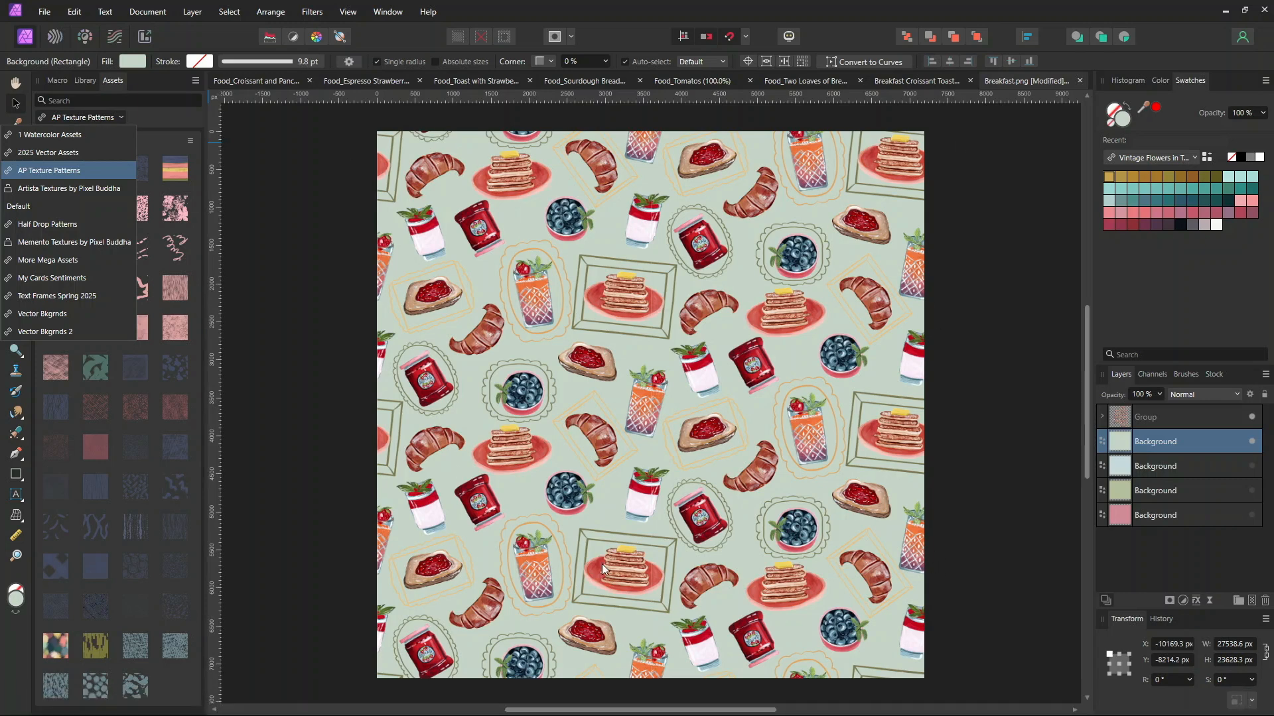
{"action": "left_click_drag", "start_coordinate": [88, 614], "coordinate": [430, 193]}
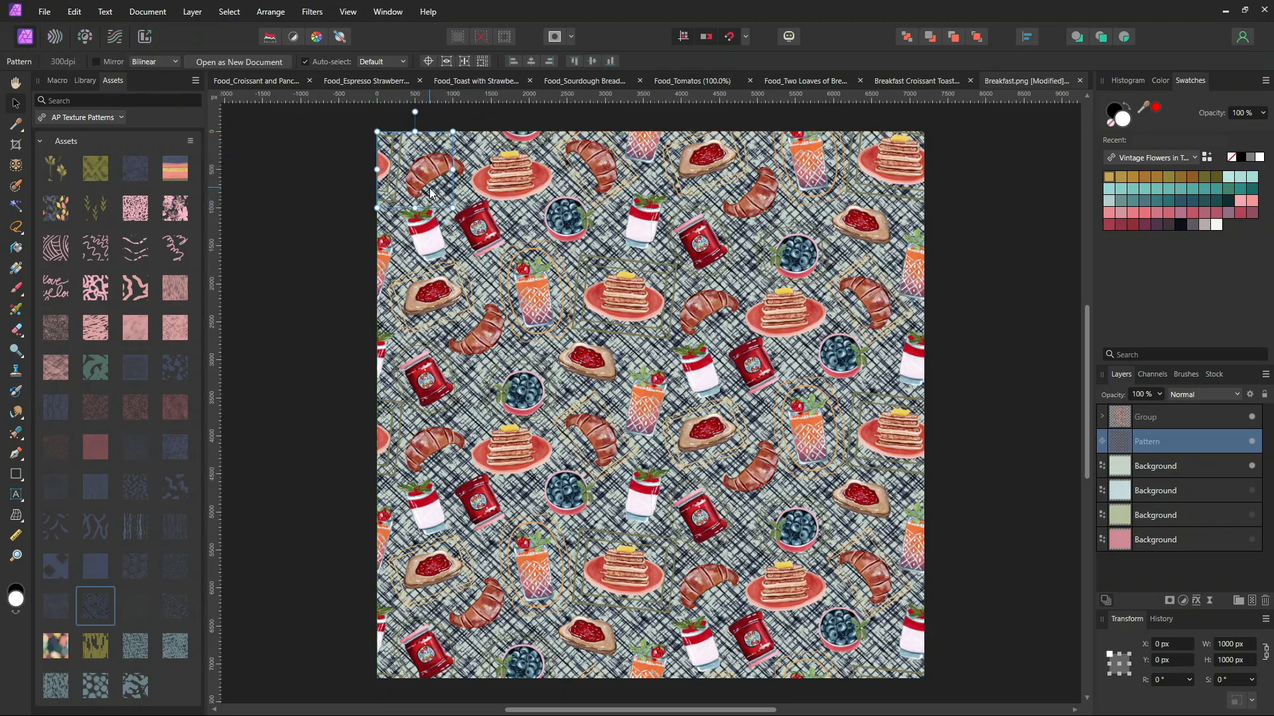
{"action": "left_click", "coordinate": [192, 11]}
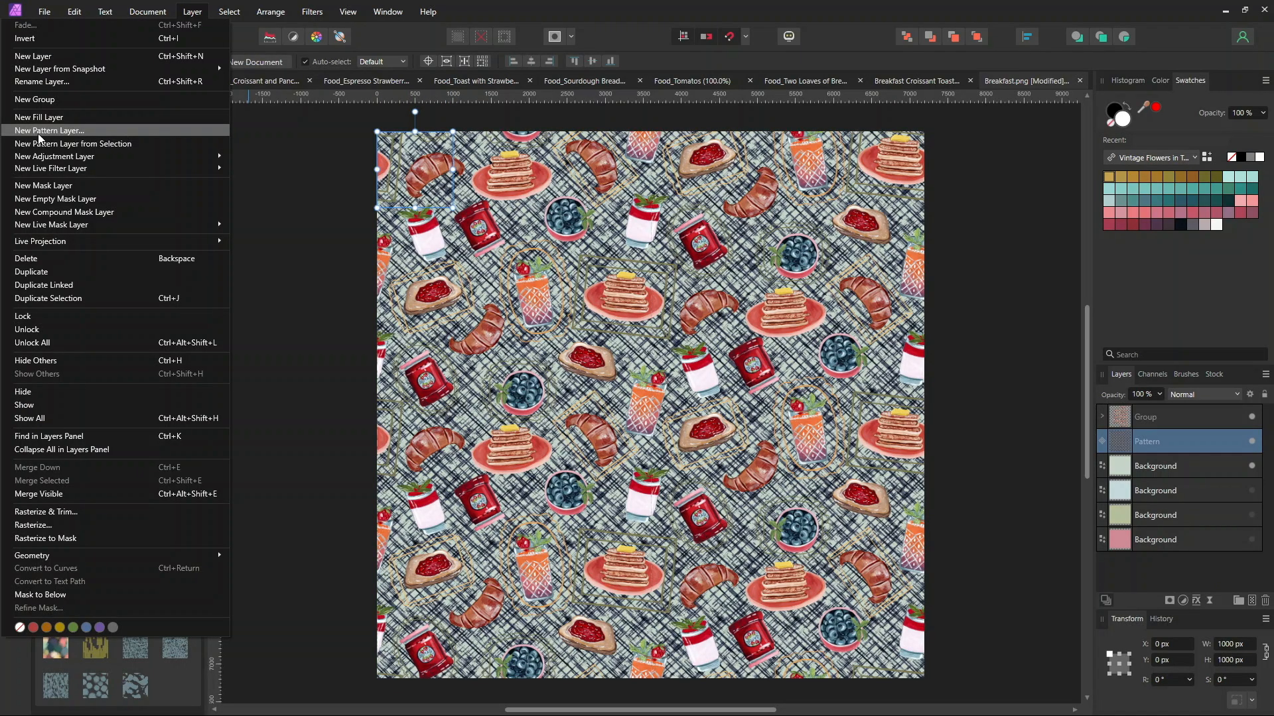
{"action": "left_click", "coordinate": [650, 6]}
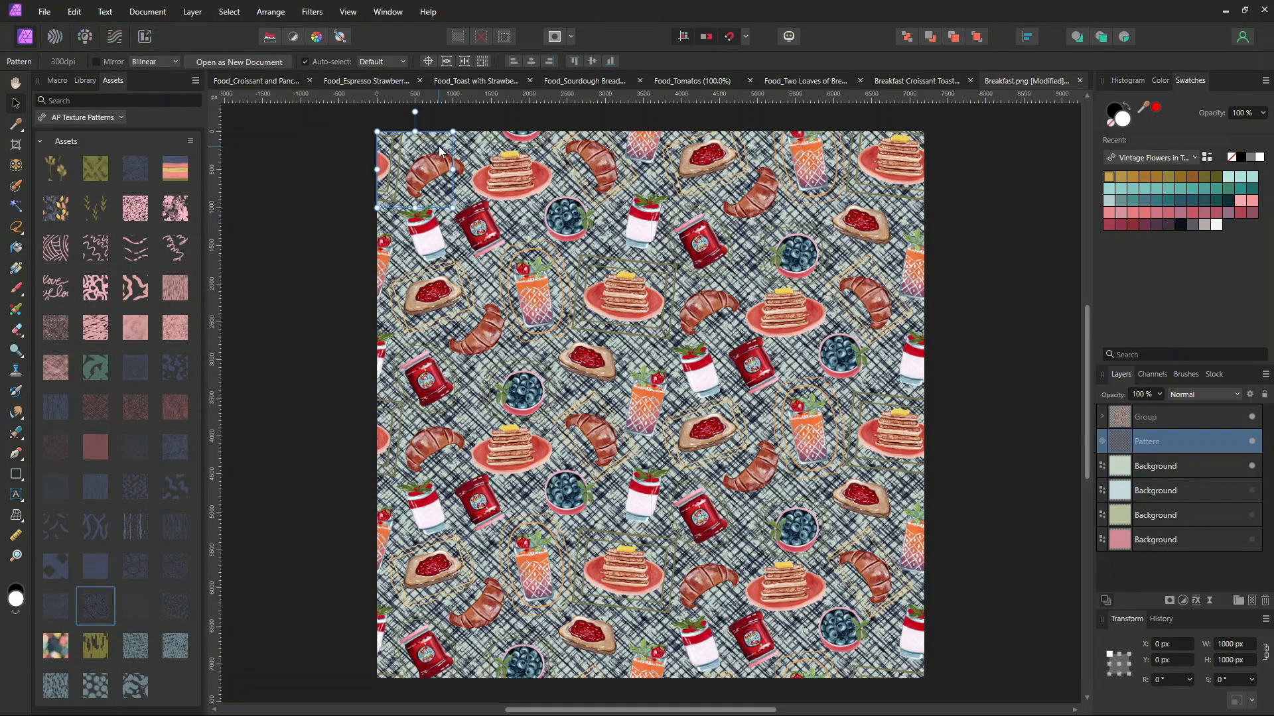
{"action": "left_click", "coordinate": [1198, 396]}
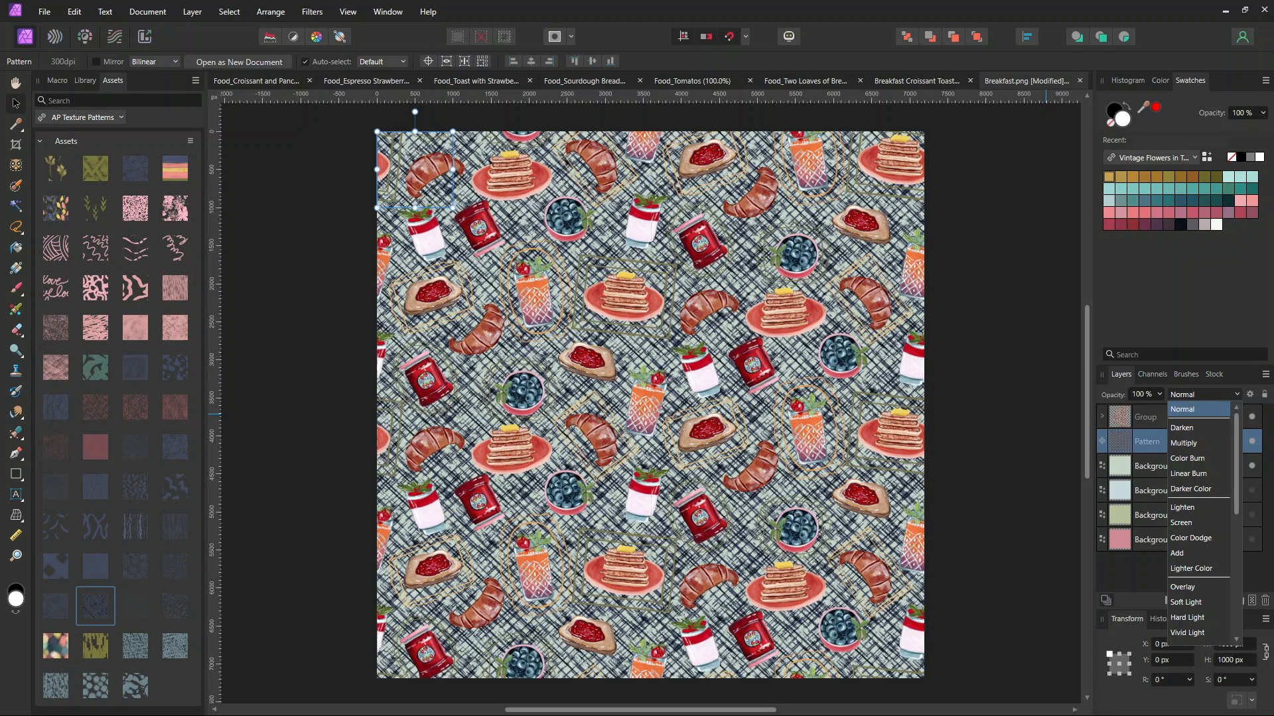
{"action": "left_click", "coordinate": [1120, 450]}
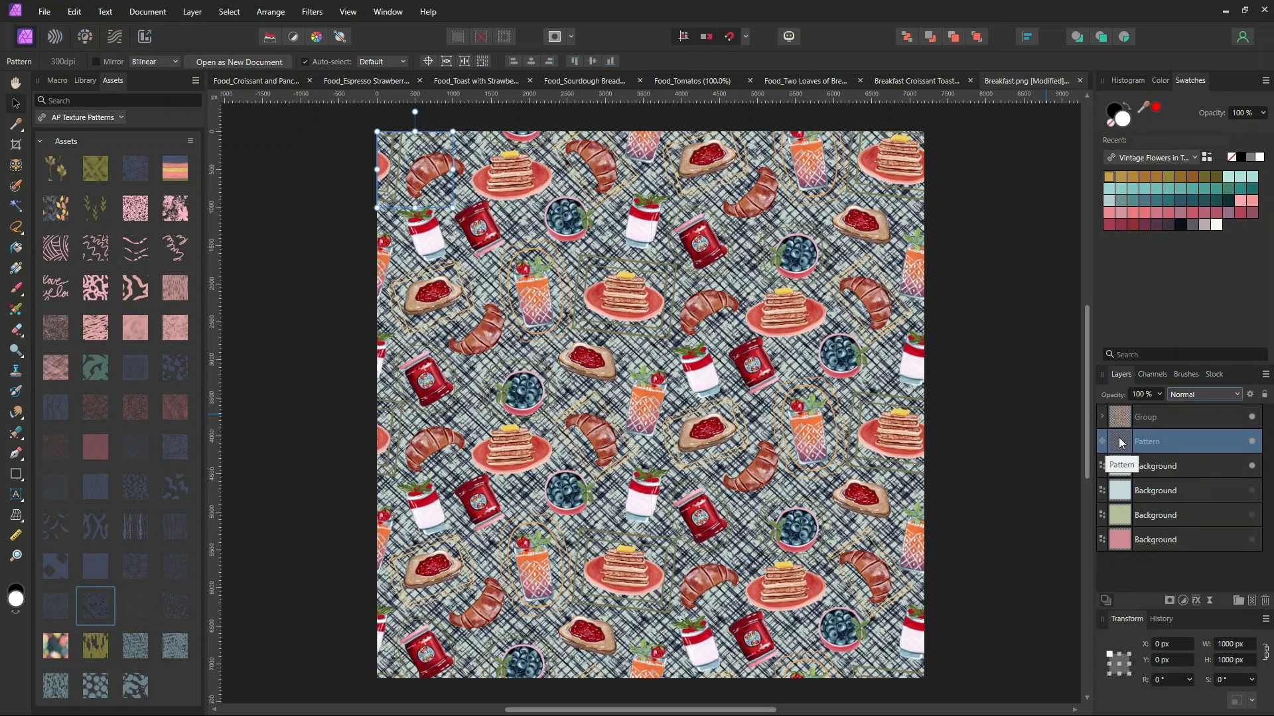
Add a Color Overlay layer effect to the crosshatch pattern layer and open its overlay color for editing
{"action": "left_click", "coordinate": [1197, 601]}
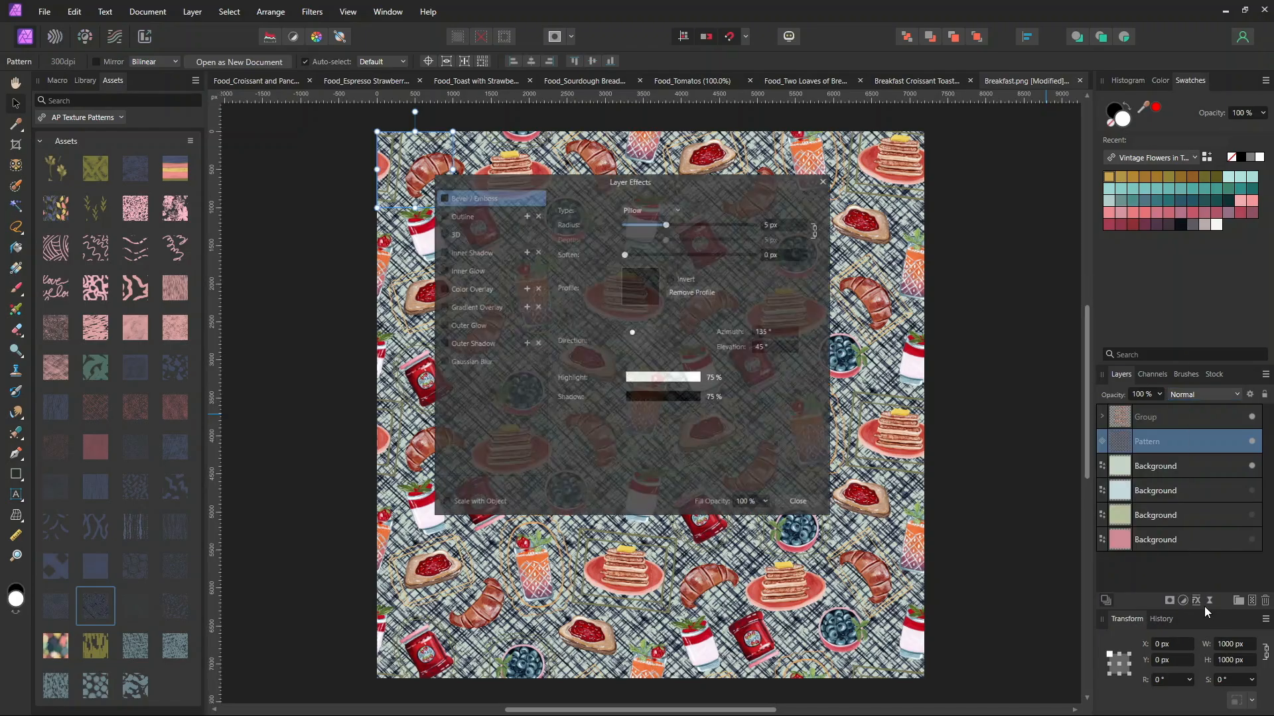
{"action": "left_click", "coordinate": [470, 287]}
{"action": "left_click", "coordinate": [646, 237]}
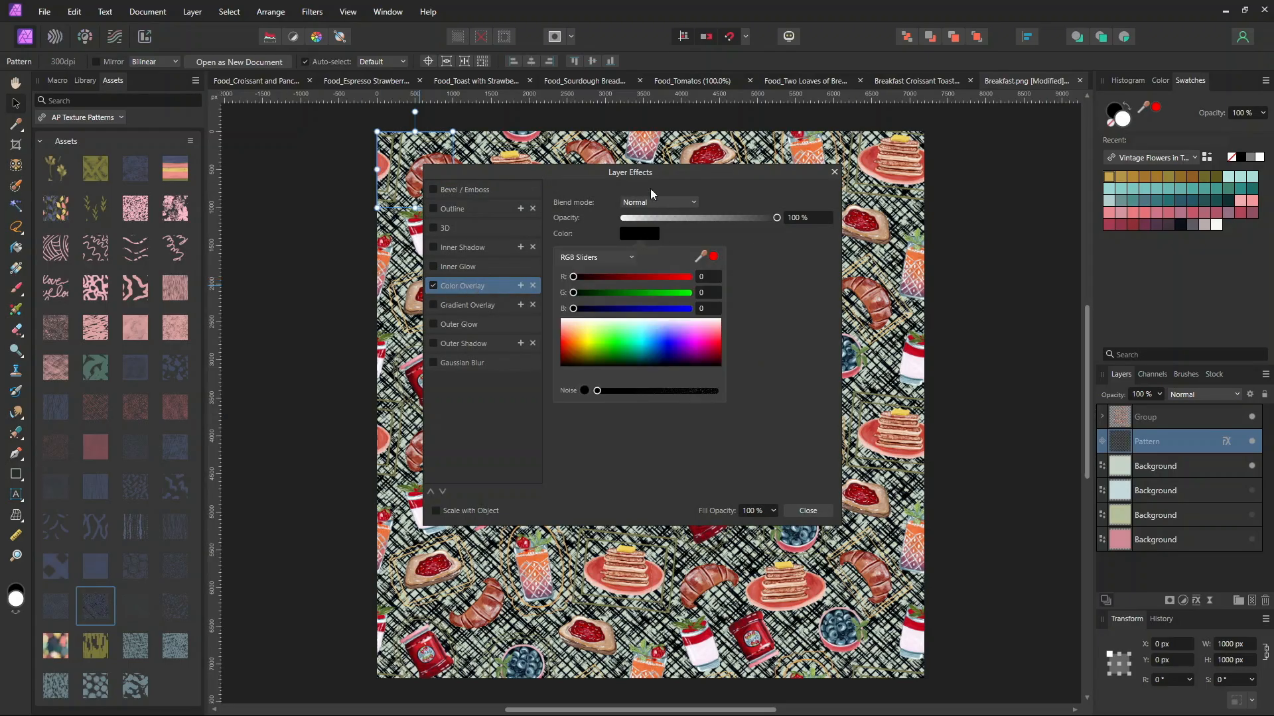
{"action": "left_click_drag", "start_coordinate": [691, 177], "coordinate": [1133, 168]}
{"action": "left_click", "coordinate": [1092, 225]}
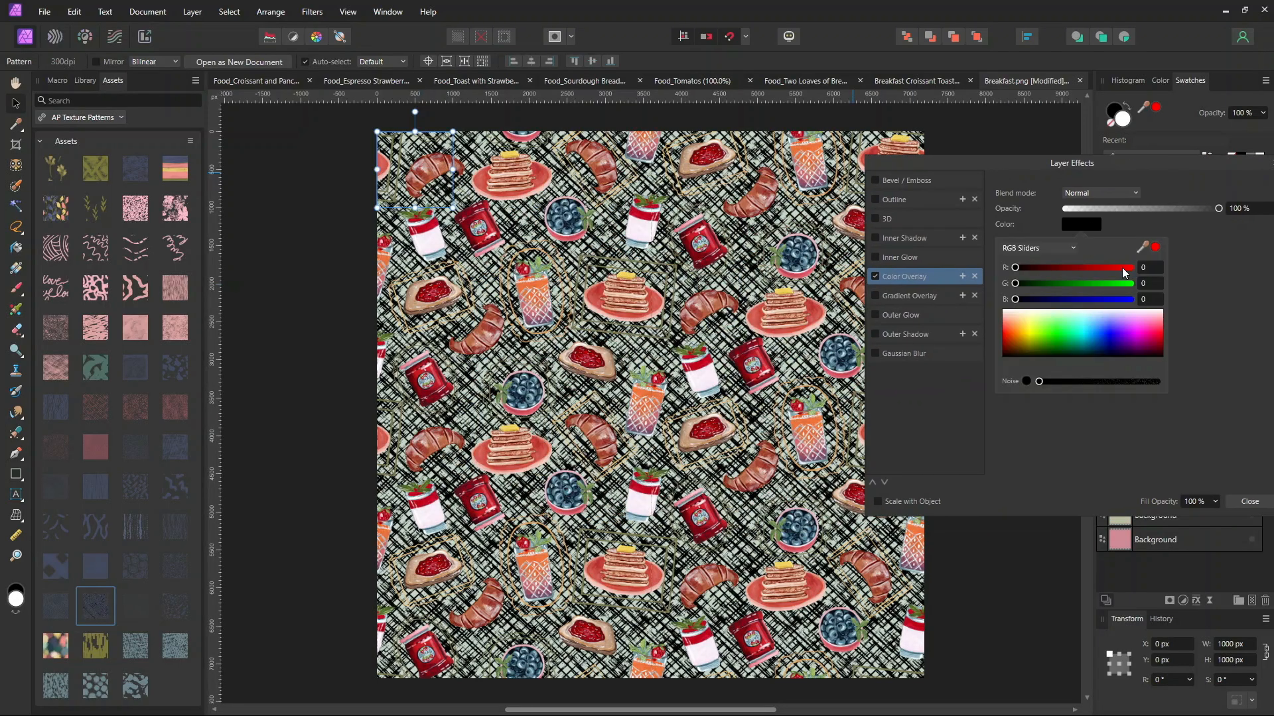
Show the overlay color as an HSL Color Wheel and set it to a muted dark red, 7C3E3E
{"action": "left_click", "coordinate": [1049, 248]}
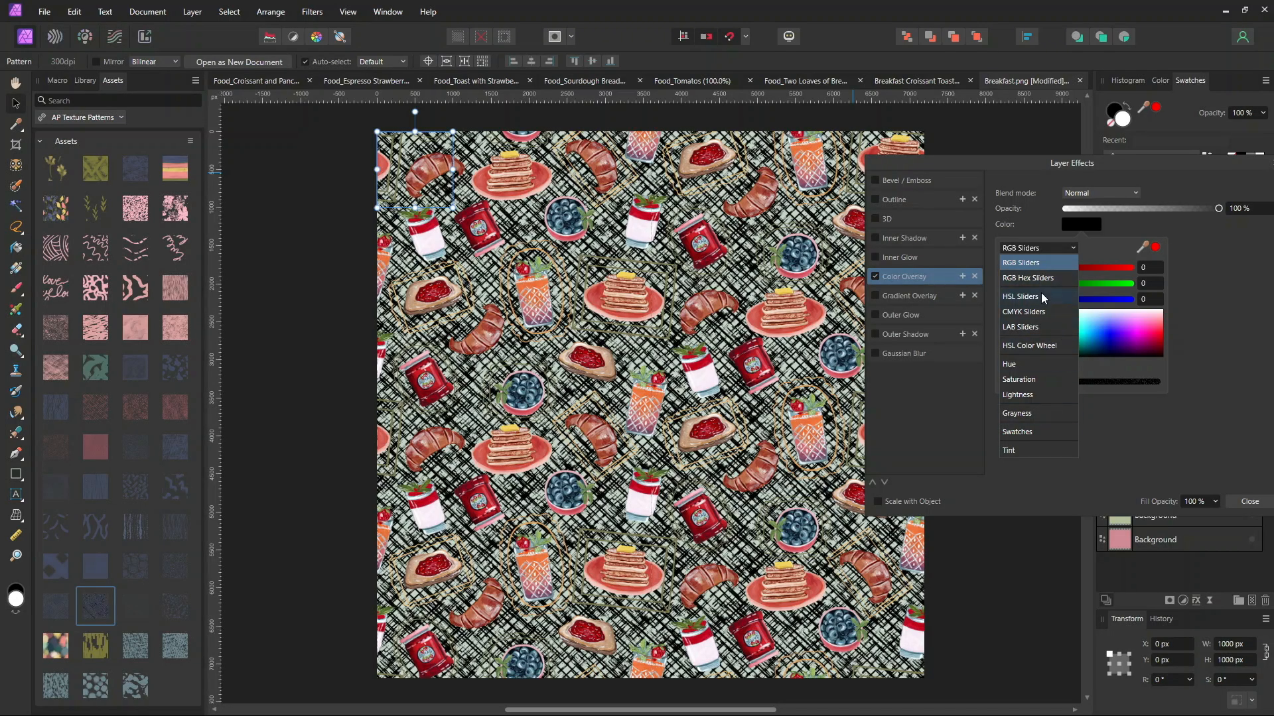
{"action": "left_click", "coordinate": [1037, 348]}
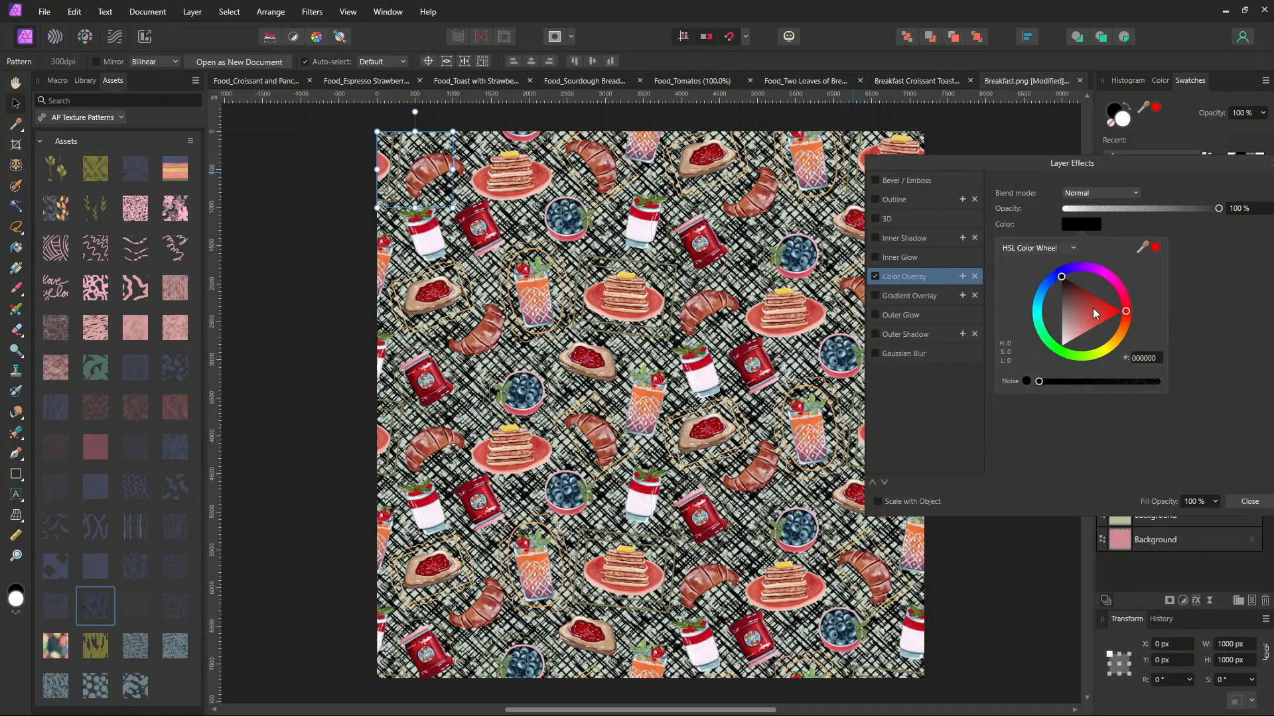
{"action": "left_click", "coordinate": [1051, 248]}
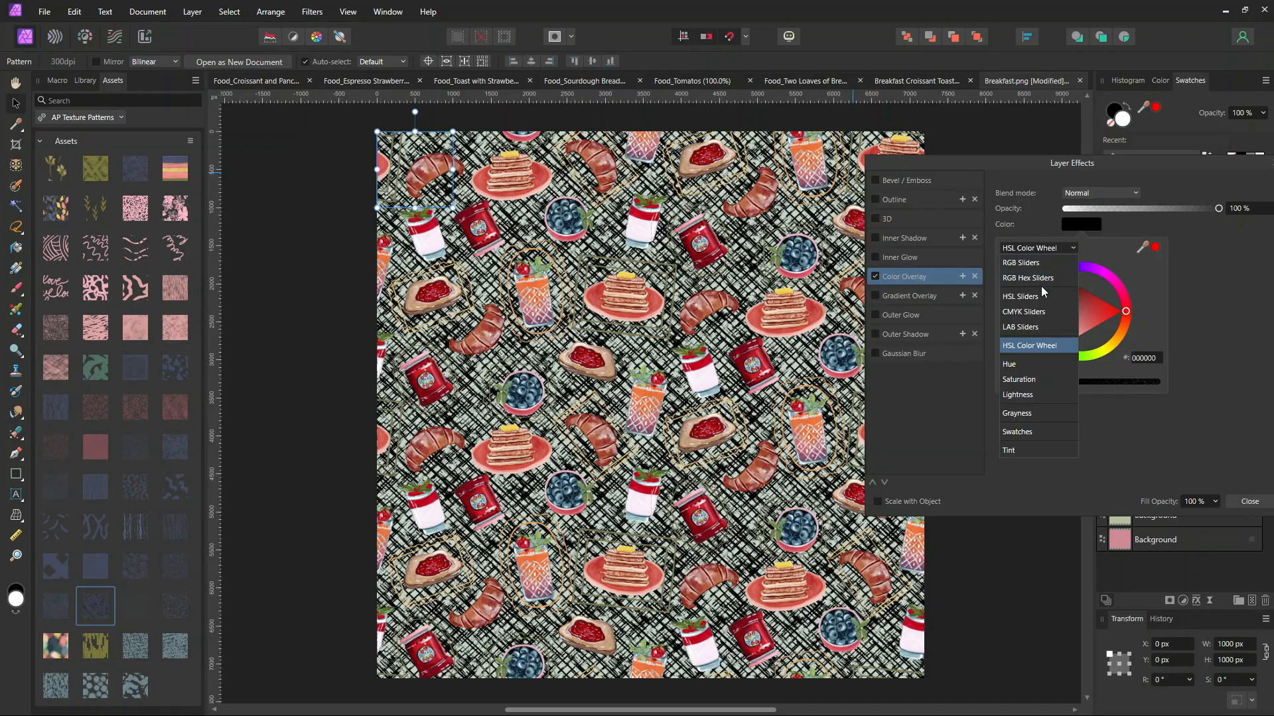
{"action": "left_click", "coordinate": [1023, 297]}
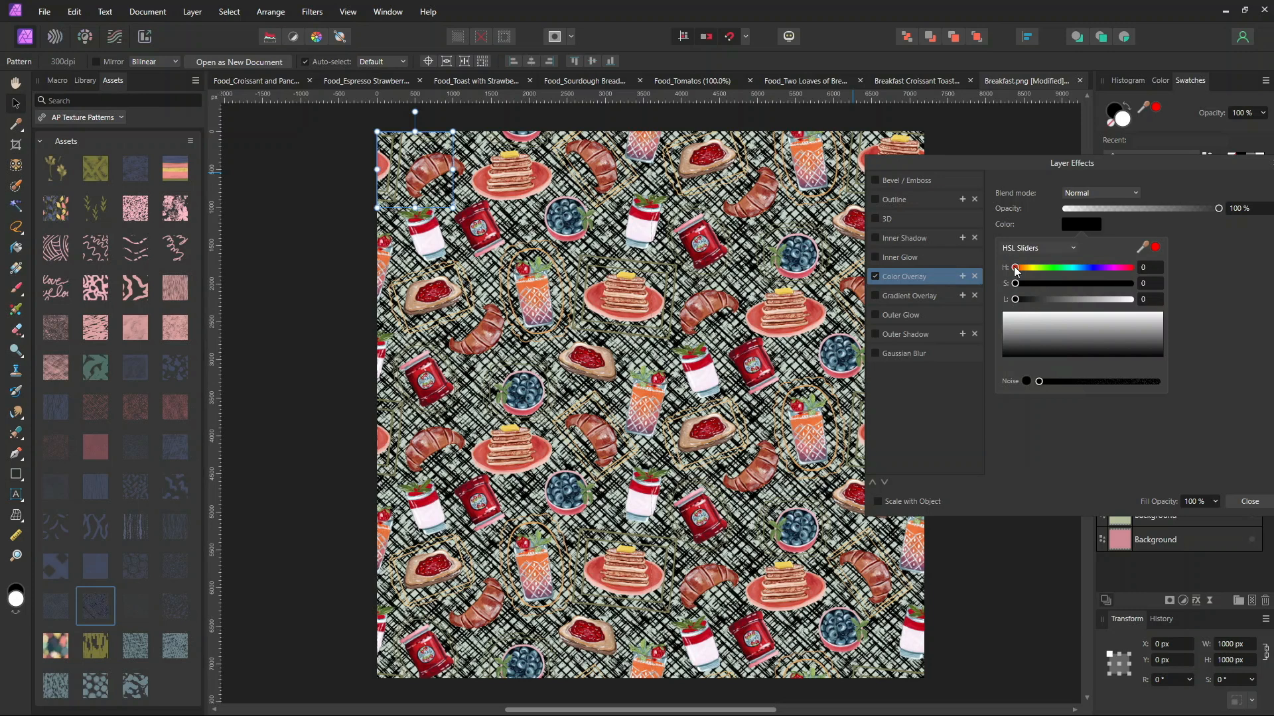
{"action": "left_click", "coordinate": [1021, 246]}
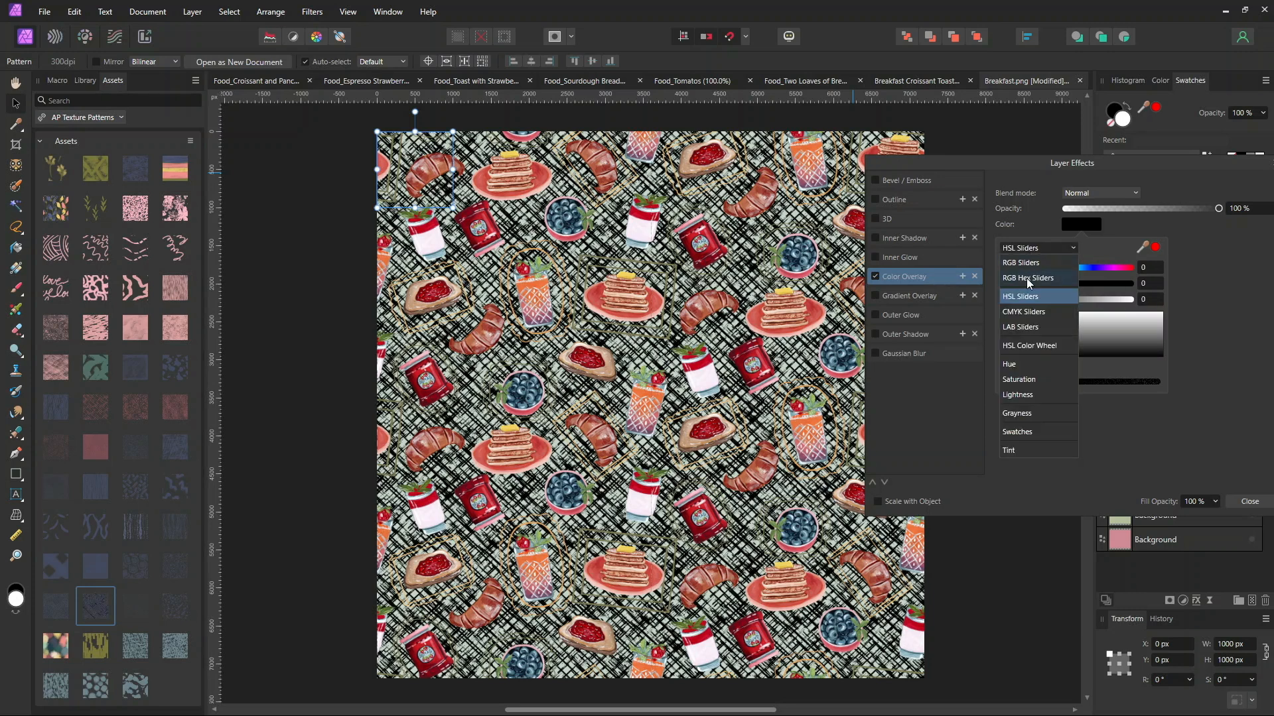
{"action": "left_click", "coordinate": [1025, 277]}
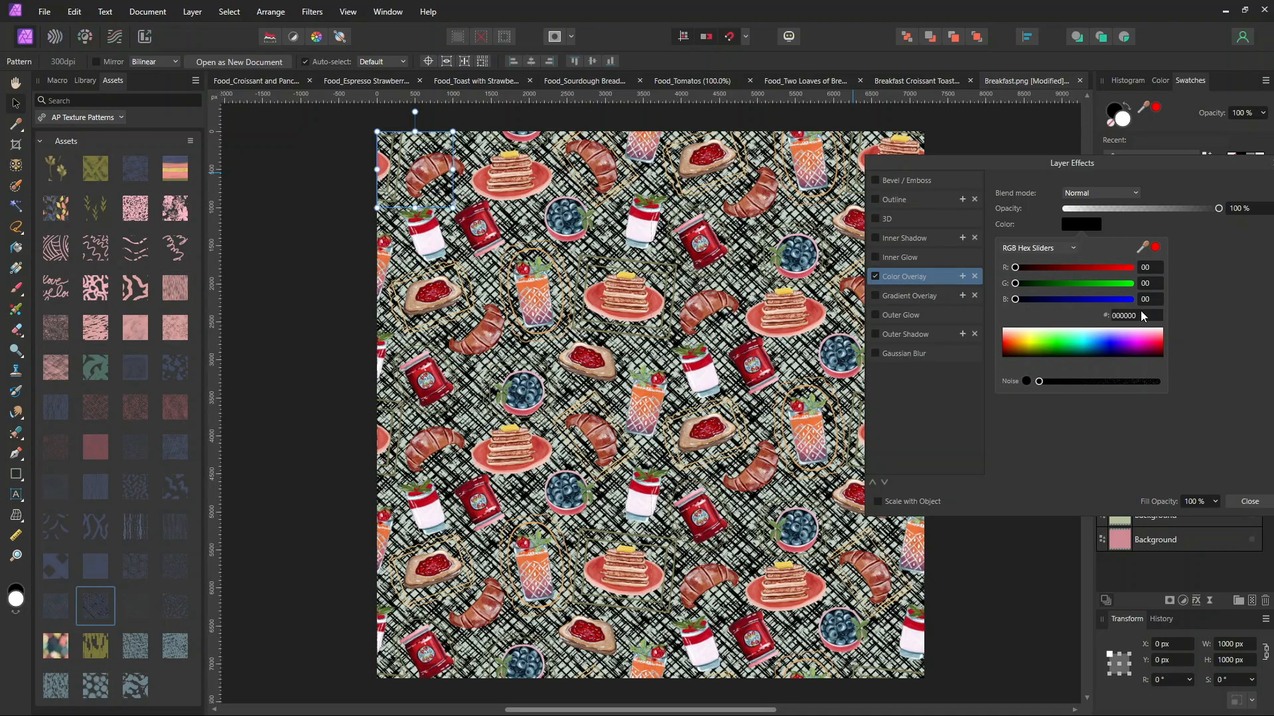
{"action": "left_click", "coordinate": [1037, 247]}
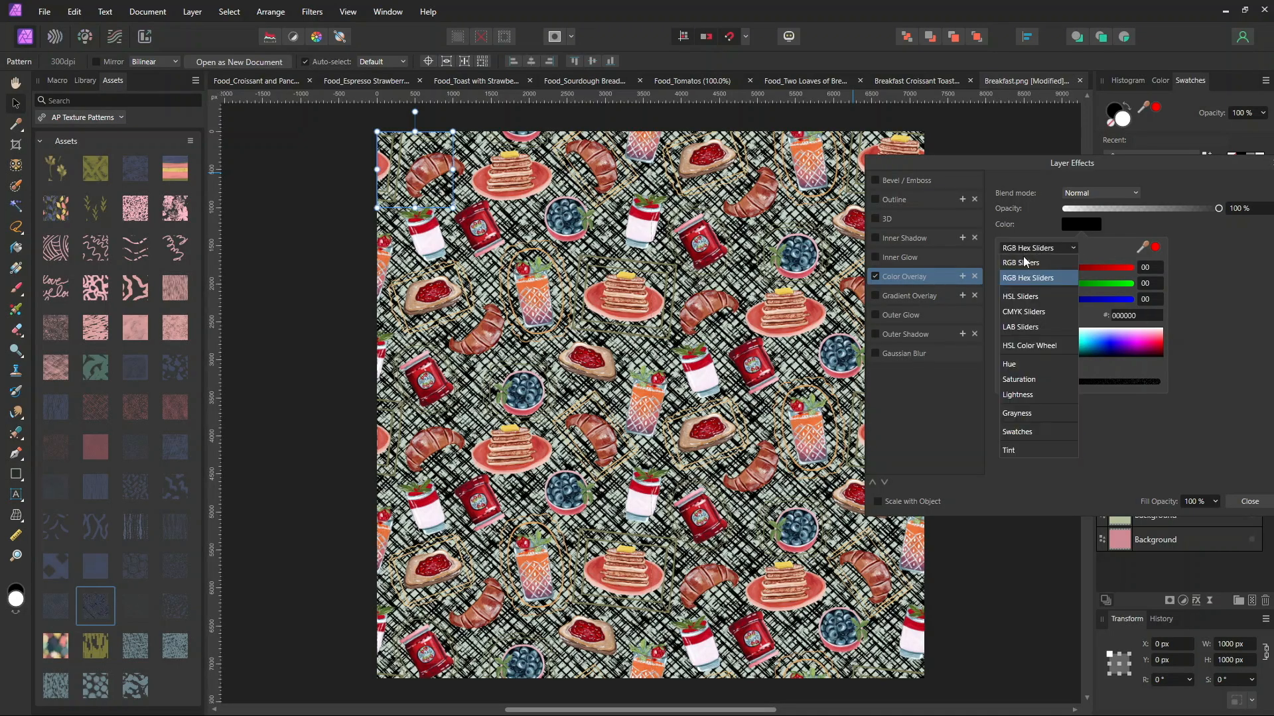
{"action": "left_click", "coordinate": [1030, 347]}
{"action": "mouse_move", "coordinate": [1062, 316]}
{"action": "left_mouse_down"}
{"action": "mouse_move", "coordinate": [1092, 320]}
{"action": "mouse_move", "coordinate": [1076, 301]}
{"action": "left_mouse_up"}
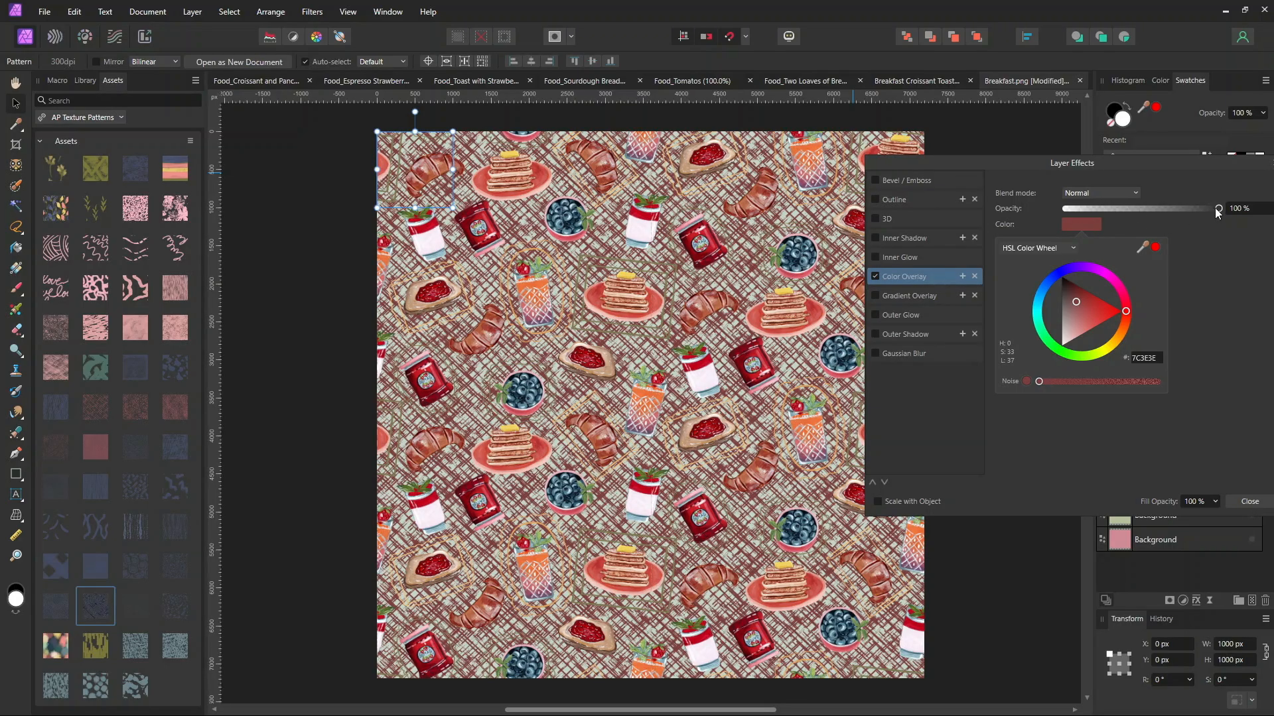
{"action": "mouse_move", "coordinate": [1221, 206]}
{"action": "left_mouse_down"}
{"action": "mouse_move", "coordinate": [1069, 210]}
{"action": "mouse_move", "coordinate": [1226, 202]}
{"action": "left_mouse_up"}
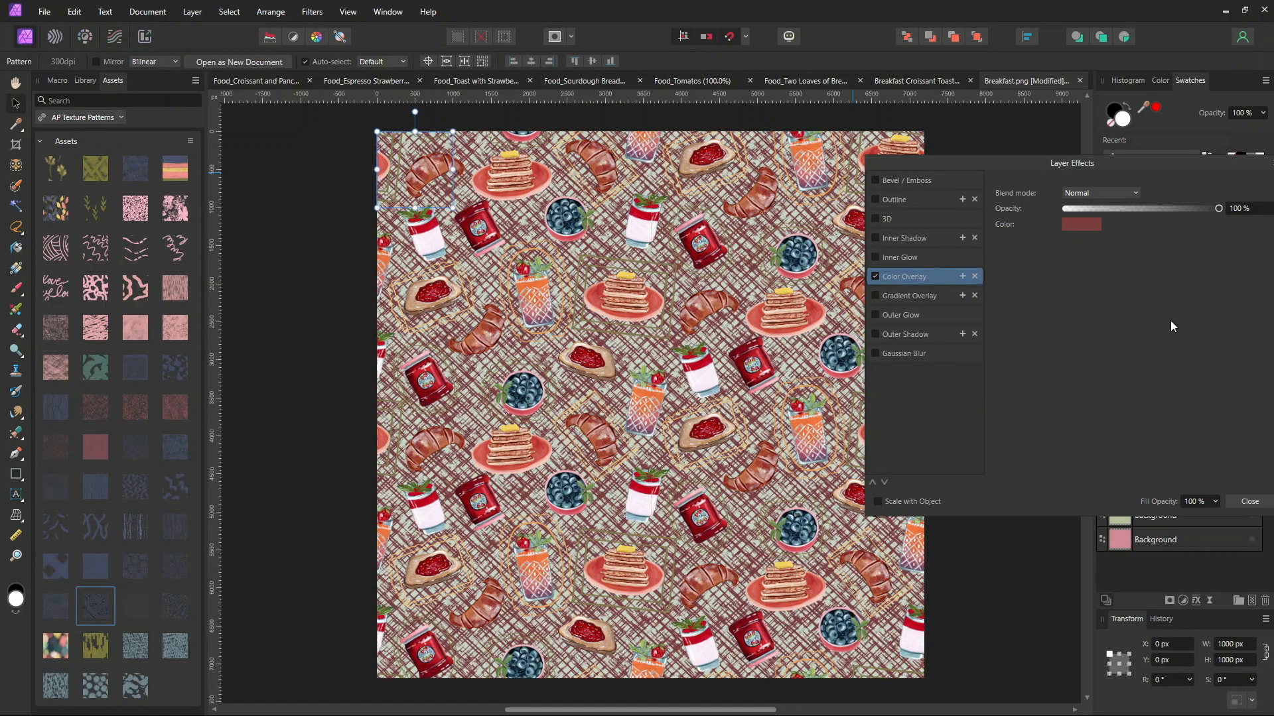
{"action": "left_click", "coordinate": [1250, 502]}
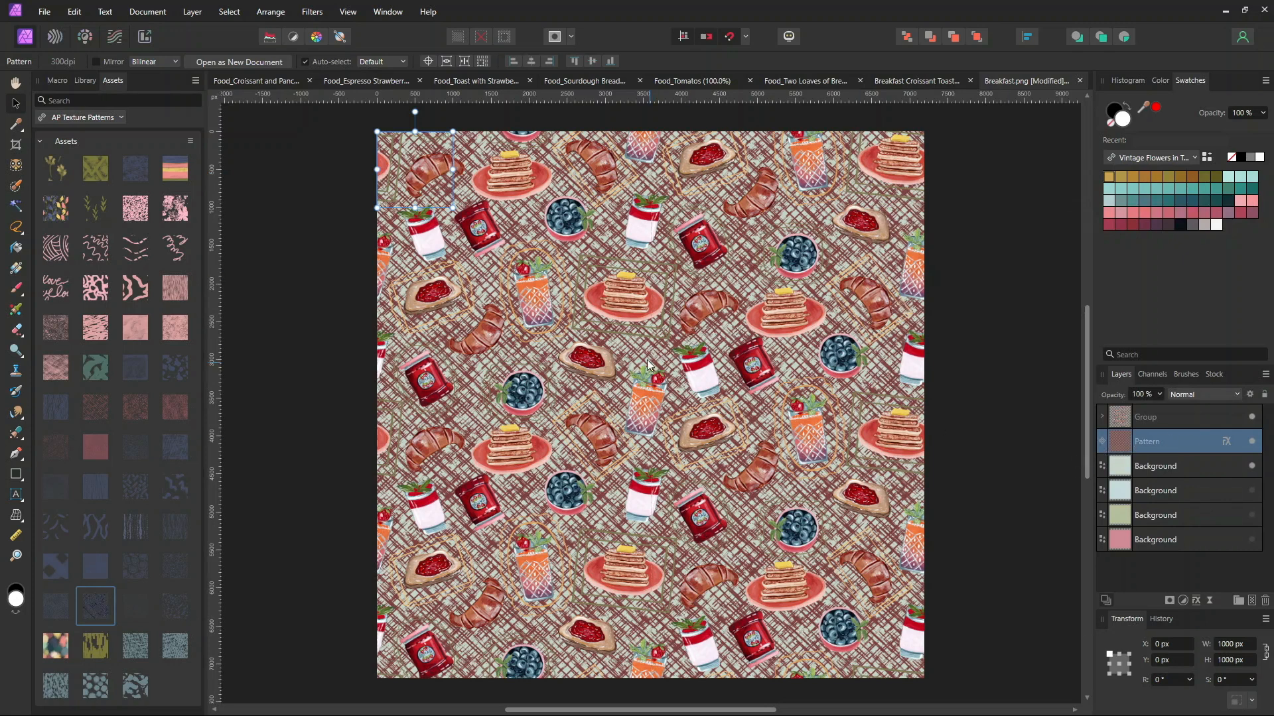
{"action": "left_click", "coordinate": [1191, 396]}
{"action": "left_click", "coordinate": [1157, 396]}
{"action": "left_click", "coordinate": [1158, 396]}
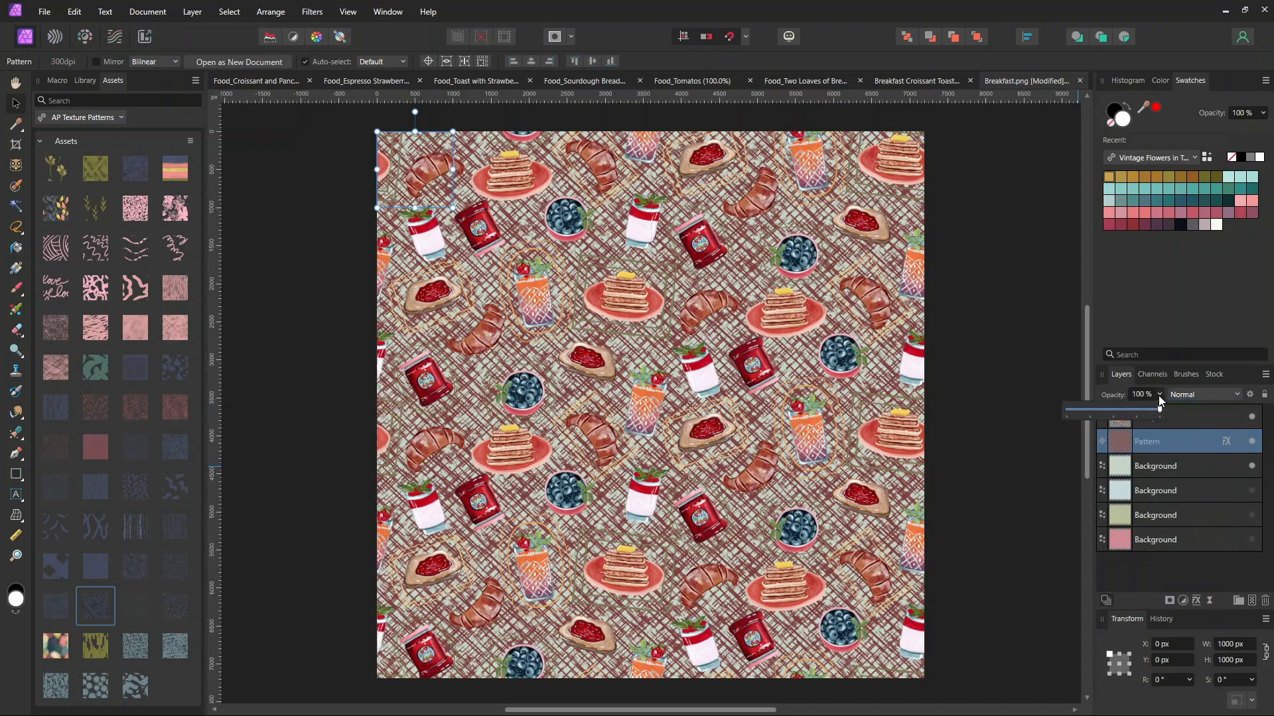
{"action": "left_click_drag", "start_coordinate": [1157, 409], "coordinate": [1192, 415]}
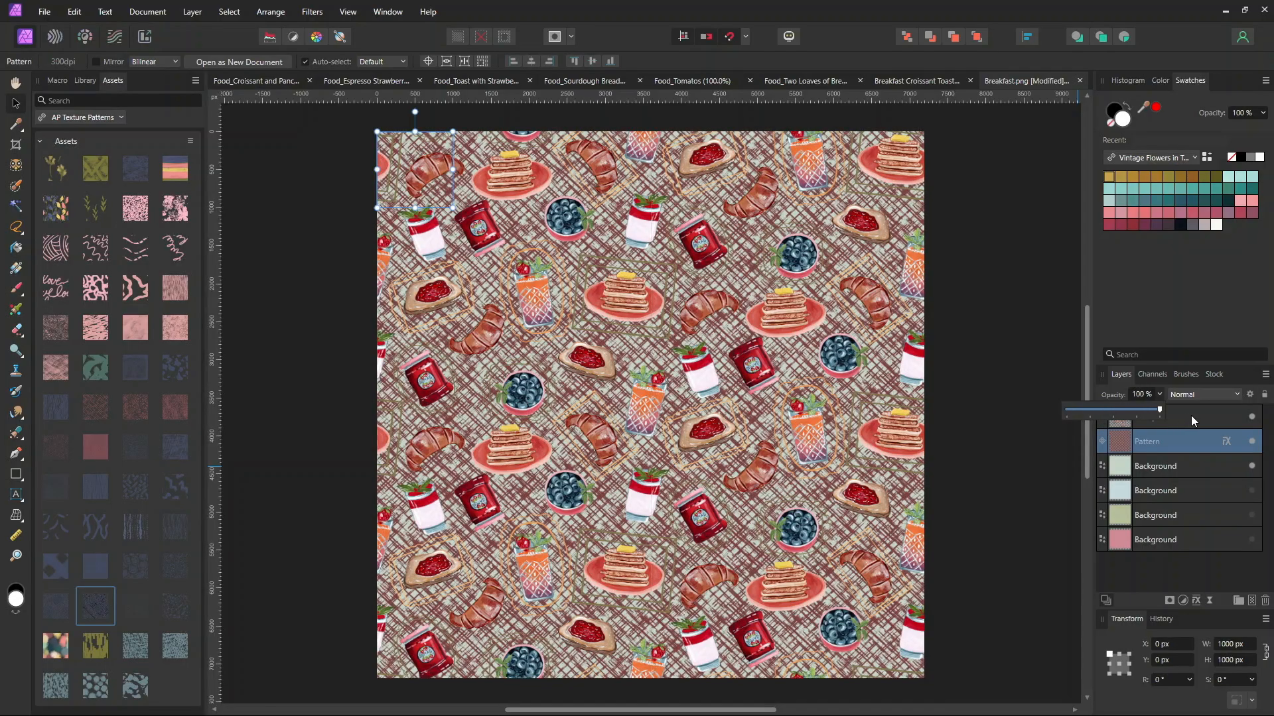
Shift the hue of the pattern layer's Color Overlay to green, giving the color 3E7C66
{"action": "left_click", "coordinate": [1226, 441]}
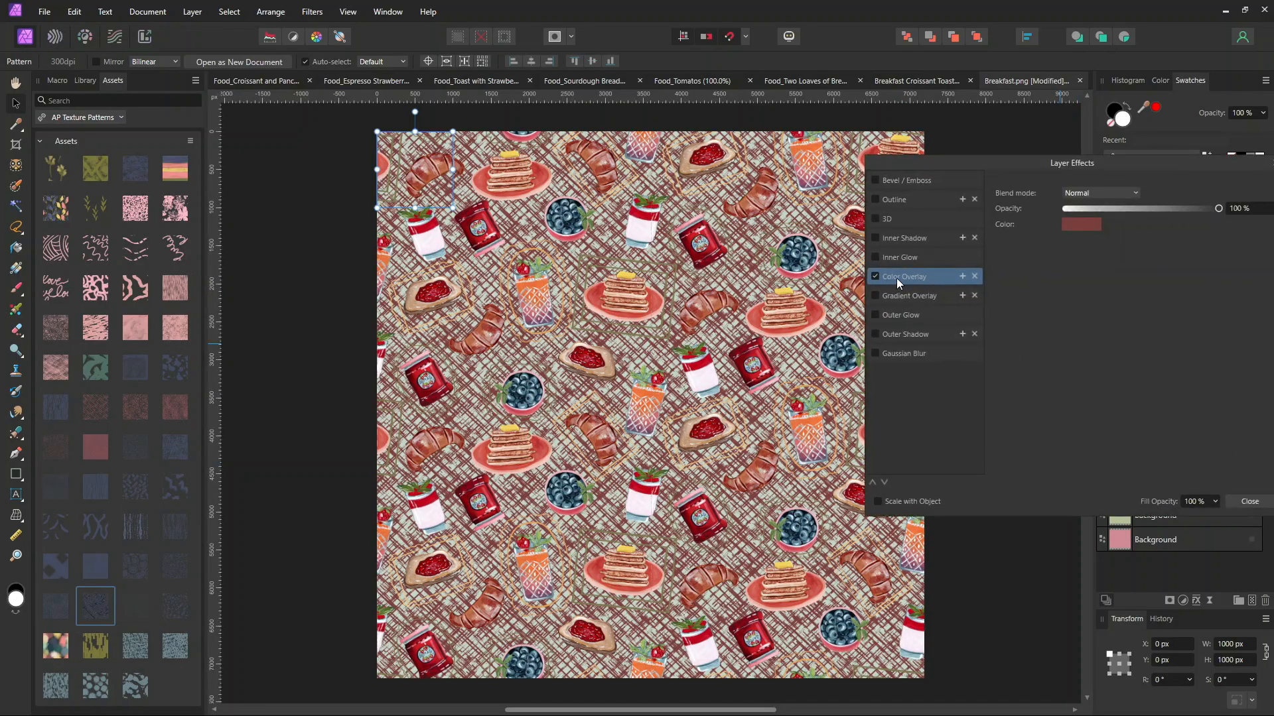
{"action": "left_click", "coordinate": [1081, 224]}
{"action": "mouse_move", "coordinate": [1123, 312]}
{"action": "left_mouse_down"}
{"action": "mouse_move", "coordinate": [1060, 358]}
{"action": "mouse_move", "coordinate": [1039, 327]}
{"action": "left_mouse_up"}
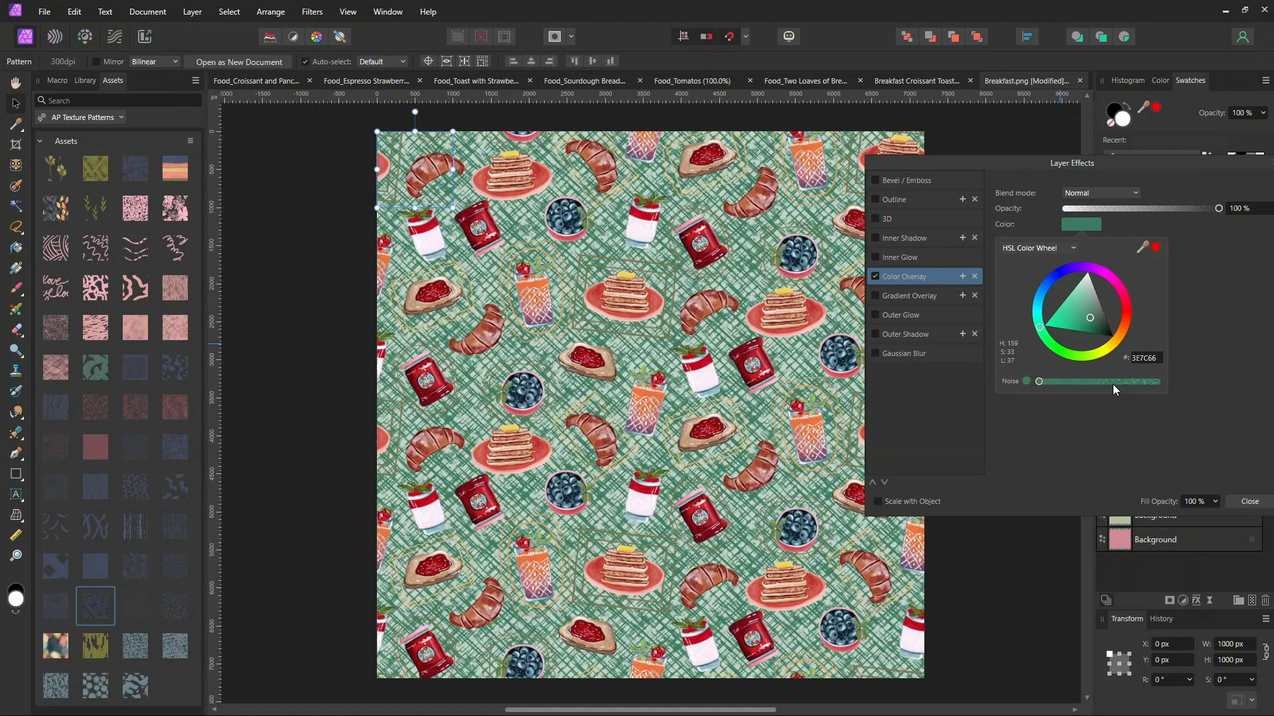
{"action": "left_click", "coordinate": [1243, 484]}
{"action": "left_click", "coordinate": [1249, 502]}
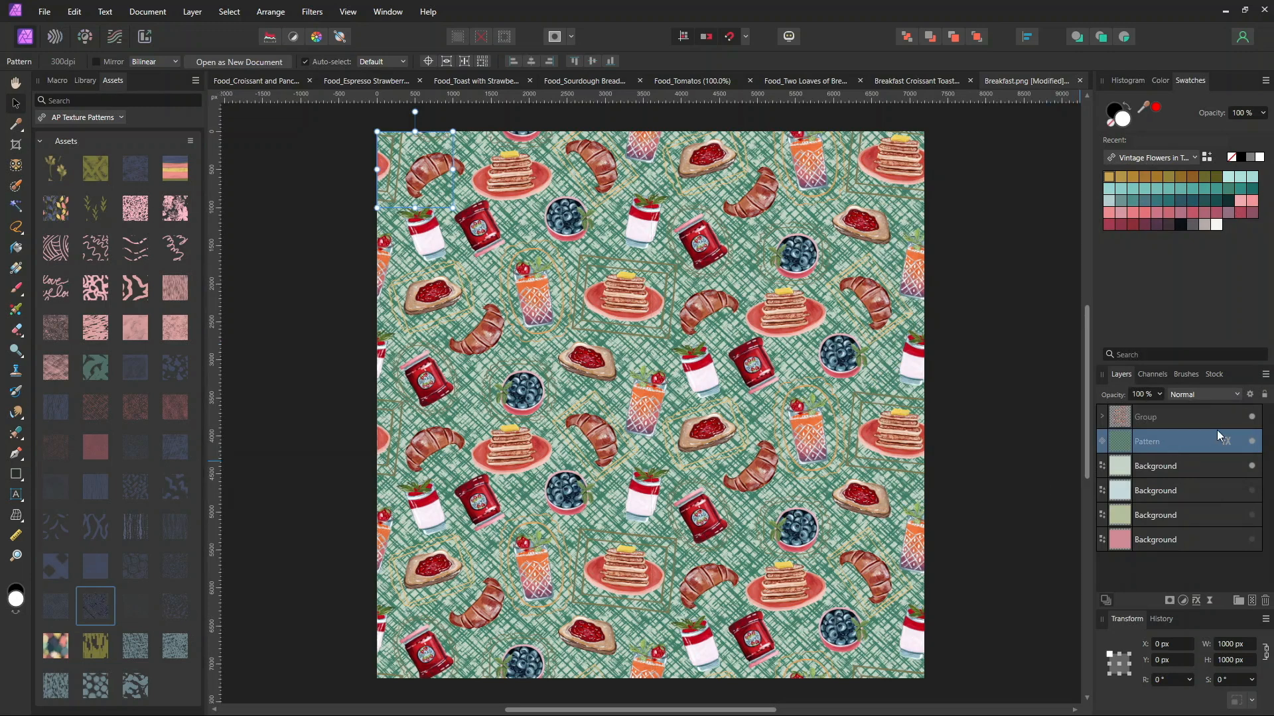
Lower the opacity of the green crosshatch pattern layer to 21%
{"action": "left_click", "coordinate": [1159, 394]}
{"action": "left_click_drag", "start_coordinate": [1161, 407], "coordinate": [1096, 408]}
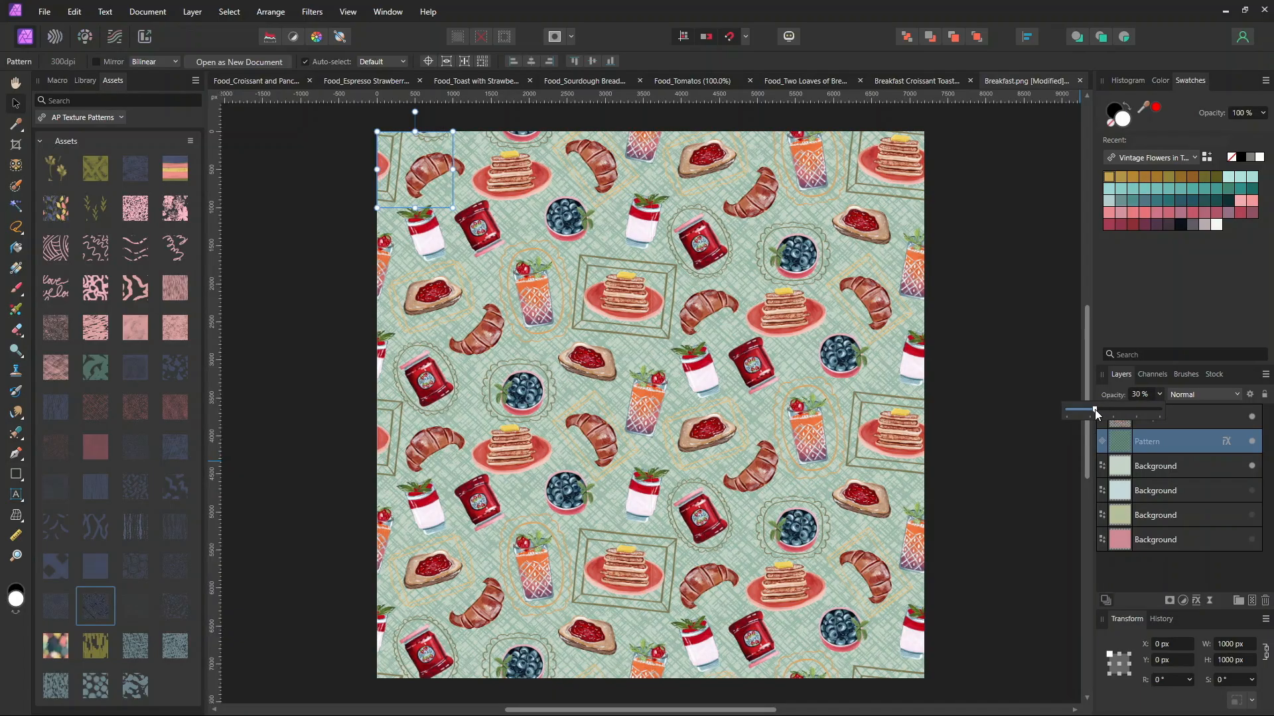
{"action": "left_click_drag", "start_coordinate": [1093, 410], "coordinate": [1092, 410]}
{"action": "scroll", "coordinate": [144, 551], "scroll_direction": "down", "scroll_amount": 4}
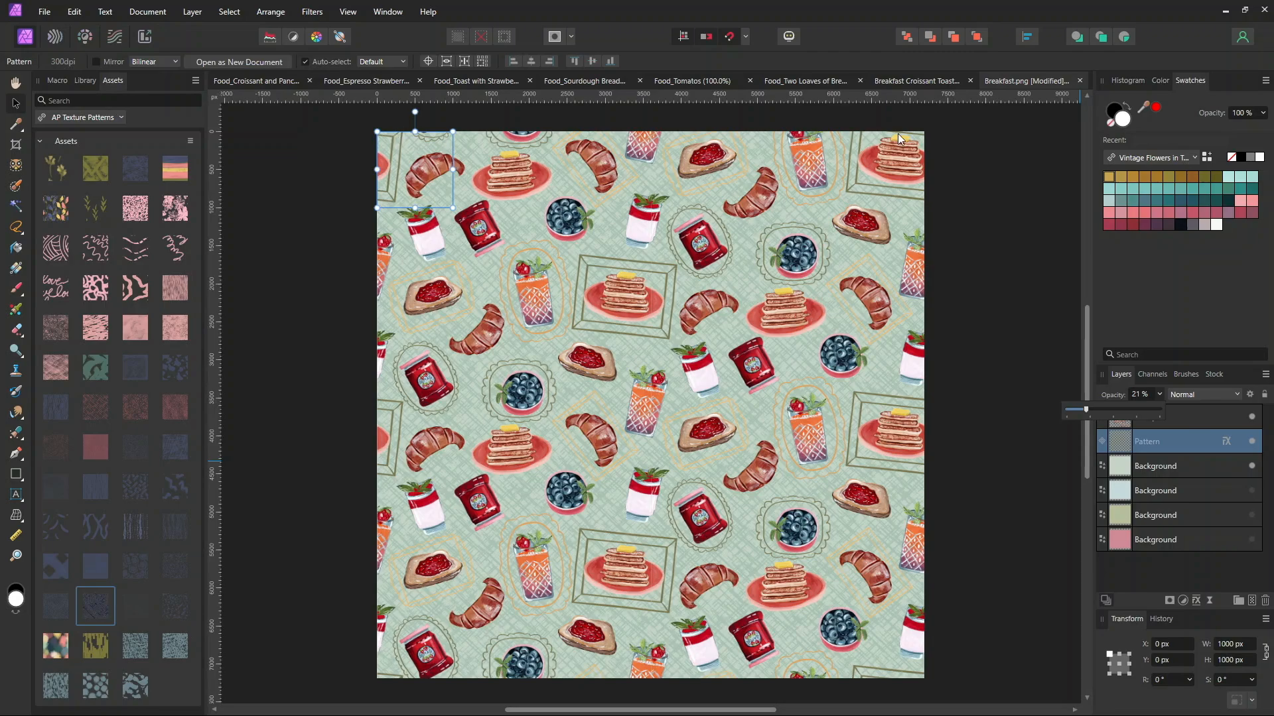
{"action": "scroll", "coordinate": [574, 383], "scroll_direction": "up", "scroll_amount": 2}
{"action": "scroll", "coordinate": [584, 383], "scroll_direction": "down", "scroll_amount": 3}
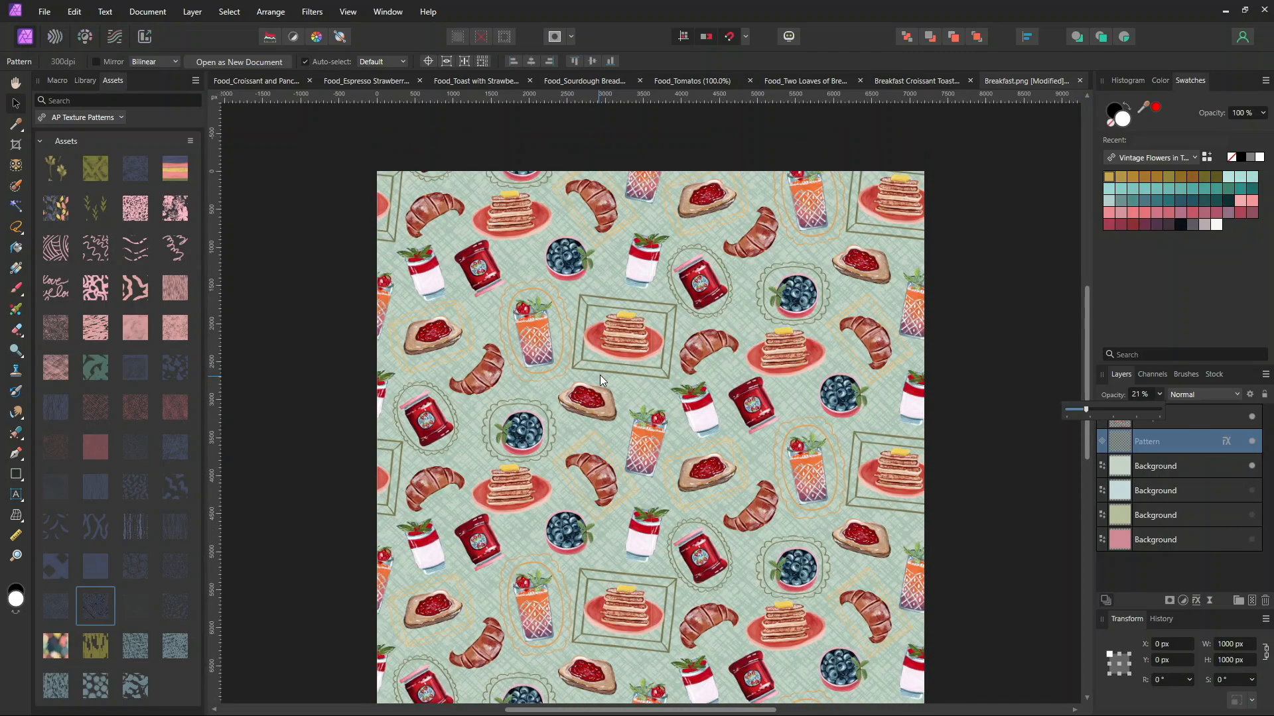
{"action": "left_click", "coordinate": [610, 379]}
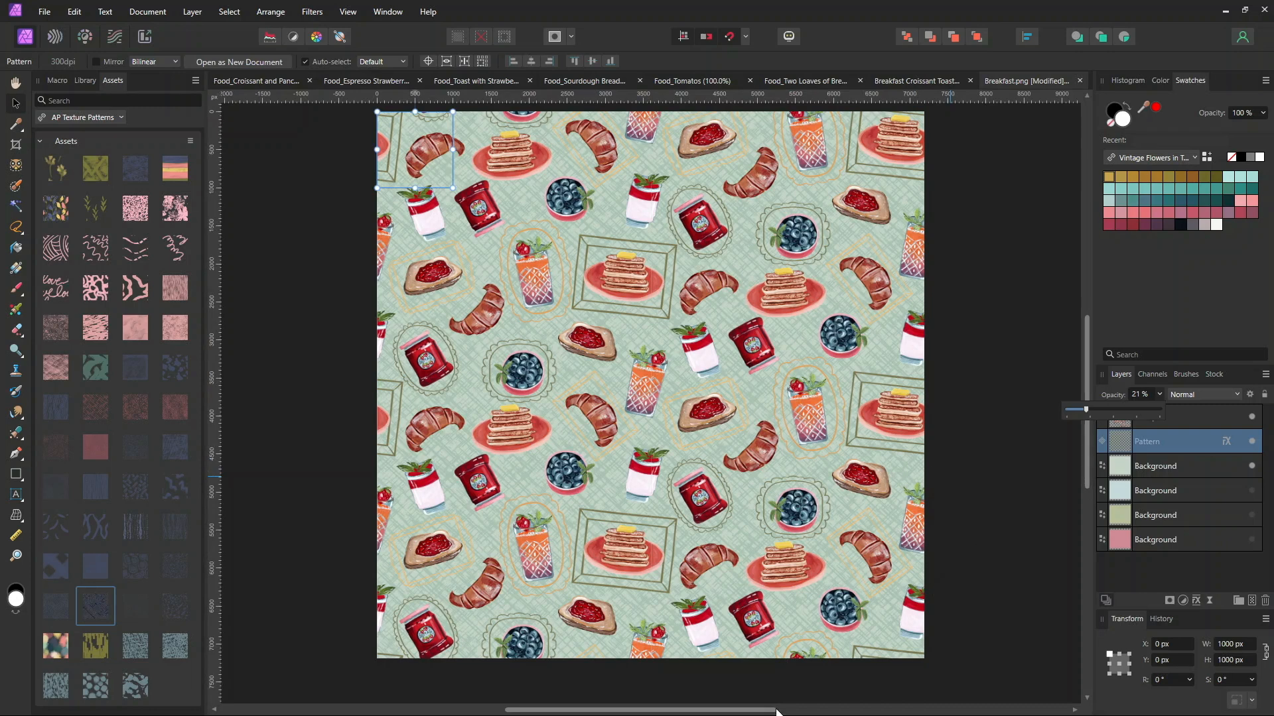
Switch to Affinity Designer and draw an artboard about 26 in wide and 24 in tall over the transparent breakfast tile
{"action": "mouse_move", "coordinate": [465, 713]}
{"action": "left_click", "coordinate": [538, 700]}
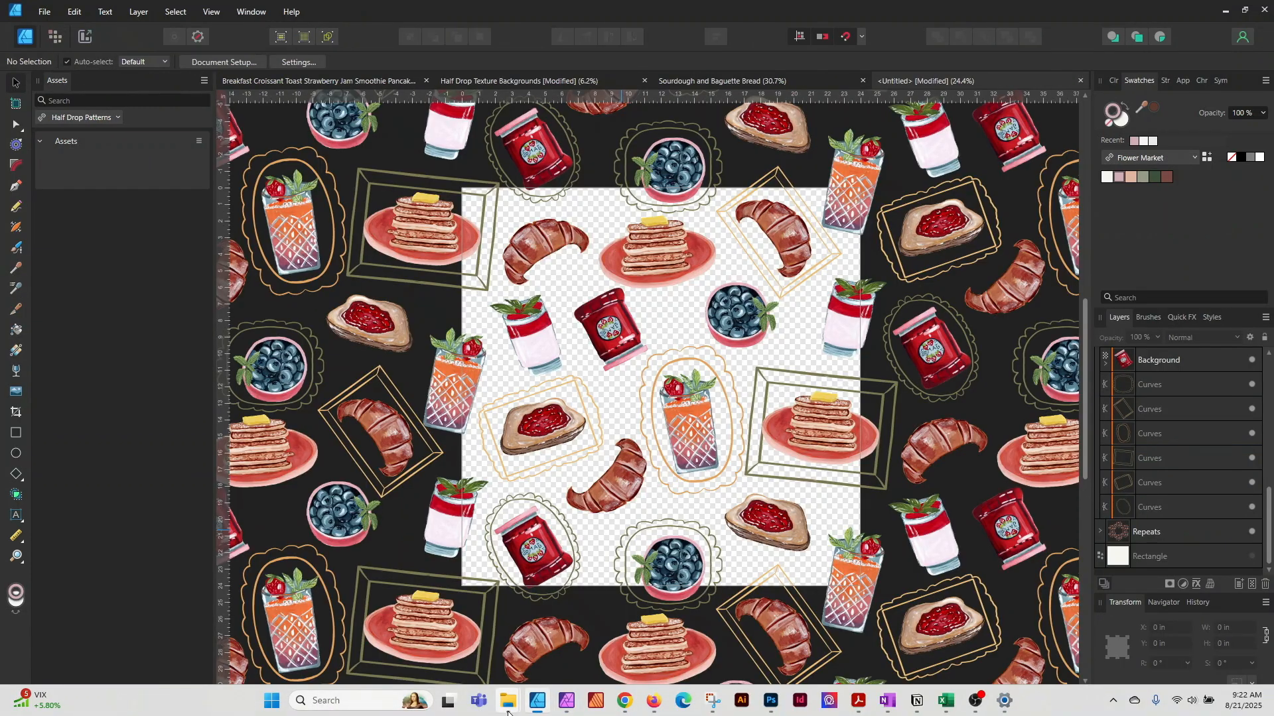
{"action": "scroll", "coordinate": [662, 323], "scroll_direction": "down", "scroll_amount": 3}
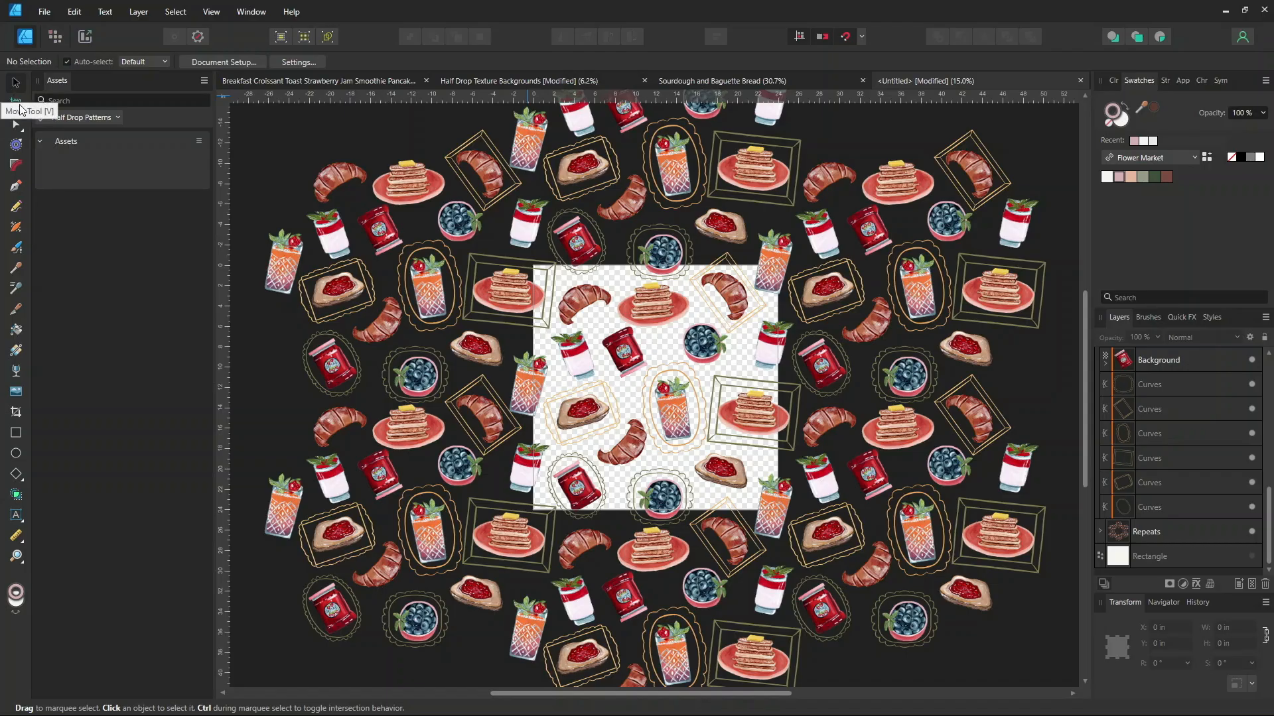
{"action": "left_click", "coordinate": [21, 105]}
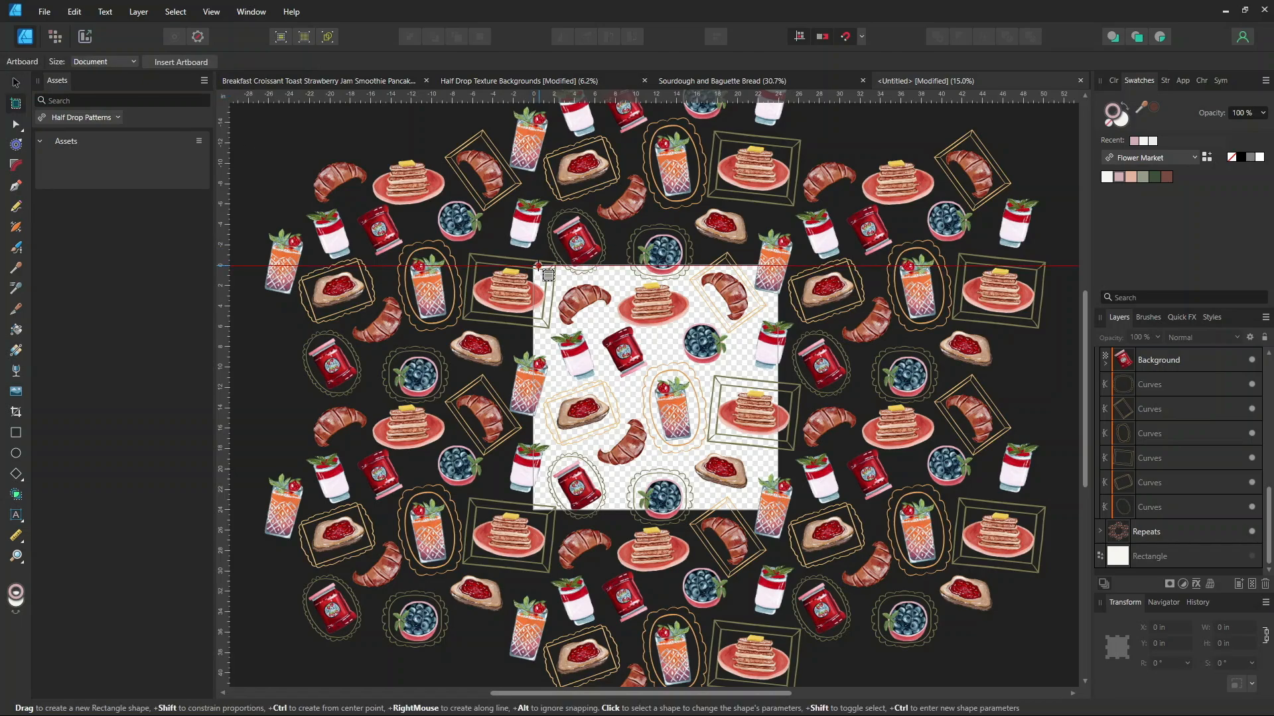
{"action": "left_click_drag", "start_coordinate": [534, 266], "coordinate": [801, 510]}
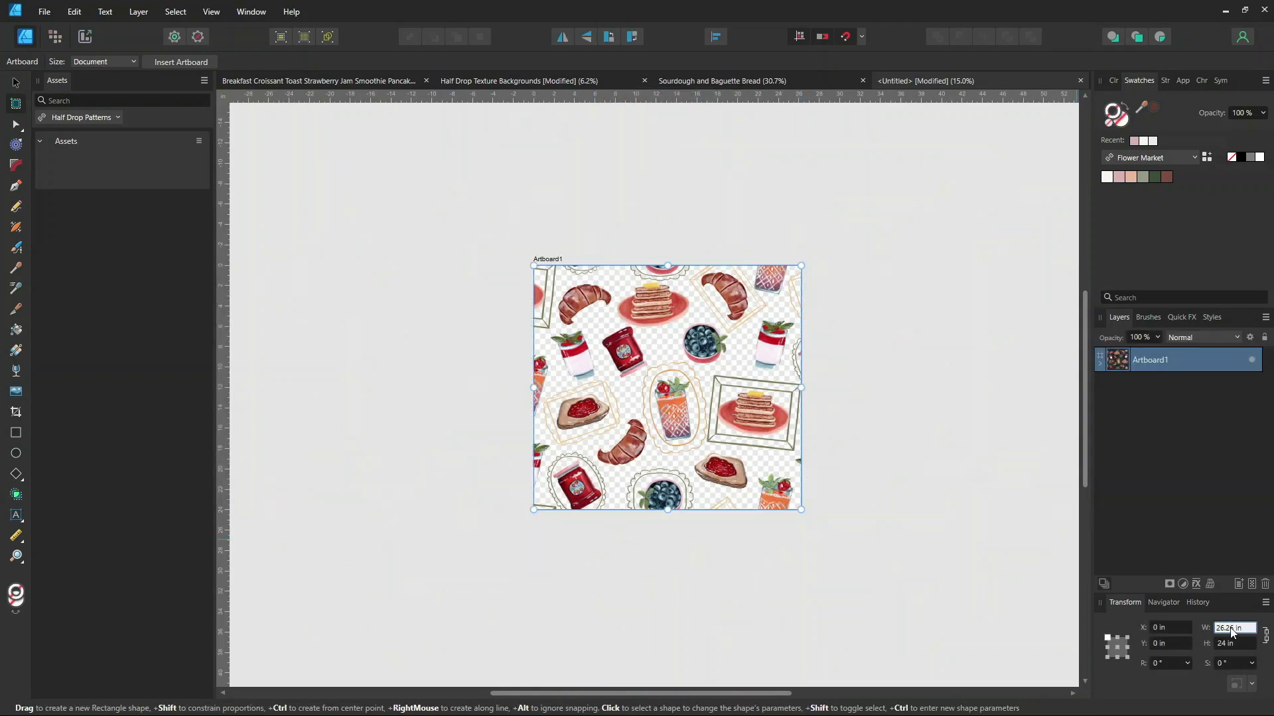
Unlink the artboard's proportions and size it to 24 in wide by 24 in high
{"action": "type", "text": "24"}
{"action": "key", "text": "Return"}
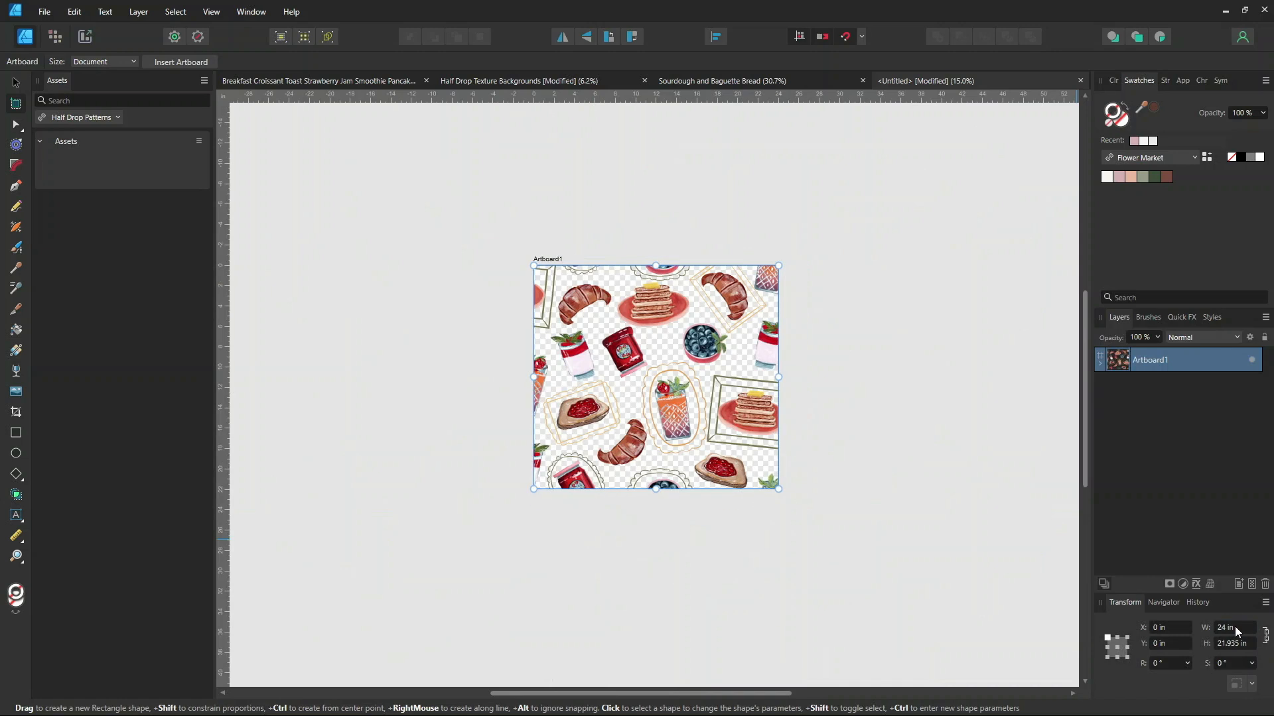
{"action": "left_click", "coordinate": [1266, 636]}
{"action": "left_click", "coordinate": [1234, 644]}
{"action": "type", "text": "24"}
{"action": "key", "text": "Return"}
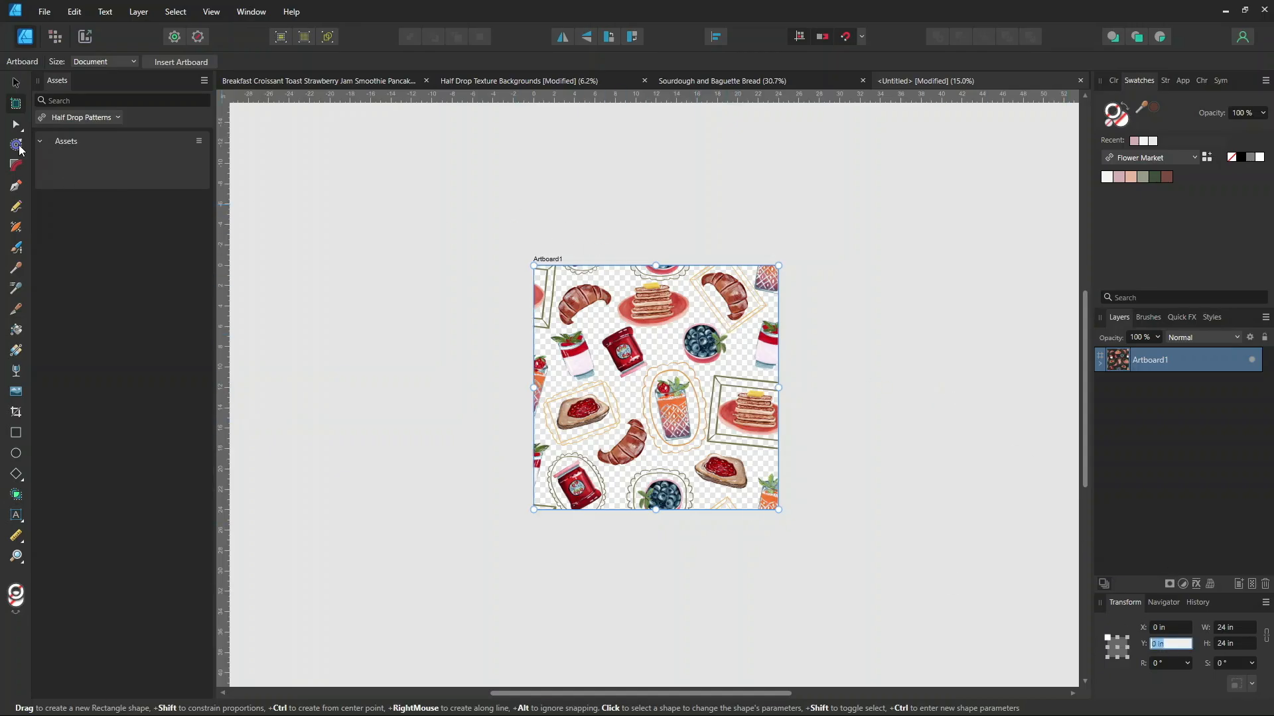
{"action": "double_click", "coordinate": [1209, 365]}
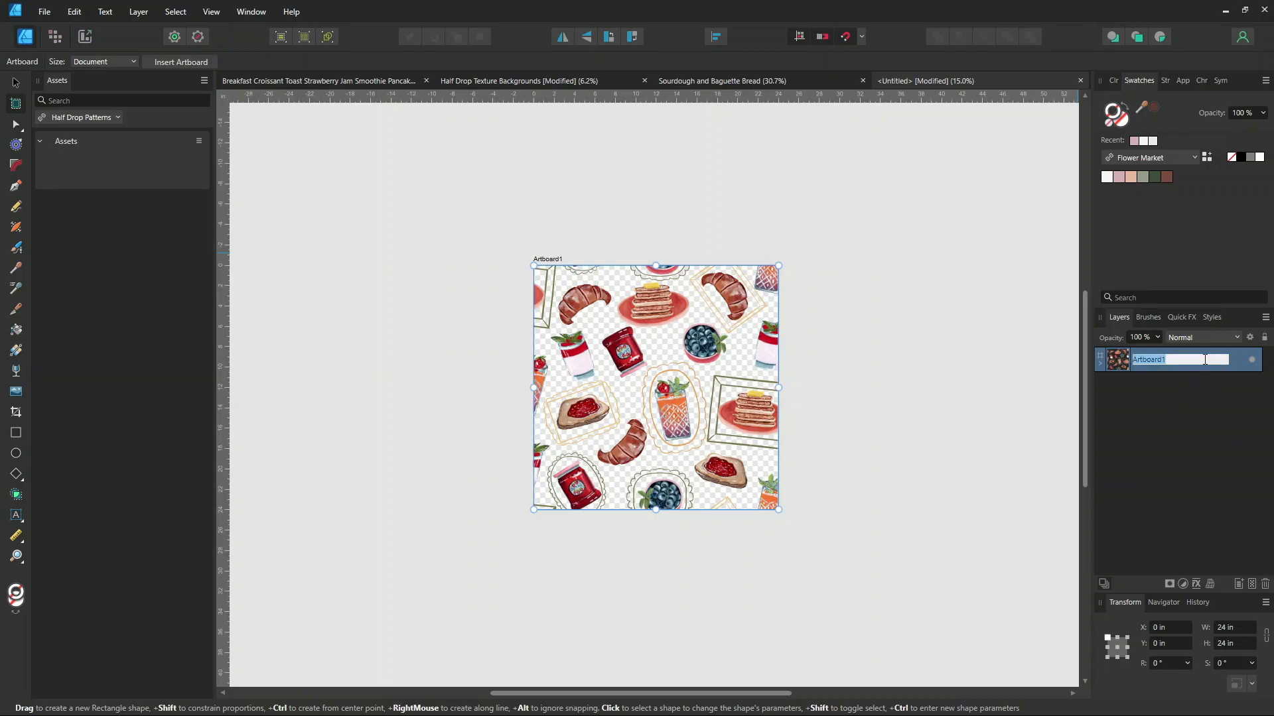
{"action": "left_click", "coordinate": [1229, 356]}
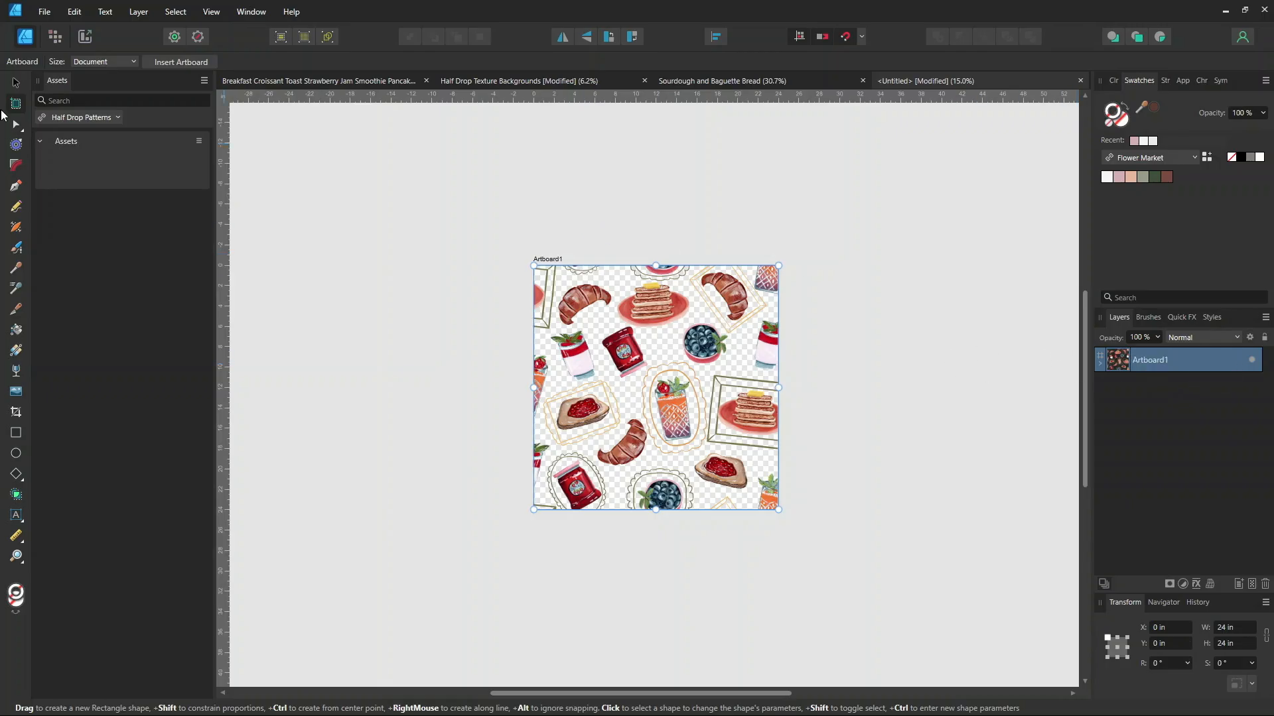
Add the 24 in artboard with the breakfast tile to the Half Drop Patterns asset category
{"action": "left_click", "coordinate": [17, 85]}
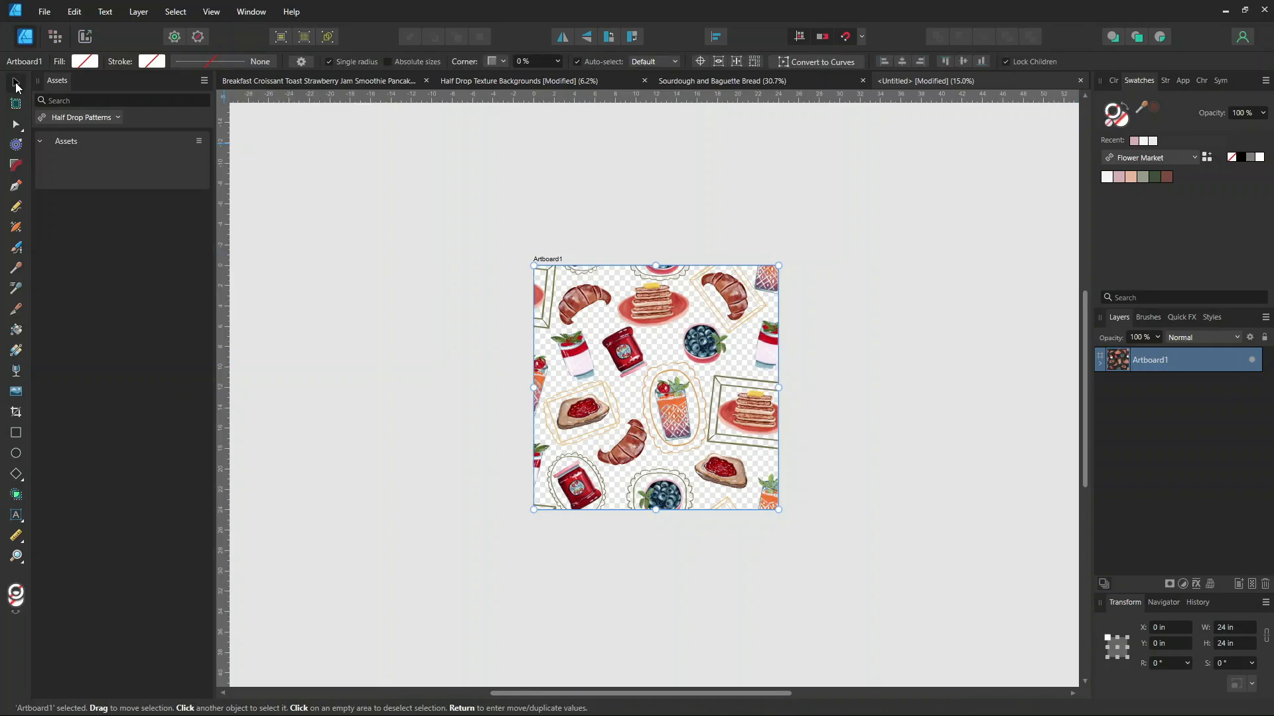
{"action": "left_click_drag", "start_coordinate": [662, 363], "coordinate": [74, 175]}
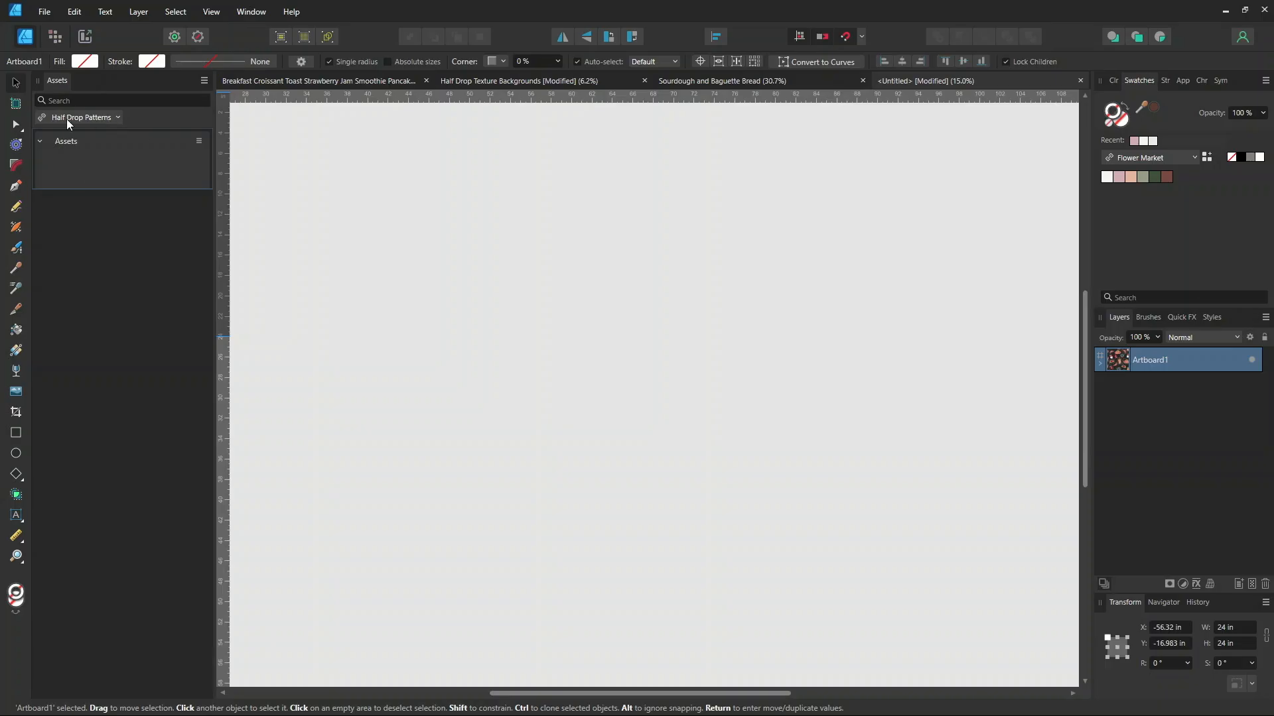
{"action": "left_click_drag", "start_coordinate": [53, 120], "coordinate": [53, 121]}
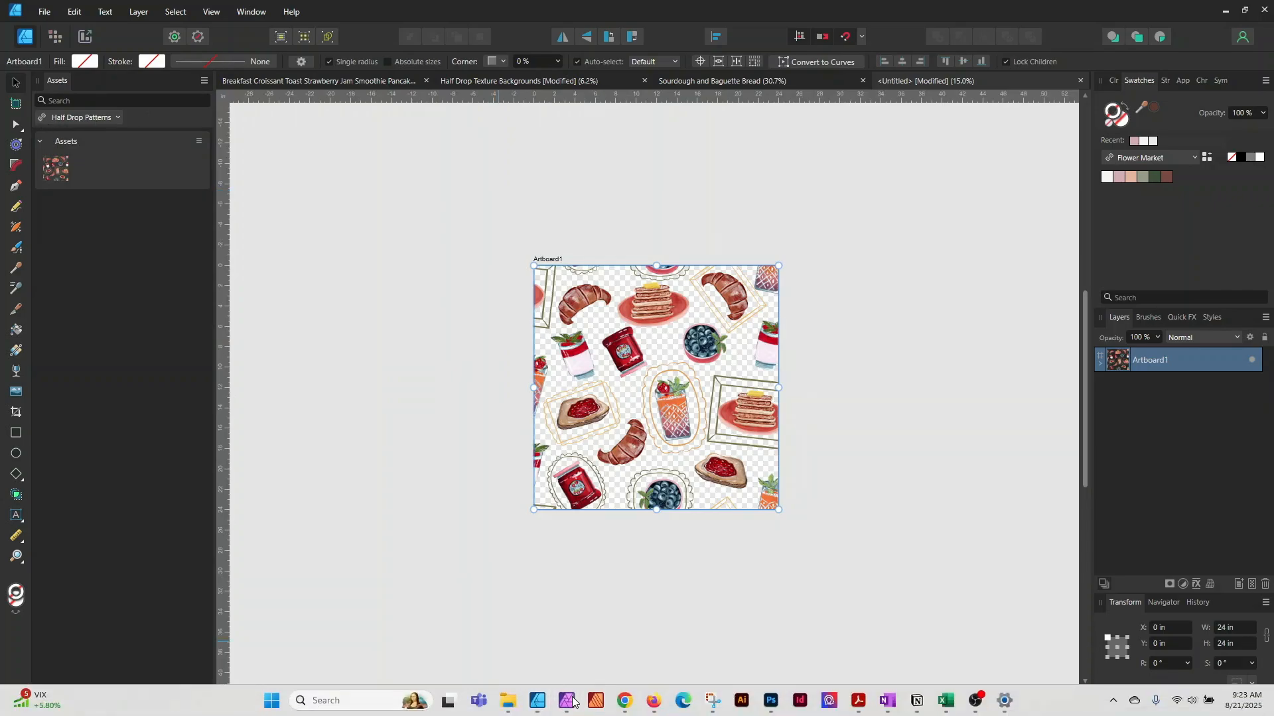
Switch to Affinity Photo and create a new document from the 24x24 inch 300DPI preset
{"action": "left_click", "coordinate": [566, 700]}
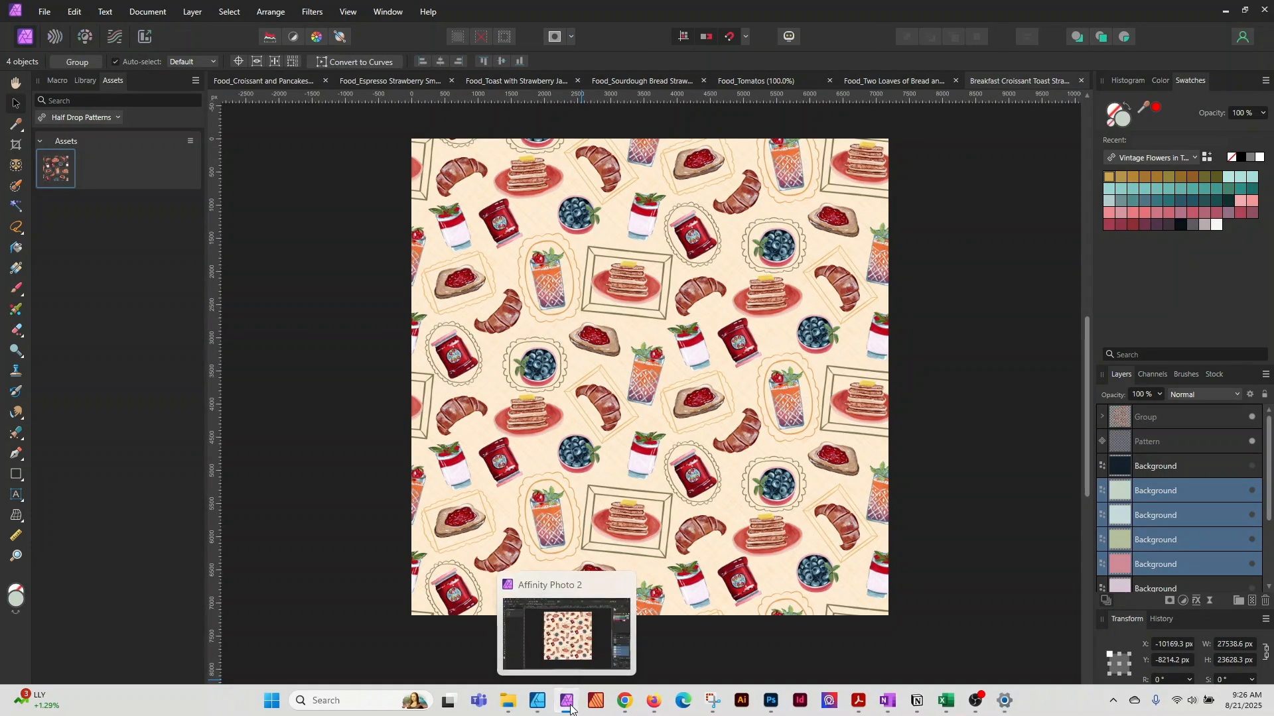
{"action": "left_click", "coordinate": [569, 703]}
{"action": "left_click", "coordinate": [568, 704]}
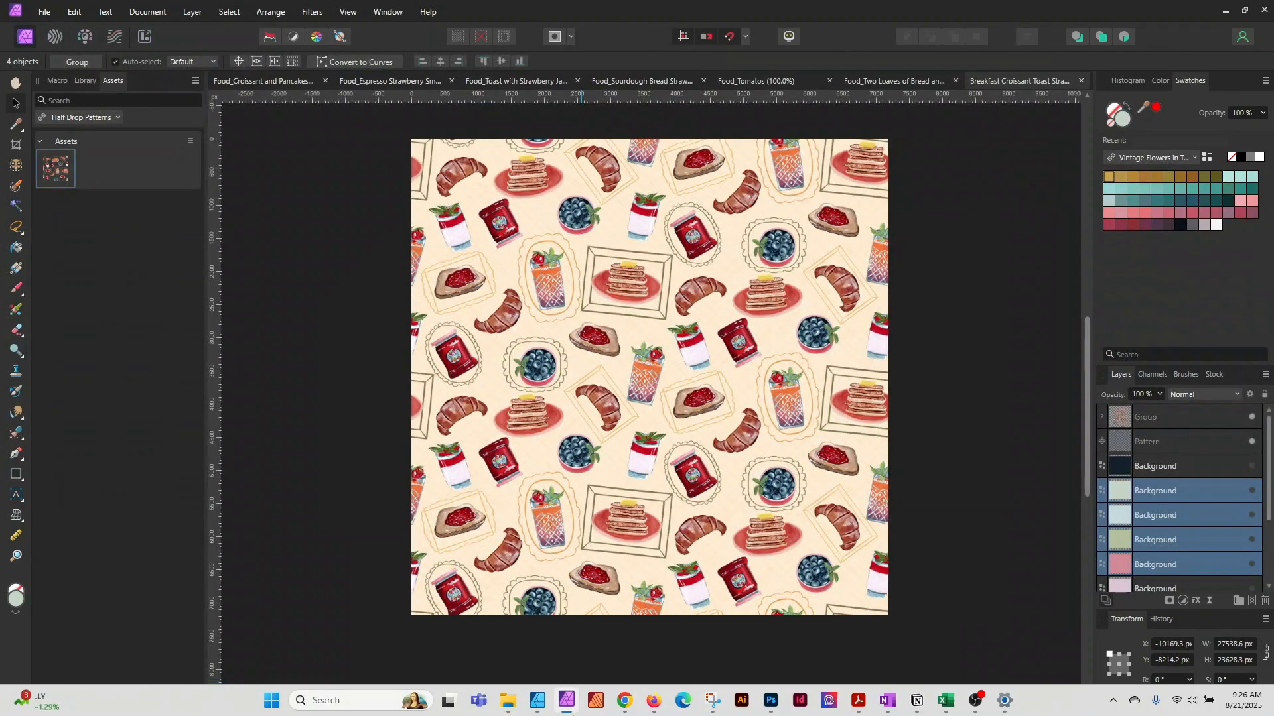
{"action": "left_click", "coordinate": [45, 11]}
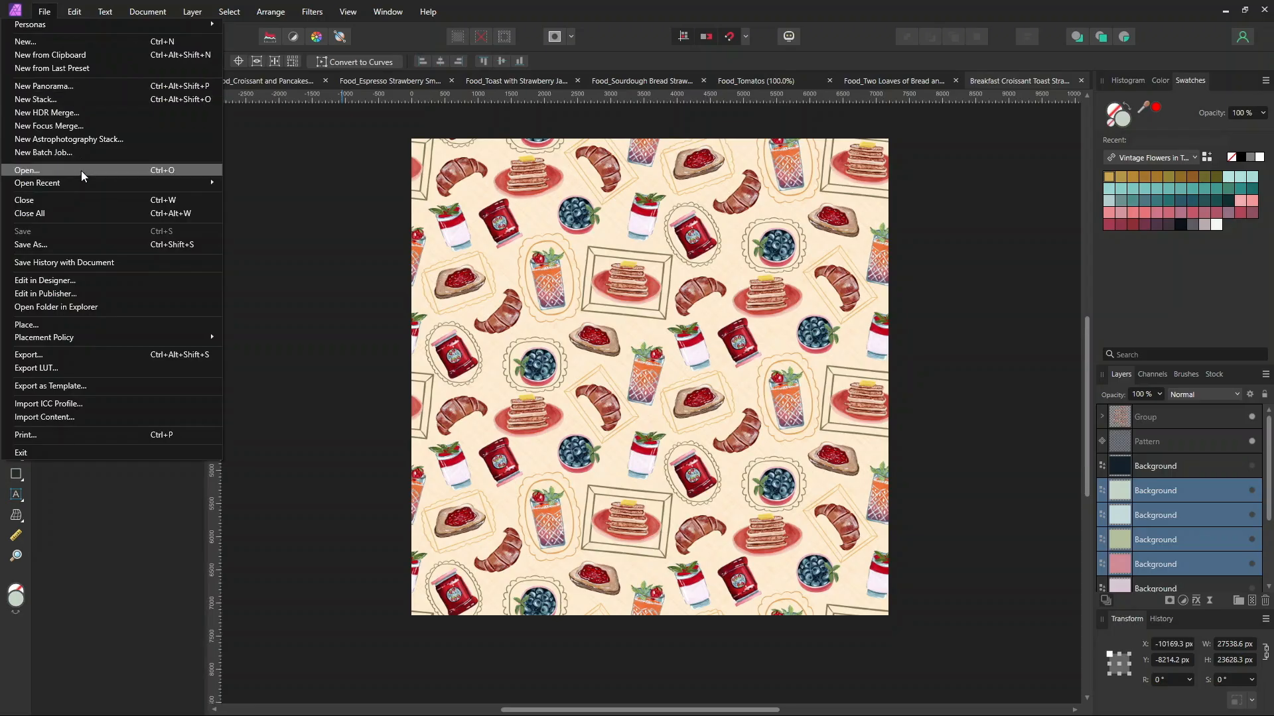
{"action": "left_click", "coordinate": [41, 46]}
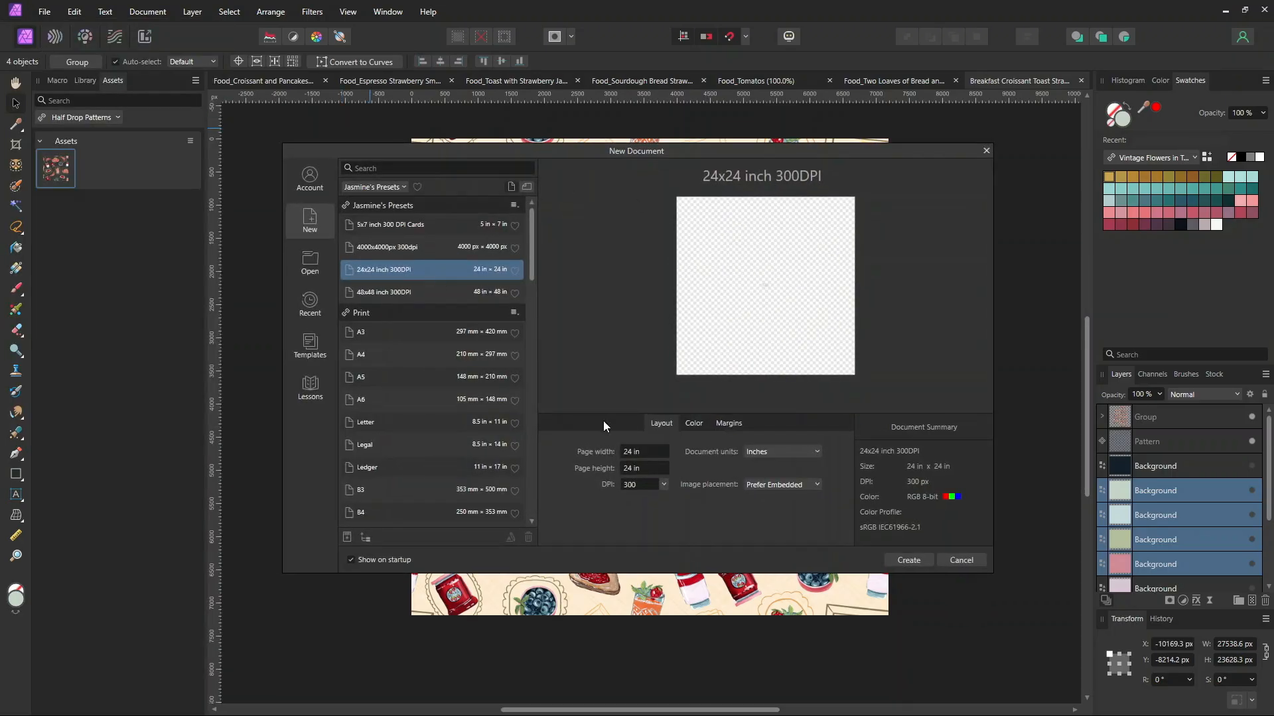
{"action": "left_click", "coordinate": [917, 560]}
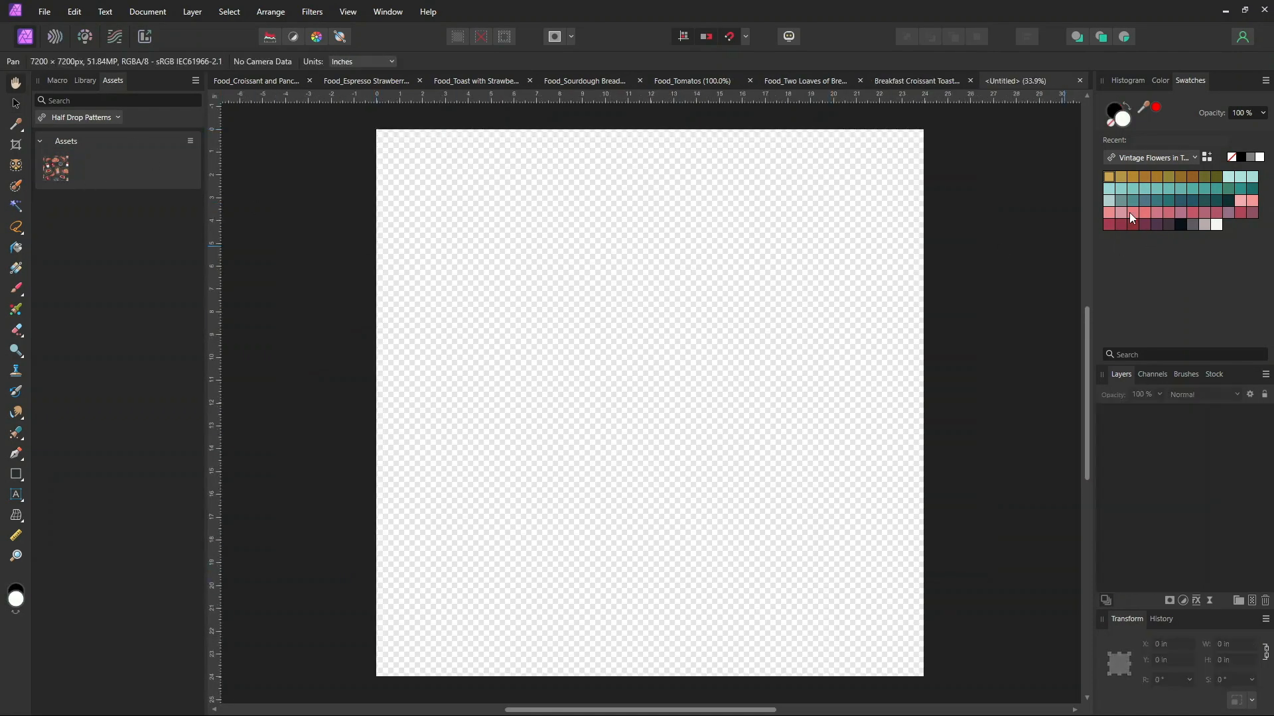
Place the saved half-drop breakfast asset on the blank page at the full 24 by 24 in document size
{"action": "left_click", "coordinate": [55, 169]}
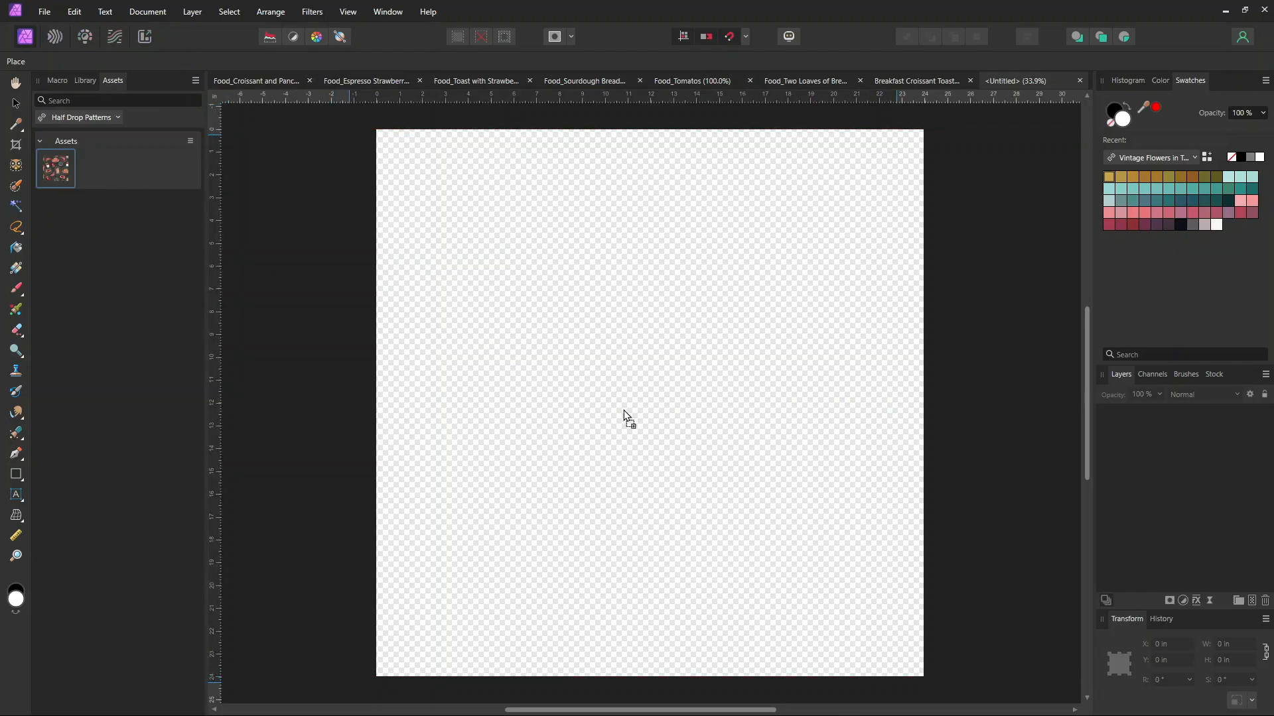
{"action": "left_click", "coordinate": [652, 424]}
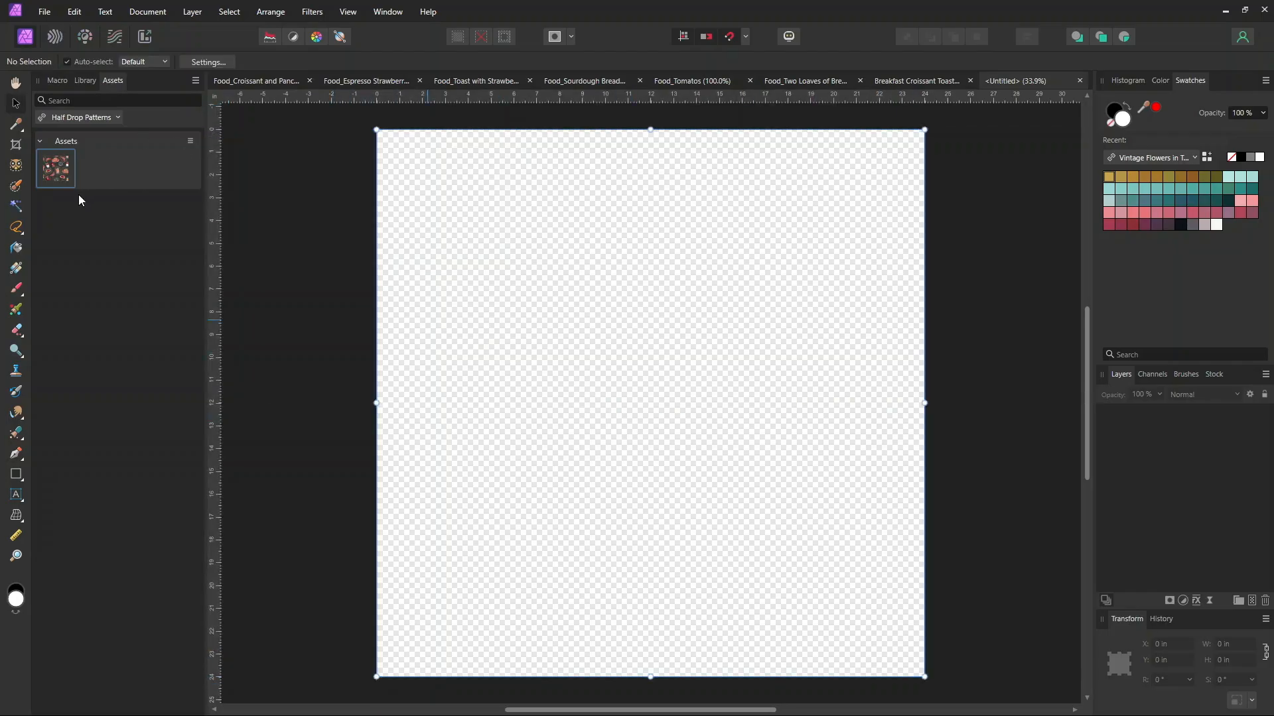
{"action": "scroll", "coordinate": [686, 347], "scroll_direction": "down", "scroll_amount": 1}
{"action": "left_click_drag", "start_coordinate": [1087, 417], "coordinate": [1085, 358]}
{"action": "scroll", "coordinate": [921, 262], "scroll_direction": "down", "scroll_amount": 1}
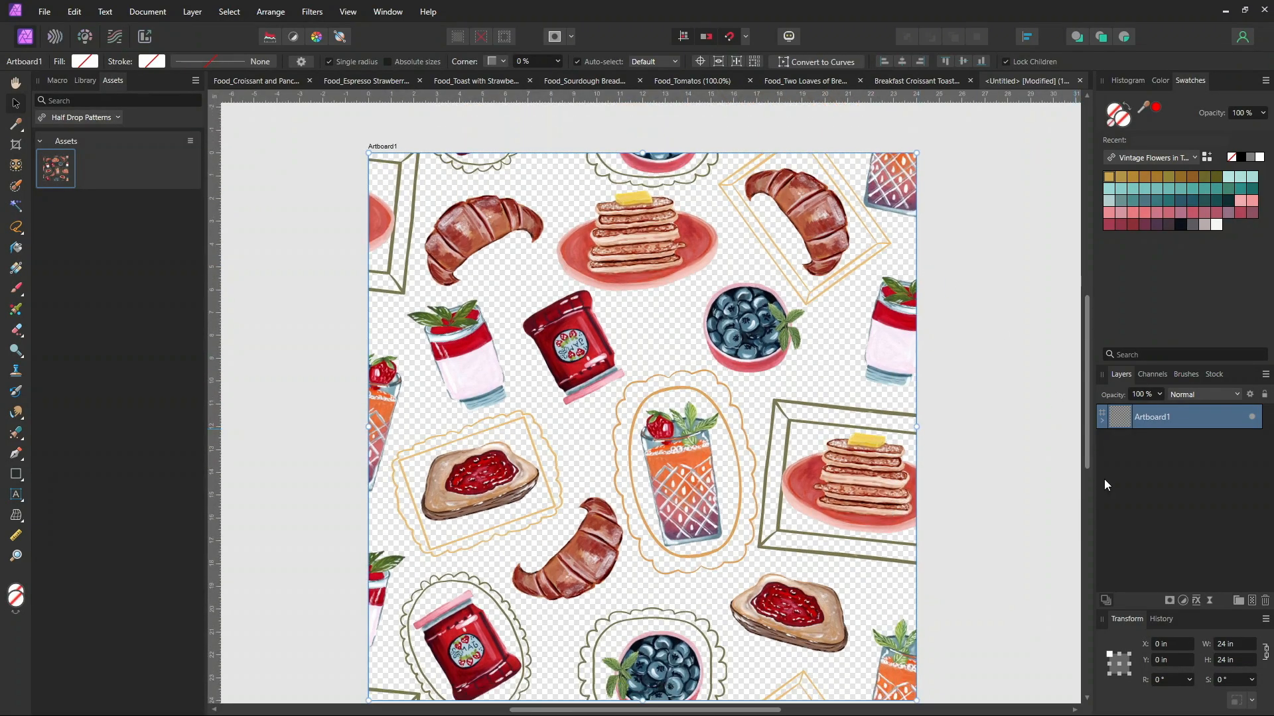
{"action": "scroll", "coordinate": [881, 425], "scroll_direction": "down", "scroll_amount": 3}
{"action": "scroll", "coordinate": [982, 464], "scroll_direction": "up", "scroll_amount": 1}
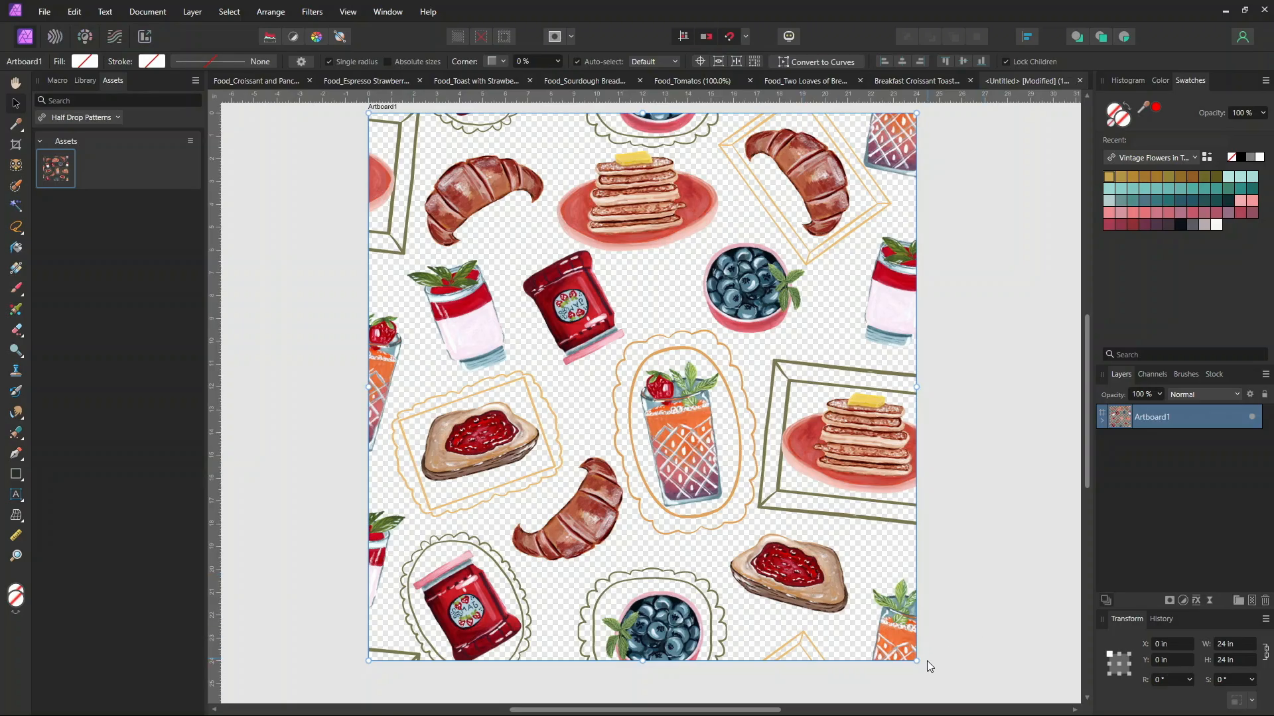
{"action": "key", "text": "ctrl+minus"}
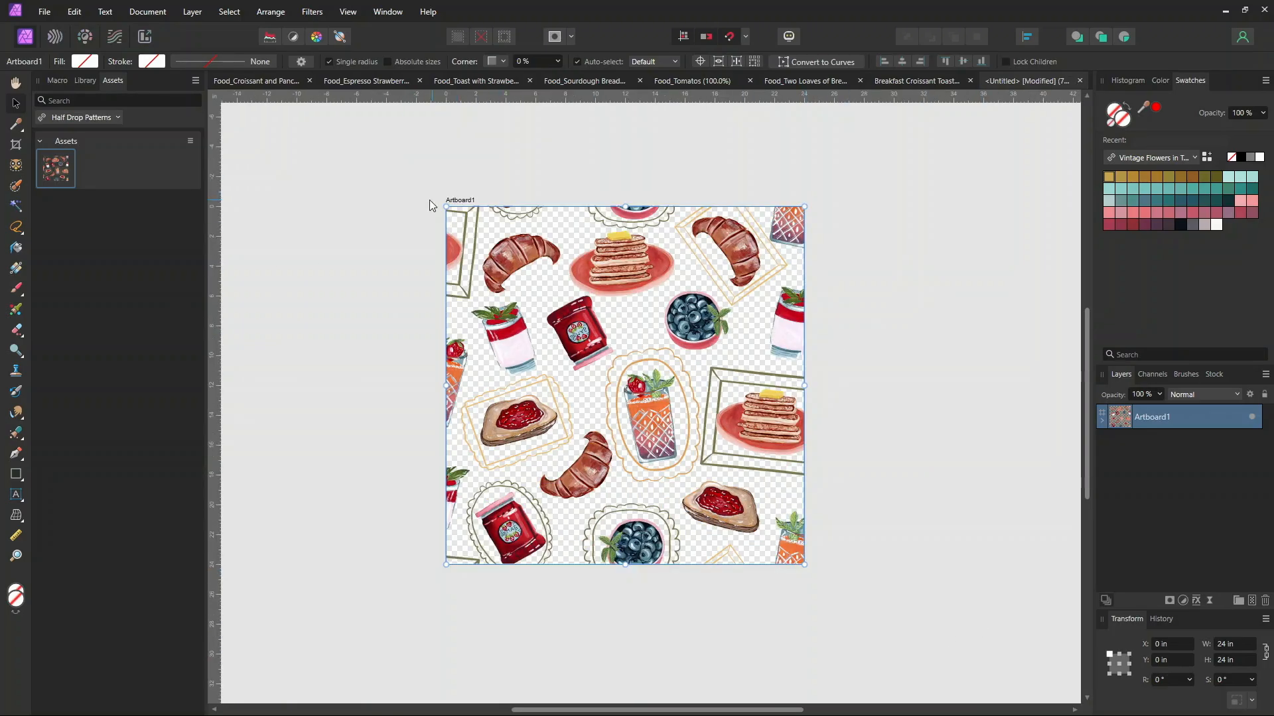
Scale the artboard to 12 by 12 in and duplicate it into a half-drop layout, two in the first column and three in the second
{"action": "scroll", "coordinate": [606, 335], "scroll_direction": "up", "scroll_amount": 5}
{"action": "scroll", "coordinate": [606, 335], "scroll_direction": "down", "scroll_amount": 6}
{"action": "scroll", "coordinate": [606, 335], "scroll_direction": "up", "scroll_amount": 1}
{"action": "left_click_drag", "start_coordinate": [806, 564], "coordinate": [607, 401]}
{"action": "left_click_drag", "start_coordinate": [534, 282], "coordinate": [542, 438]}
{"action": "left_click_drag", "start_coordinate": [542, 473], "coordinate": [705, 516]}
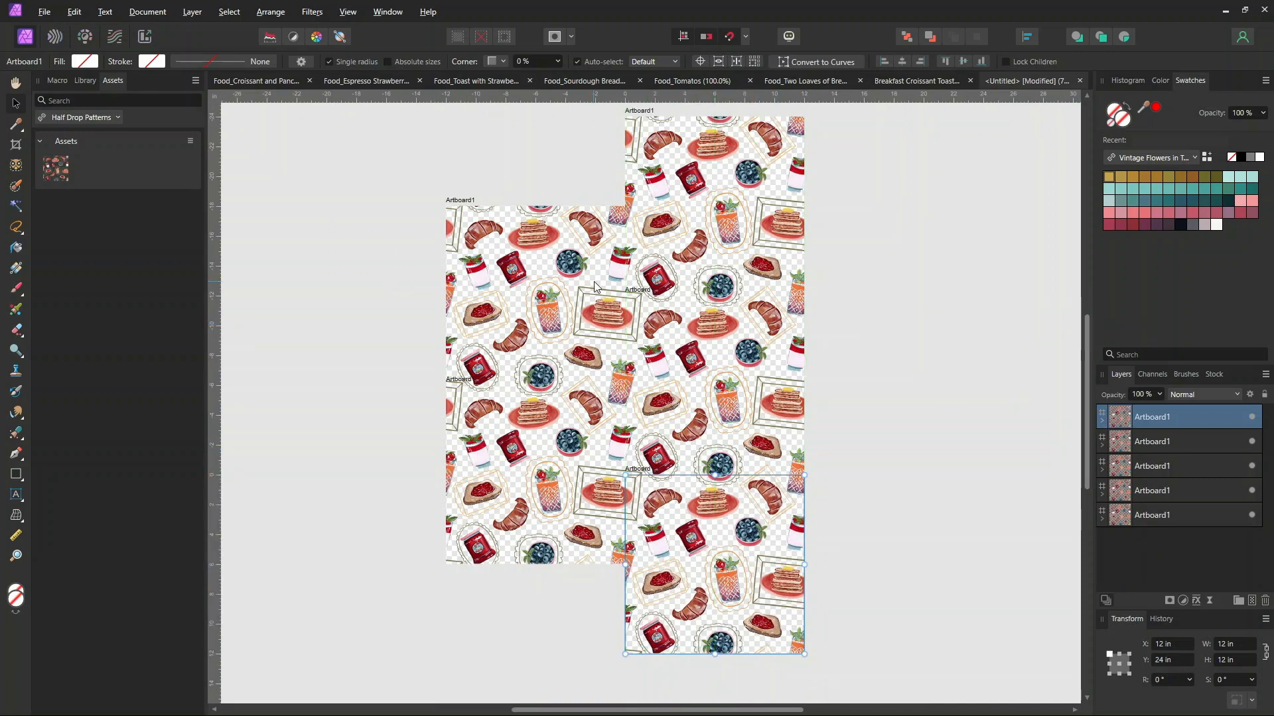
Move the blueberry bowl in the upper first-column tile slightly up and toward the jam jar, to about X 7.0 in, Y 2.9 in
{"action": "left_click", "coordinate": [1105, 526]}
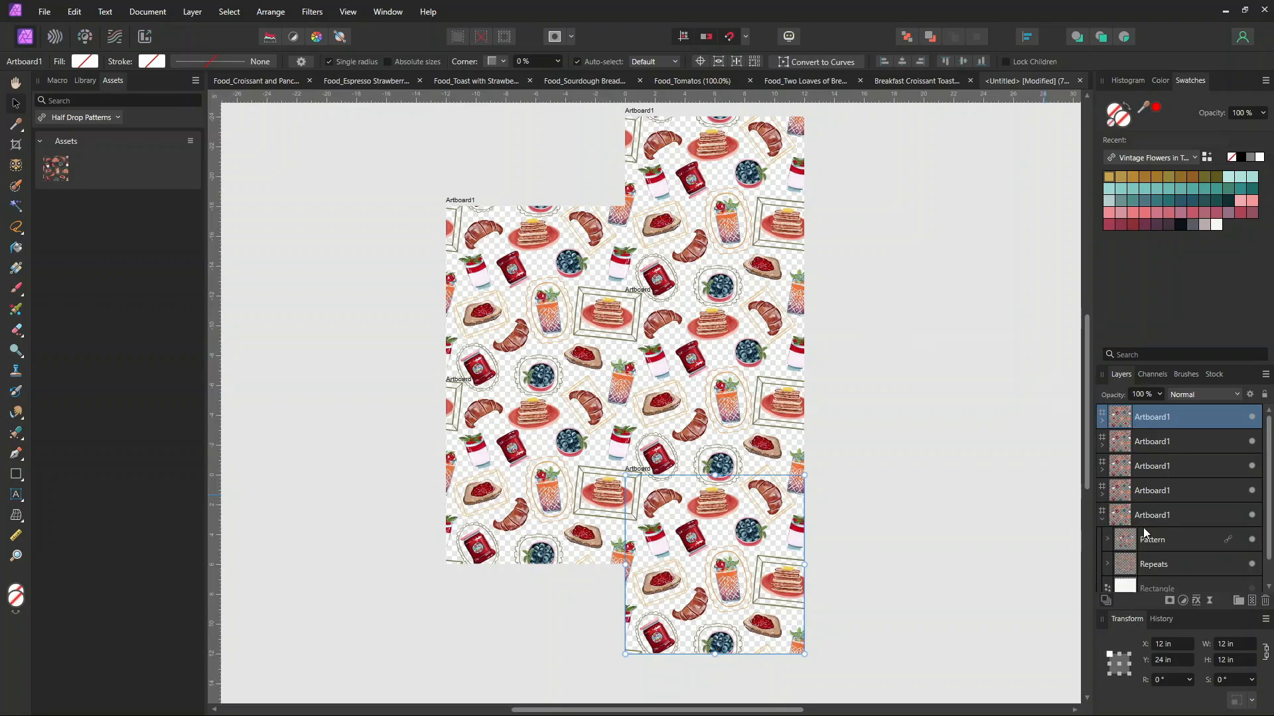
{"action": "left_click", "coordinate": [577, 266]}
{"action": "double_click", "coordinate": [577, 265]}
{"action": "mouse_move", "coordinate": [574, 266]}
{"action": "left_mouse_down"}
{"action": "mouse_move", "coordinate": [563, 260]}
{"action": "mouse_move", "coordinate": [573, 262]}
{"action": "left_mouse_up"}
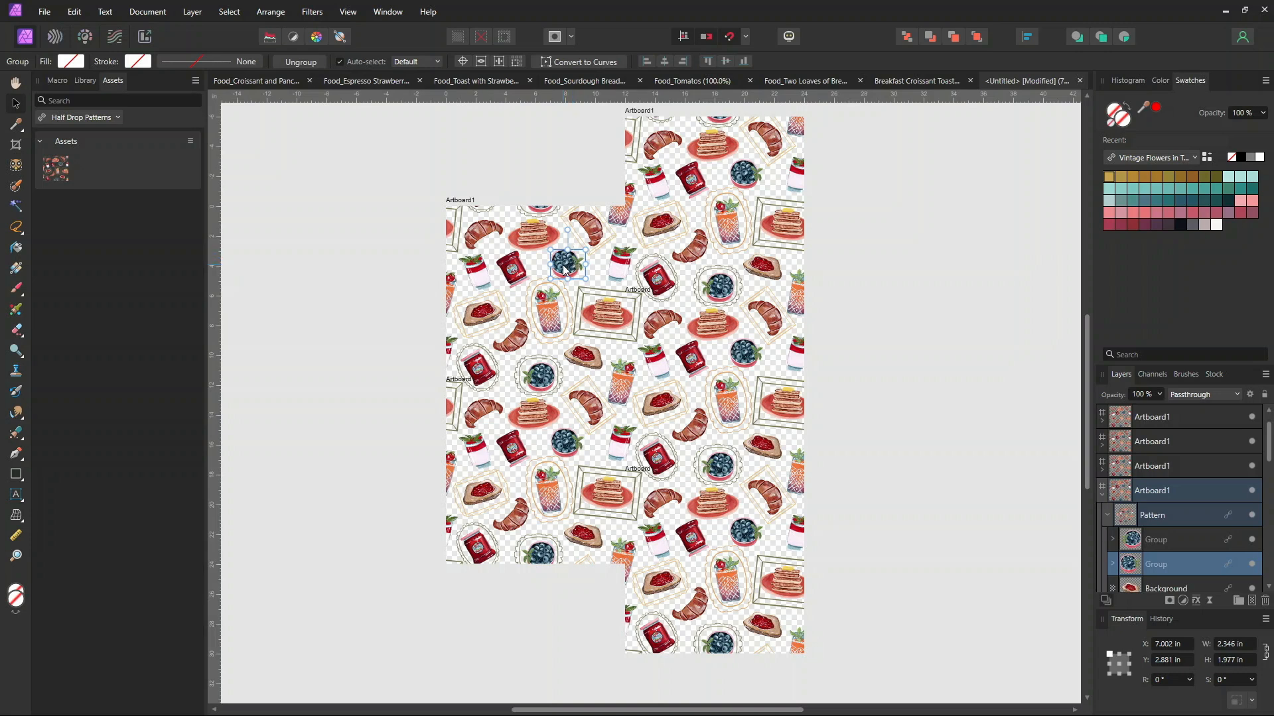
{"action": "left_click", "coordinate": [1102, 496]}
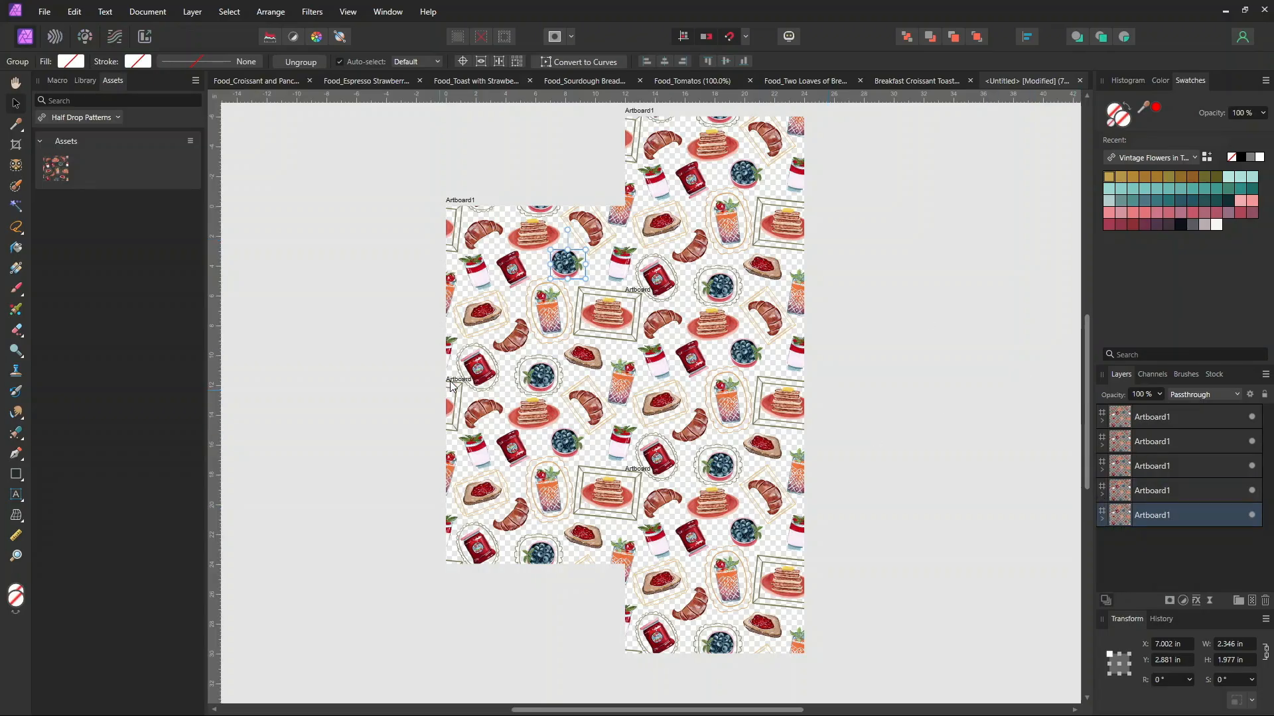
Group all five artboards into a single layer group
{"action": "left_click", "coordinate": [1130, 417]}
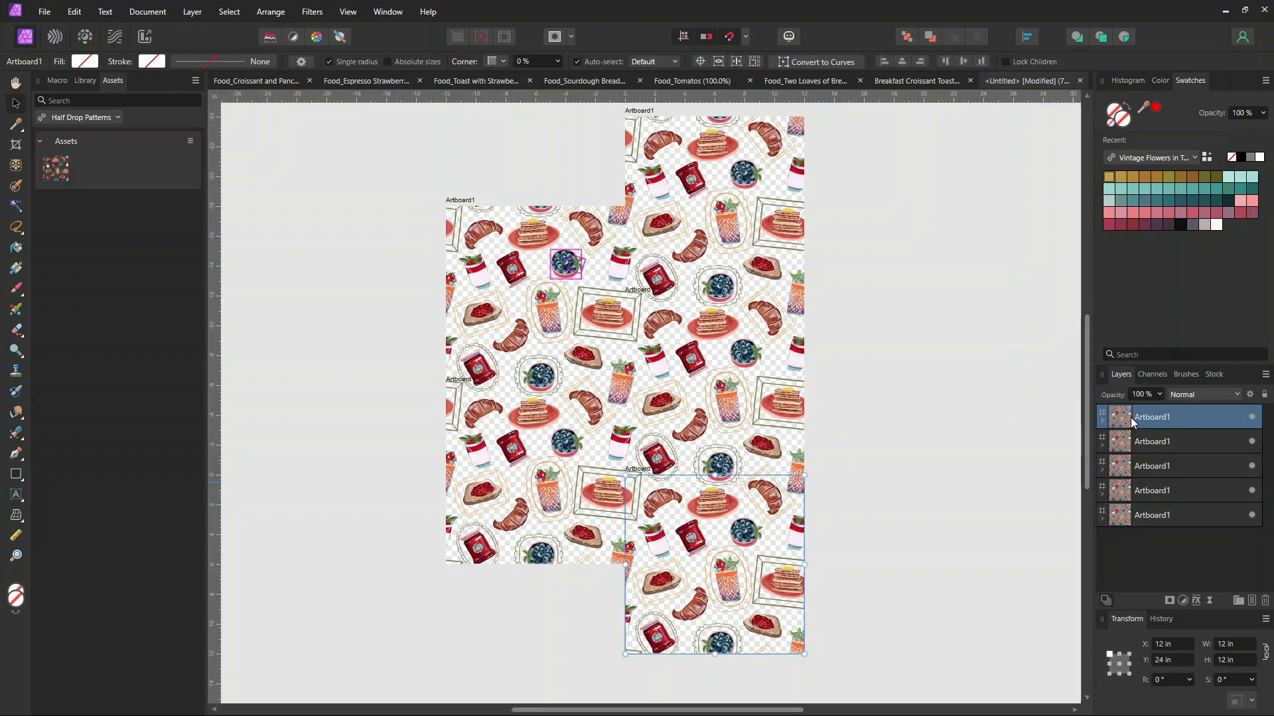
{"action": "left_click", "coordinate": [1176, 518], "text": "shift"}
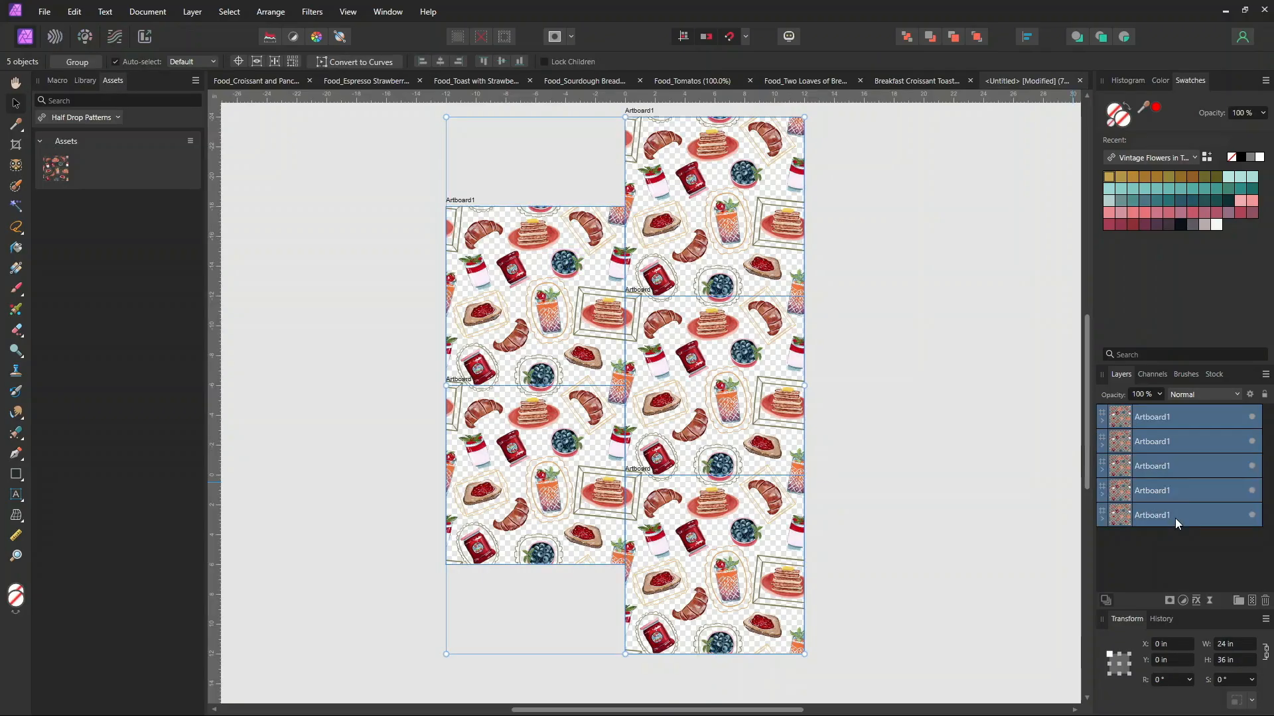
{"action": "key", "text": "ctrl+g"}
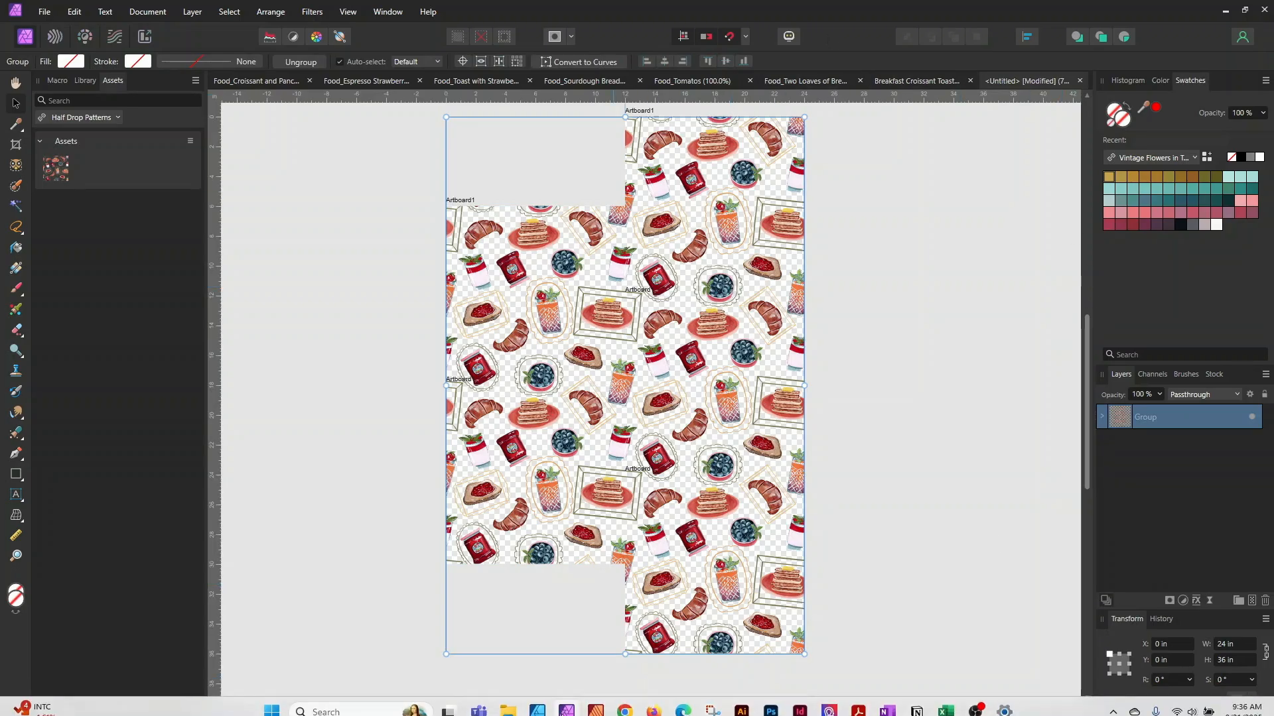
Switch to Affinity Designer and copy the sage, light blue and olive green Background rectangles from the Breakfast Croissant document
{"action": "left_click", "coordinate": [545, 706]}
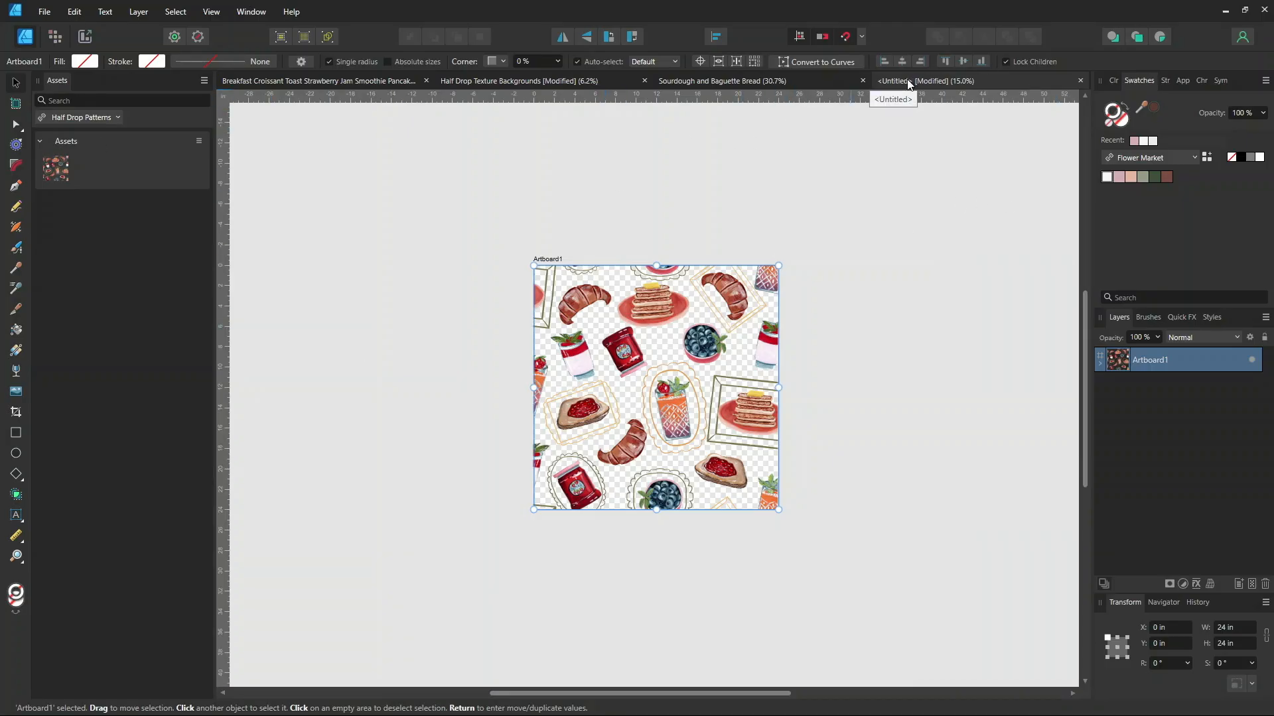
{"action": "left_click", "coordinate": [362, 85]}
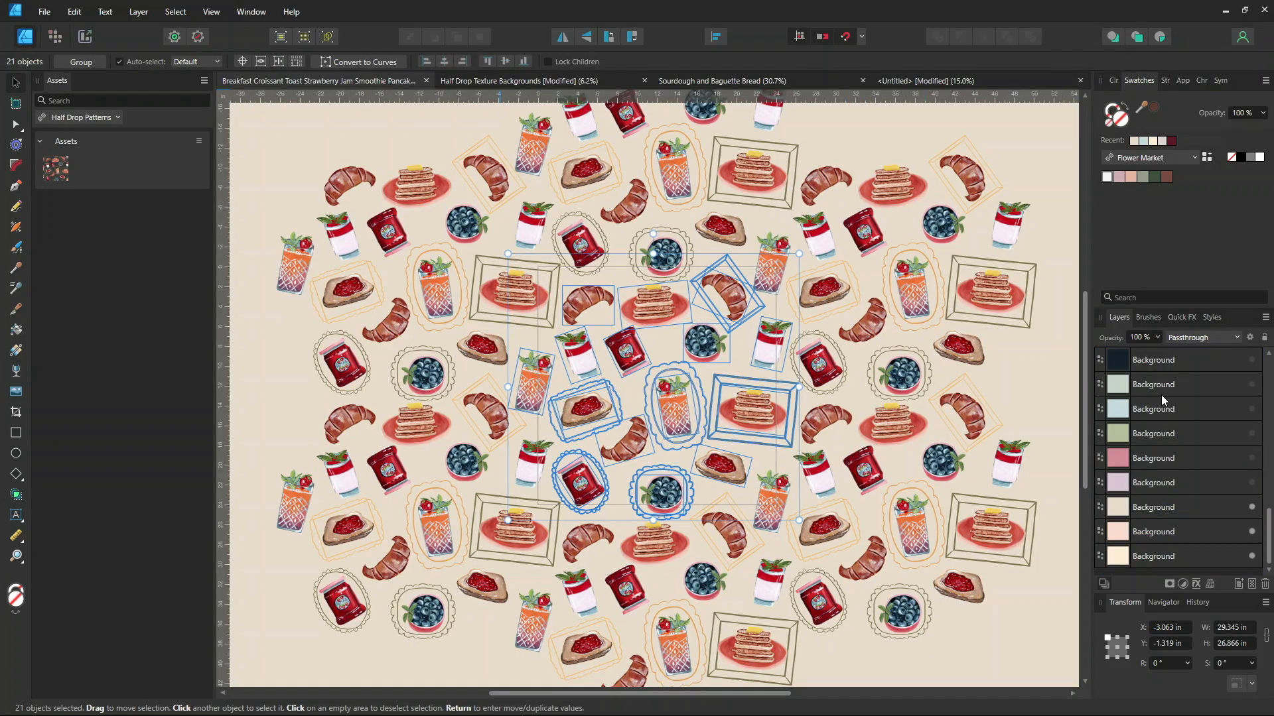
{"action": "left_click", "coordinate": [1158, 384]}
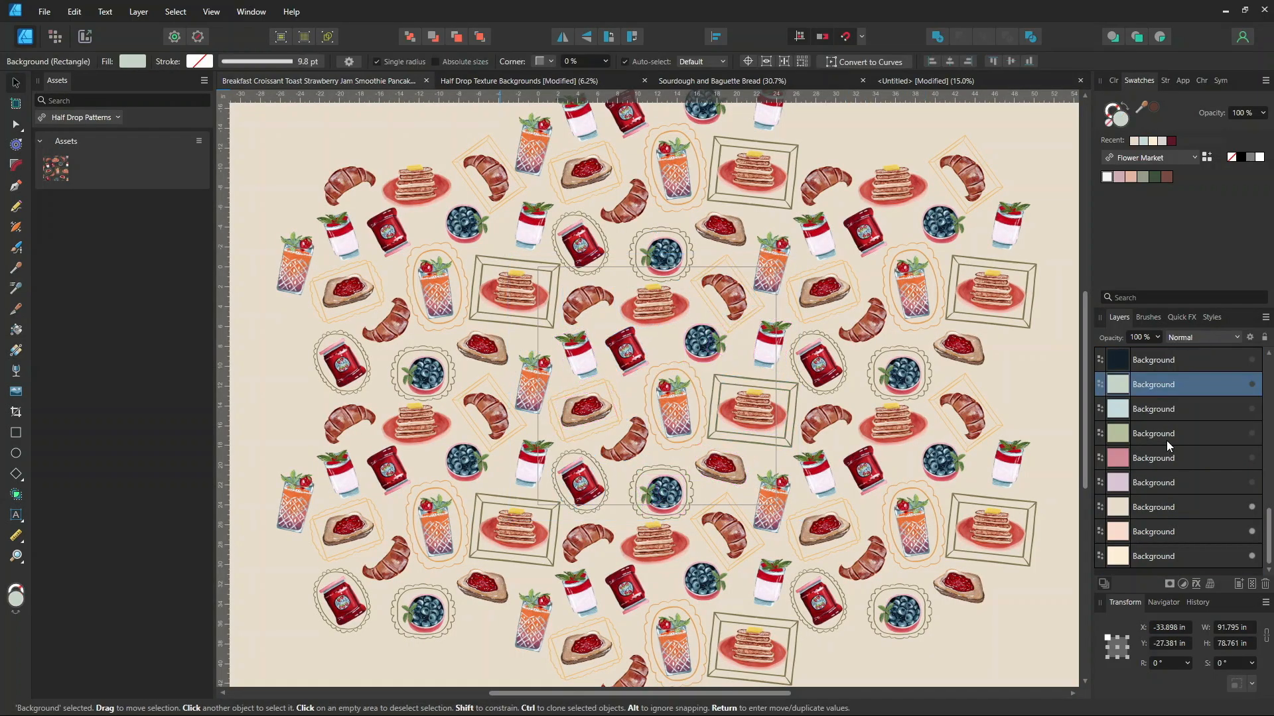
{"action": "left_click", "coordinate": [1166, 441], "text": "shift"}
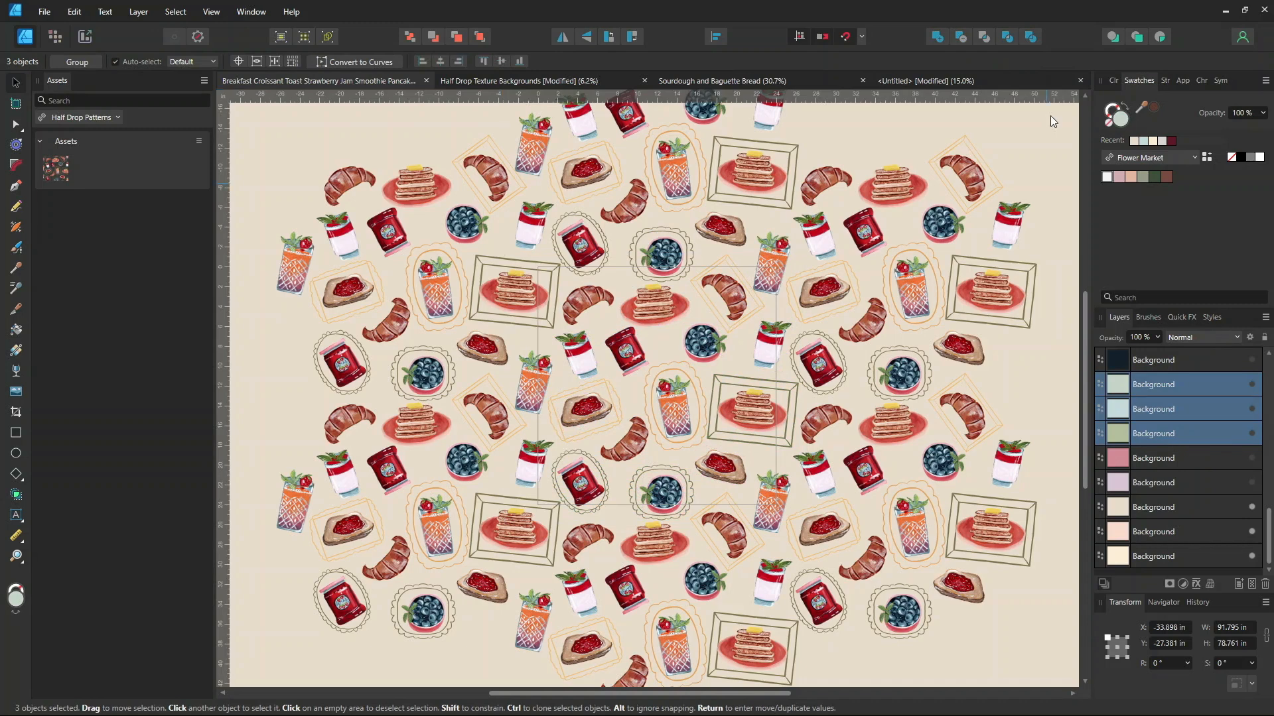
{"action": "left_click", "coordinate": [956, 83]}
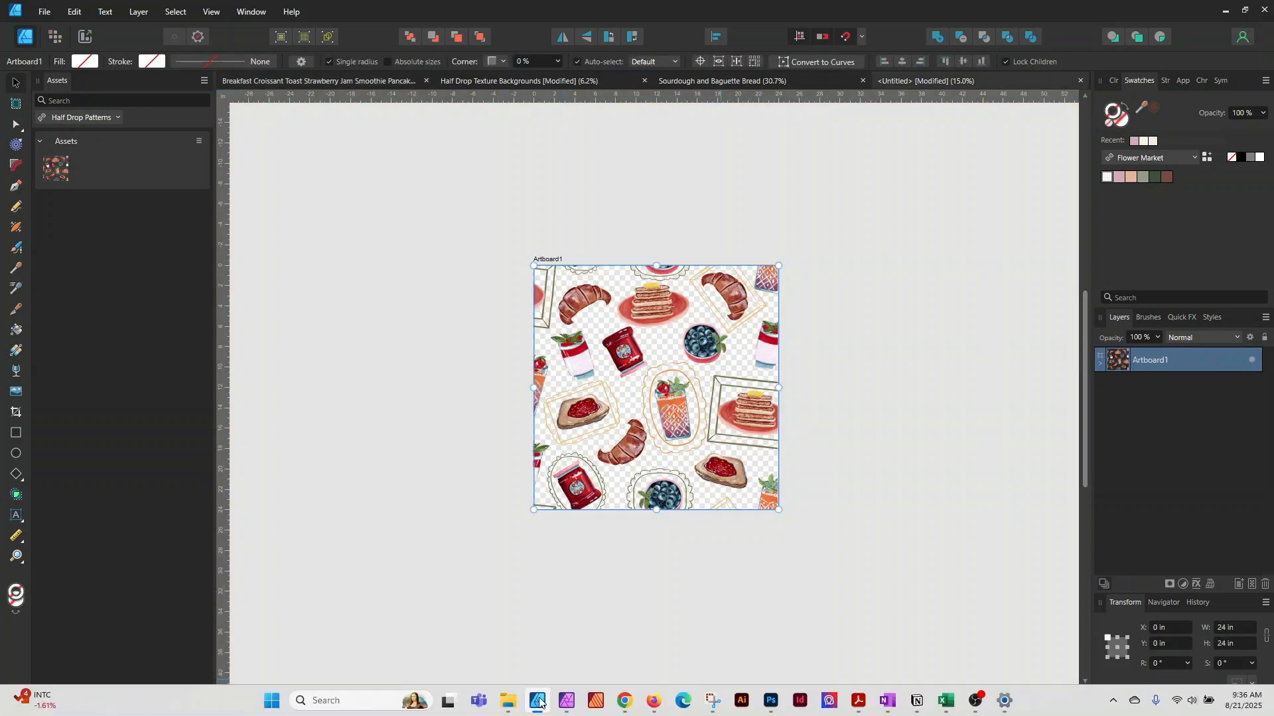
Switch back to Affinity Photo, paste the three Background rectangles and move them below the artboard group
{"action": "left_click", "coordinate": [567, 701]}
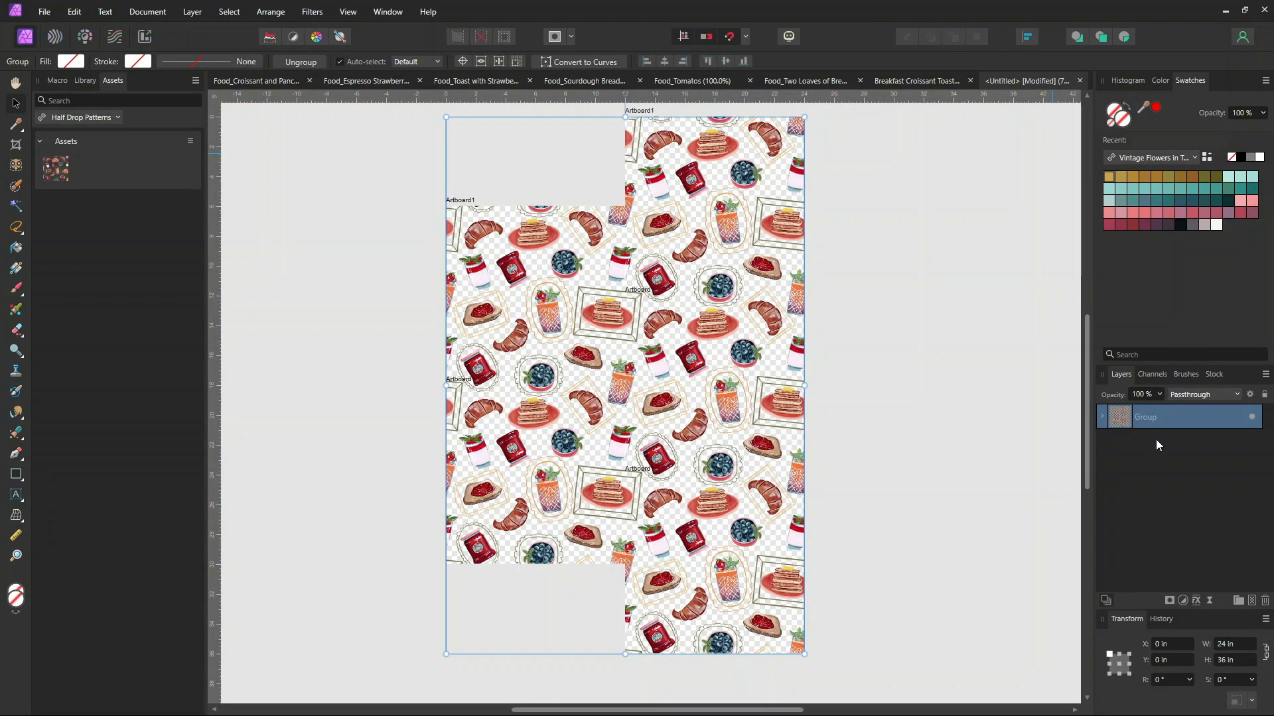
{"action": "key", "text": "ctrl+v"}
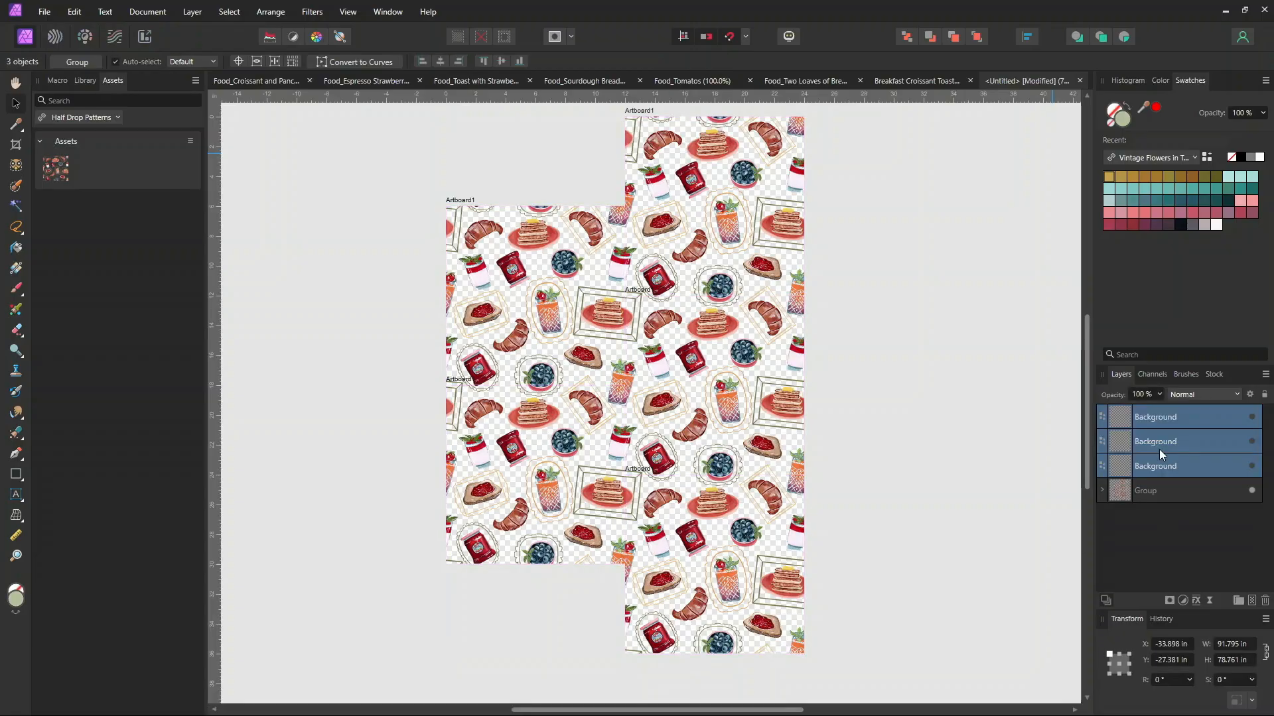
{"action": "left_click_drag", "start_coordinate": [1208, 428], "coordinate": [1212, 563]}
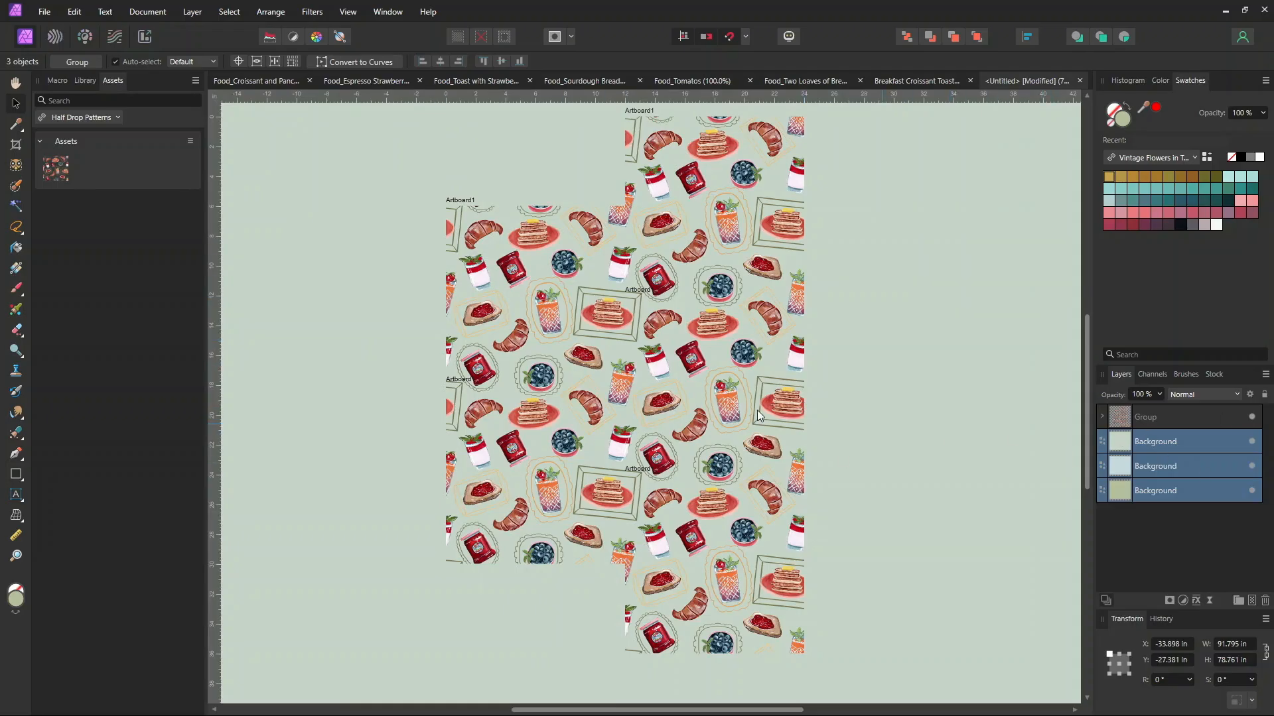
Show the AP Texture Patterns asset category and hide the sage green Background rectangle, leaving the light blue one in view
{"action": "left_click", "coordinate": [74, 117]}
{"action": "left_click", "coordinate": [57, 173]}
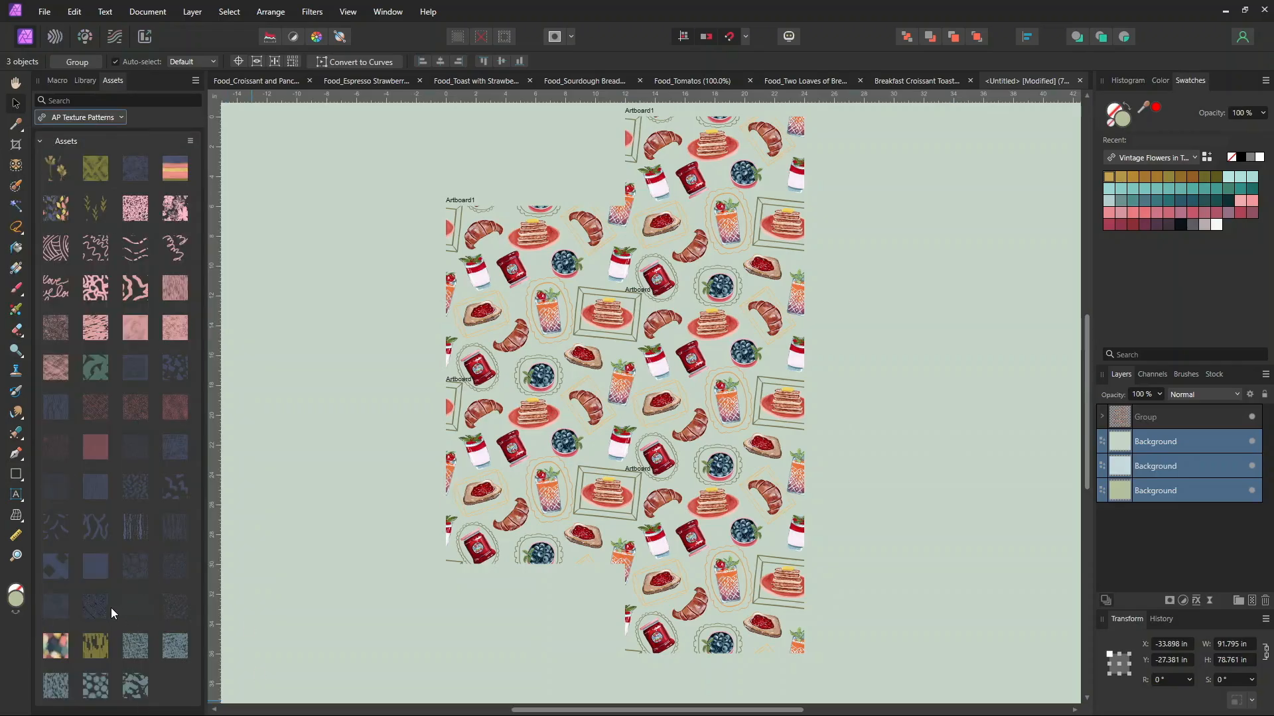
{"action": "left_click", "coordinate": [1252, 443]}
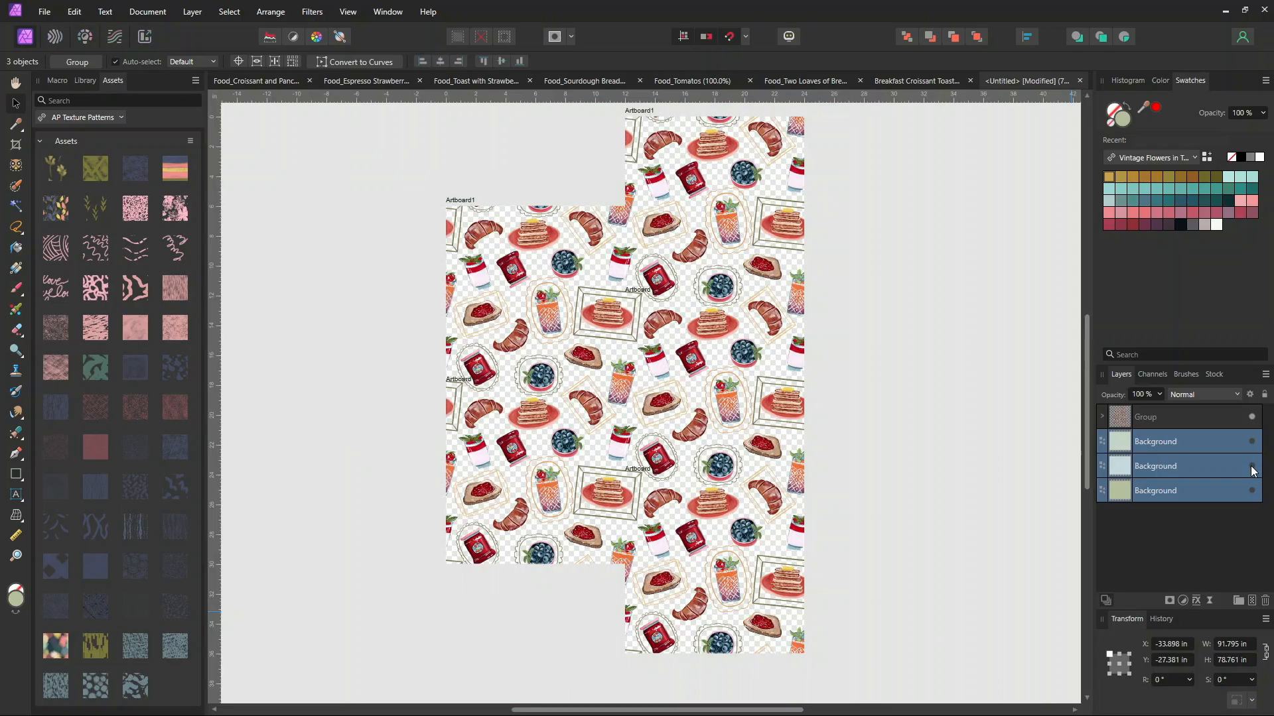
{"action": "left_click", "coordinate": [1251, 467]}
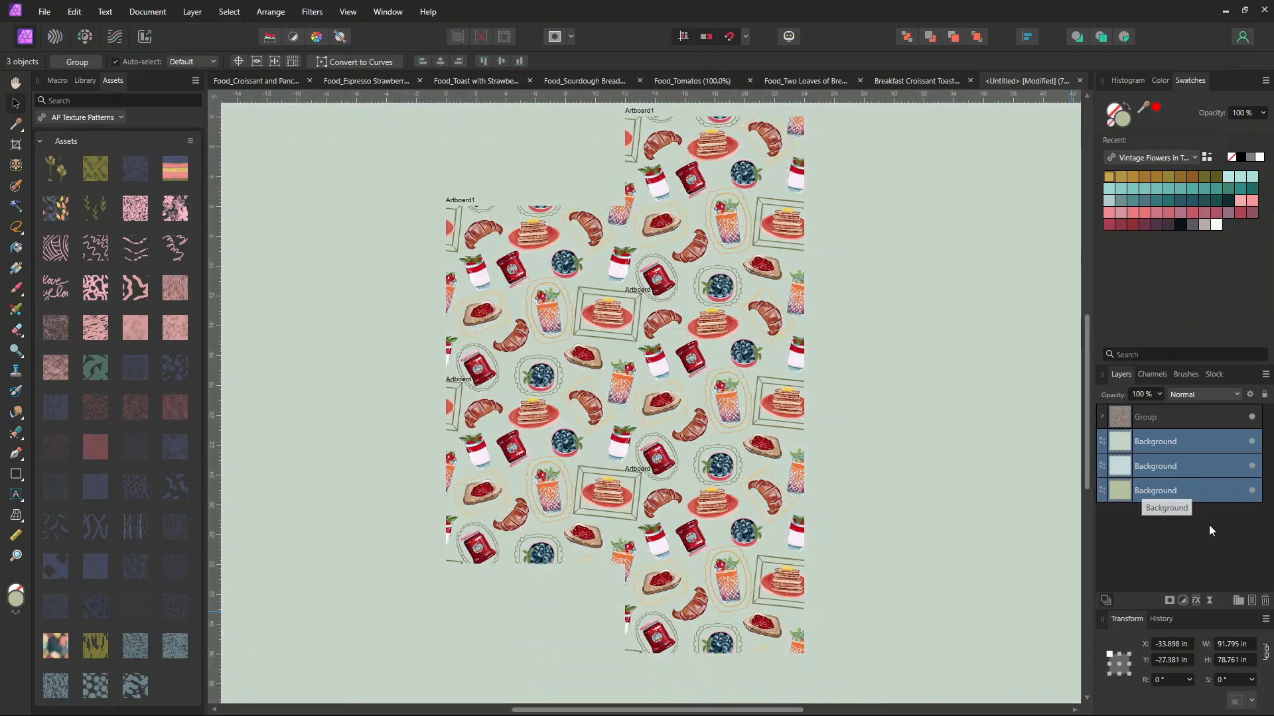
{"action": "left_click", "coordinate": [1208, 529]}
{"action": "left_click", "coordinate": [1252, 442]}
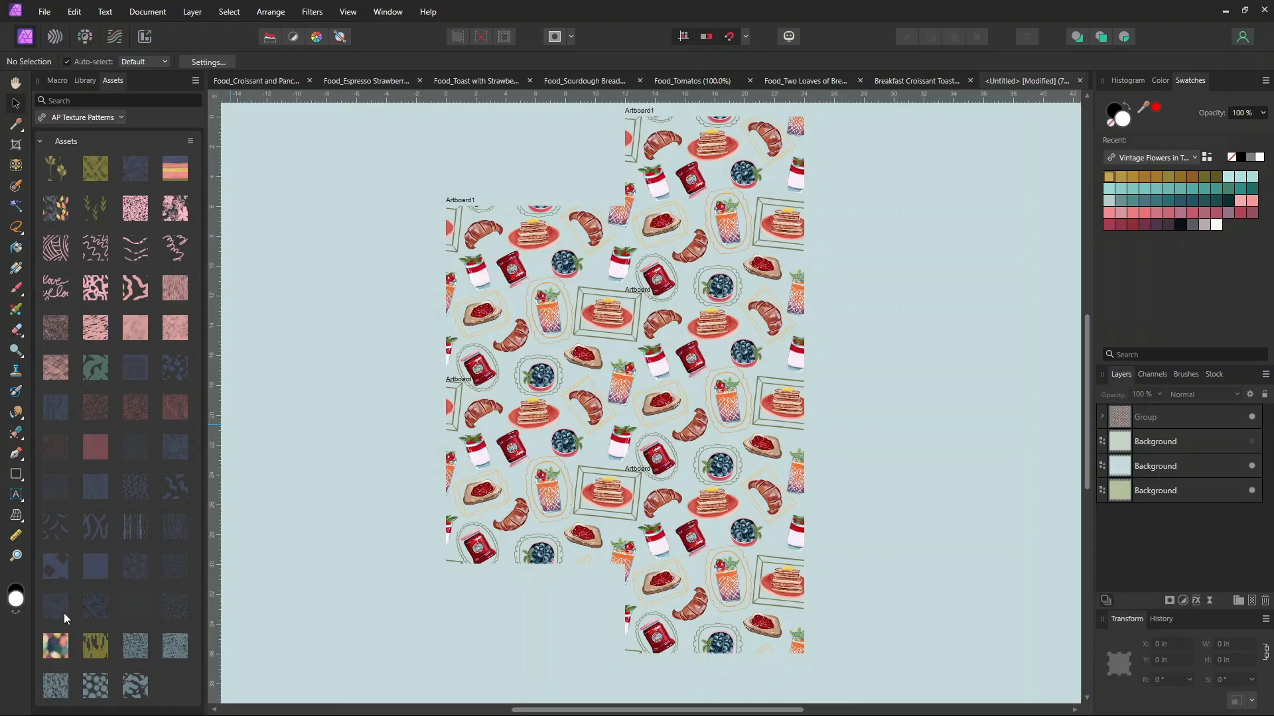
Add the dark crosshatch texture asset to the document and place its layer between the sage and light blue Background rectangles
{"action": "mouse_move", "coordinate": [96, 605]}
{"action": "left_mouse_down"}
{"action": "mouse_move", "coordinate": [245, 524]}
{"action": "mouse_move", "coordinate": [465, 266]}
{"action": "mouse_move", "coordinate": [1120, 373]}
{"action": "mouse_move", "coordinate": [1175, 509]}
{"action": "mouse_move", "coordinate": [1145, 426]}
{"action": "mouse_move", "coordinate": [1166, 460]}
{"action": "mouse_move", "coordinate": [432, 347]}
{"action": "mouse_move", "coordinate": [561, 369]}
{"action": "left_mouse_up"}
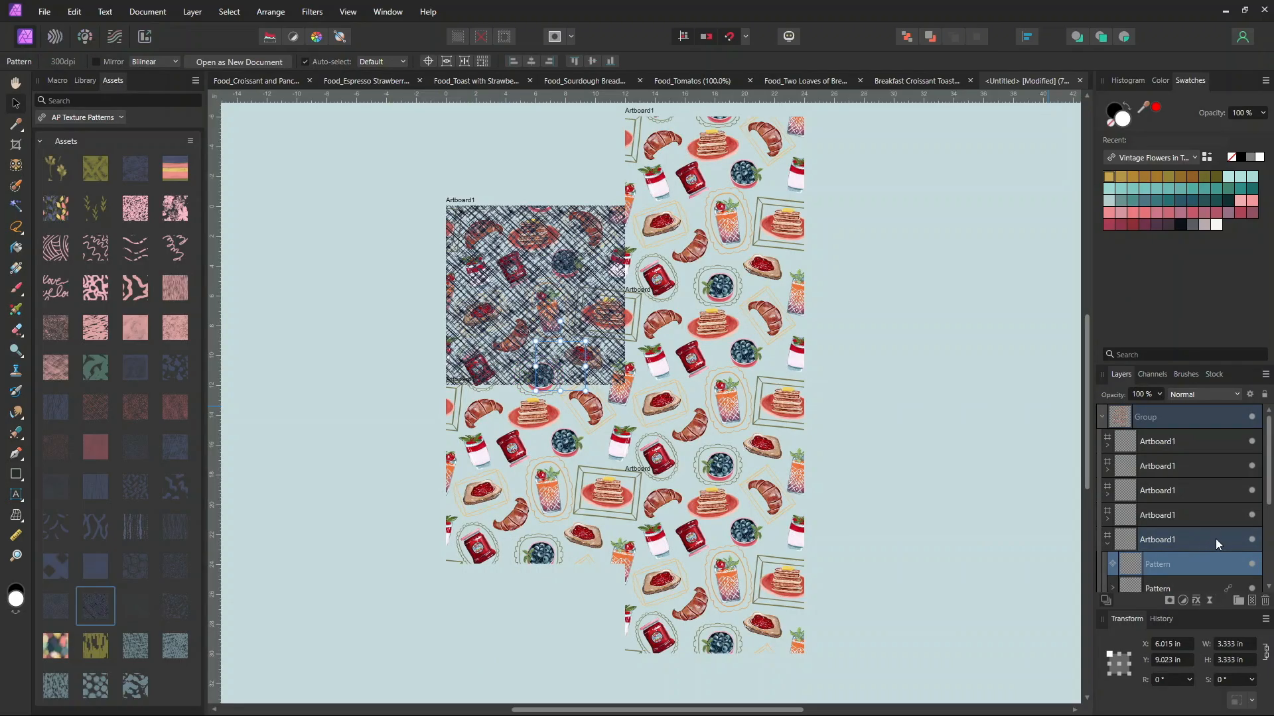
{"action": "scroll", "coordinate": [1192, 500], "scroll_direction": "down", "scroll_amount": 3}
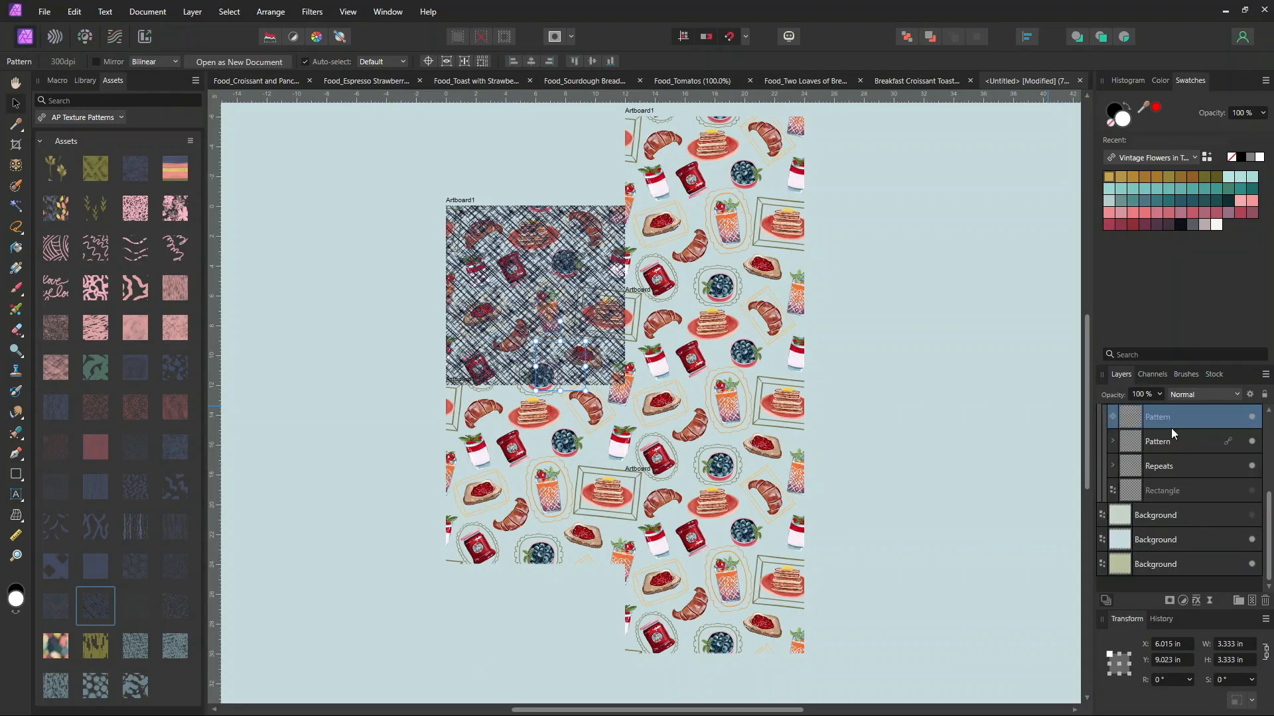
{"action": "scroll", "coordinate": [1178, 478], "scroll_direction": "up", "scroll_amount": 2}
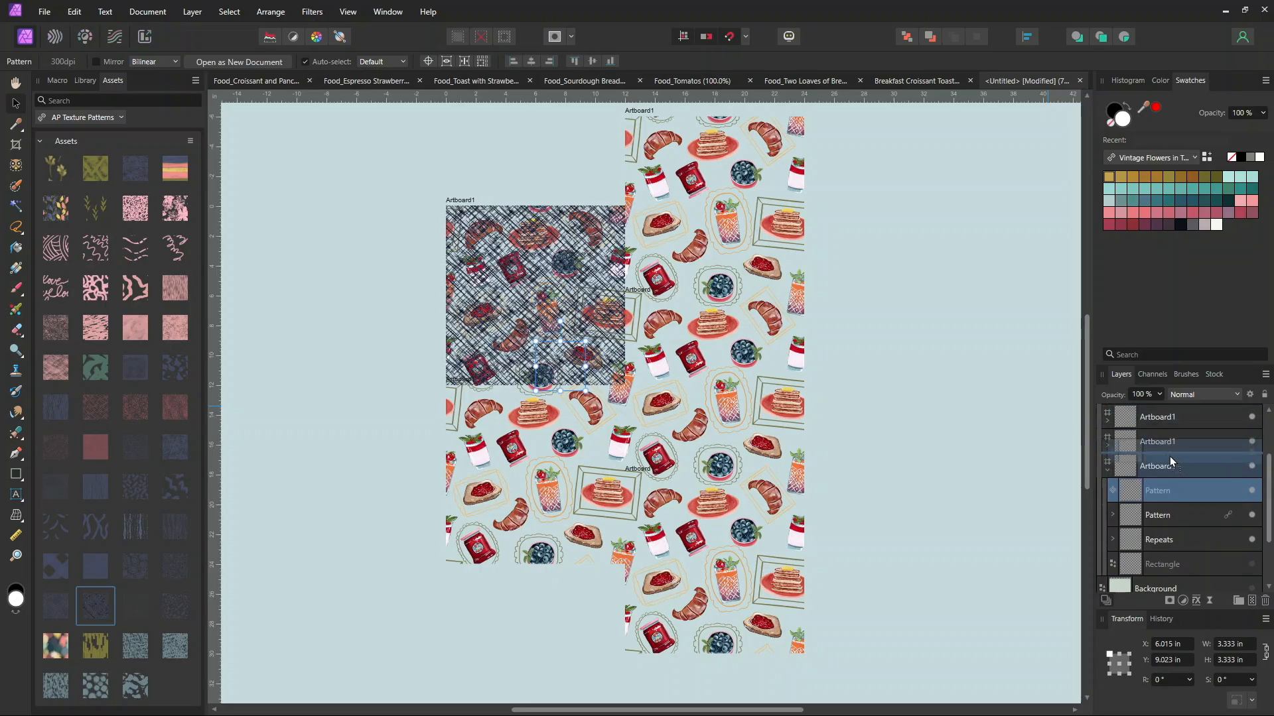
{"action": "left_click_drag", "start_coordinate": [1184, 500], "coordinate": [1104, 518]}
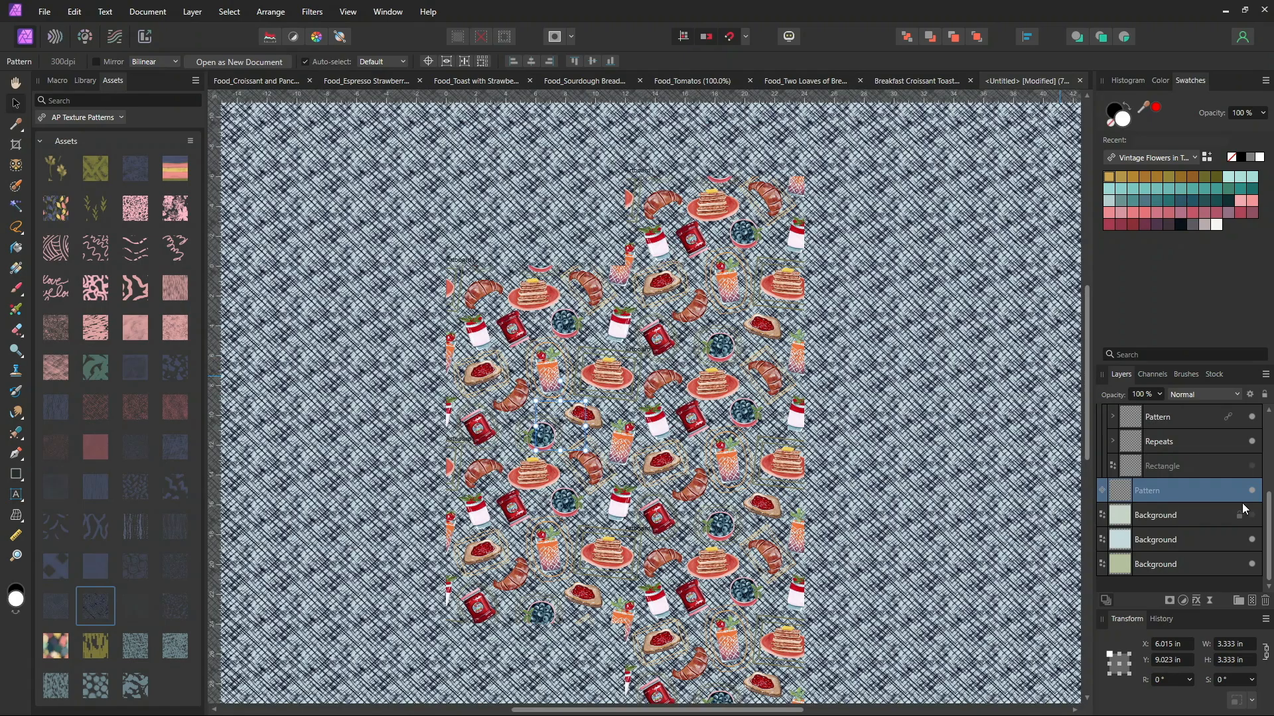
{"action": "left_click_drag", "start_coordinate": [1171, 492], "coordinate": [1180, 528]}
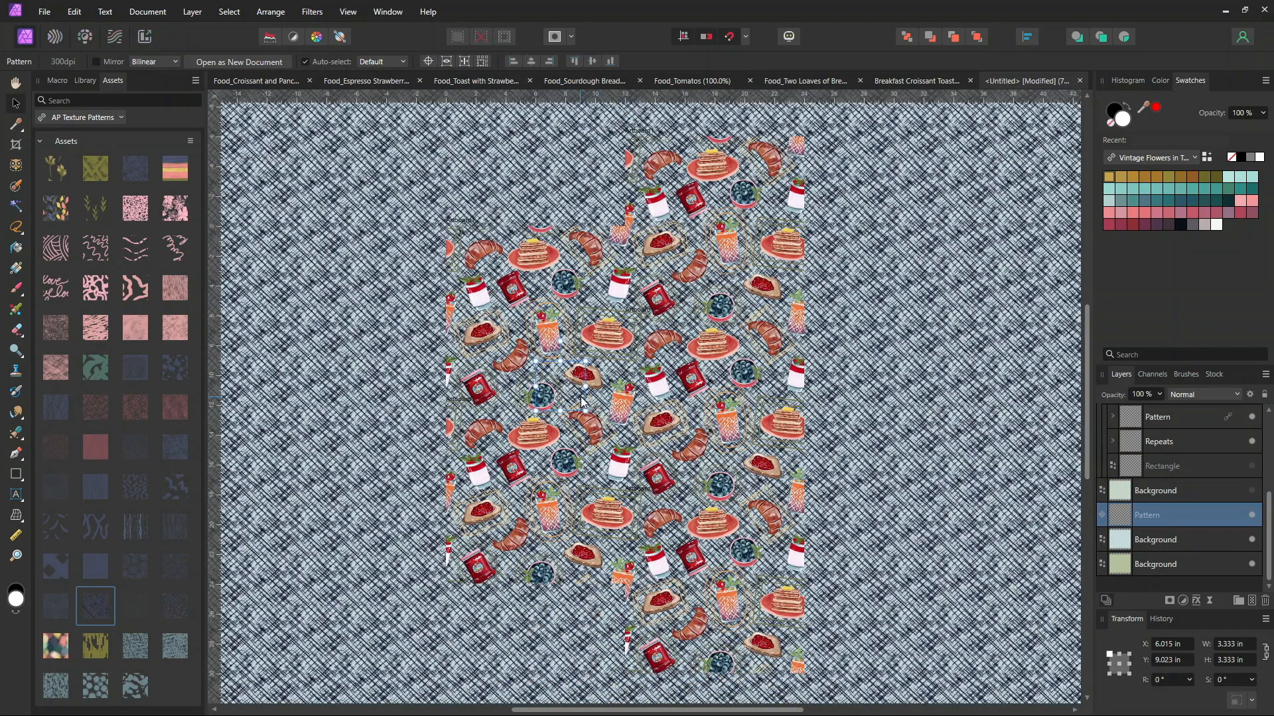
{"action": "scroll", "coordinate": [527, 366], "scroll_direction": "down", "scroll_amount": 1}
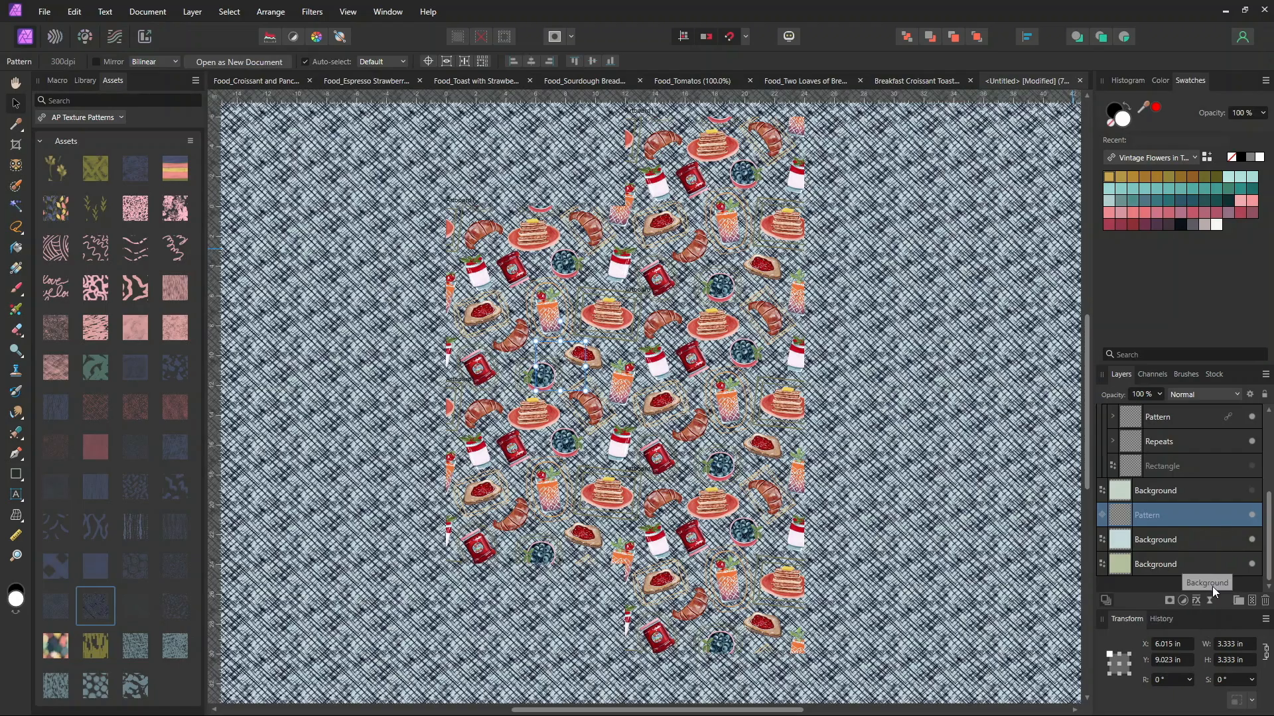
Apply an HSL adjustment to the crosshatch Pattern layer with a Luminosity Shift of -100%
{"action": "left_click", "coordinate": [1185, 600]}
{"action": "left_click", "coordinate": [1077, 317]}
{"action": "left_click_drag", "start_coordinate": [901, 649], "coordinate": [791, 650]}
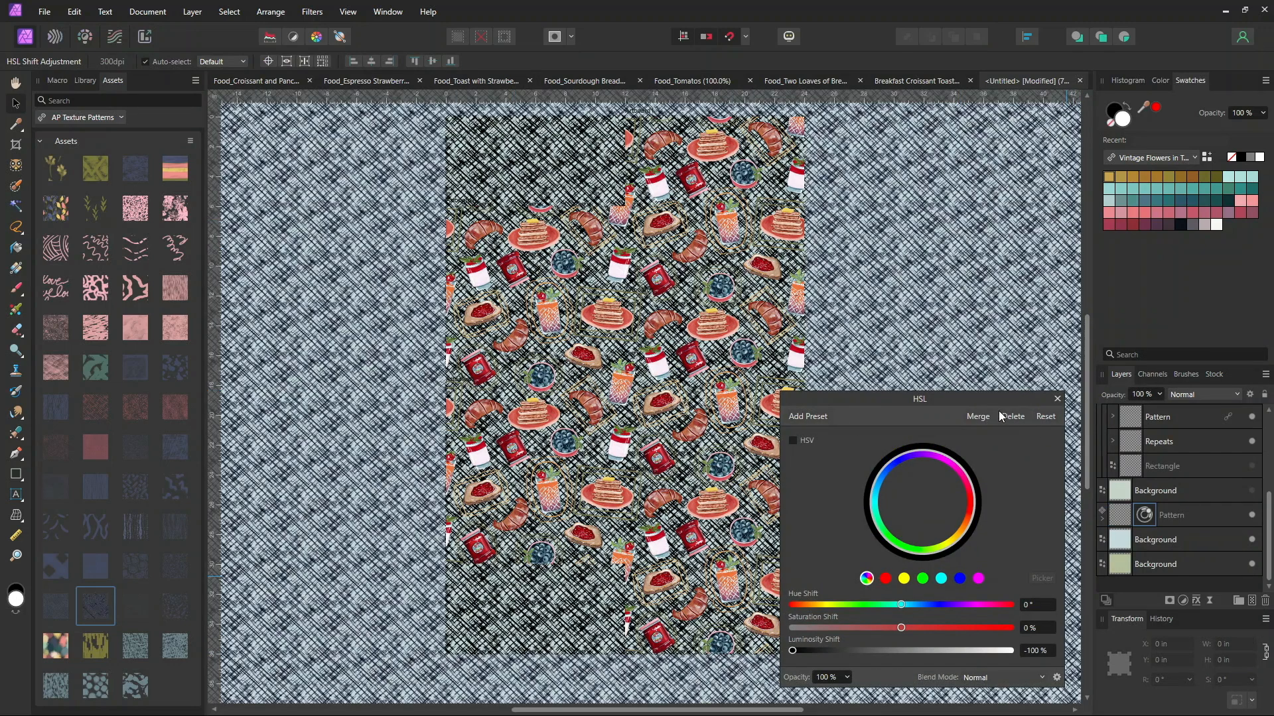
{"action": "left_click", "coordinate": [1057, 400]}
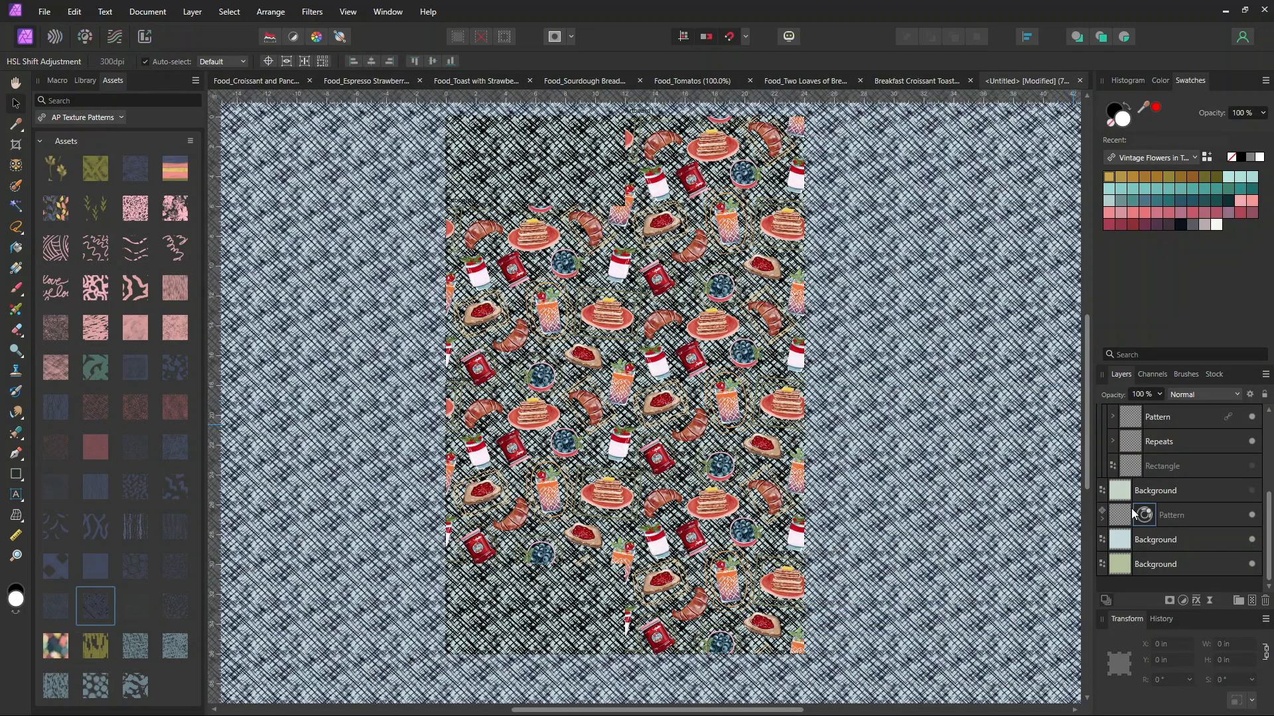
{"action": "left_click", "coordinate": [1198, 396]}
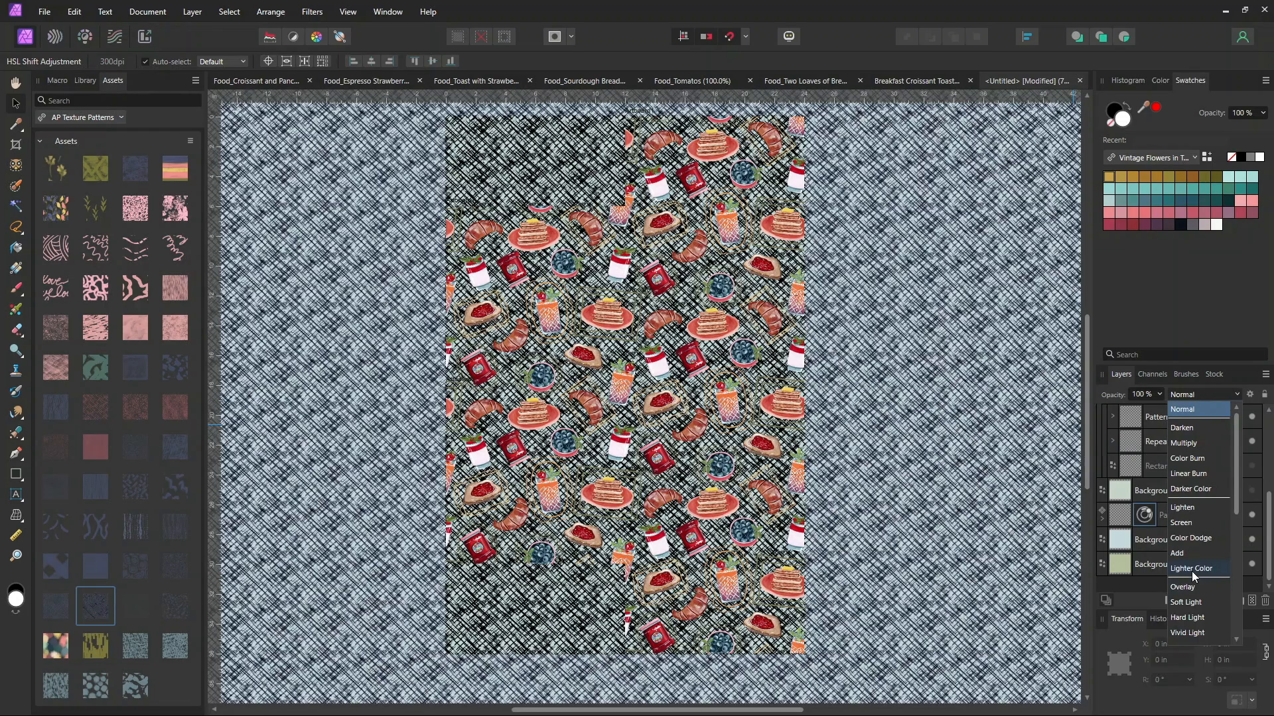
{"action": "left_click", "coordinate": [1195, 588]}
{"action": "scroll", "coordinate": [642, 387], "scroll_direction": "down", "scroll_amount": 1}
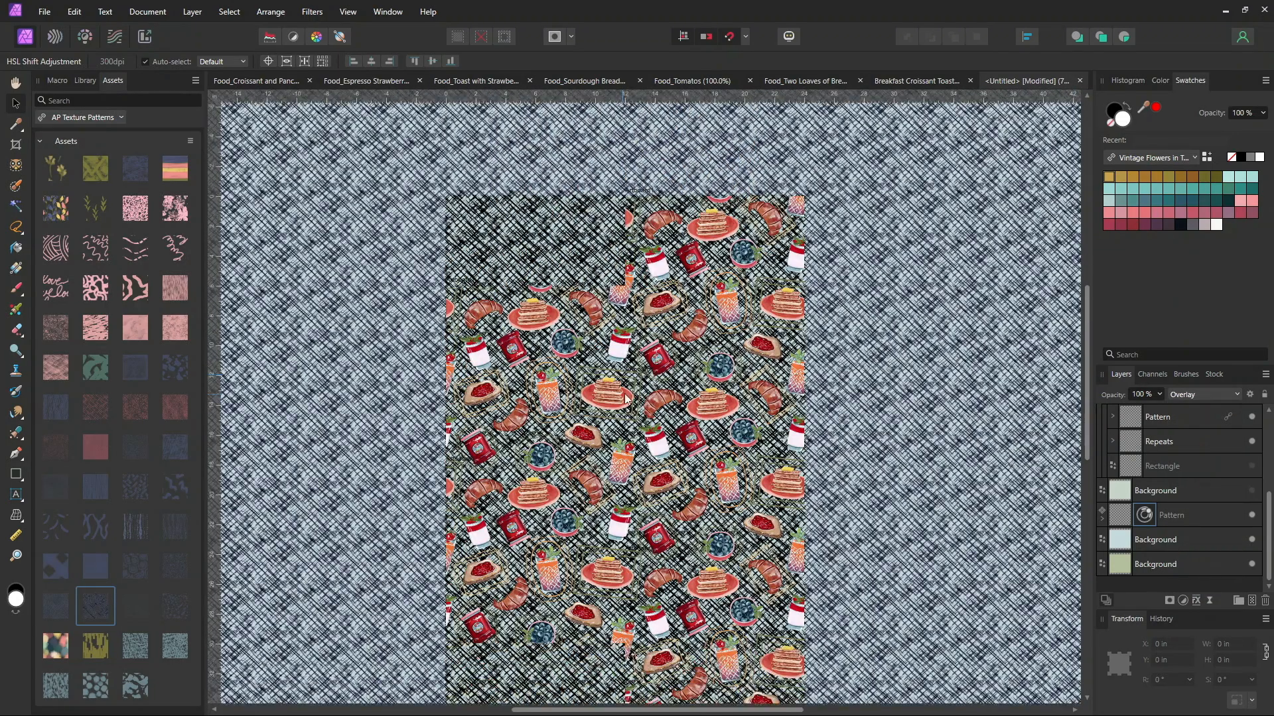
{"action": "scroll", "coordinate": [641, 387], "scroll_direction": "down", "scroll_amount": 2}
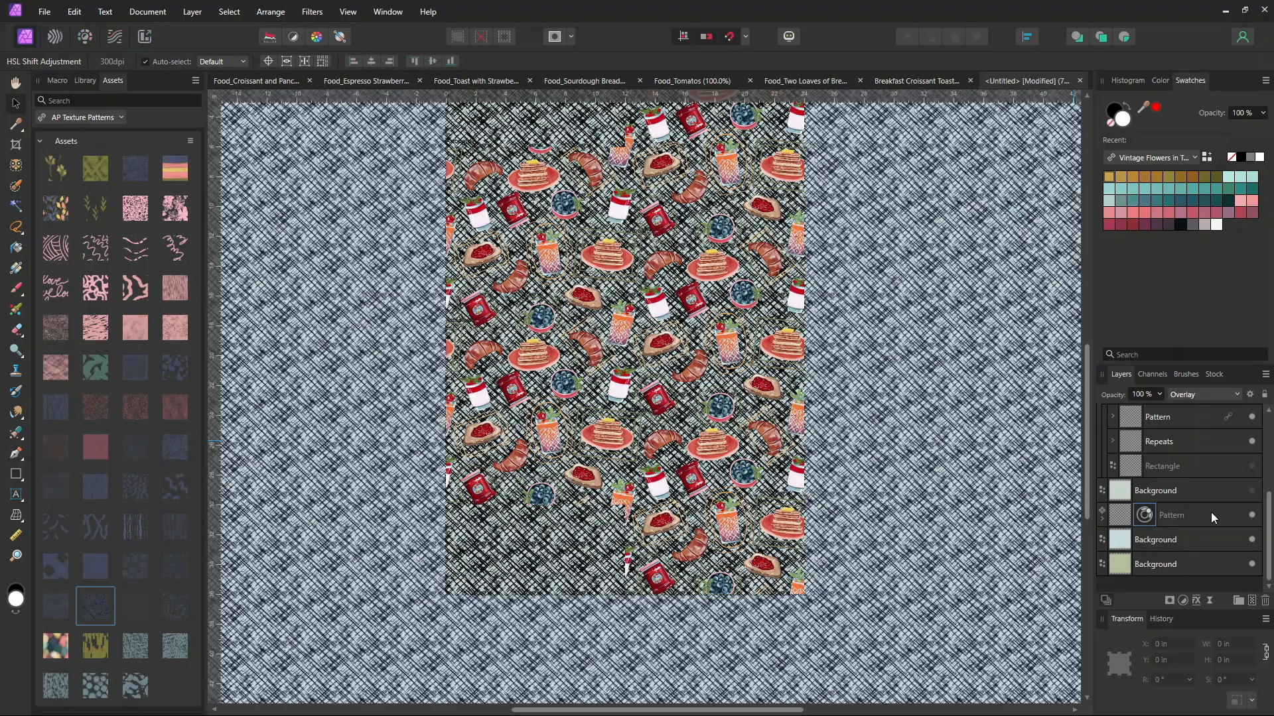
{"action": "double_click", "coordinate": [1150, 520]}
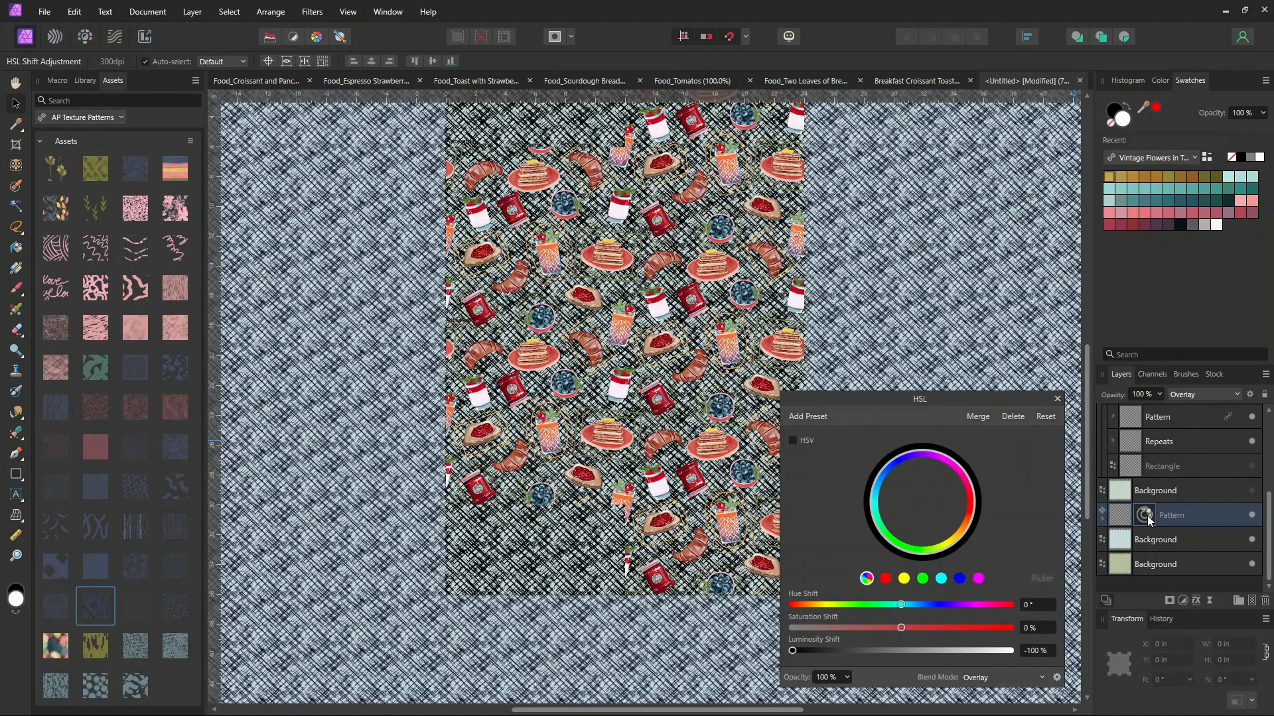
{"action": "left_click", "coordinate": [990, 678]}
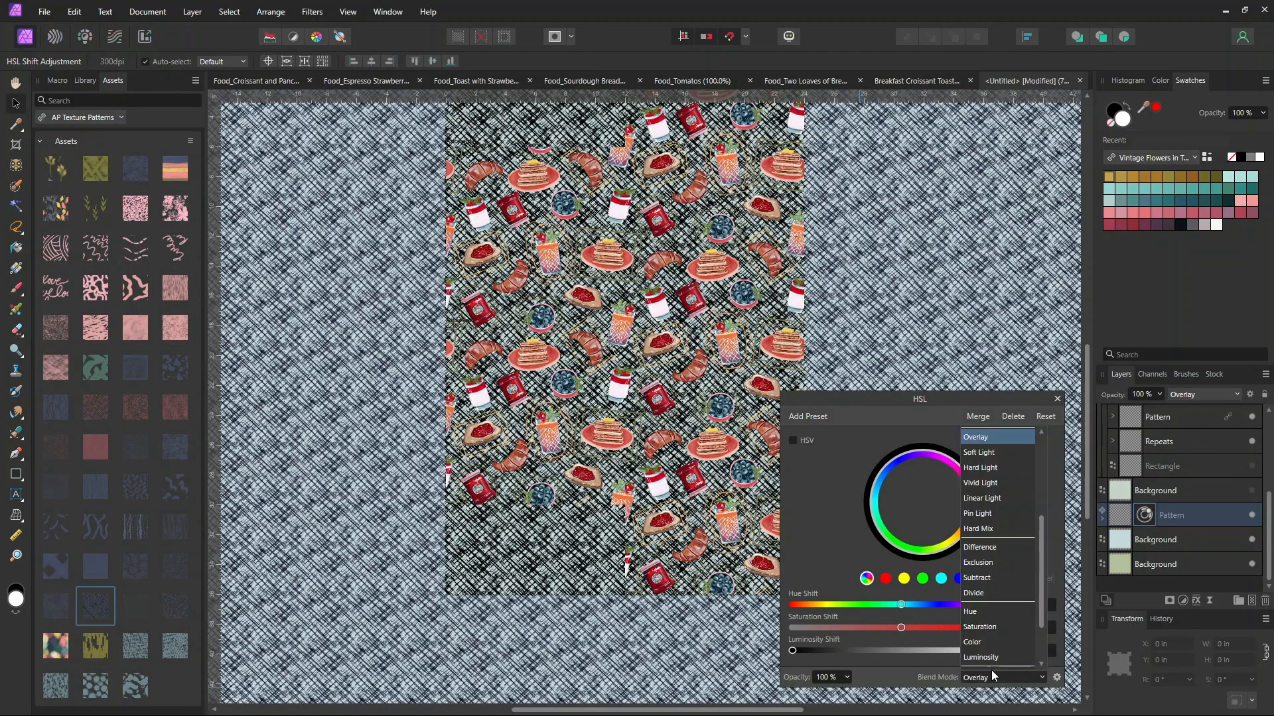
{"action": "scroll", "coordinate": [1005, 484], "scroll_direction": "up", "scroll_amount": 4}
{"action": "left_click", "coordinate": [989, 434]}
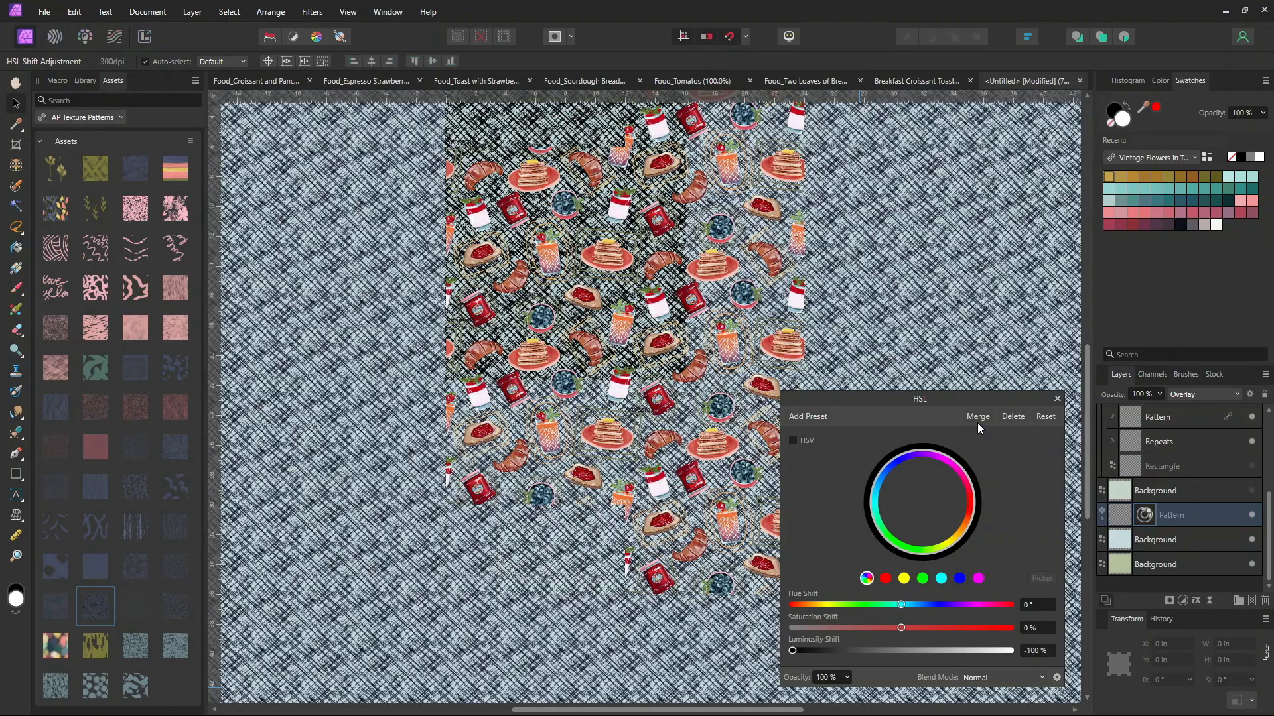
{"action": "left_click", "coordinate": [1057, 399]}
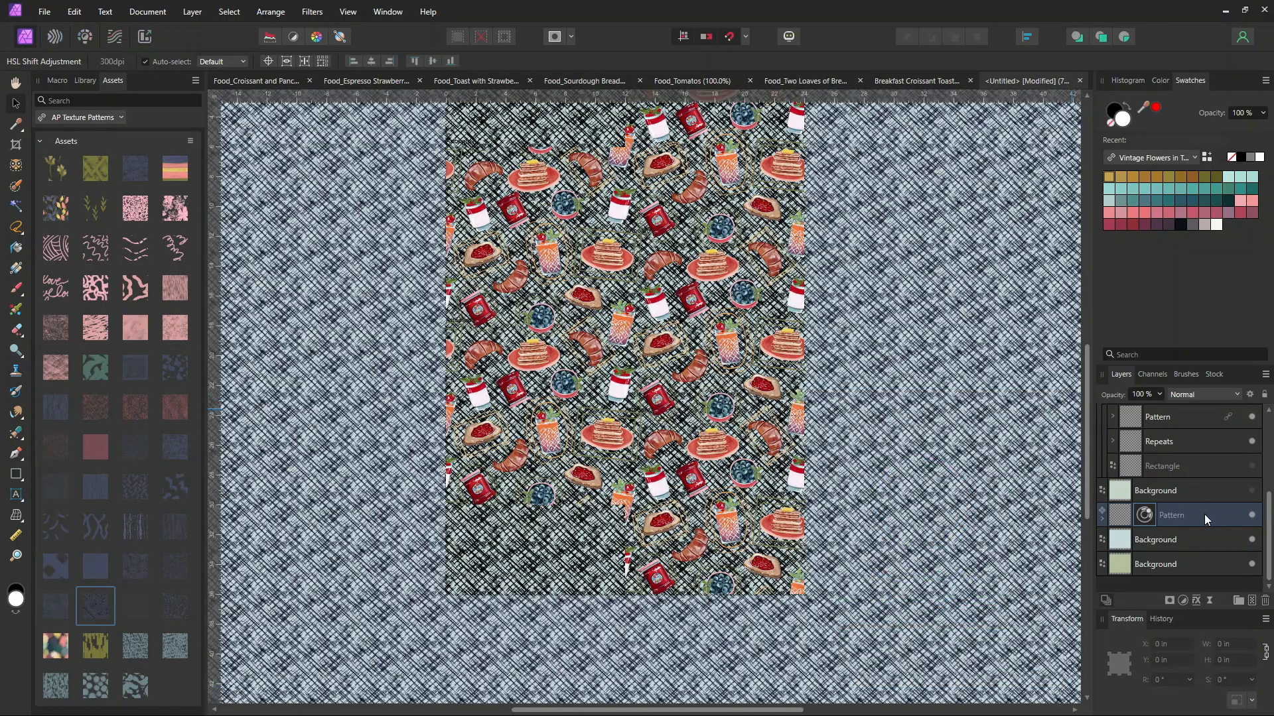
Set the blend mode of the crosshatch Pattern layer to Overlay and check the texture against the motifs
{"action": "left_click", "coordinate": [1204, 515]}
{"action": "left_click", "coordinate": [1203, 394]}
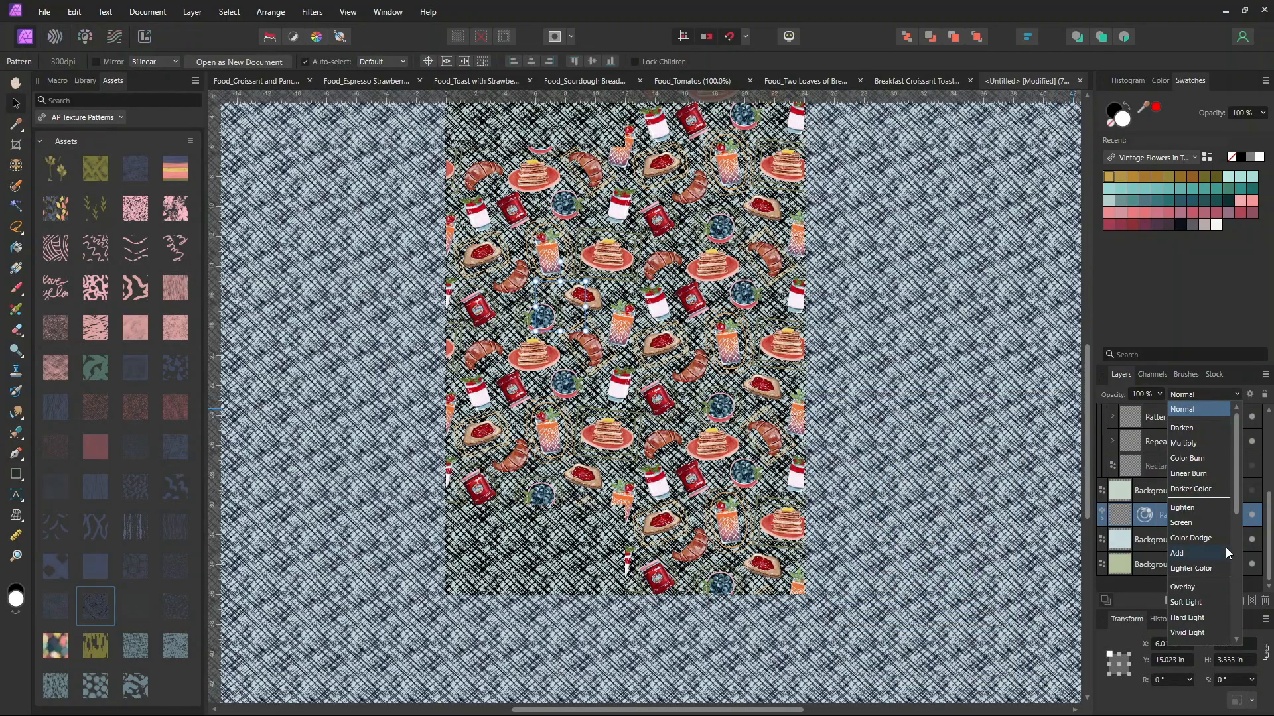
{"action": "left_click", "coordinate": [1202, 594]}
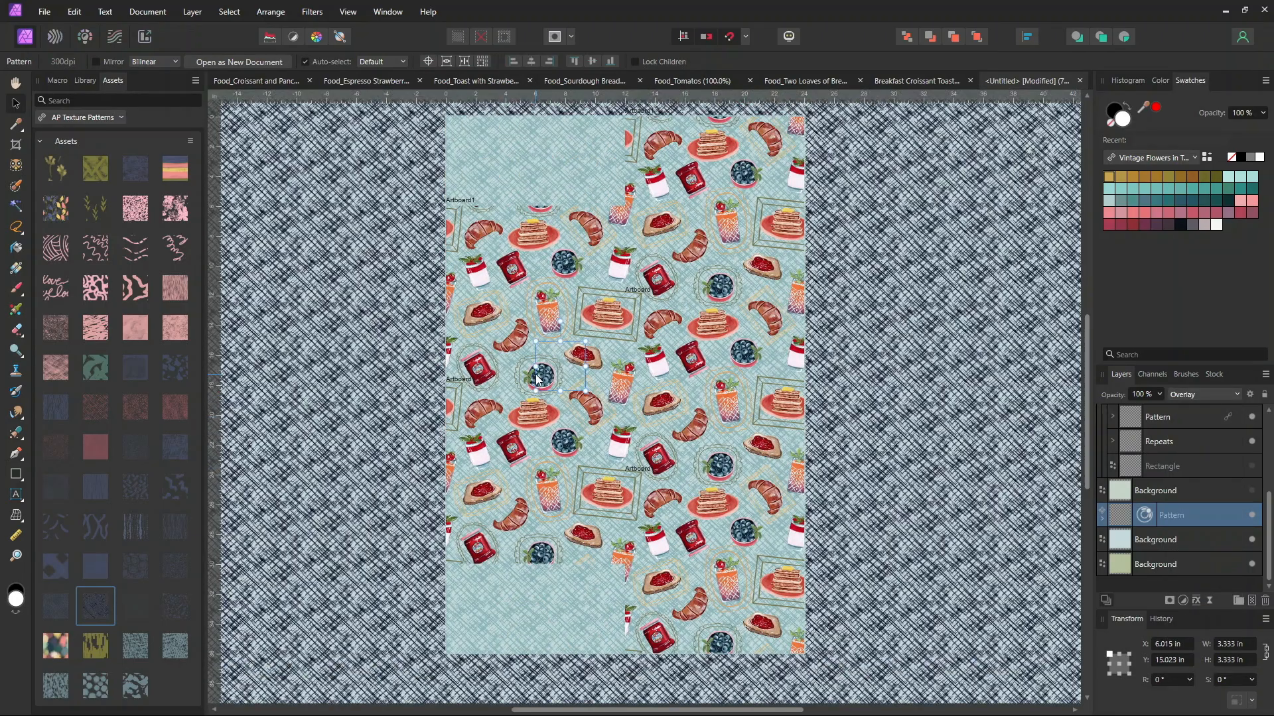
{"action": "scroll", "coordinate": [536, 373], "scroll_direction": "up", "scroll_amount": 3}
{"action": "scroll", "coordinate": [536, 379], "scroll_direction": "up", "scroll_amount": 2}
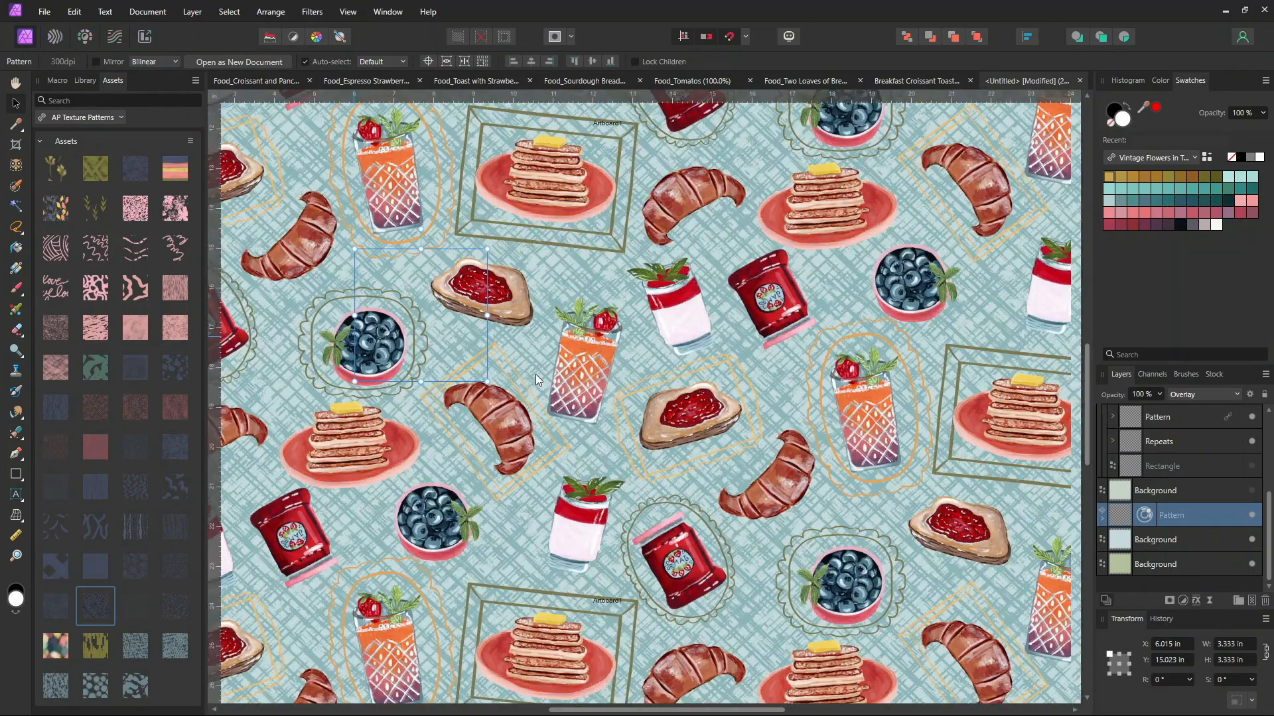
{"action": "scroll", "coordinate": [809, 434], "scroll_direction": "down", "scroll_amount": 3}
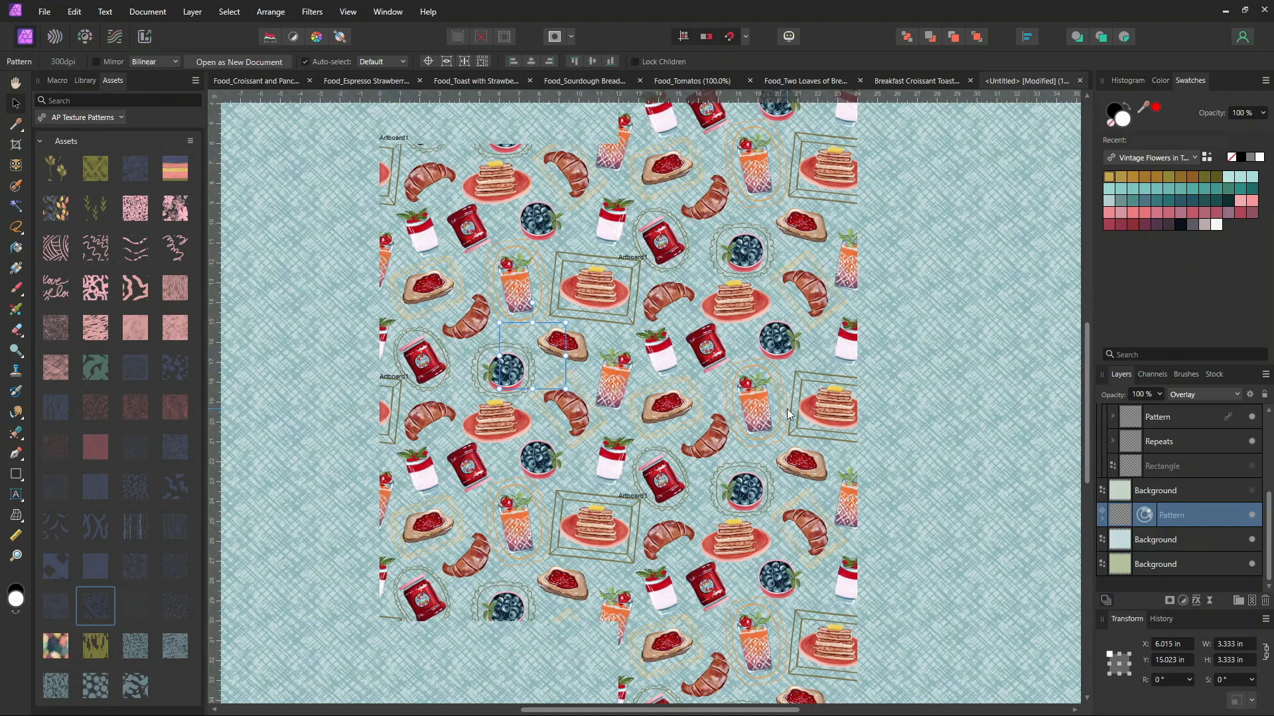
{"action": "left_click_drag", "start_coordinate": [534, 362], "coordinate": [618, 431]}
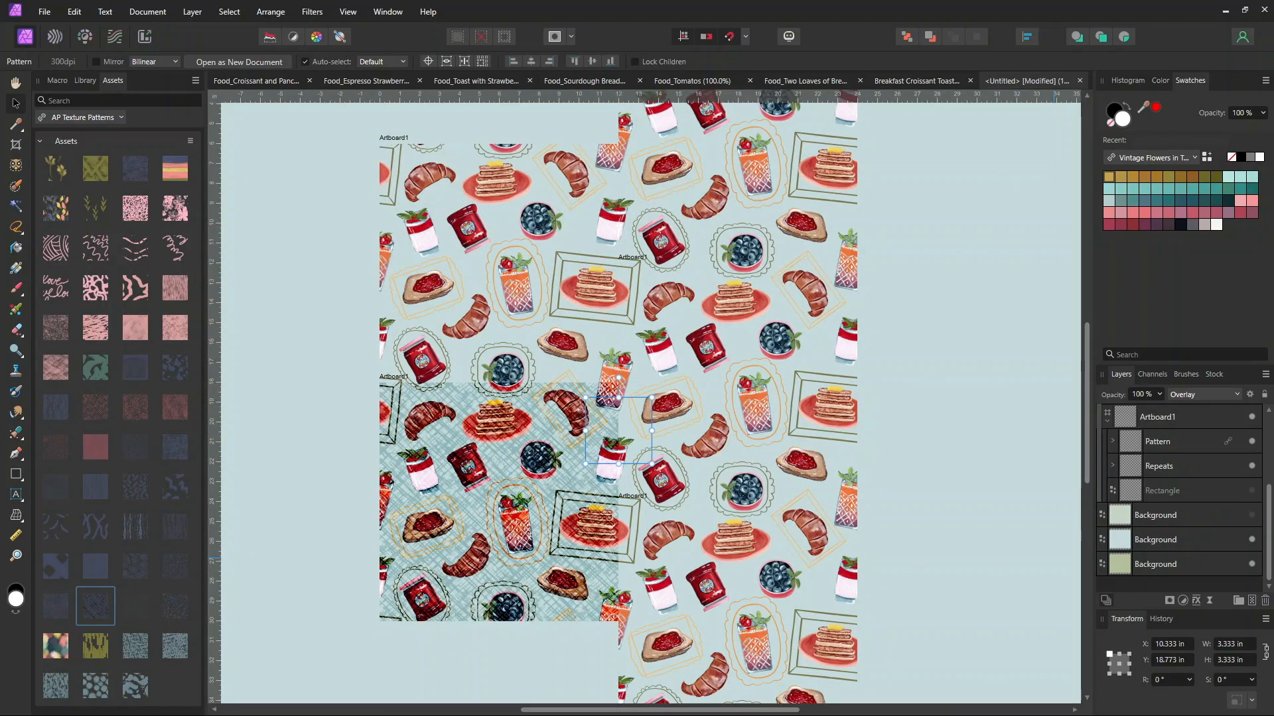
{"action": "key", "text": "ctrl+z"}
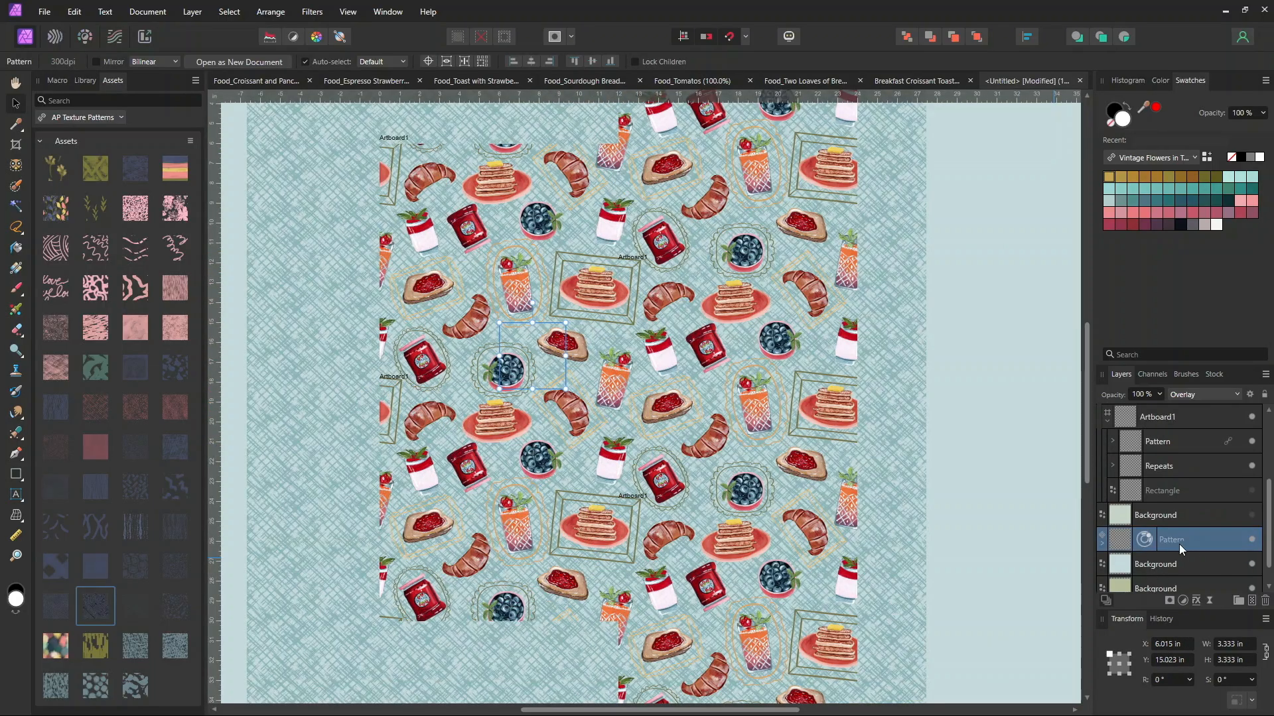
Collapse the expanded artboard layer and lower the crosshatch Pattern layer's opacity to 50%
{"action": "left_click", "coordinate": [1102, 467]}
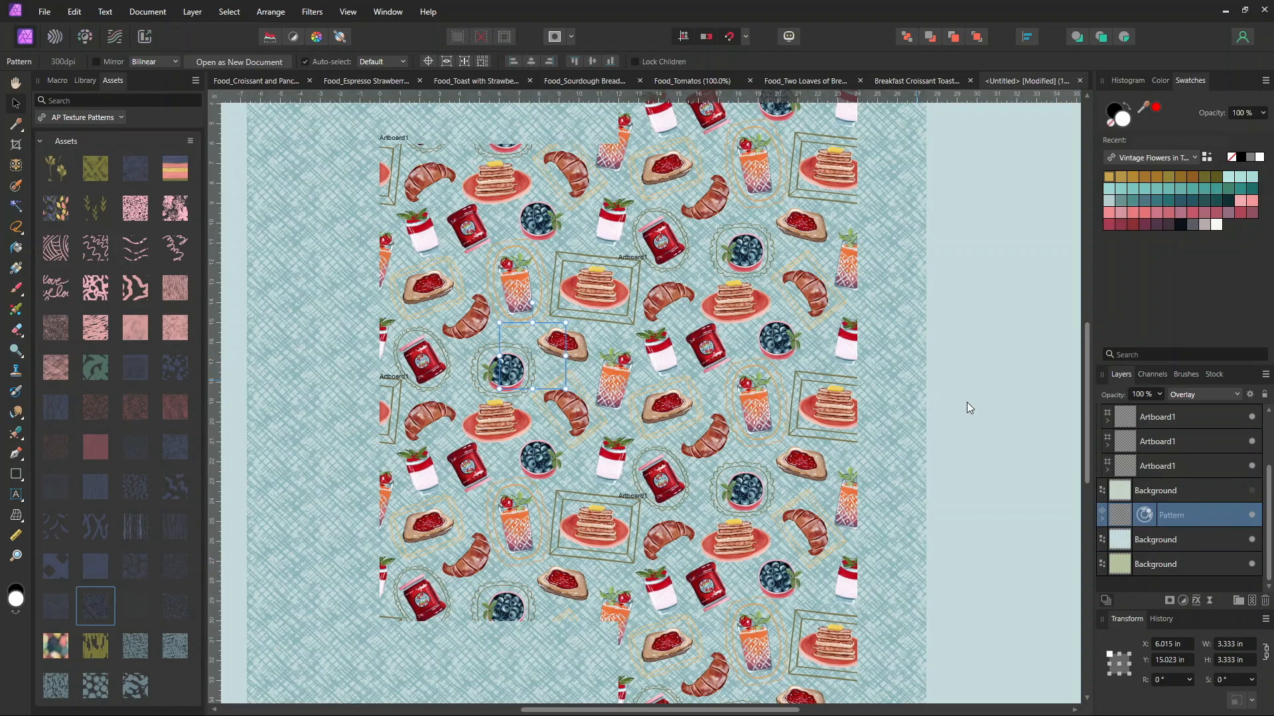
{"action": "double_click", "coordinate": [1205, 516]}
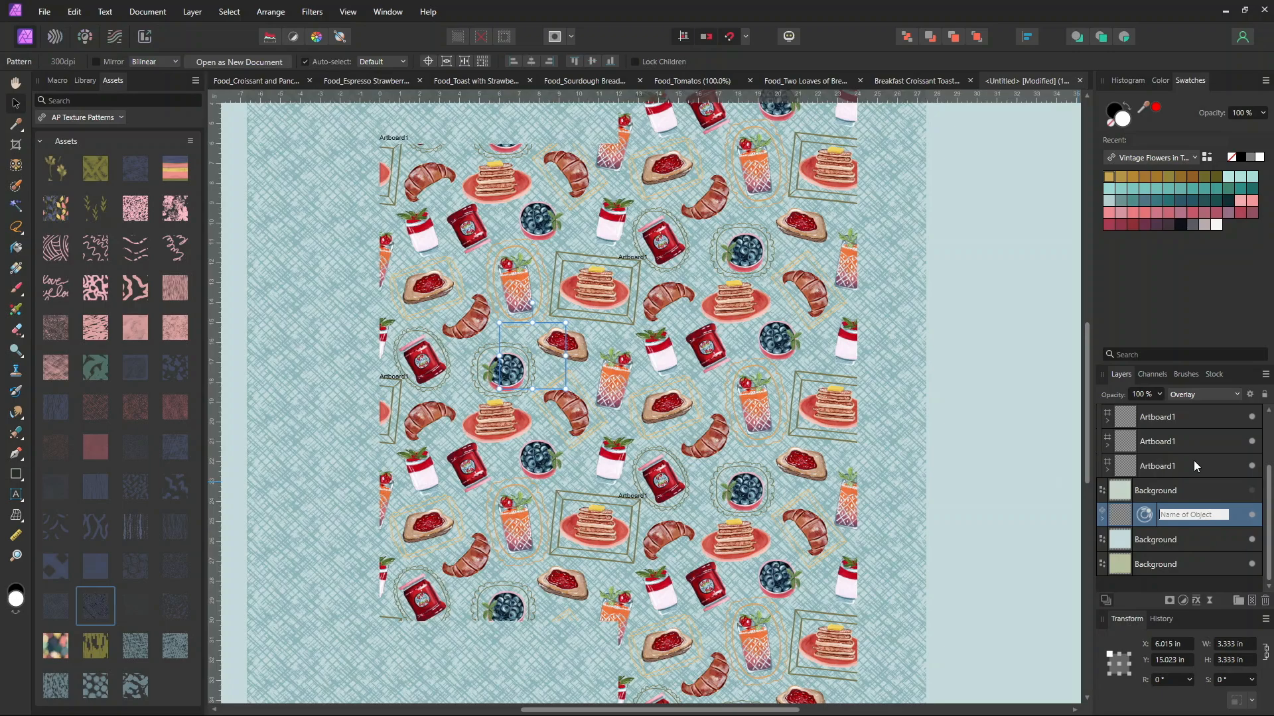
{"action": "left_click", "coordinate": [1233, 522]}
{"action": "left_click", "coordinate": [1160, 395]}
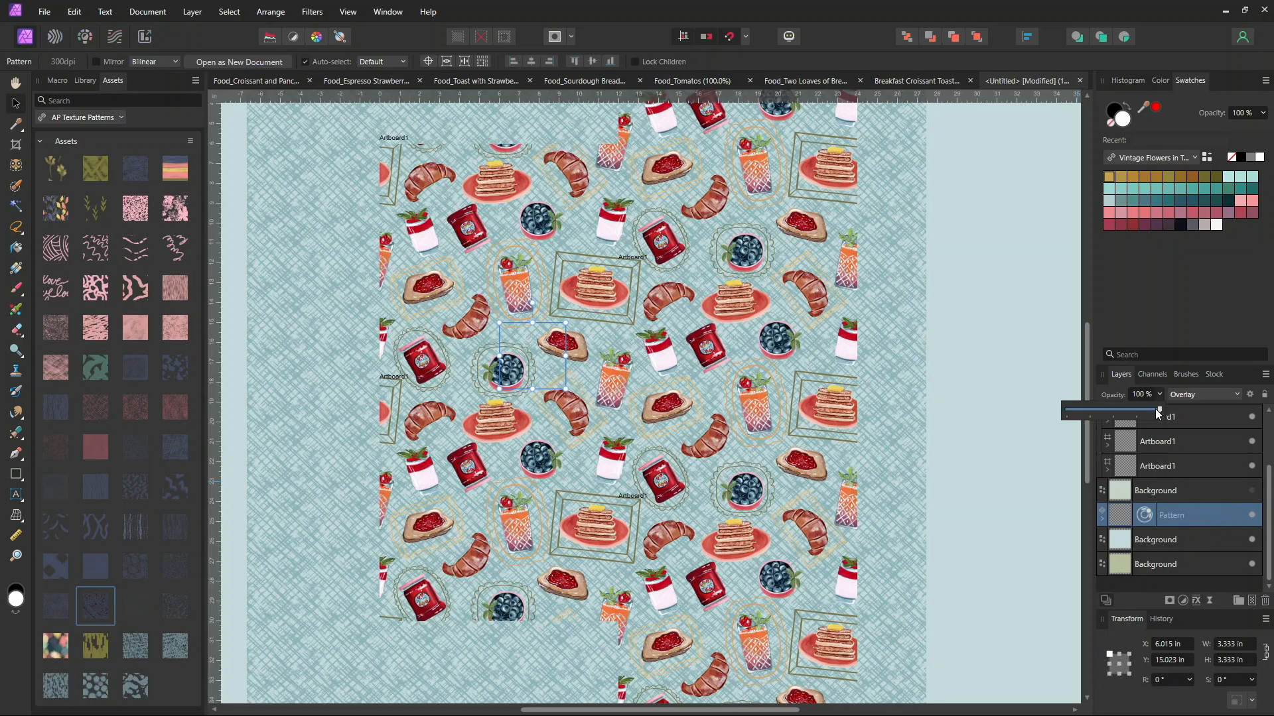
{"action": "left_click_drag", "start_coordinate": [1157, 409], "coordinate": [1114, 415]}
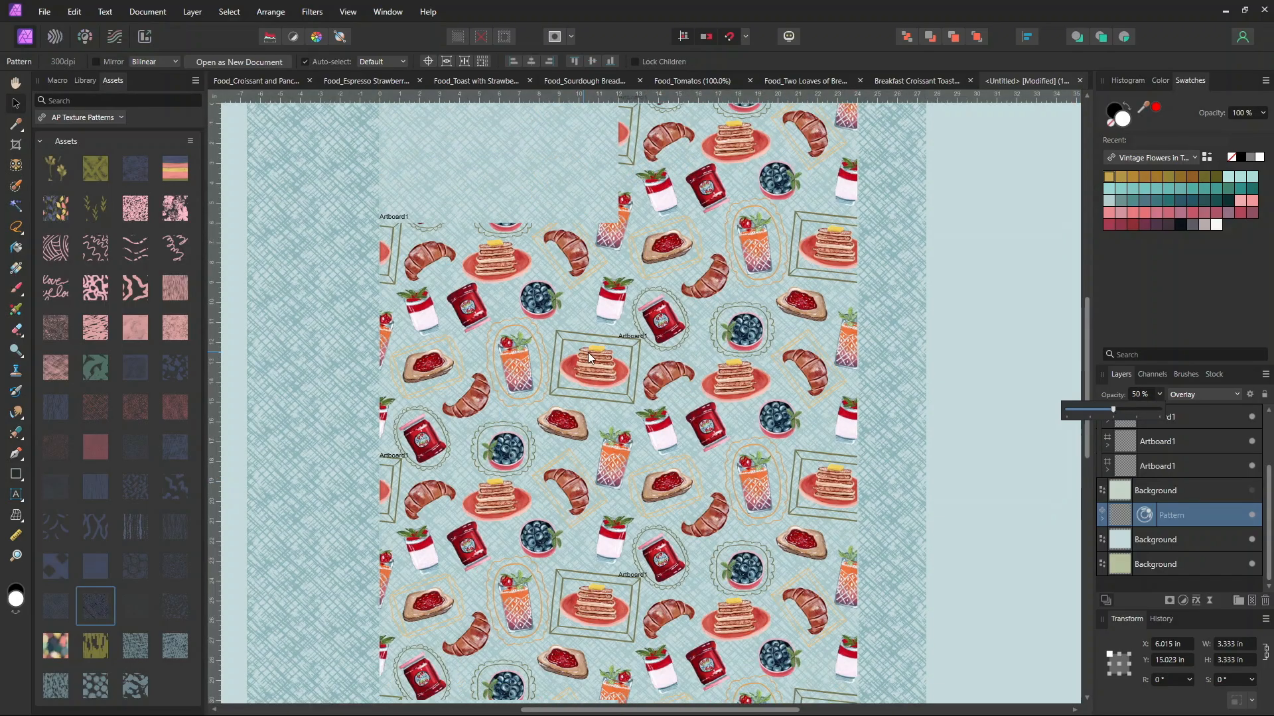
{"action": "scroll", "coordinate": [615, 340], "scroll_direction": "up", "scroll_amount": 2}
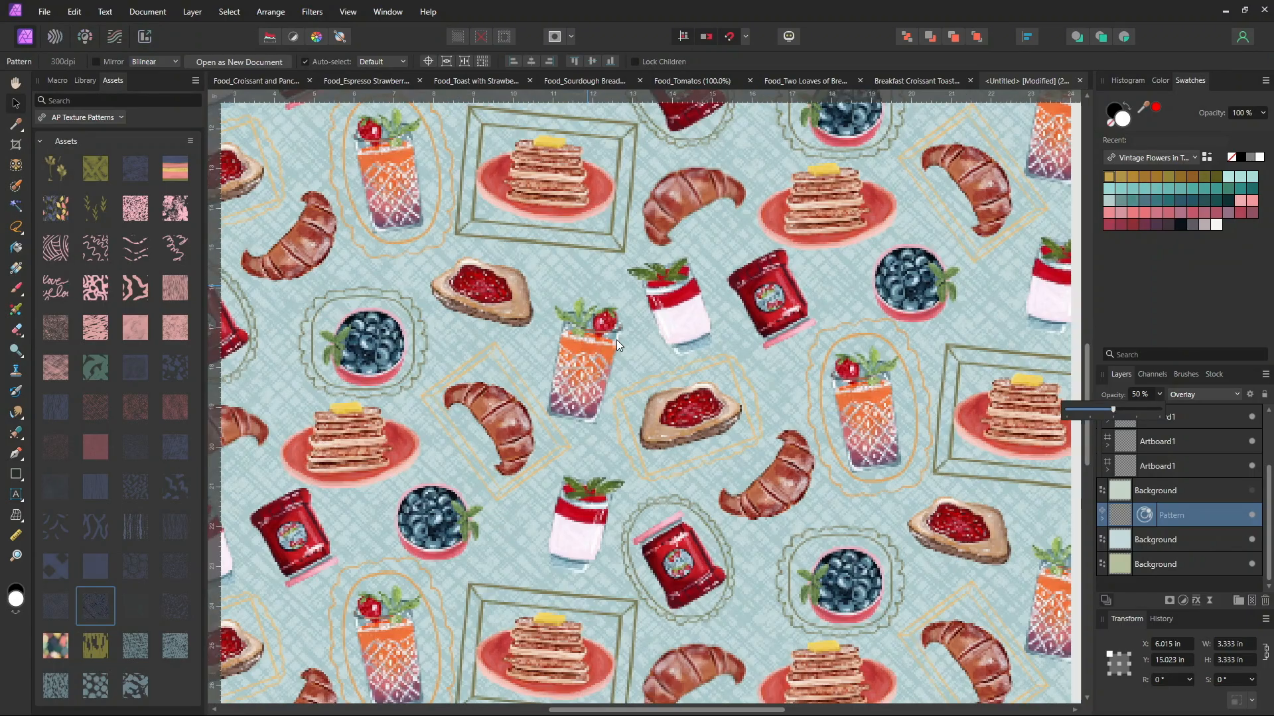
{"action": "scroll", "coordinate": [616, 340], "scroll_direction": "down", "scroll_amount": 2}
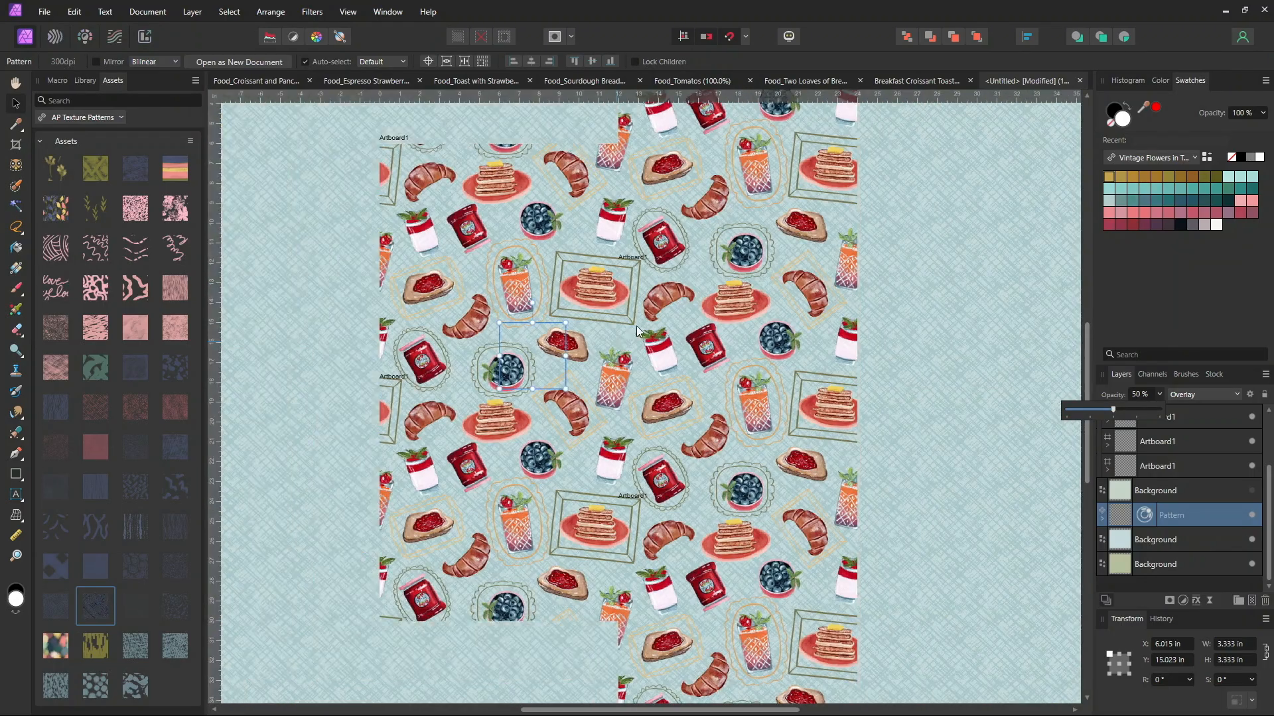
{"action": "left_click", "coordinate": [10, 100]}
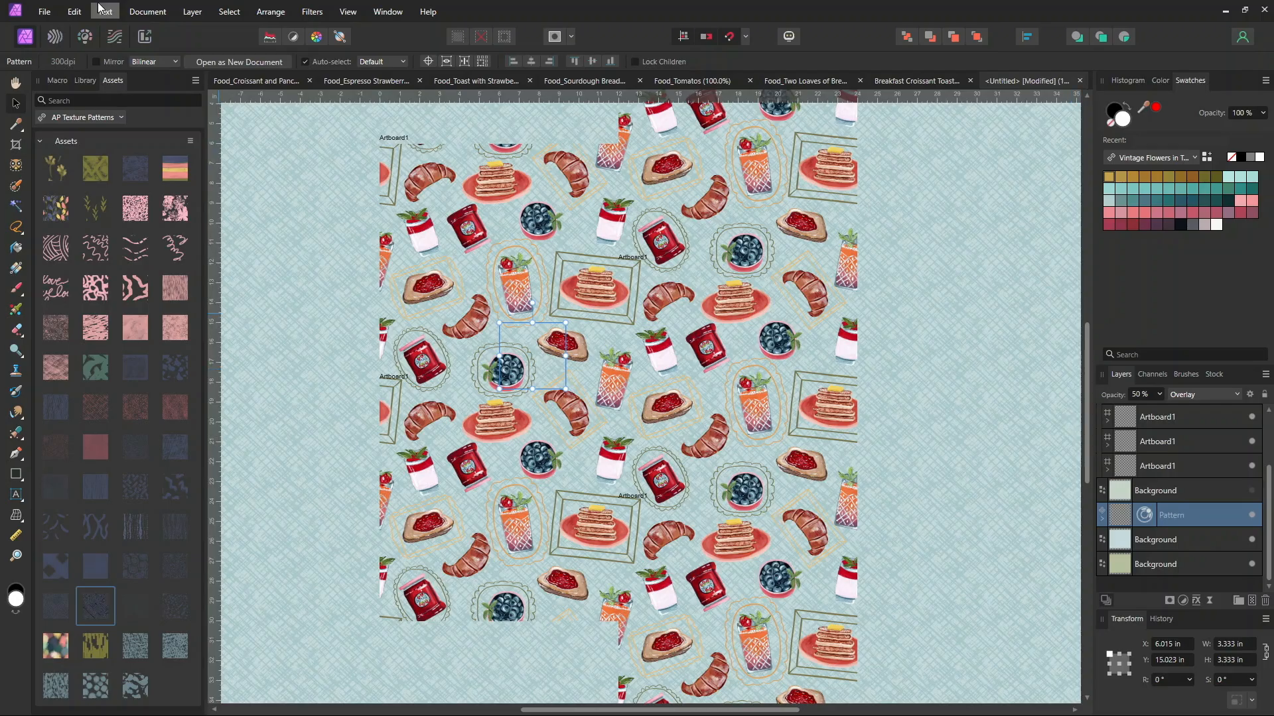
Create a 7200 × 7200 px export slice at X 0, Y 1800 px and give it the JPEG (Best quality) preset
{"action": "left_click", "coordinate": [146, 36]}
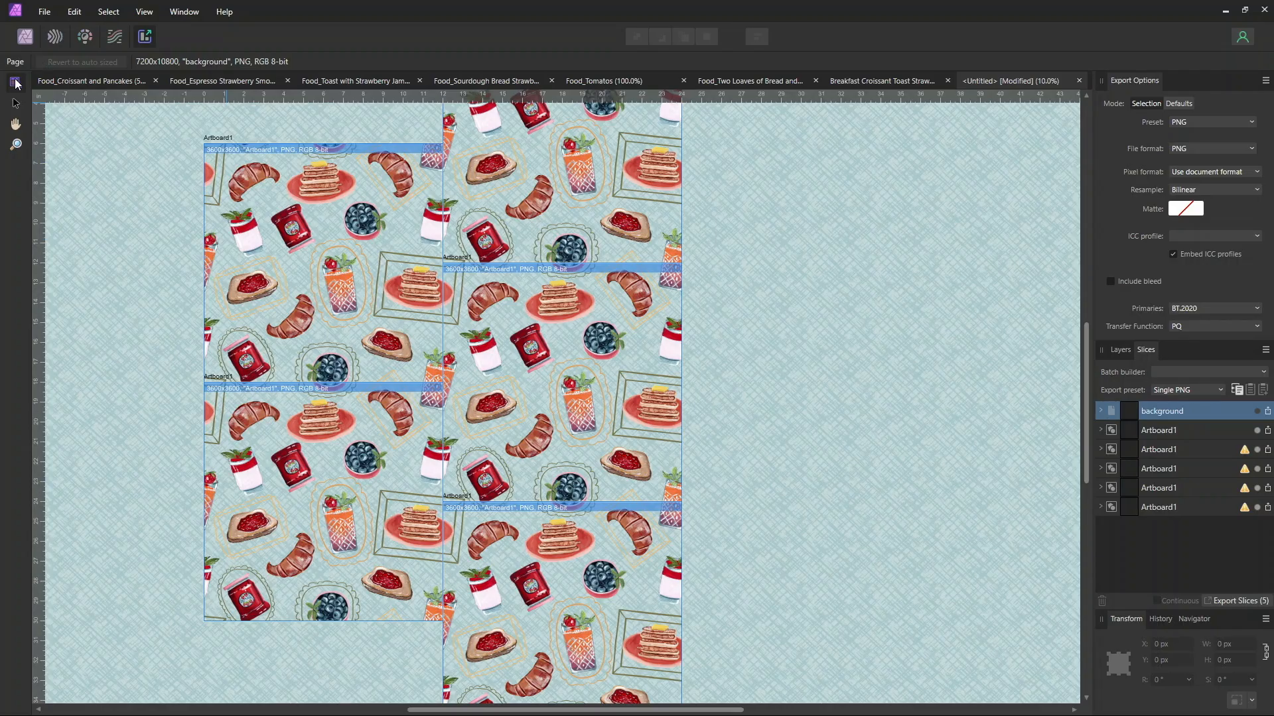
{"action": "left_click_drag", "start_coordinate": [211, 154], "coordinate": [684, 622]}
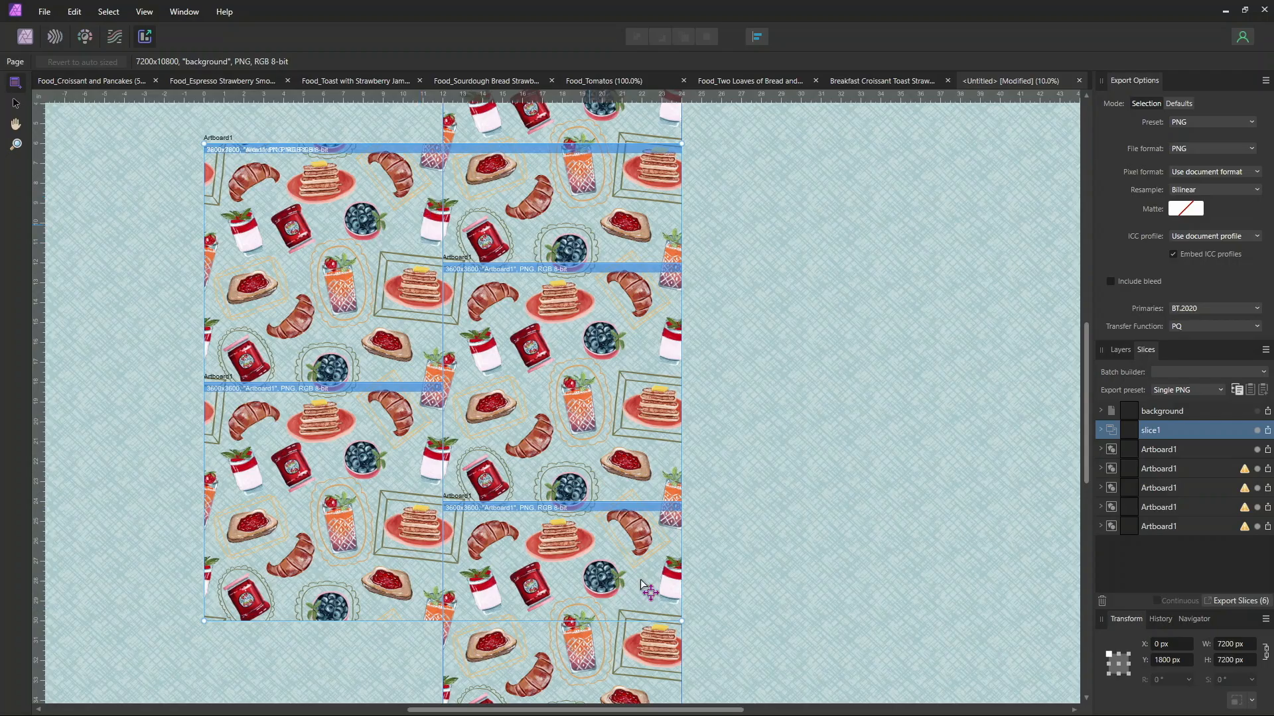
{"action": "left_click", "coordinate": [1168, 391]}
{"action": "scroll", "coordinate": [1169, 404], "scroll_direction": "up", "scroll_amount": 1}
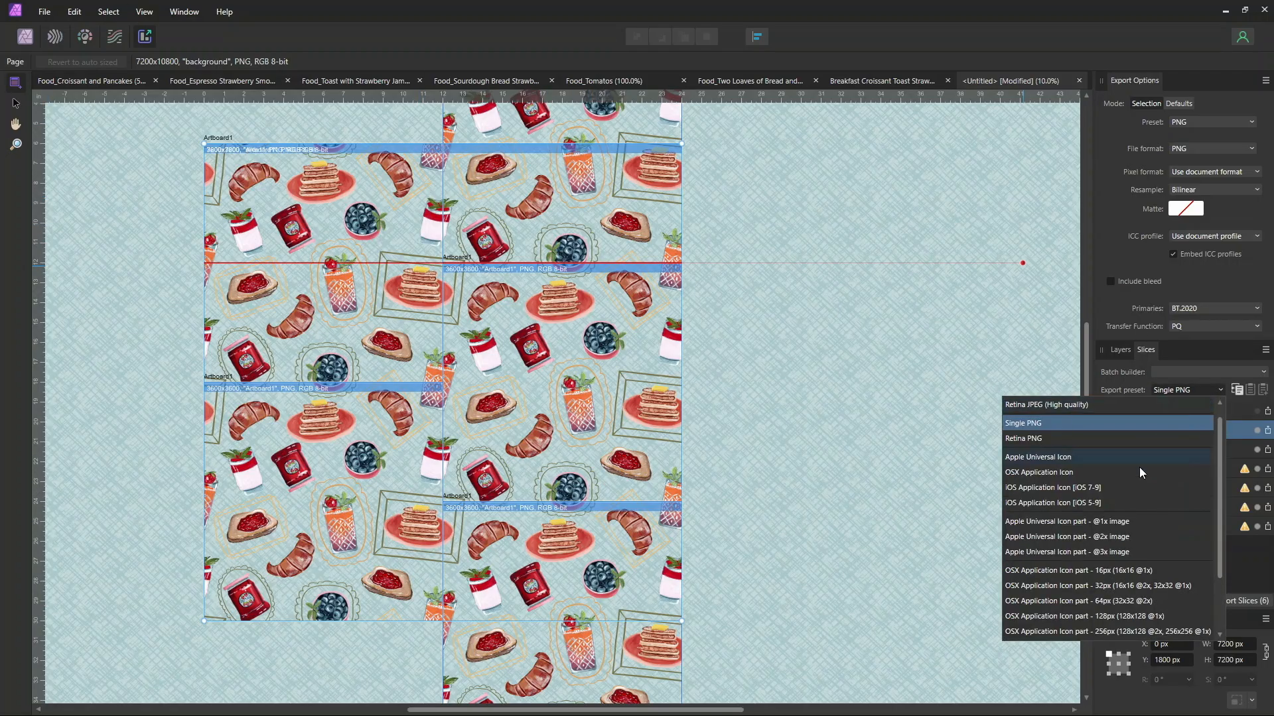
{"action": "left_click", "coordinate": [1124, 405]}
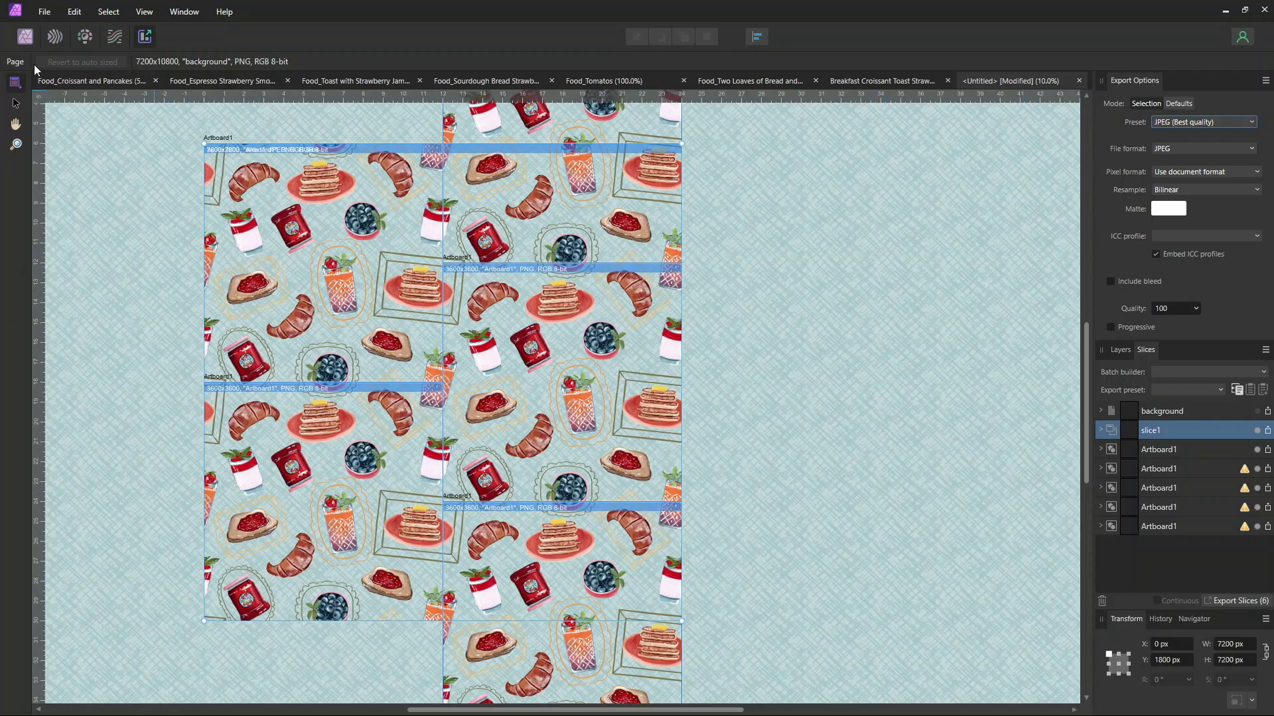
Return to the Photo Persona and hide the light blue Background and crosshatch Pattern layers, leaving the olive green Background in view
{"action": "left_click", "coordinate": [25, 37]}
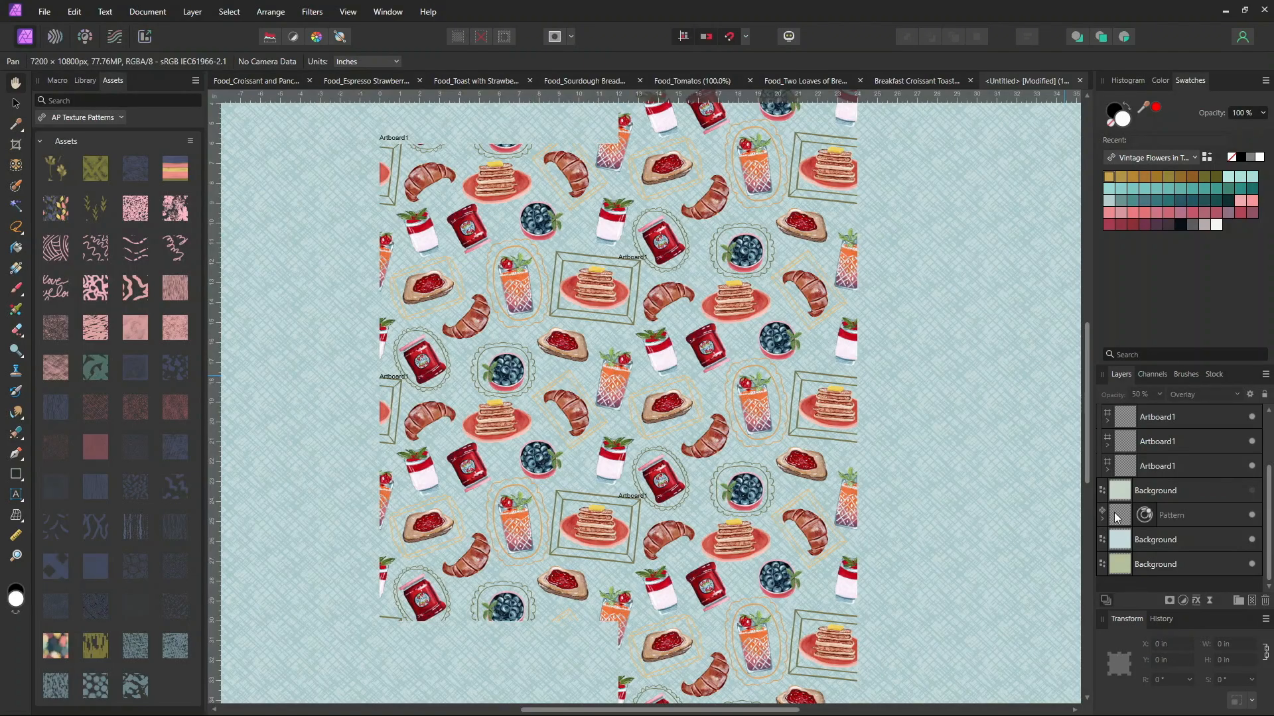
{"action": "left_click", "coordinate": [1251, 540]}
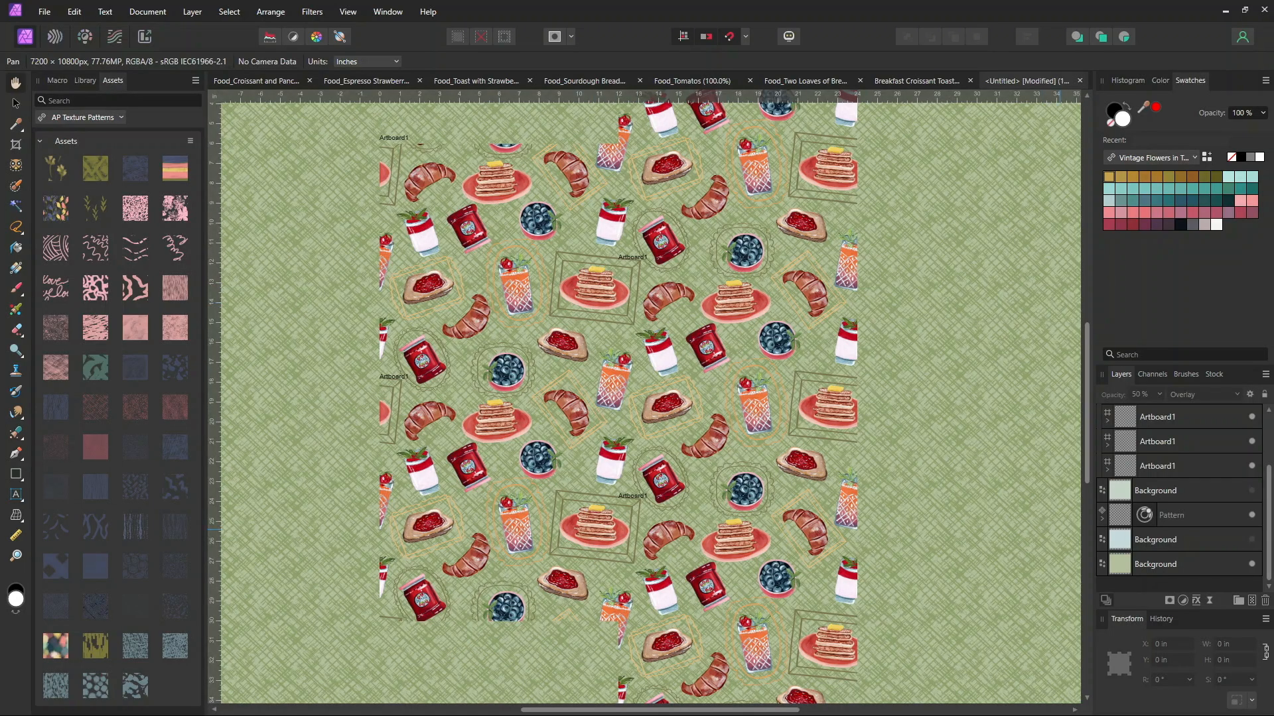
{"action": "left_click", "coordinate": [1252, 515]}
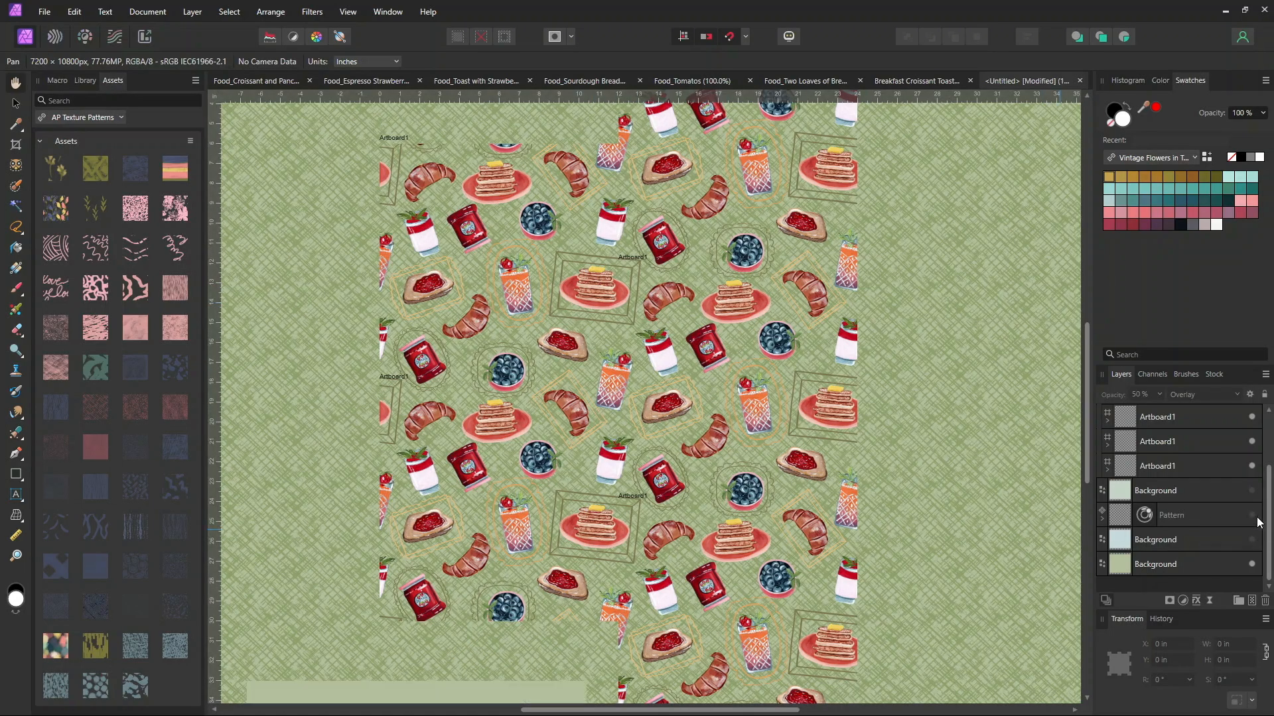
Show the crosshatch Pattern layer again and check it against the motifs on the olive green Background
{"action": "left_click", "coordinate": [1252, 515]}
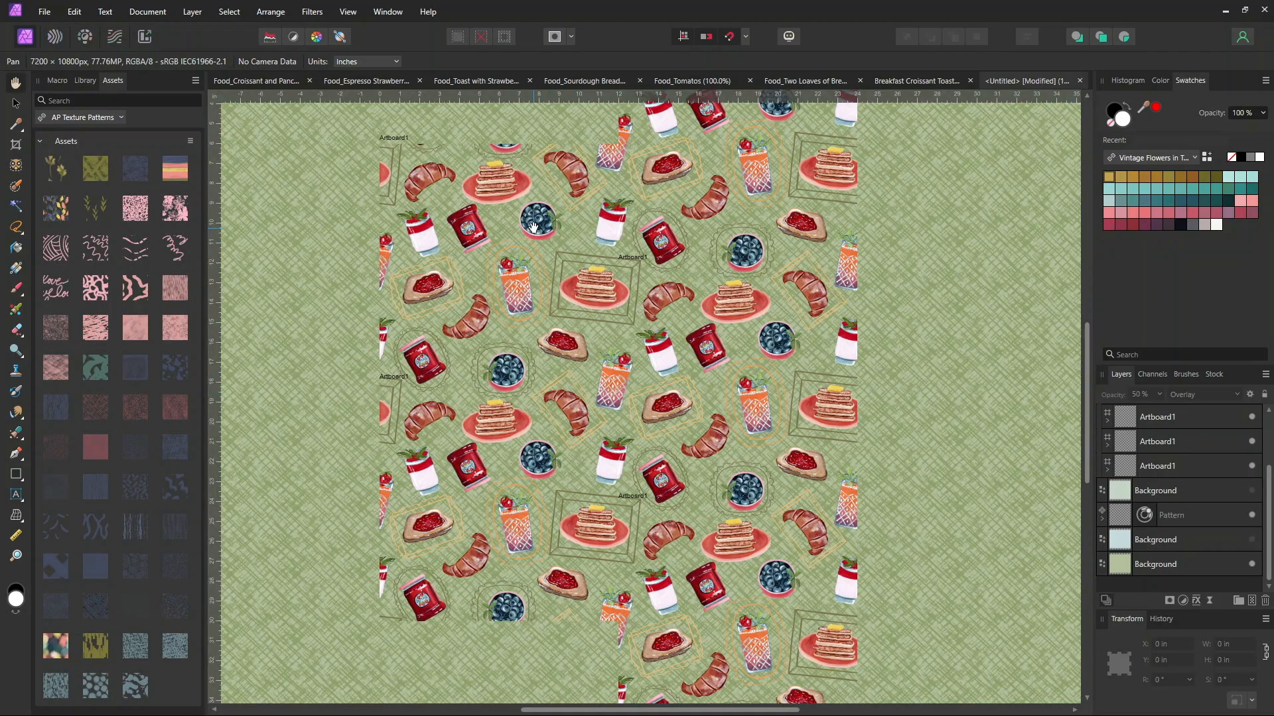
{"action": "scroll", "coordinate": [1112, 445], "scroll_direction": "up", "scroll_amount": 2}
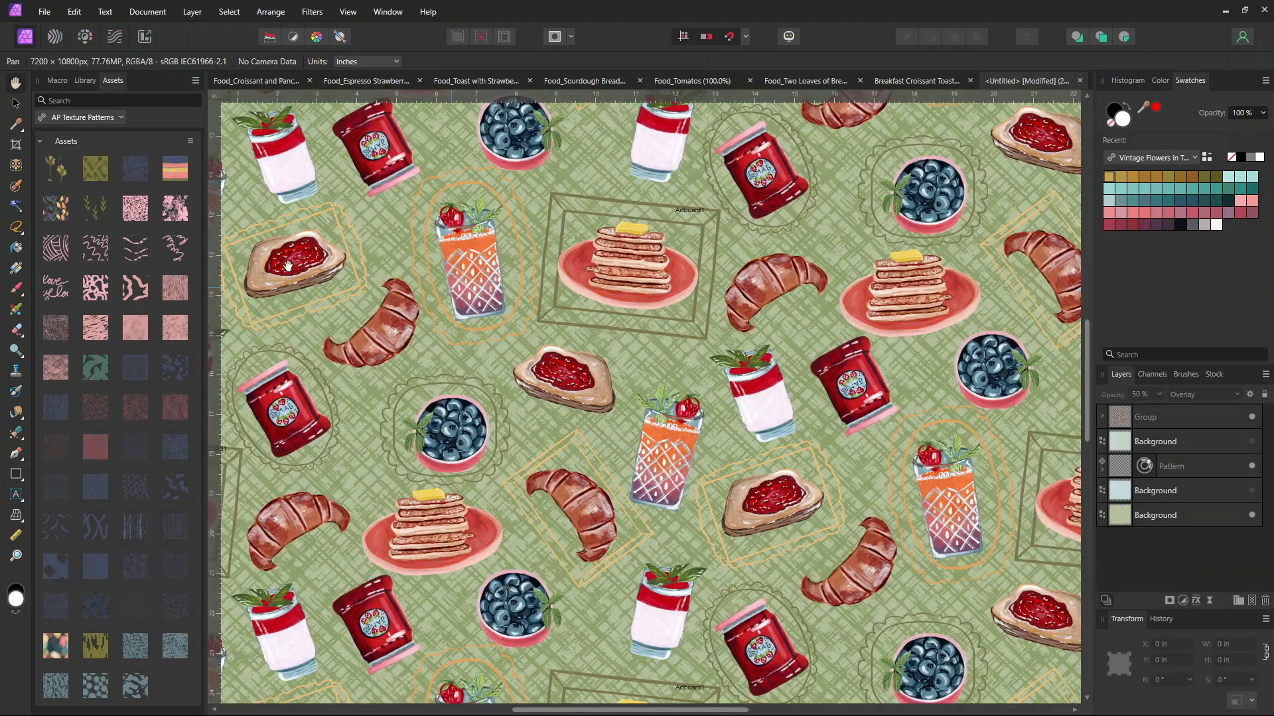
{"action": "left_click", "coordinate": [79, 118]}
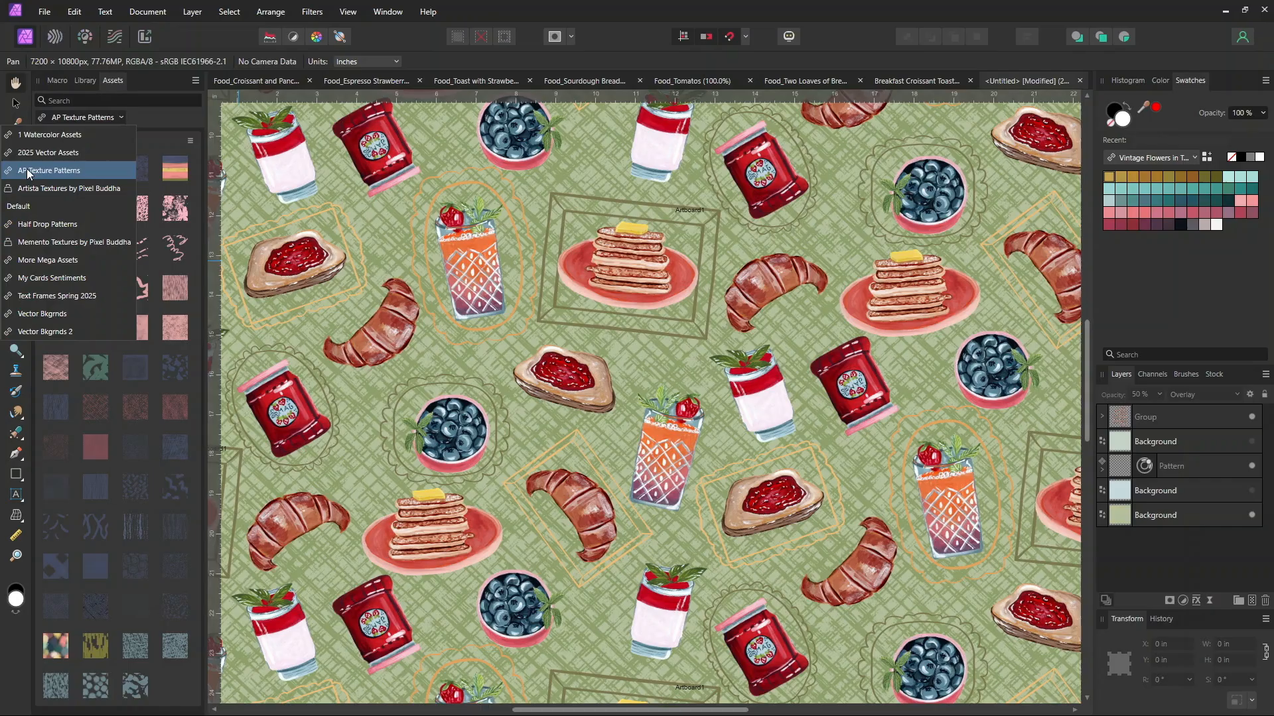
{"action": "left_click", "coordinate": [79, 120]}
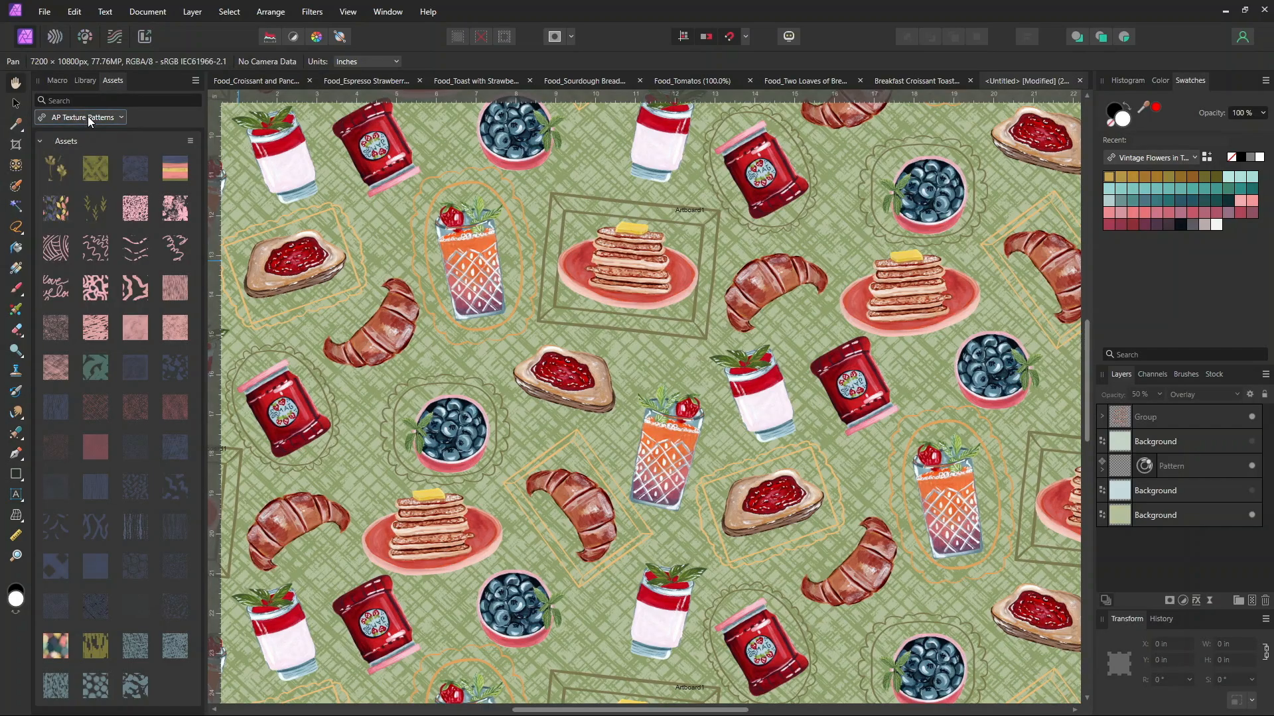
Add a new 1000 × 1000 px pattern layer above the motif Group
{"action": "left_click", "coordinate": [1156, 407]}
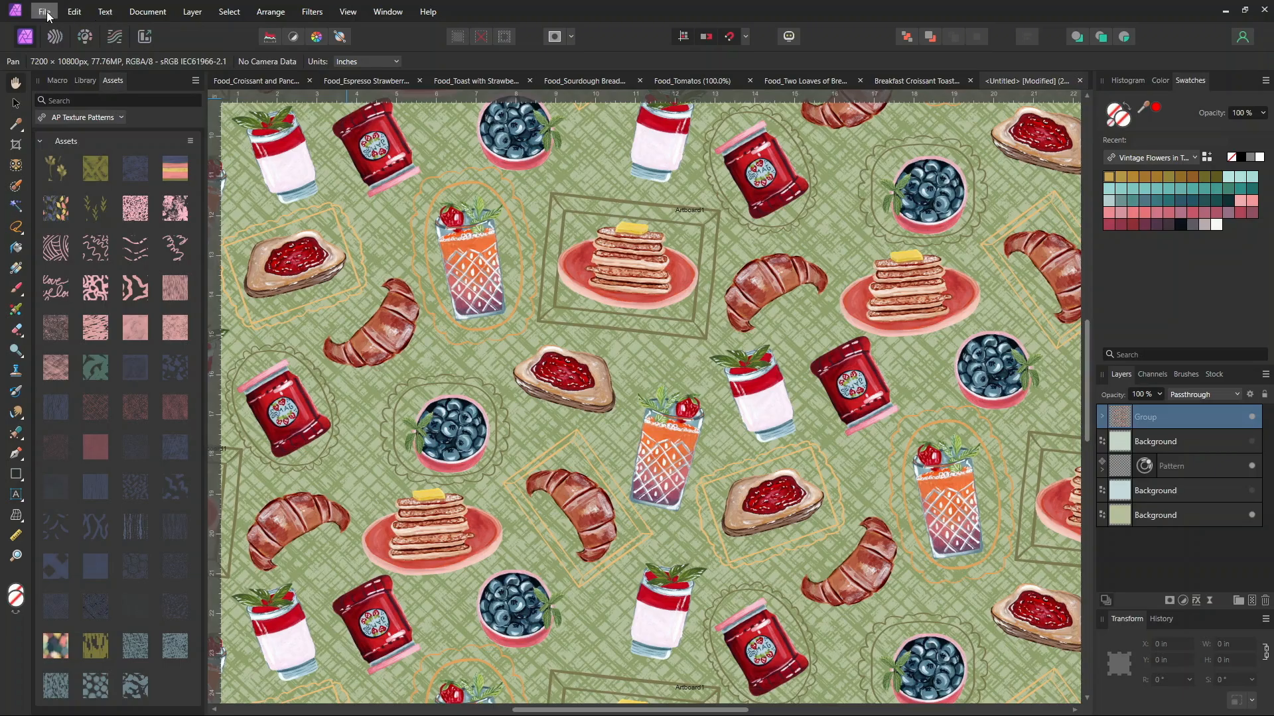
{"action": "left_click", "coordinate": [192, 11]}
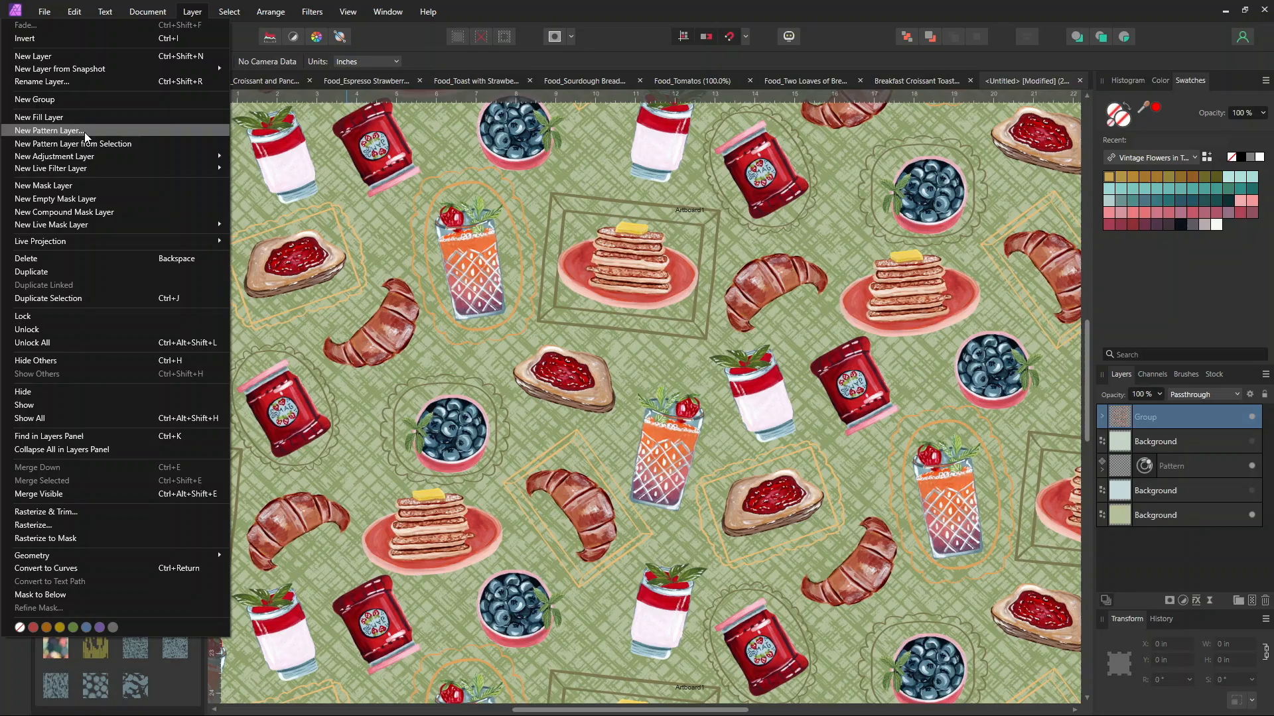
{"action": "left_click", "coordinate": [61, 133]}
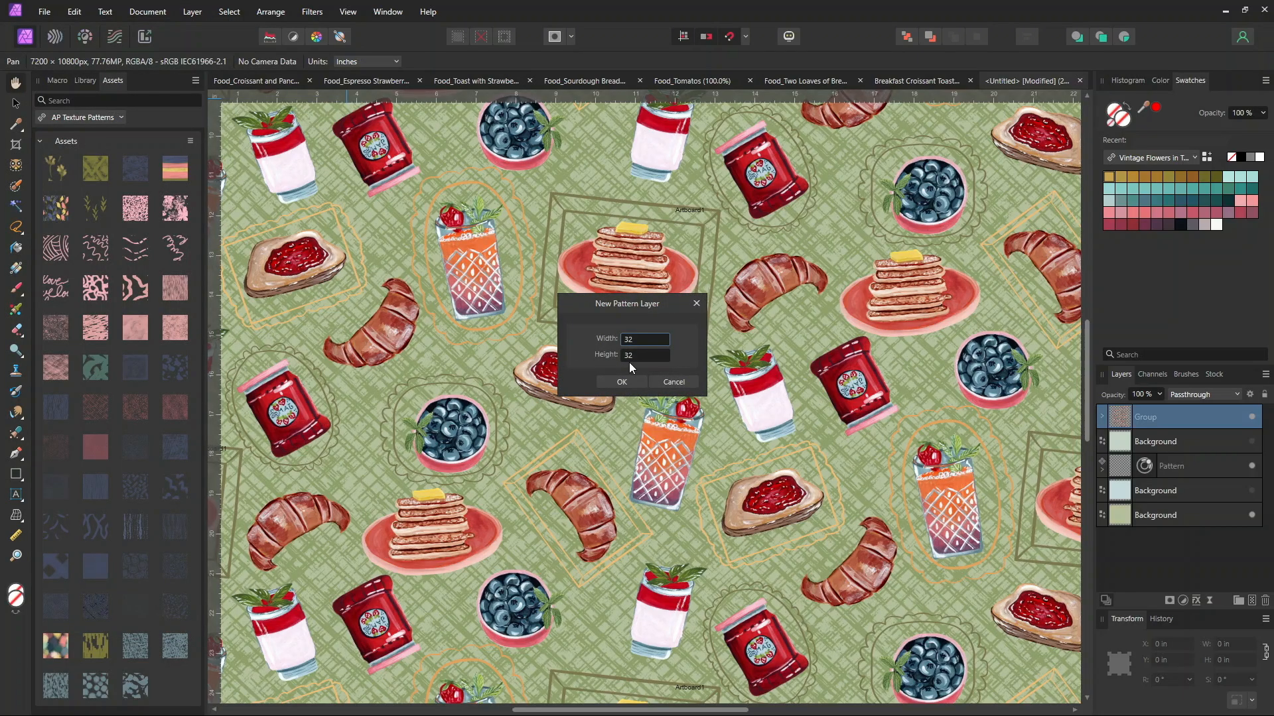
{"action": "type", "text": "1000"}
{"action": "left_click", "coordinate": [619, 382]}
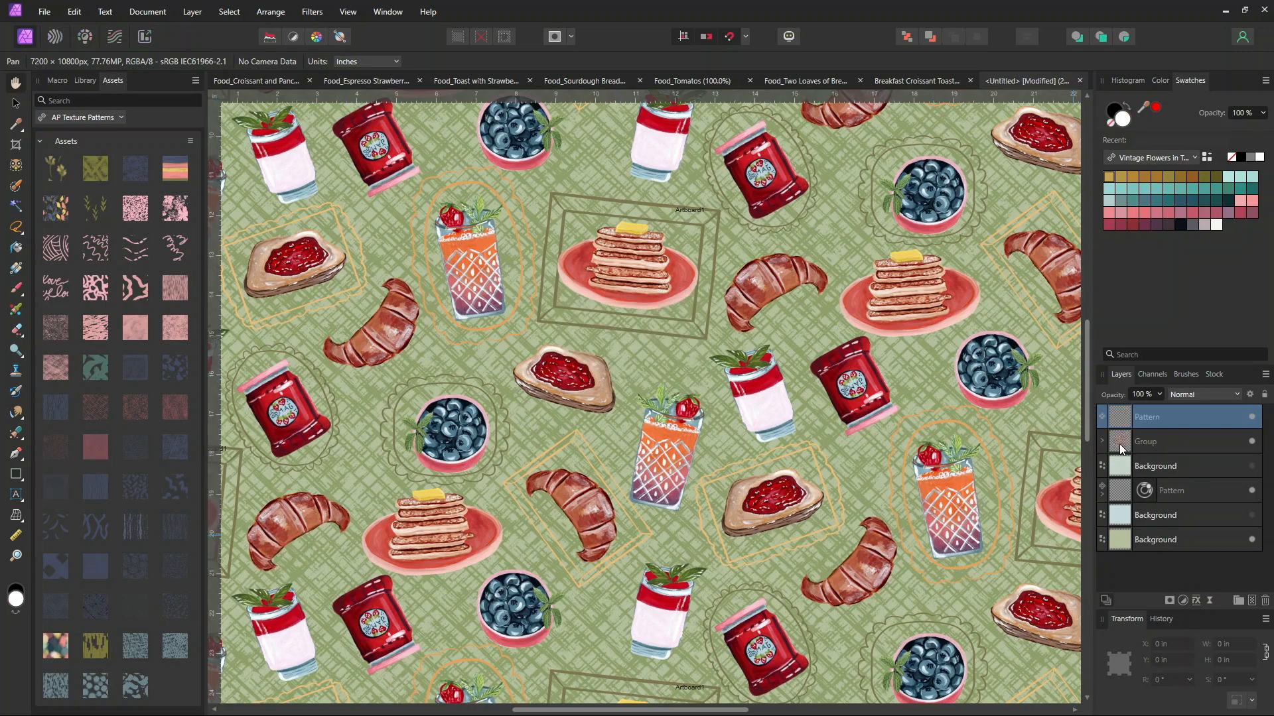
Hide the motif Group, the crosshatch Pattern layer and the olive green Background so only the empty pattern layer is in view
{"action": "left_click", "coordinate": [1258, 442]}
{"action": "left_click", "coordinate": [1252, 491]}
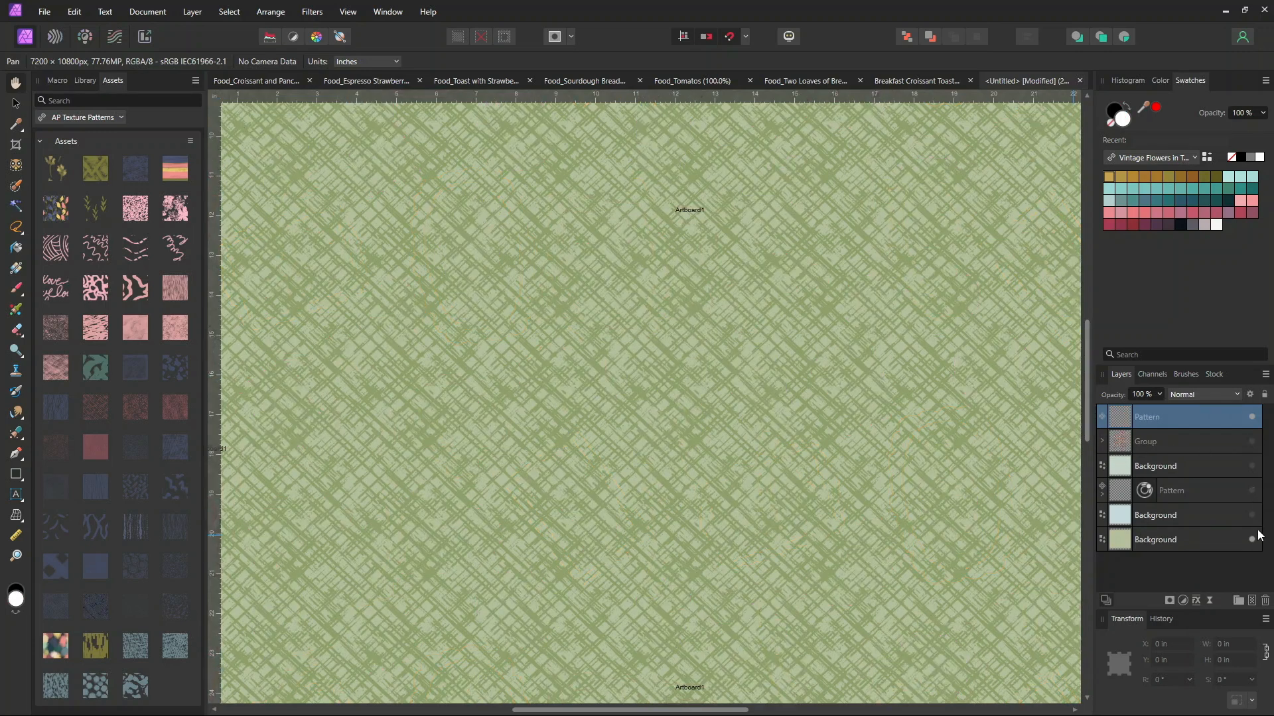
{"action": "left_click", "coordinate": [1253, 541]}
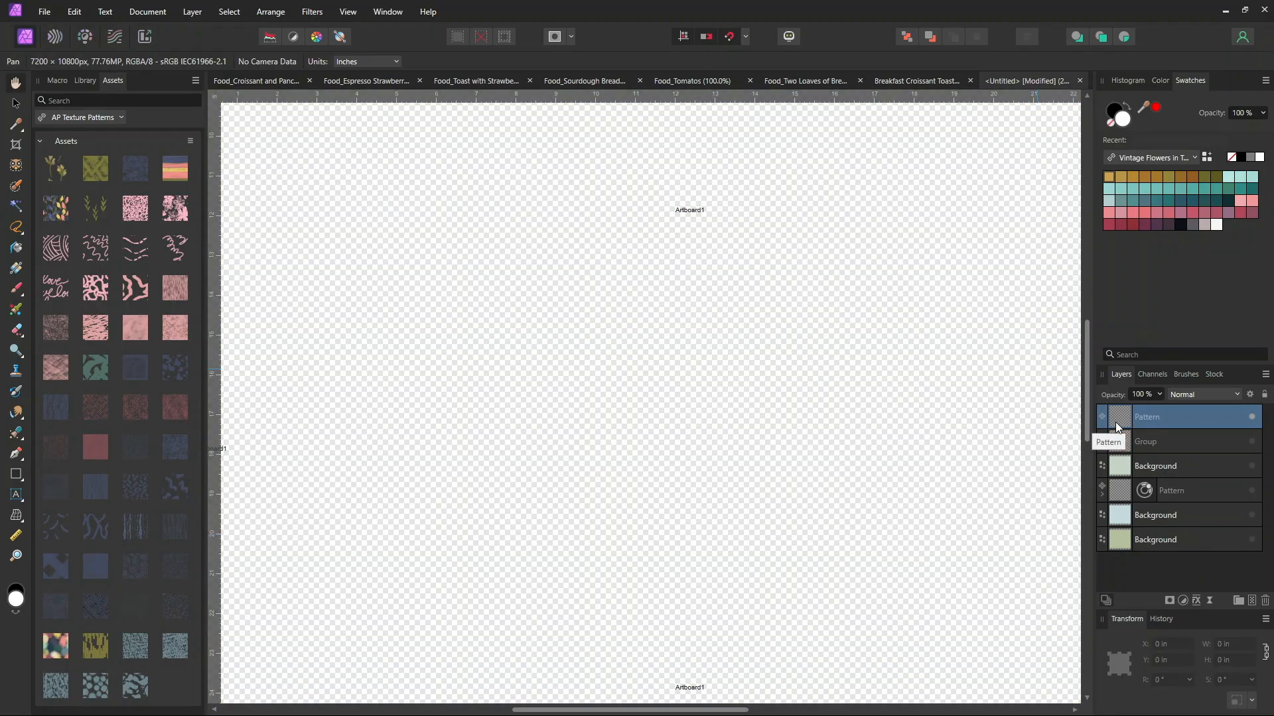
Choose the Hatch 3 brush from the Artista Brushes category for the Paint Brush tool
{"action": "left_click", "coordinate": [1186, 375]}
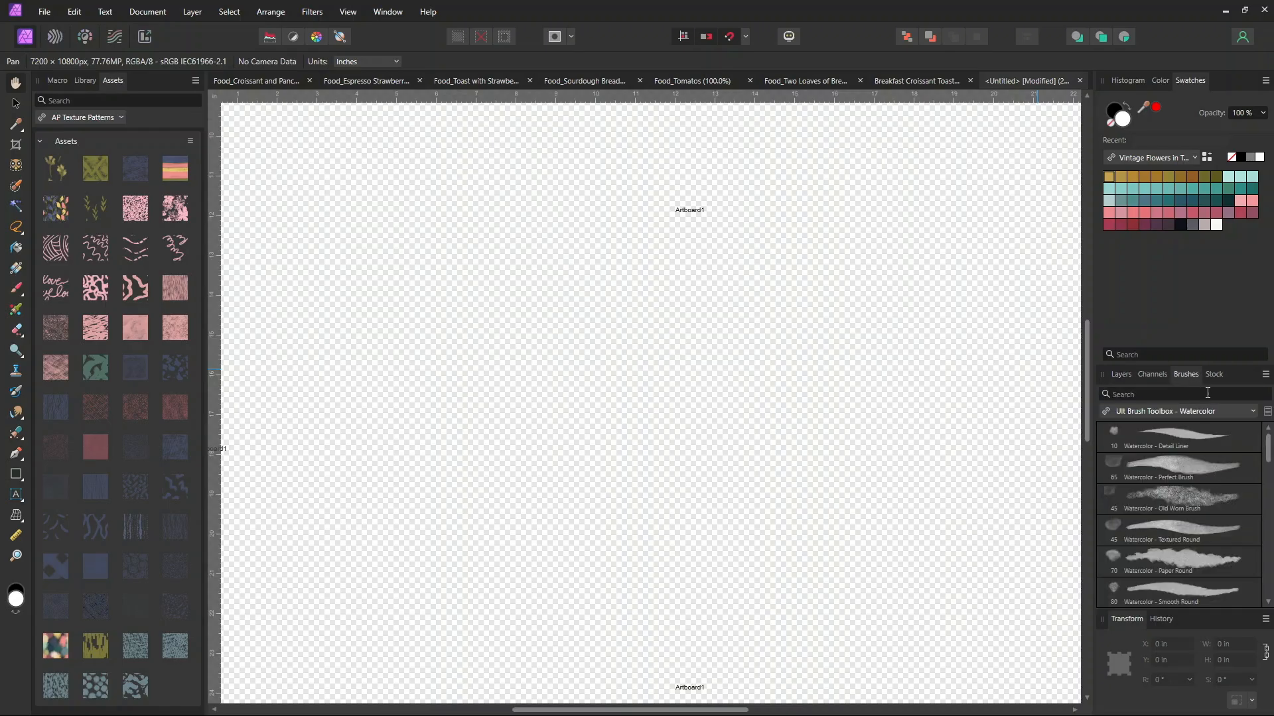
{"action": "scroll", "coordinate": [1188, 508], "scroll_direction": "down", "scroll_amount": 10}
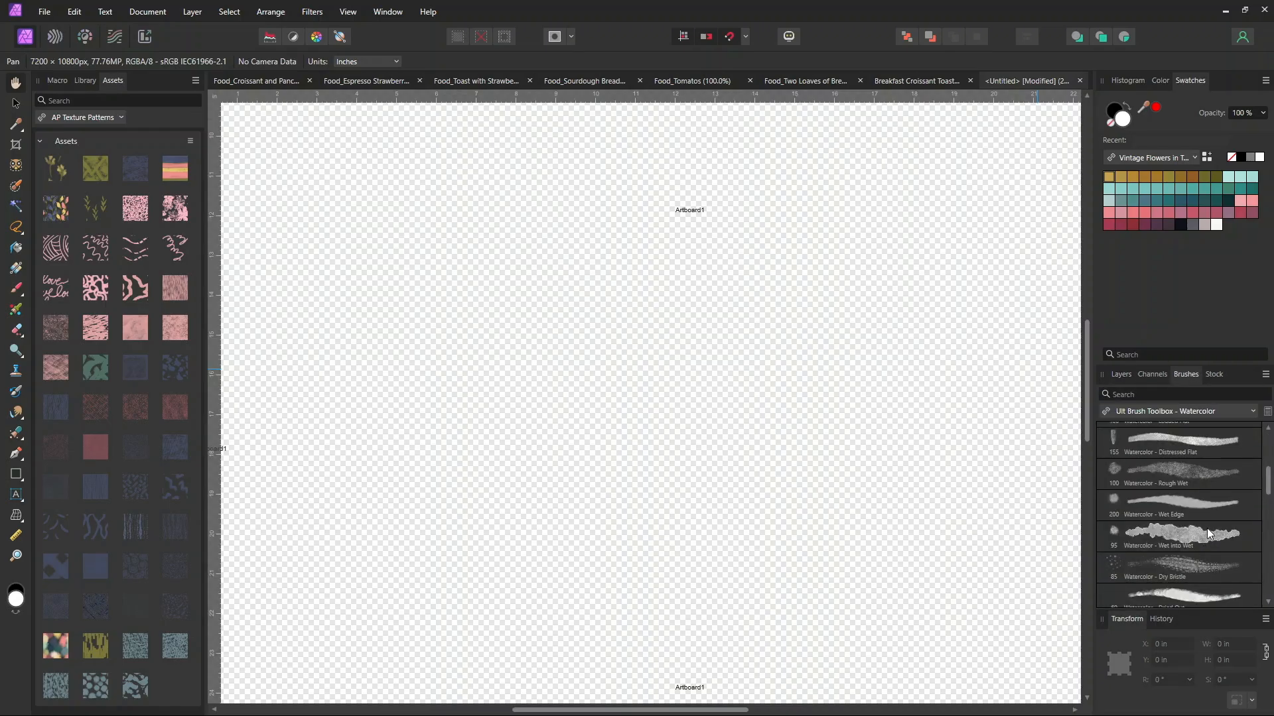
{"action": "left_click", "coordinate": [1187, 411]}
{"action": "scroll", "coordinate": [1197, 504], "scroll_direction": "up", "scroll_amount": 5}
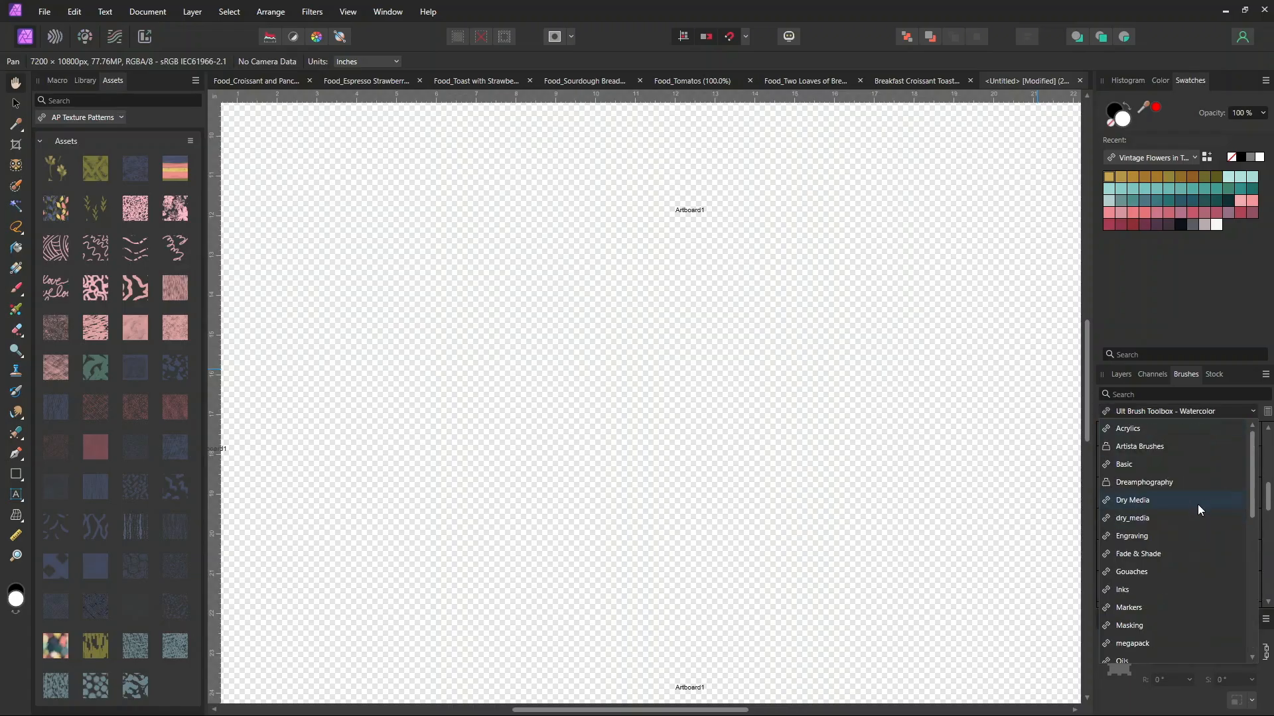
{"action": "left_click", "coordinate": [1183, 453]}
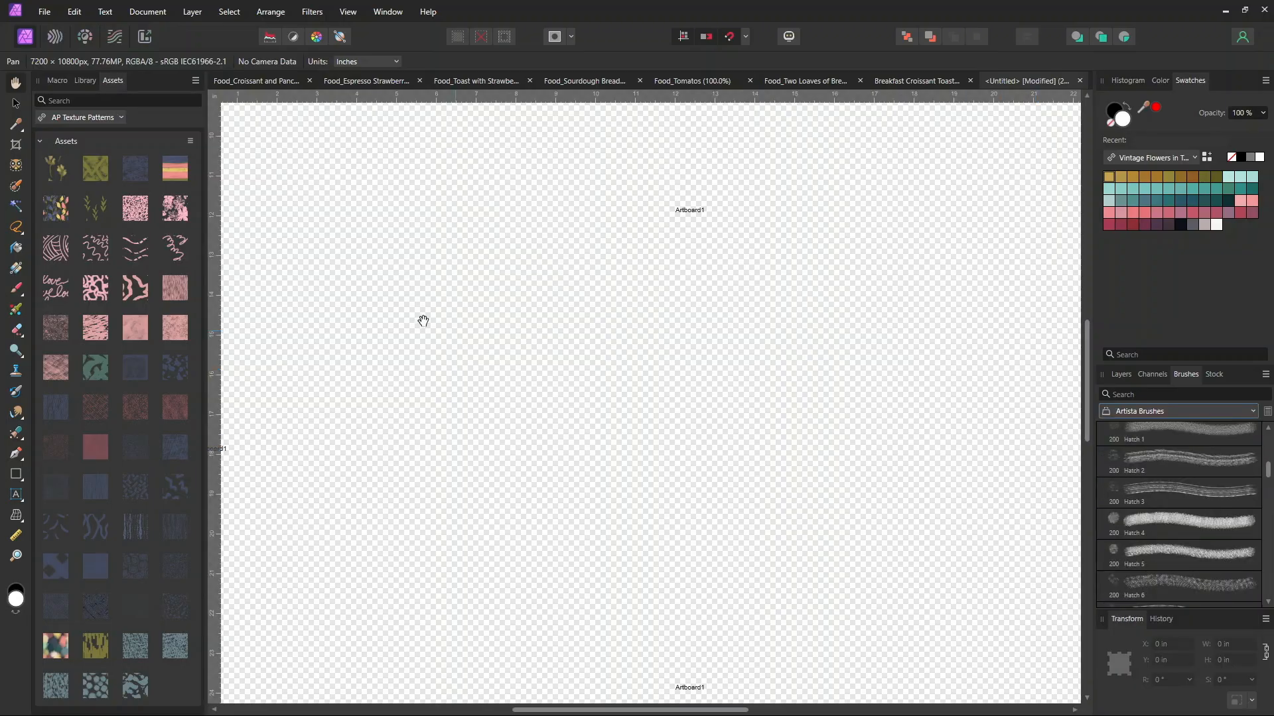
{"action": "left_click", "coordinate": [1206, 498]}
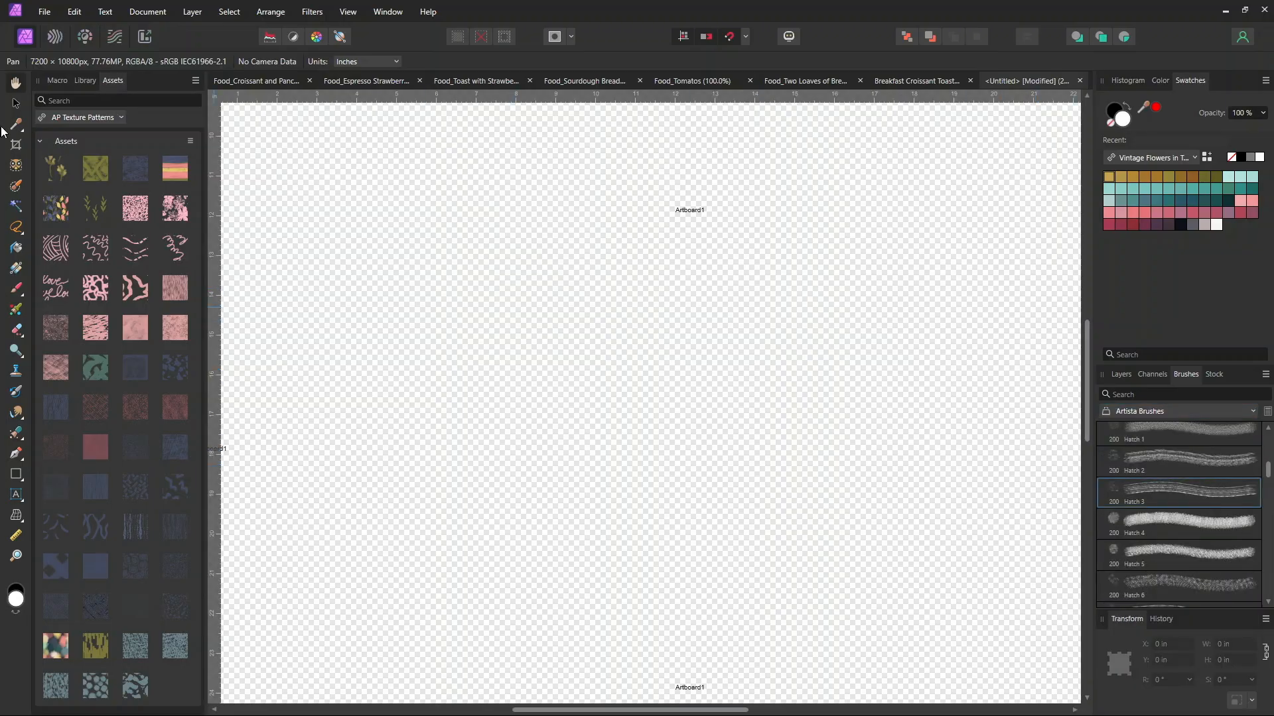
{"action": "left_click", "coordinate": [16, 288]}
Fill the new pattern tile with overlapping black 200 px hatch strokes in varied directions, undoing the stroke that builds up too dark
{"action": "mouse_move", "coordinate": [616, 413]}
{"action": "left_mouse_down"}
{"action": "mouse_move", "coordinate": [681, 463]}
{"action": "mouse_move", "coordinate": [681, 426]}
{"action": "mouse_move", "coordinate": [719, 413]}
{"action": "mouse_move", "coordinate": [703, 444]}
{"action": "mouse_move", "coordinate": [718, 475]}
{"action": "mouse_move", "coordinate": [680, 499]}
{"action": "mouse_move", "coordinate": [646, 499]}
{"action": "mouse_move", "coordinate": [623, 457]}
{"action": "mouse_move", "coordinate": [625, 487]}
{"action": "mouse_move", "coordinate": [696, 479]}
{"action": "mouse_move", "coordinate": [727, 503]}
{"action": "left_mouse_up"}
{"action": "left_click_drag", "start_coordinate": [661, 417], "coordinate": [629, 401]}
{"action": "mouse_move", "coordinate": [724, 398]}
{"action": "left_mouse_down"}
{"action": "mouse_move", "coordinate": [727, 429]}
{"action": "mouse_move", "coordinate": [757, 421]}
{"action": "left_mouse_up"}
{"action": "left_click_drag", "start_coordinate": [727, 468], "coordinate": [732, 453]}
{"action": "left_click_drag", "start_coordinate": [682, 498], "coordinate": [732, 521]}
{"action": "mouse_move", "coordinate": [643, 536]}
{"action": "left_mouse_down"}
{"action": "mouse_move", "coordinate": [671, 515]}
{"action": "mouse_move", "coordinate": [631, 537]}
{"action": "mouse_move", "coordinate": [626, 518]}
{"action": "mouse_move", "coordinate": [631, 556]}
{"action": "left_mouse_up"}
{"action": "mouse_move", "coordinate": [573, 466]}
{"action": "left_mouse_down"}
{"action": "mouse_move", "coordinate": [544, 463]}
{"action": "mouse_move", "coordinate": [538, 508]}
{"action": "mouse_move", "coordinate": [514, 460]}
{"action": "left_mouse_up"}
{"action": "left_click_drag", "start_coordinate": [568, 412], "coordinate": [592, 438]}
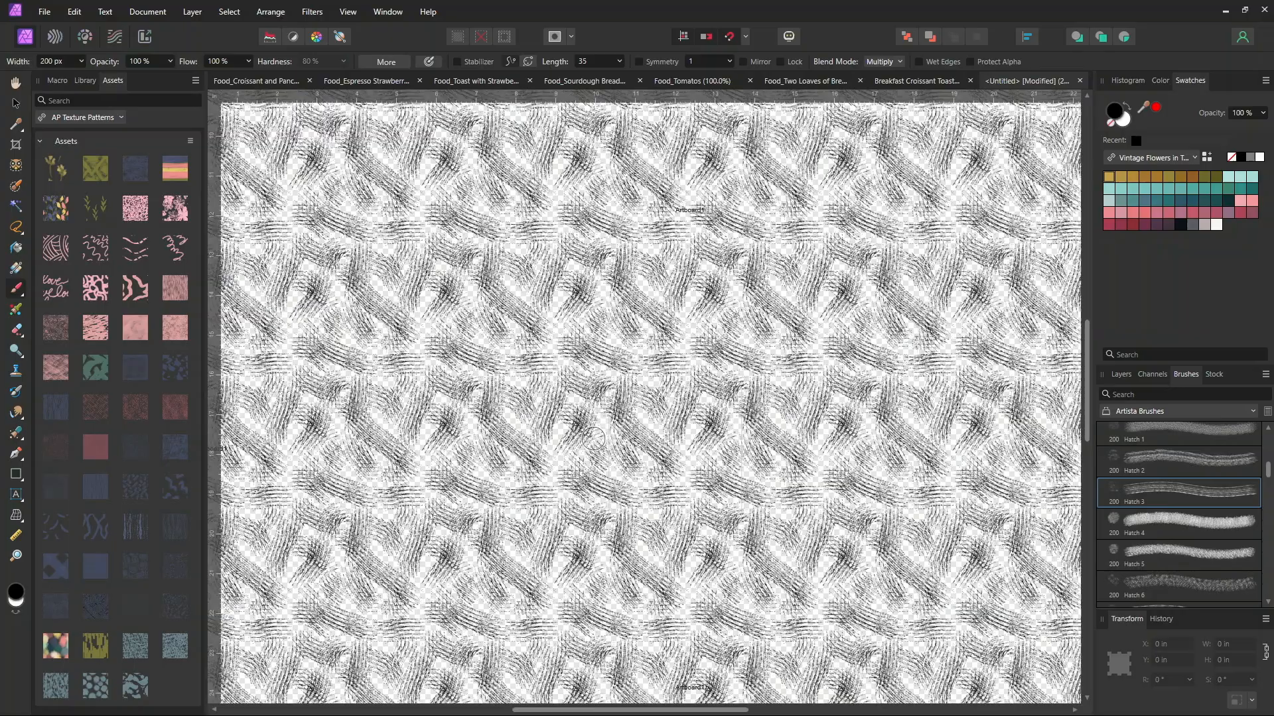
{"action": "scroll", "coordinate": [629, 290], "scroll_direction": "up", "scroll_amount": 1}
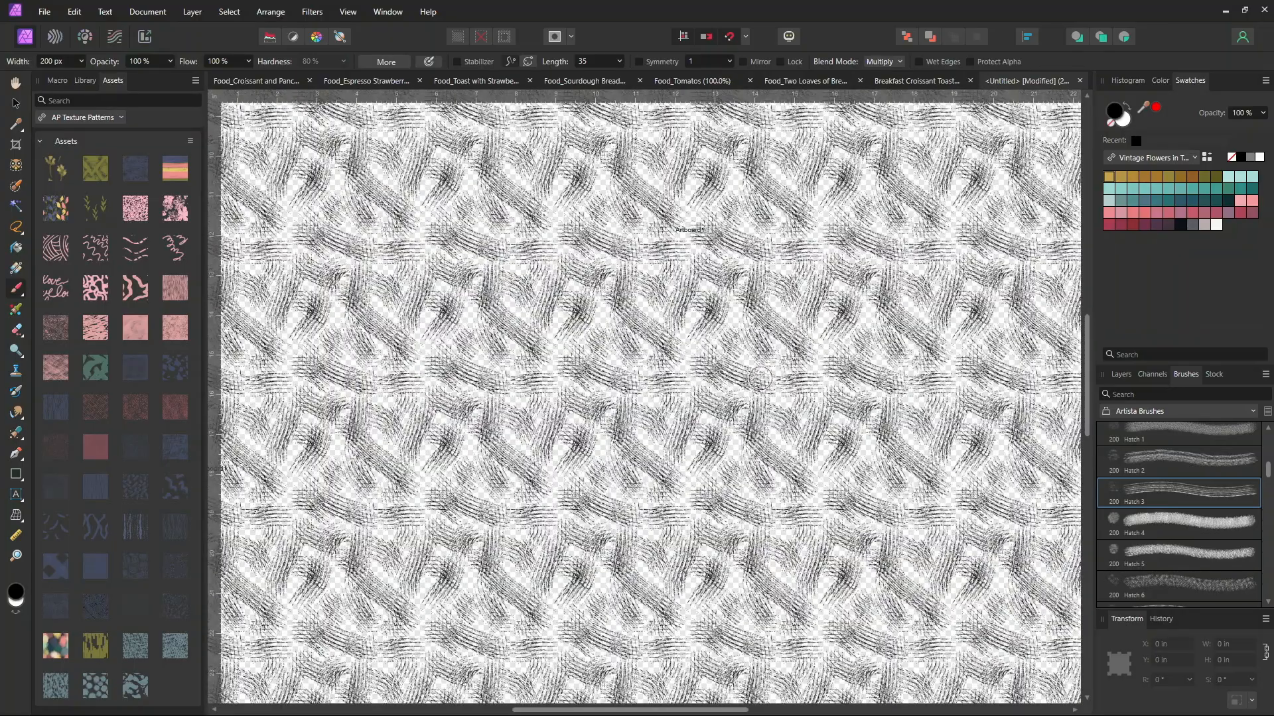
{"action": "mouse_move", "coordinate": [629, 291]}
{"action": "left_mouse_down"}
{"action": "mouse_move", "coordinate": [677, 338]}
{"action": "mouse_move", "coordinate": [698, 337]}
{"action": "mouse_move", "coordinate": [687, 303]}
{"action": "left_mouse_up"}
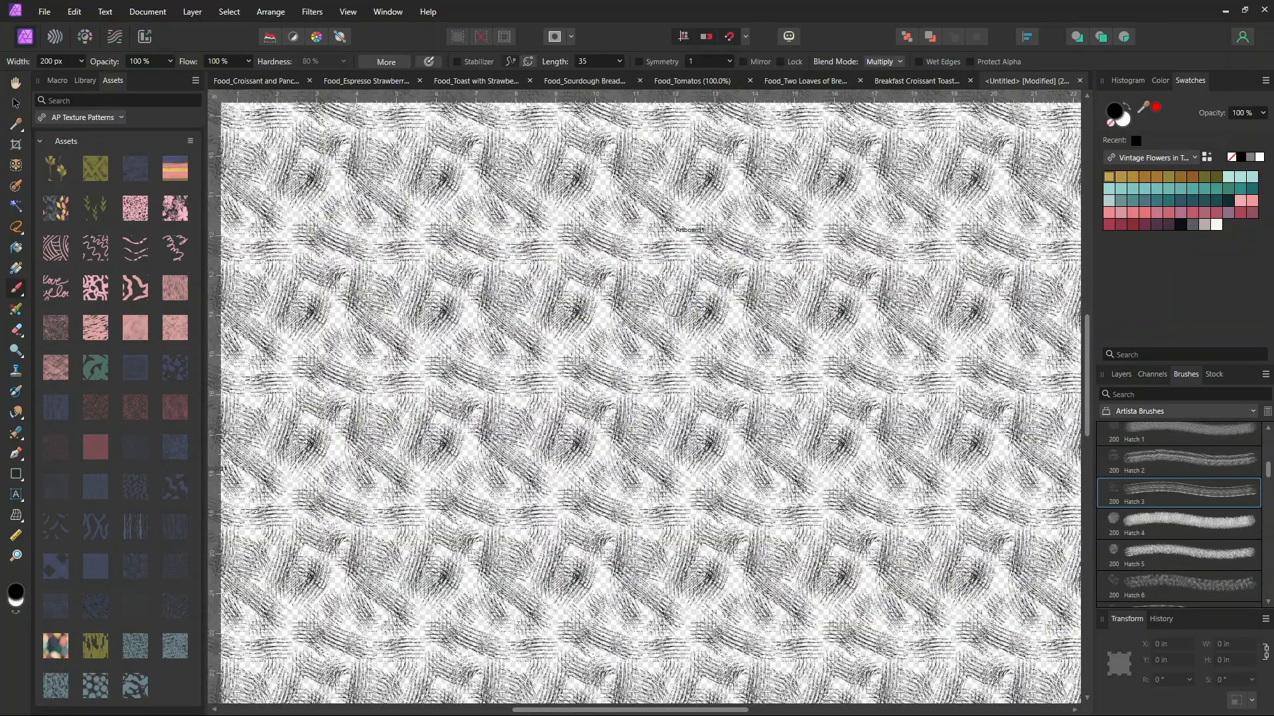
{"action": "mouse_move", "coordinate": [562, 463]}
{"action": "left_mouse_down"}
{"action": "mouse_move", "coordinate": [526, 469]}
{"action": "mouse_move", "coordinate": [516, 510]}
{"action": "mouse_move", "coordinate": [490, 523]}
{"action": "left_mouse_up"}
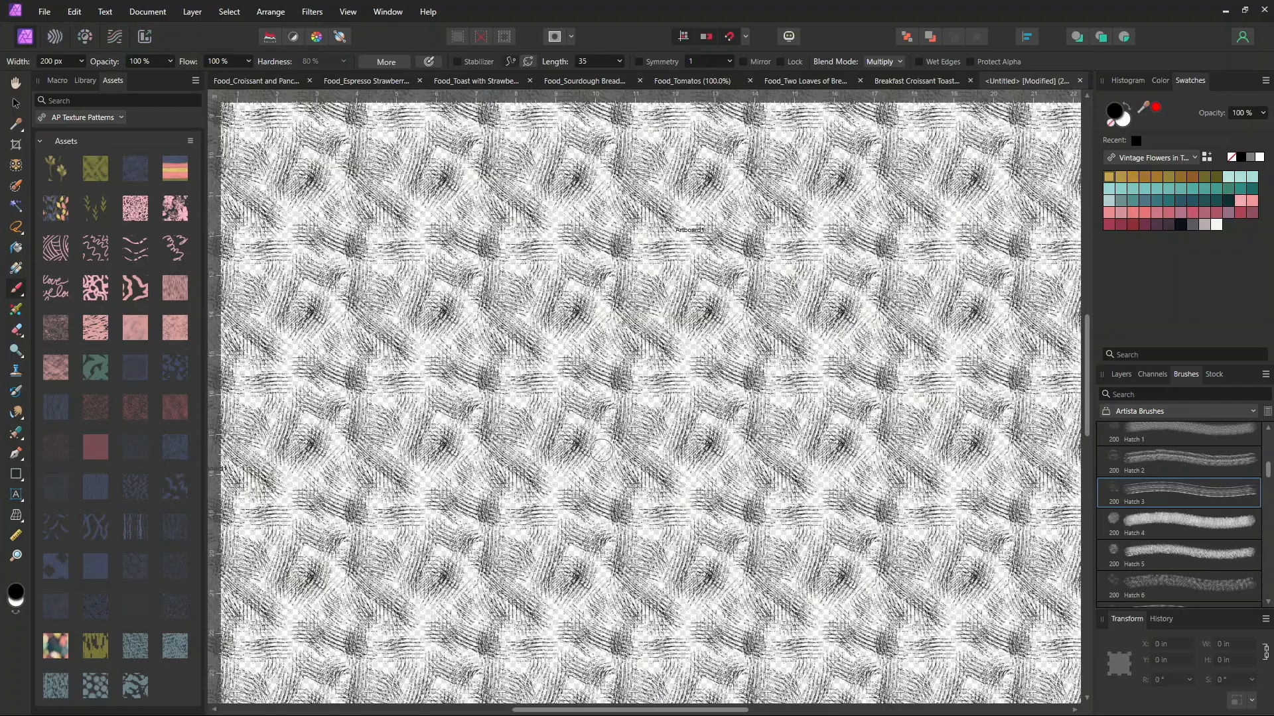
{"action": "key", "text": "ctrl+z"}
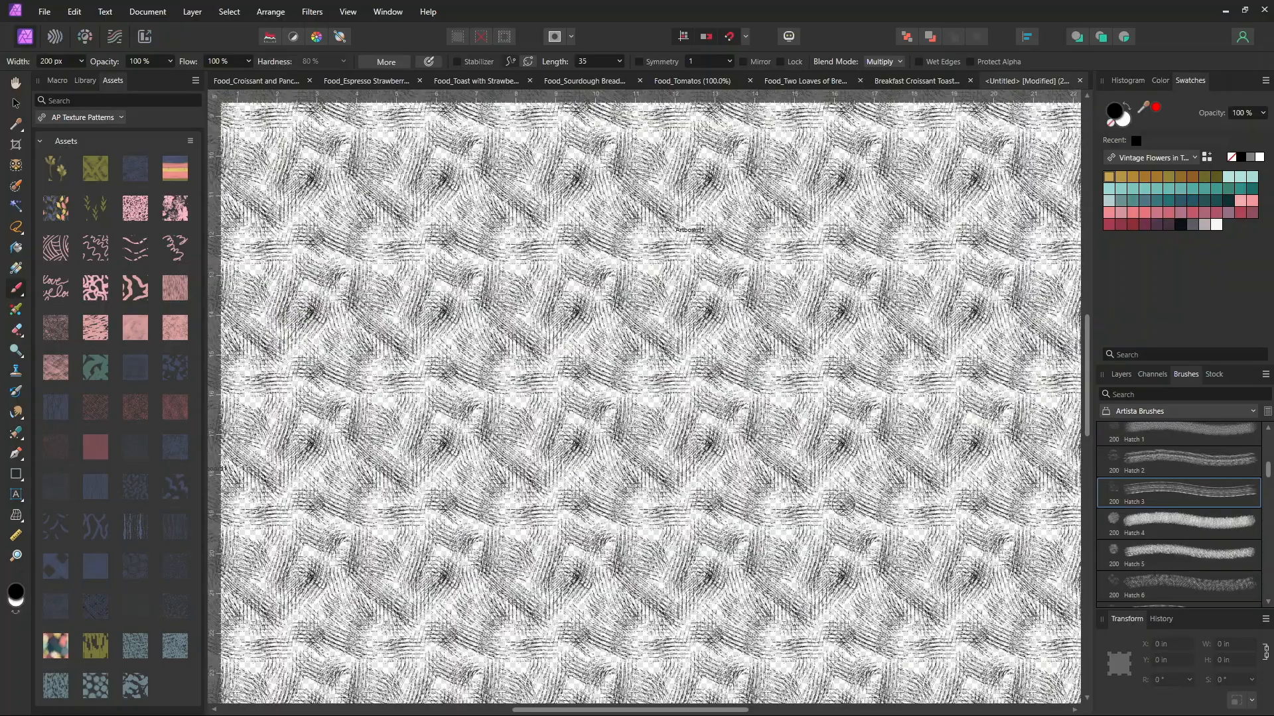
{"action": "scroll", "coordinate": [700, 443], "scroll_direction": "down", "scroll_amount": 1}
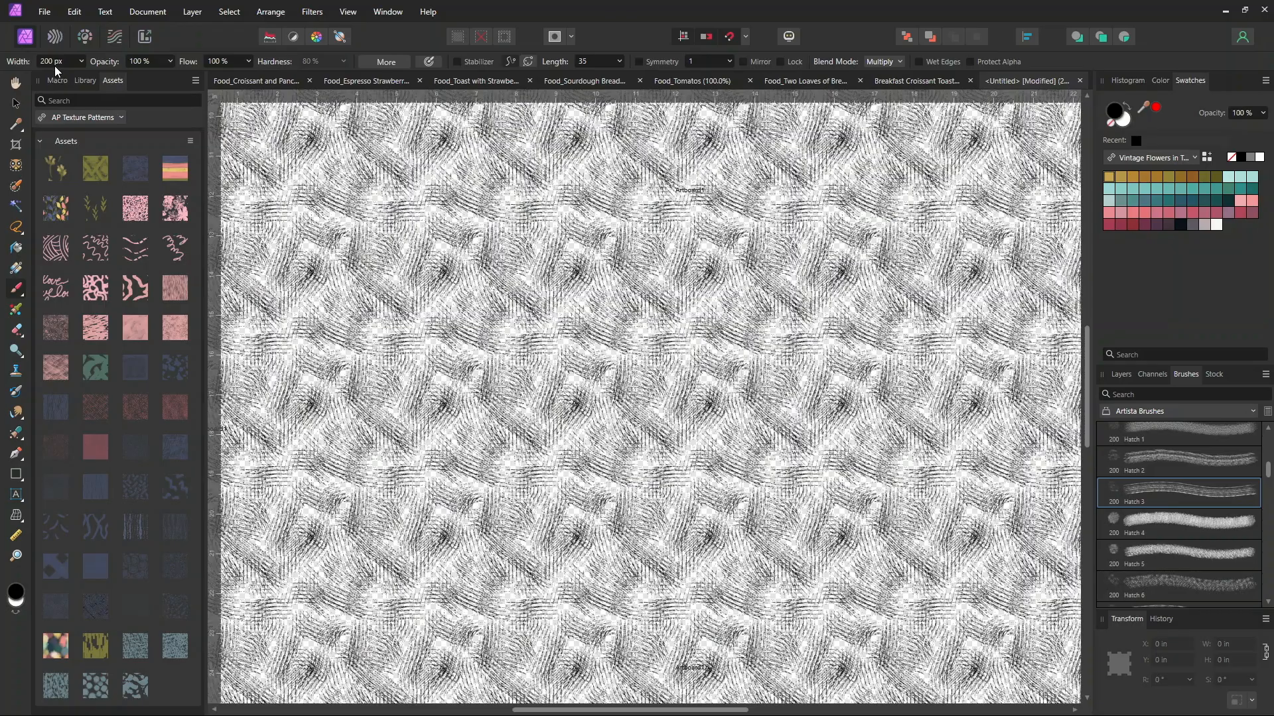
{"action": "scroll", "coordinate": [650, 403], "scroll_direction": "down", "scroll_amount": 6}
{"action": "scroll", "coordinate": [650, 403], "scroll_direction": "up", "scroll_amount": 7}
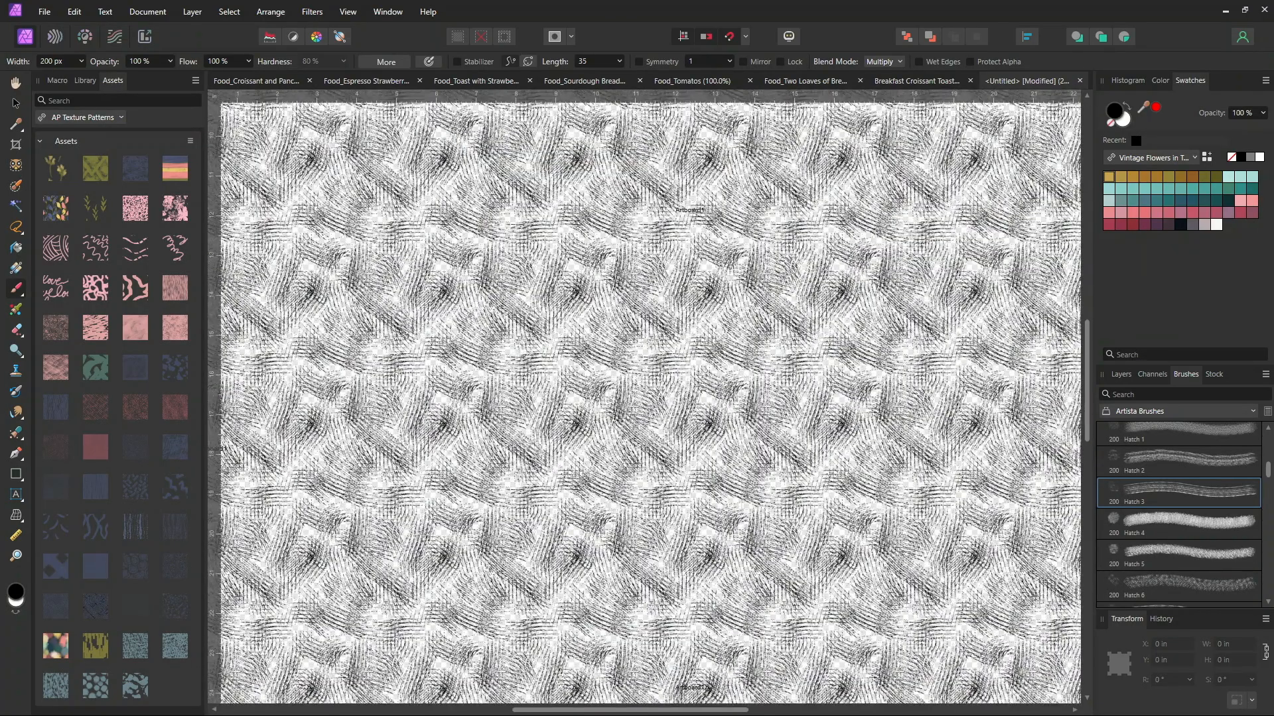
Save the painted hatch pattern tile as an asset in the AP Texture Patterns category
{"action": "left_click", "coordinate": [1135, 375]}
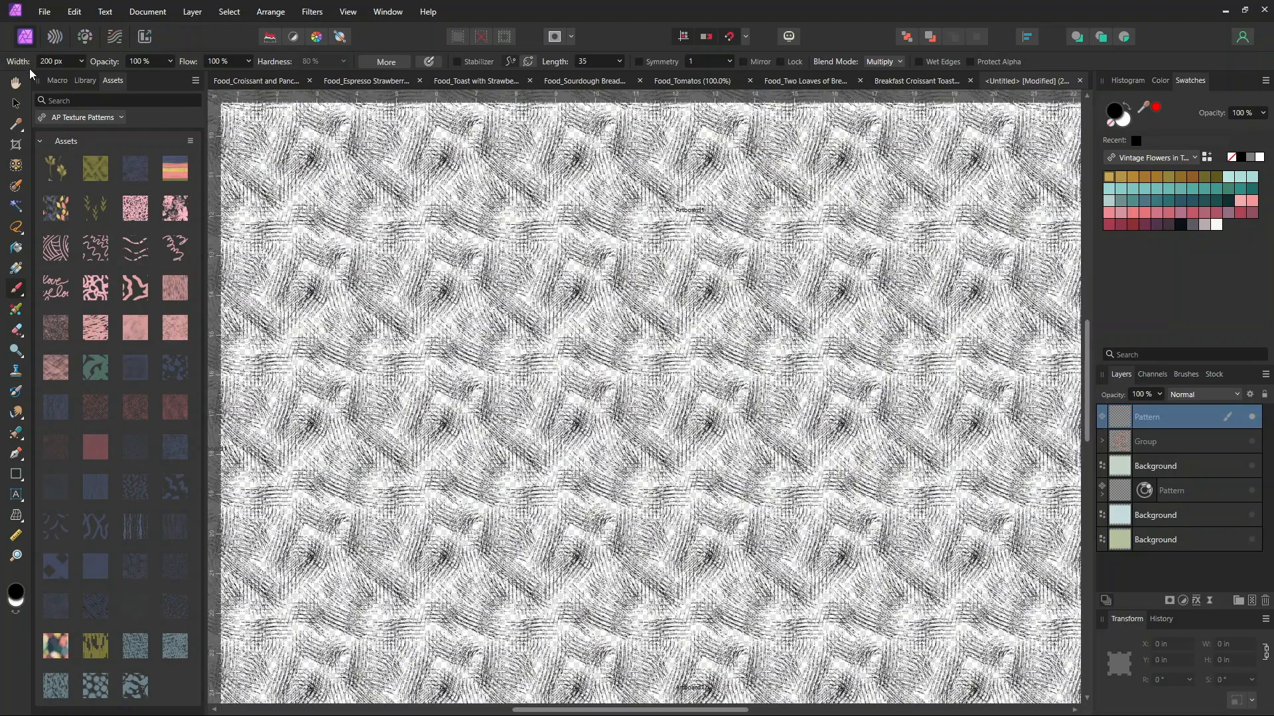
{"action": "left_click", "coordinate": [16, 103]}
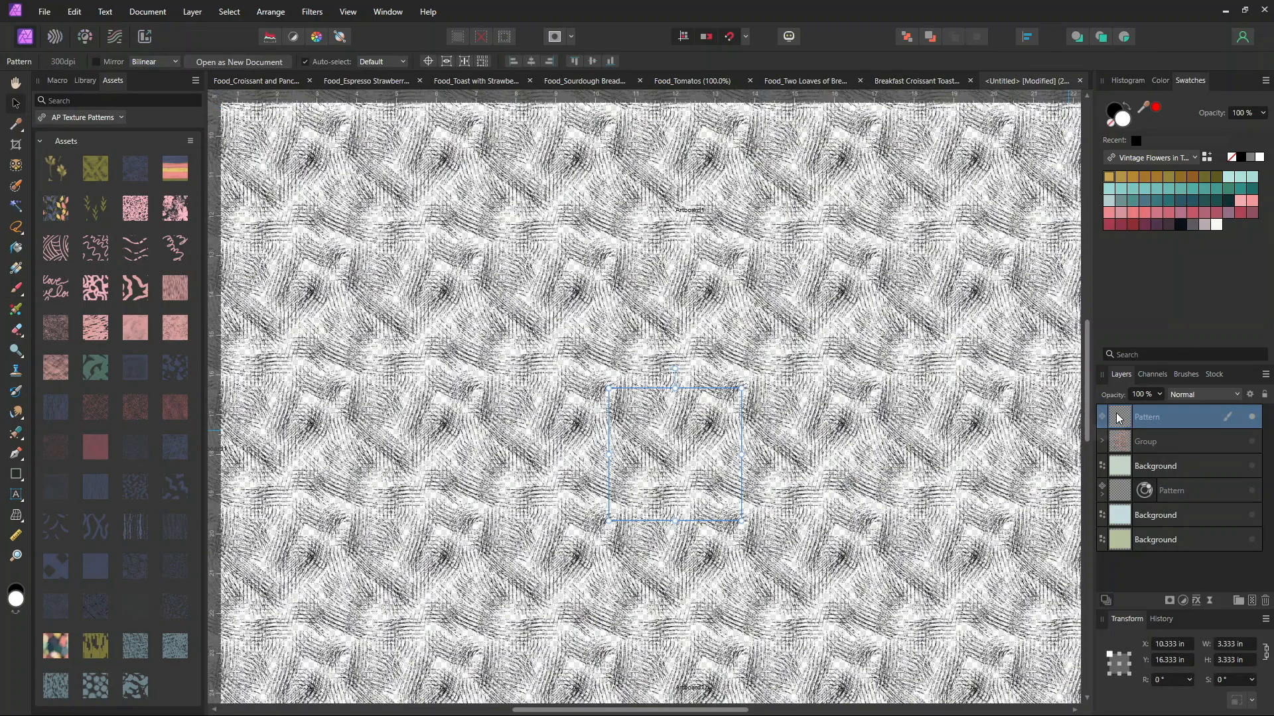
{"action": "left_click_drag", "start_coordinate": [679, 452], "coordinate": [149, 693]}
Show the motif Group again and move the hatch Pattern layer directly beneath it
{"action": "left_click", "coordinate": [1251, 442]}
{"action": "left_click_drag", "start_coordinate": [1206, 460], "coordinate": [1197, 464]}
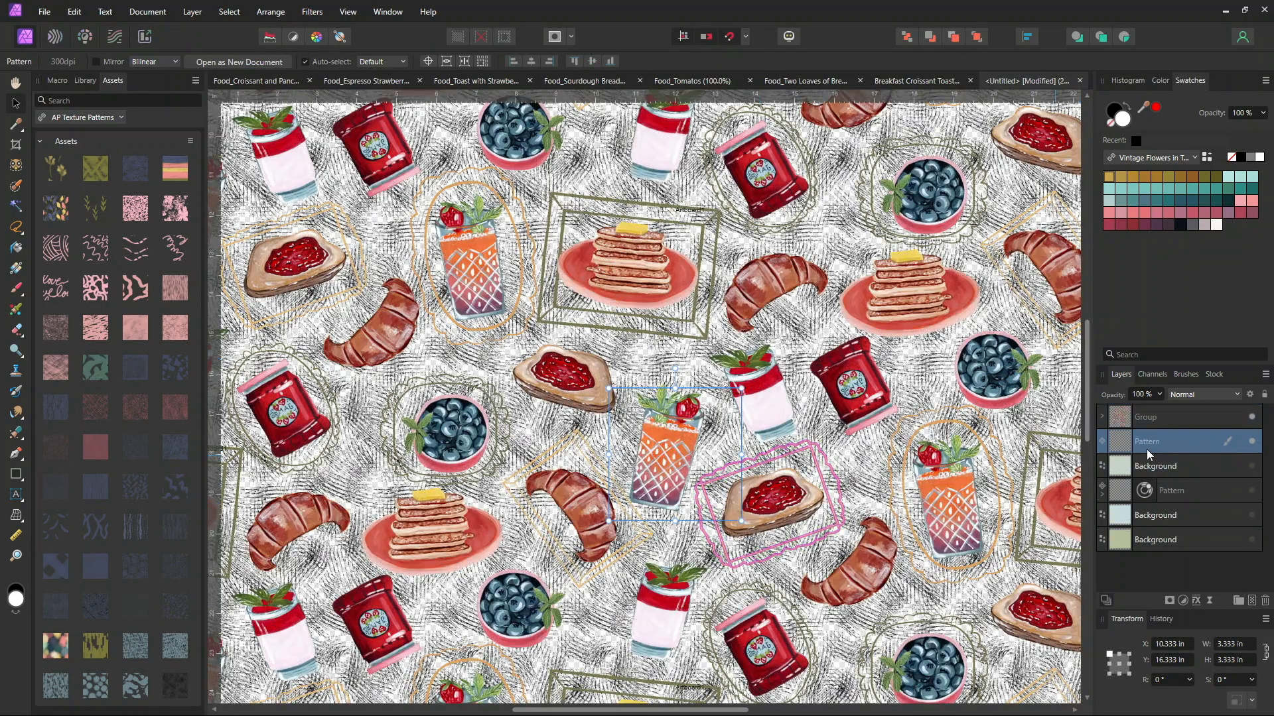
Lower the hatch Pattern layer's opacity to 25% and show the olive green Background
{"action": "left_click", "coordinate": [1160, 394]}
{"action": "mouse_move", "coordinate": [1160, 412]}
{"action": "left_mouse_down"}
{"action": "mouse_move", "coordinate": [1086, 426]}
{"action": "mouse_move", "coordinate": [1088, 411]}
{"action": "left_mouse_up"}
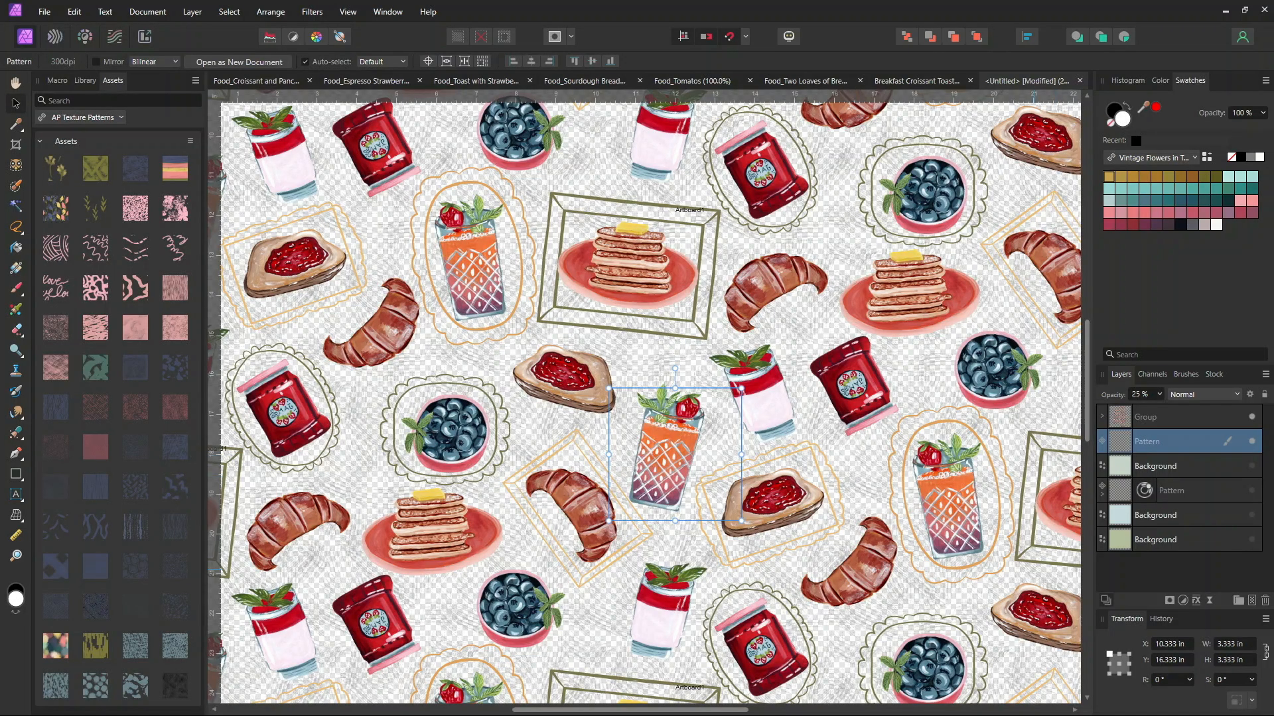
{"action": "left_click", "coordinate": [1251, 540]}
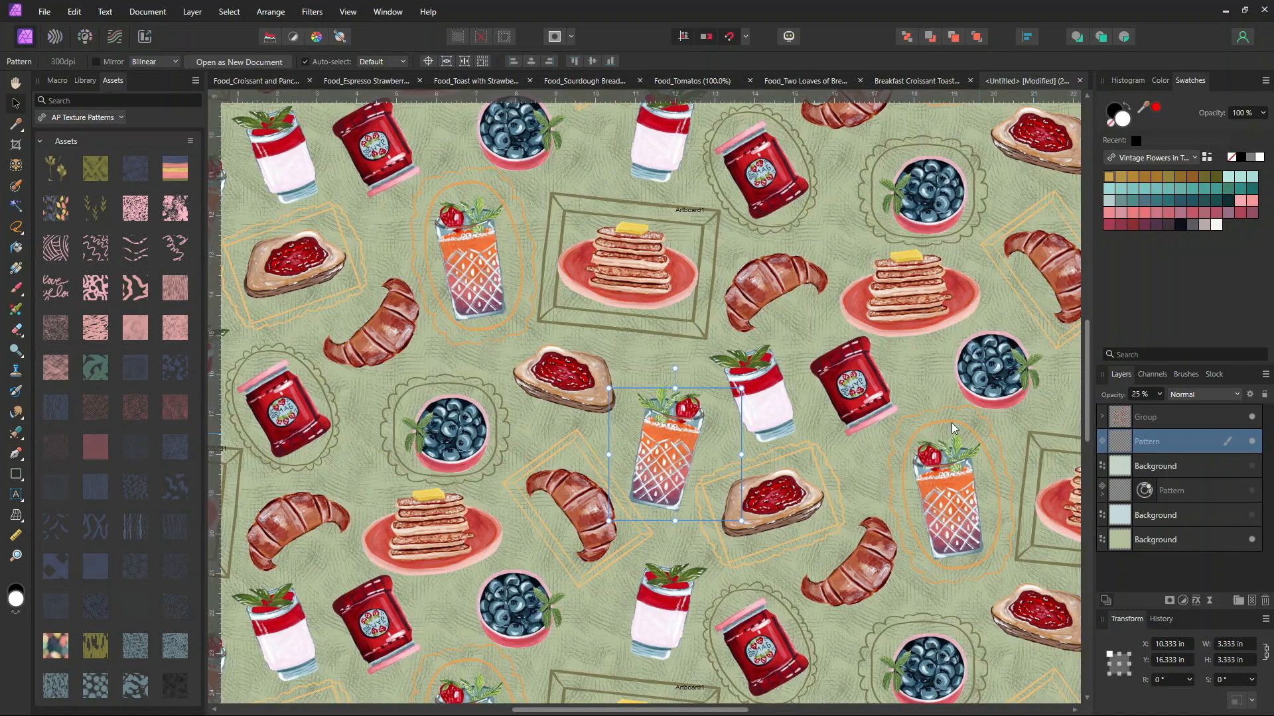
Examine how the hatch texture looks behind the motifs, both close up and across the whole half-drop repeat
{"action": "scroll", "coordinate": [815, 398], "scroll_direction": "down", "scroll_amount": 2}
{"action": "scroll", "coordinate": [818, 396], "scroll_direction": "up", "scroll_amount": 4}
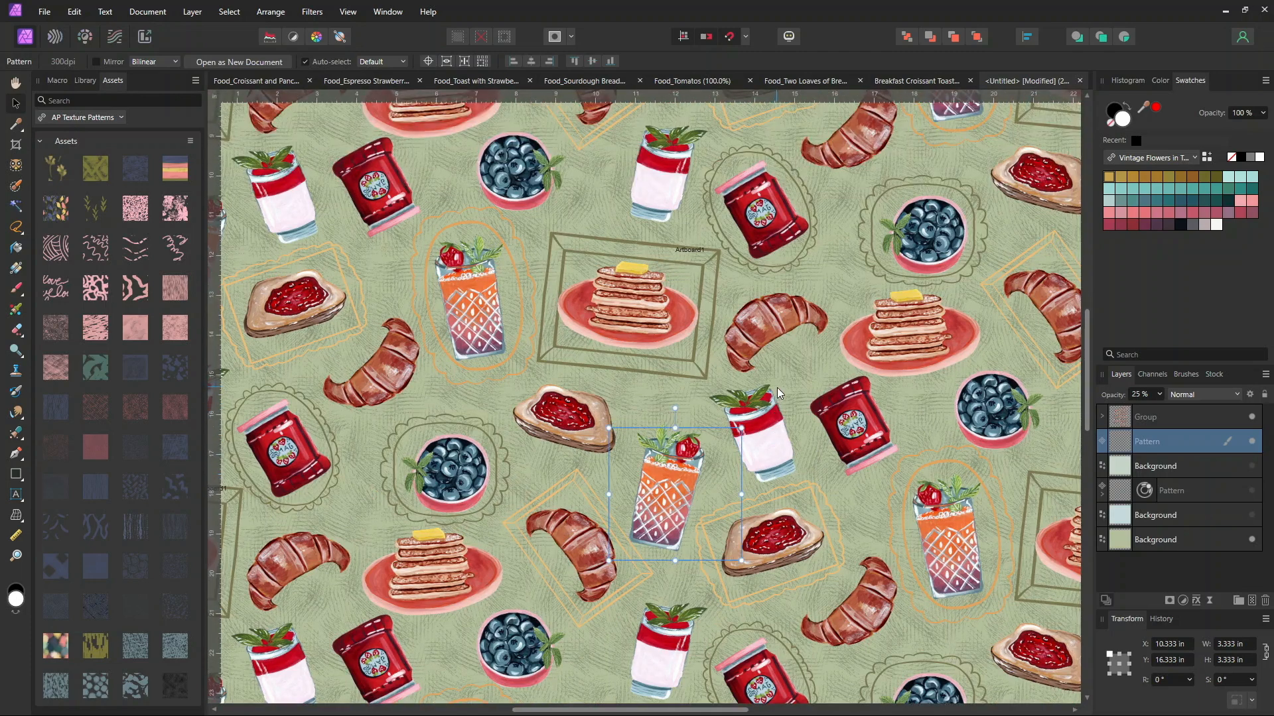
{"action": "key", "text": "ctrl+minus"}
{"action": "key", "text": "ctrl+minus"}
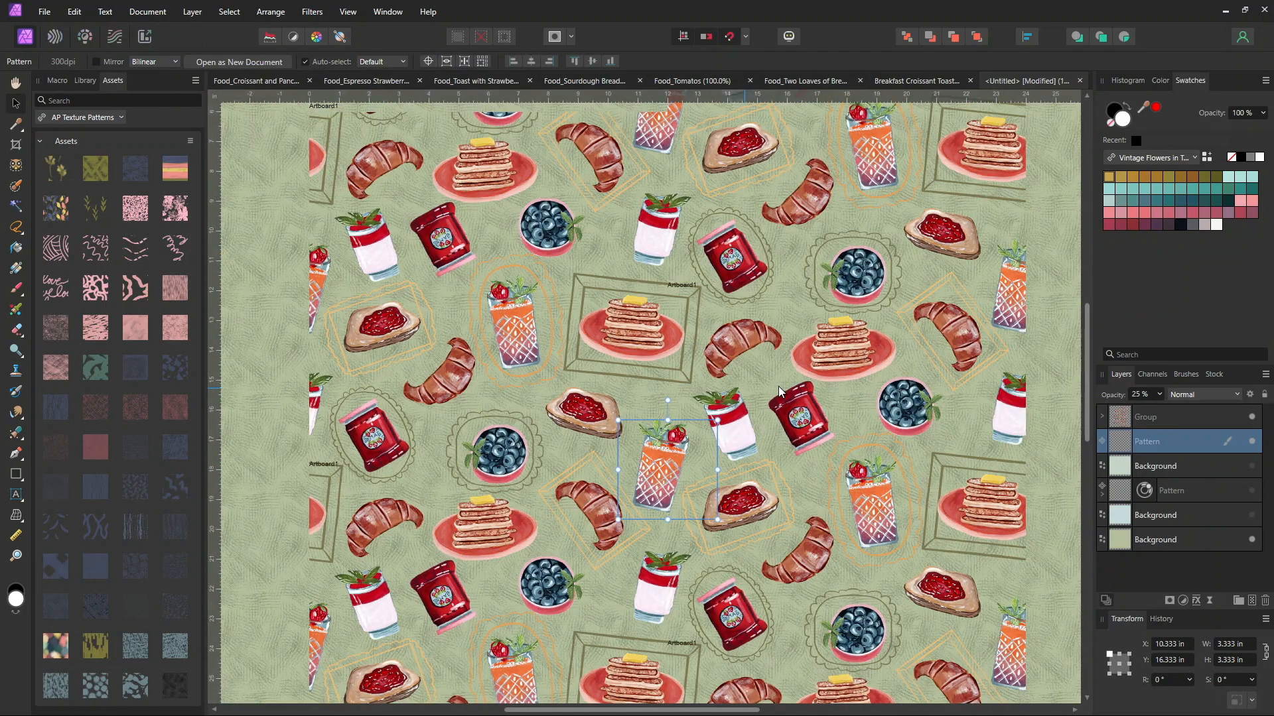
{"action": "key", "text": "ctrl+plus"}
{"action": "key", "text": "space"}
{"action": "left_click_drag", "start_coordinate": [737, 459], "coordinate": [715, 349]}
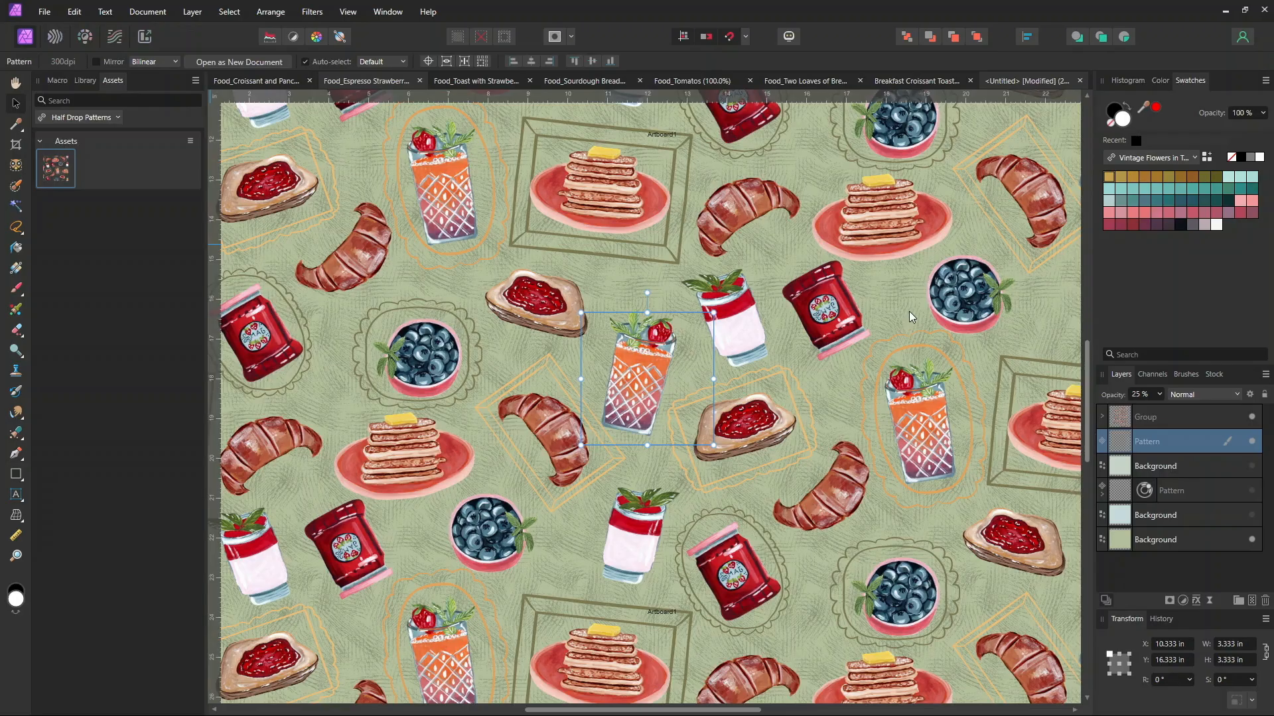
{"action": "key", "text": "ctrl+minus"}
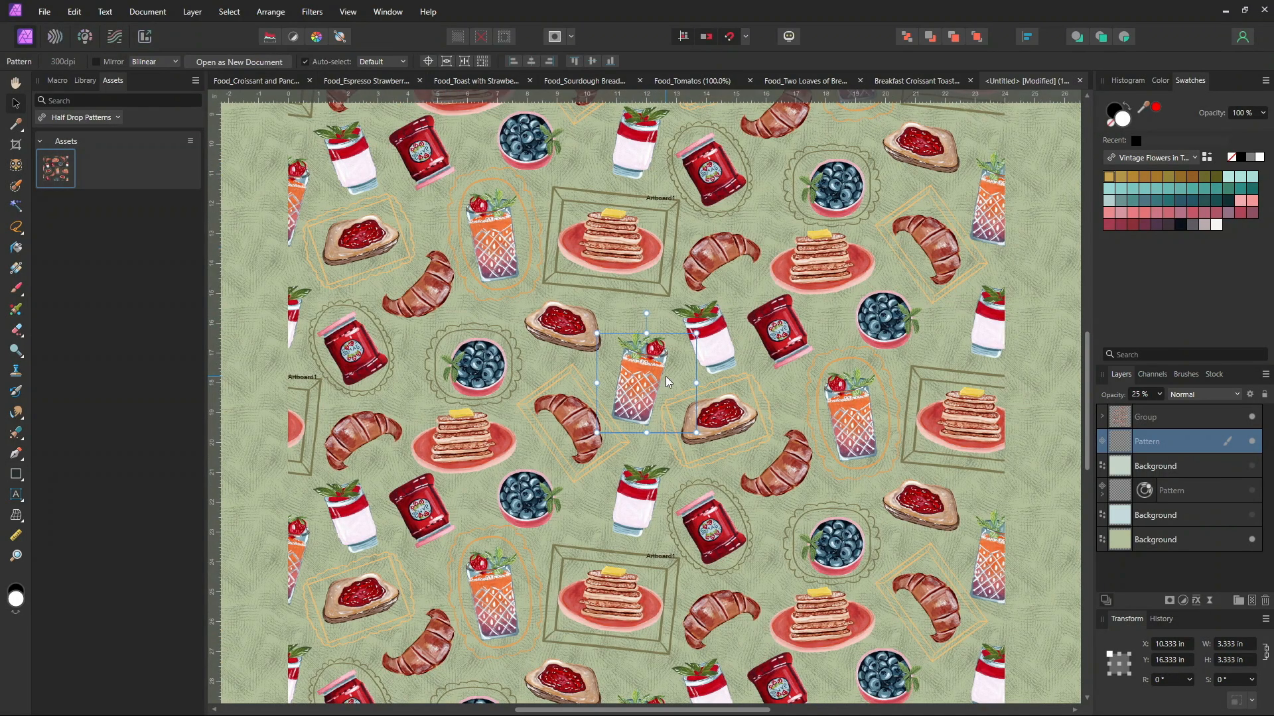
{"action": "key", "text": "ctrl+minus"}
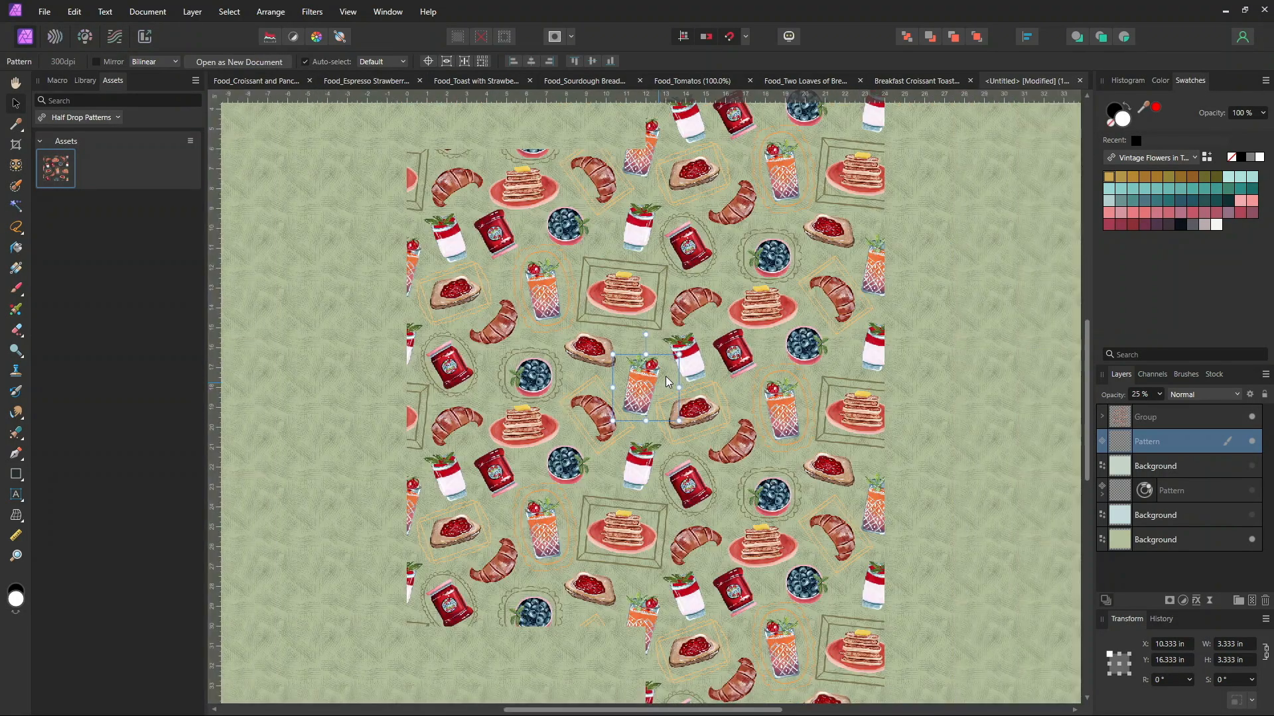
{"action": "key", "text": "ctrl+plus"}
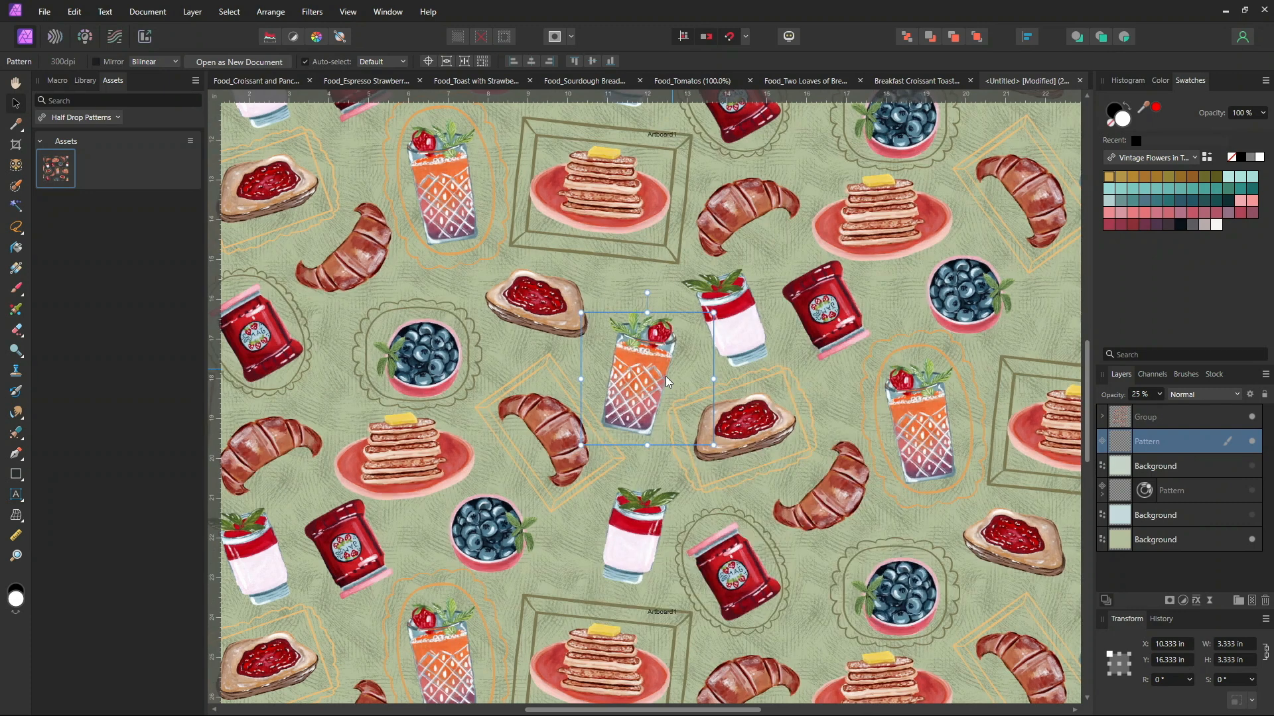